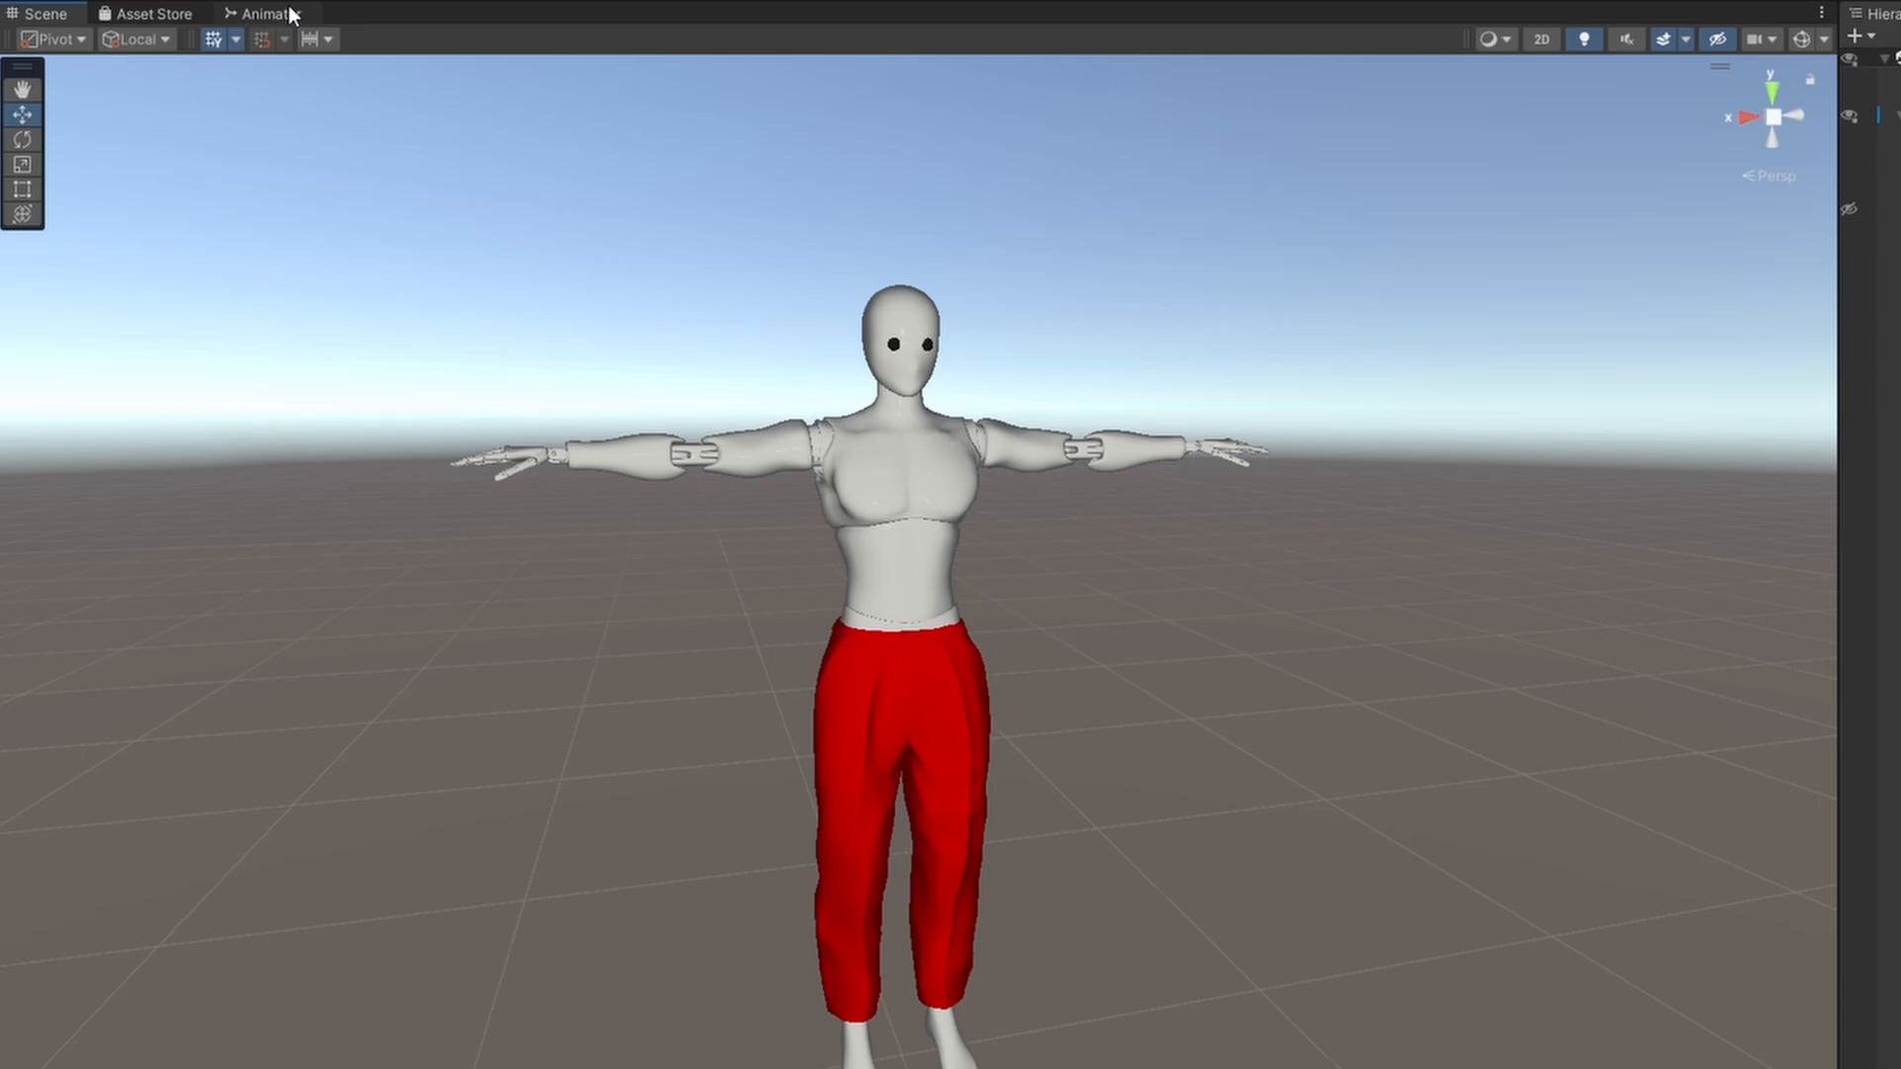
- Add a new layer named pants to the avatar's animator controller
{"action": "left_click", "coordinate": [184, 63]}
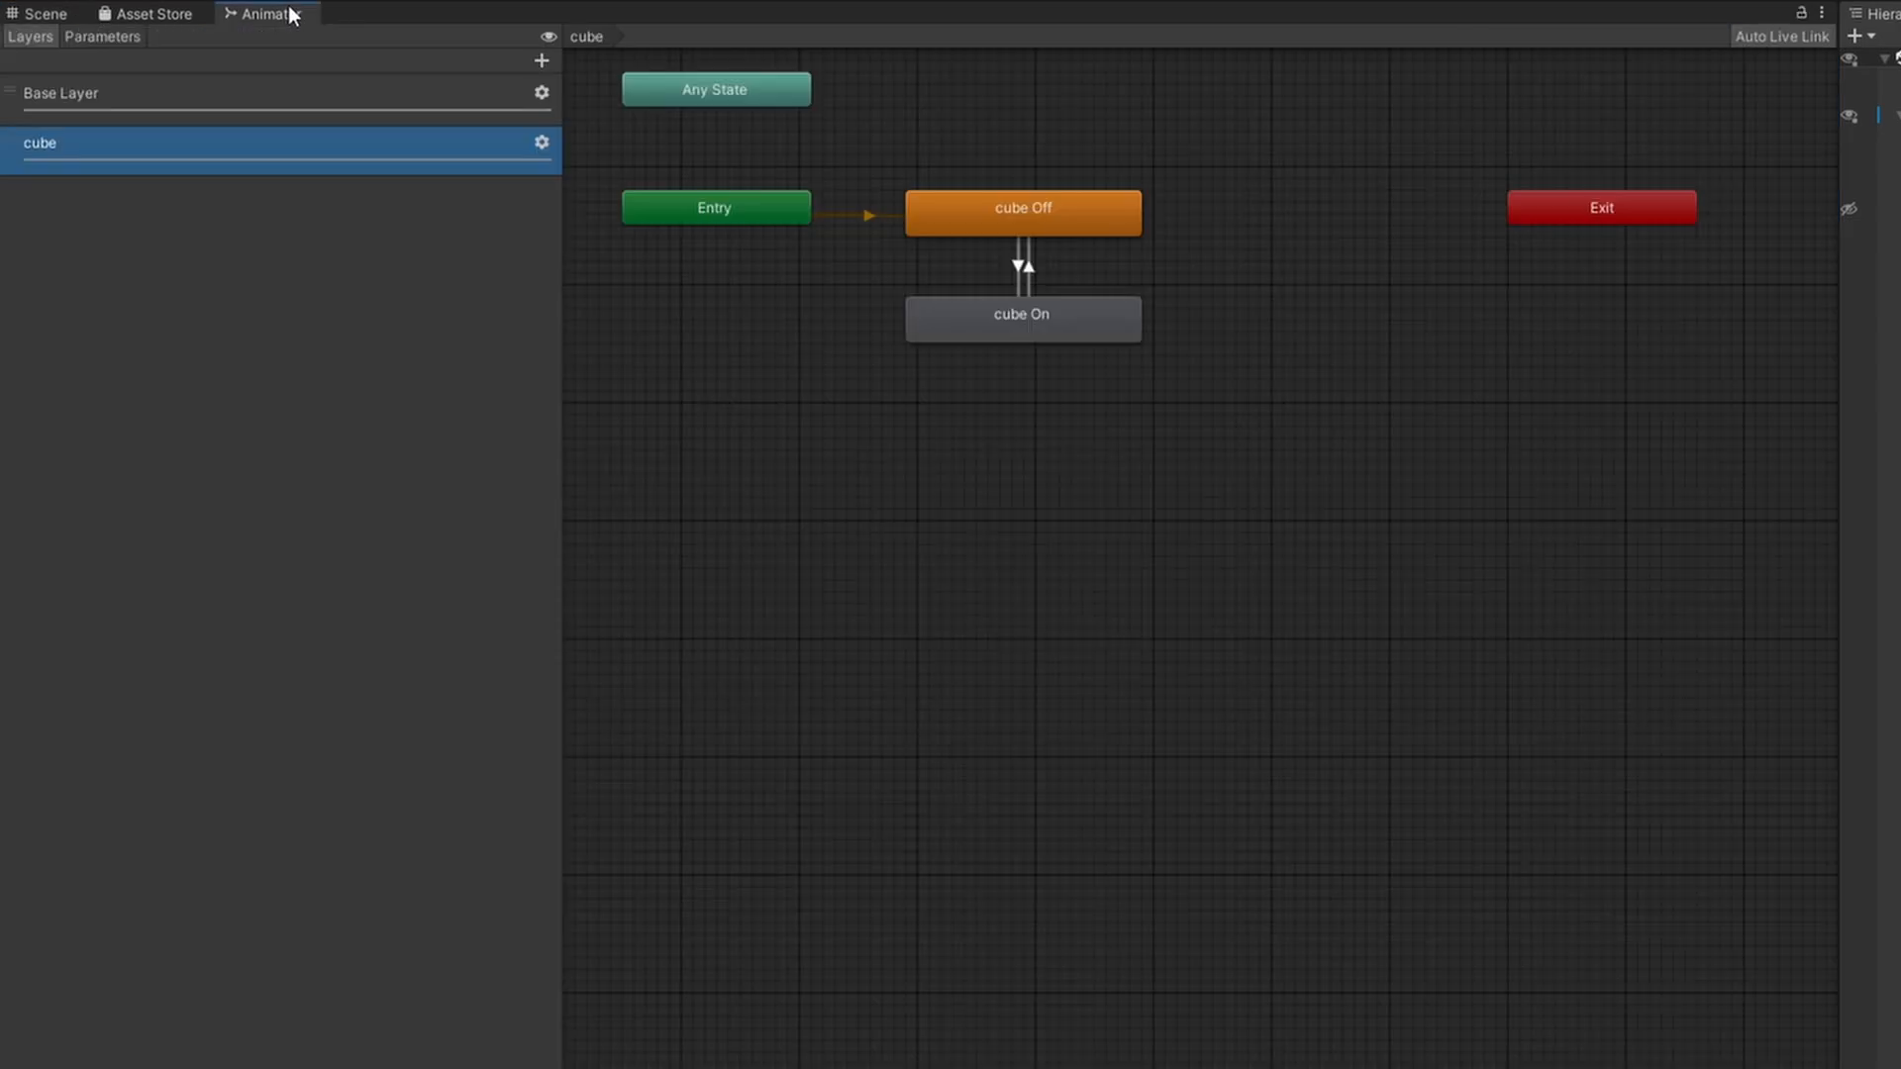
{"action": "left_click", "coordinate": [543, 57]}
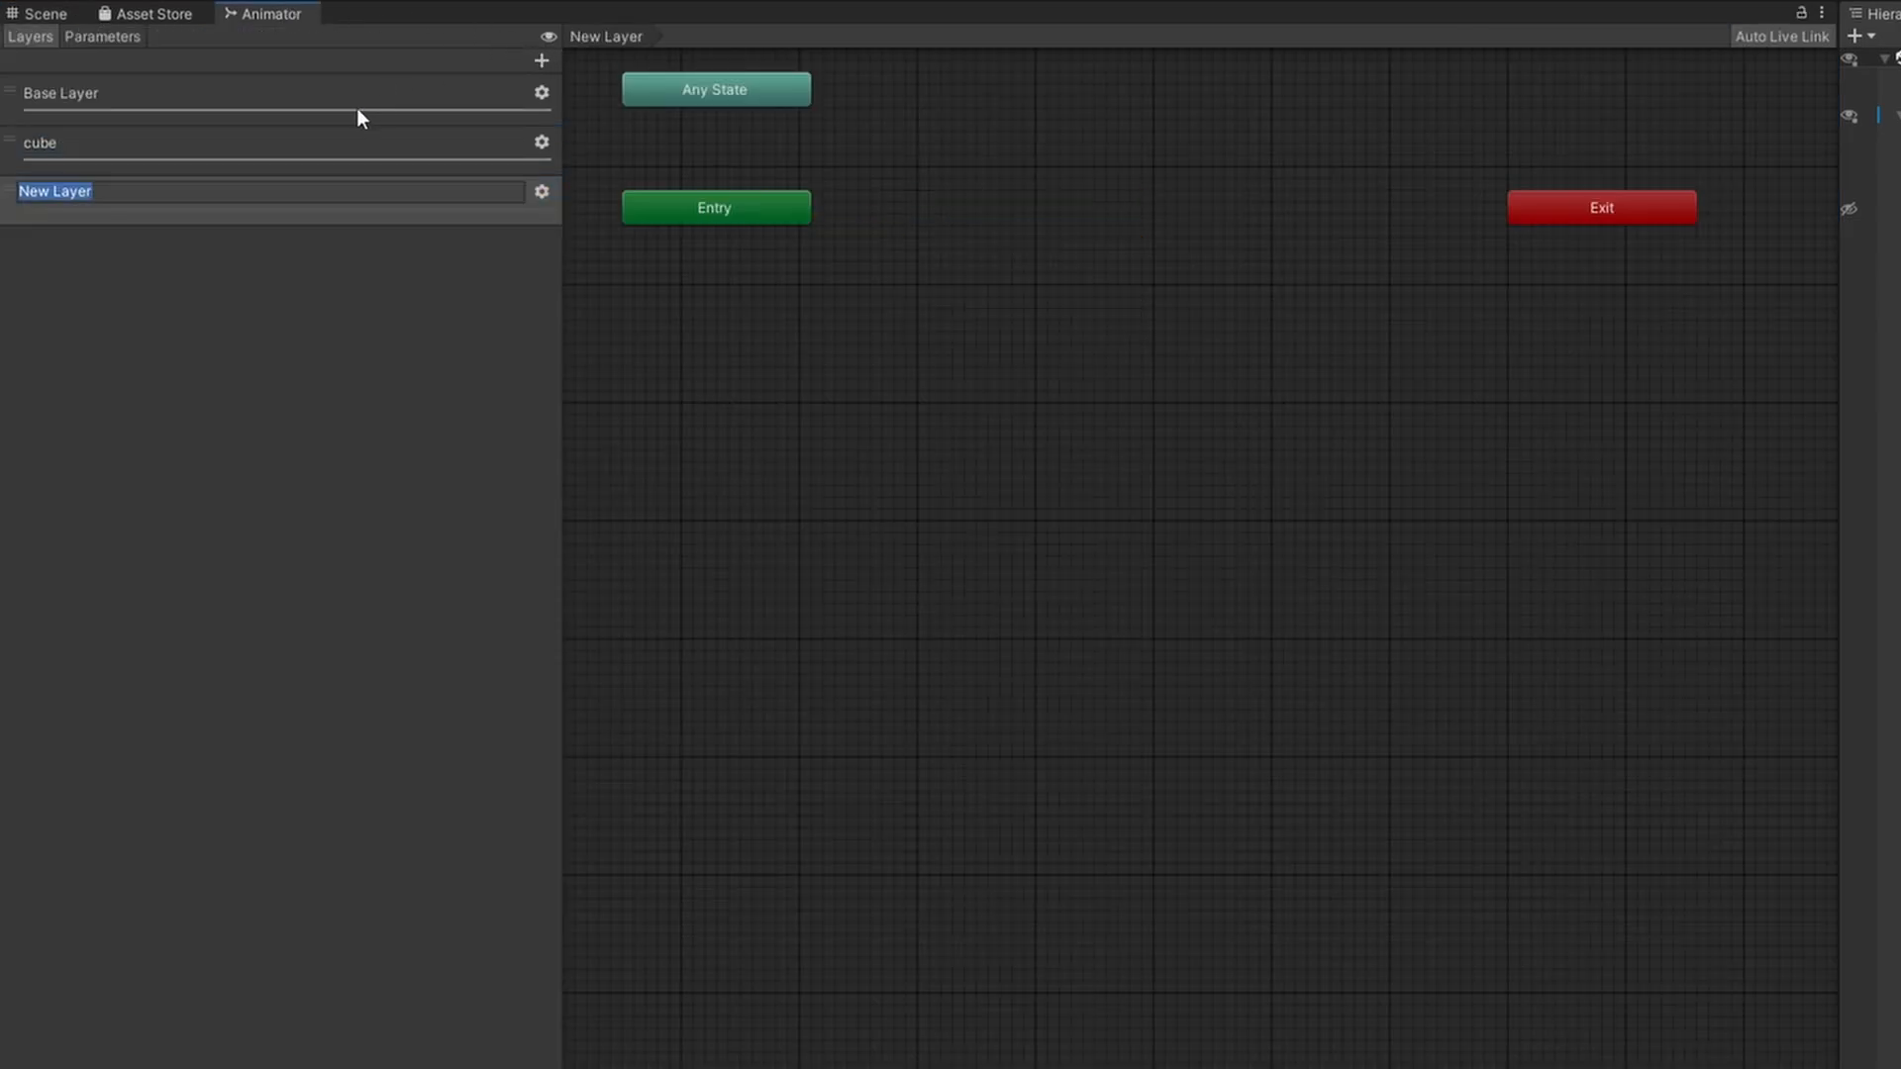
{"action": "type", "text": "pants"}
{"action": "key", "text": "Return"}
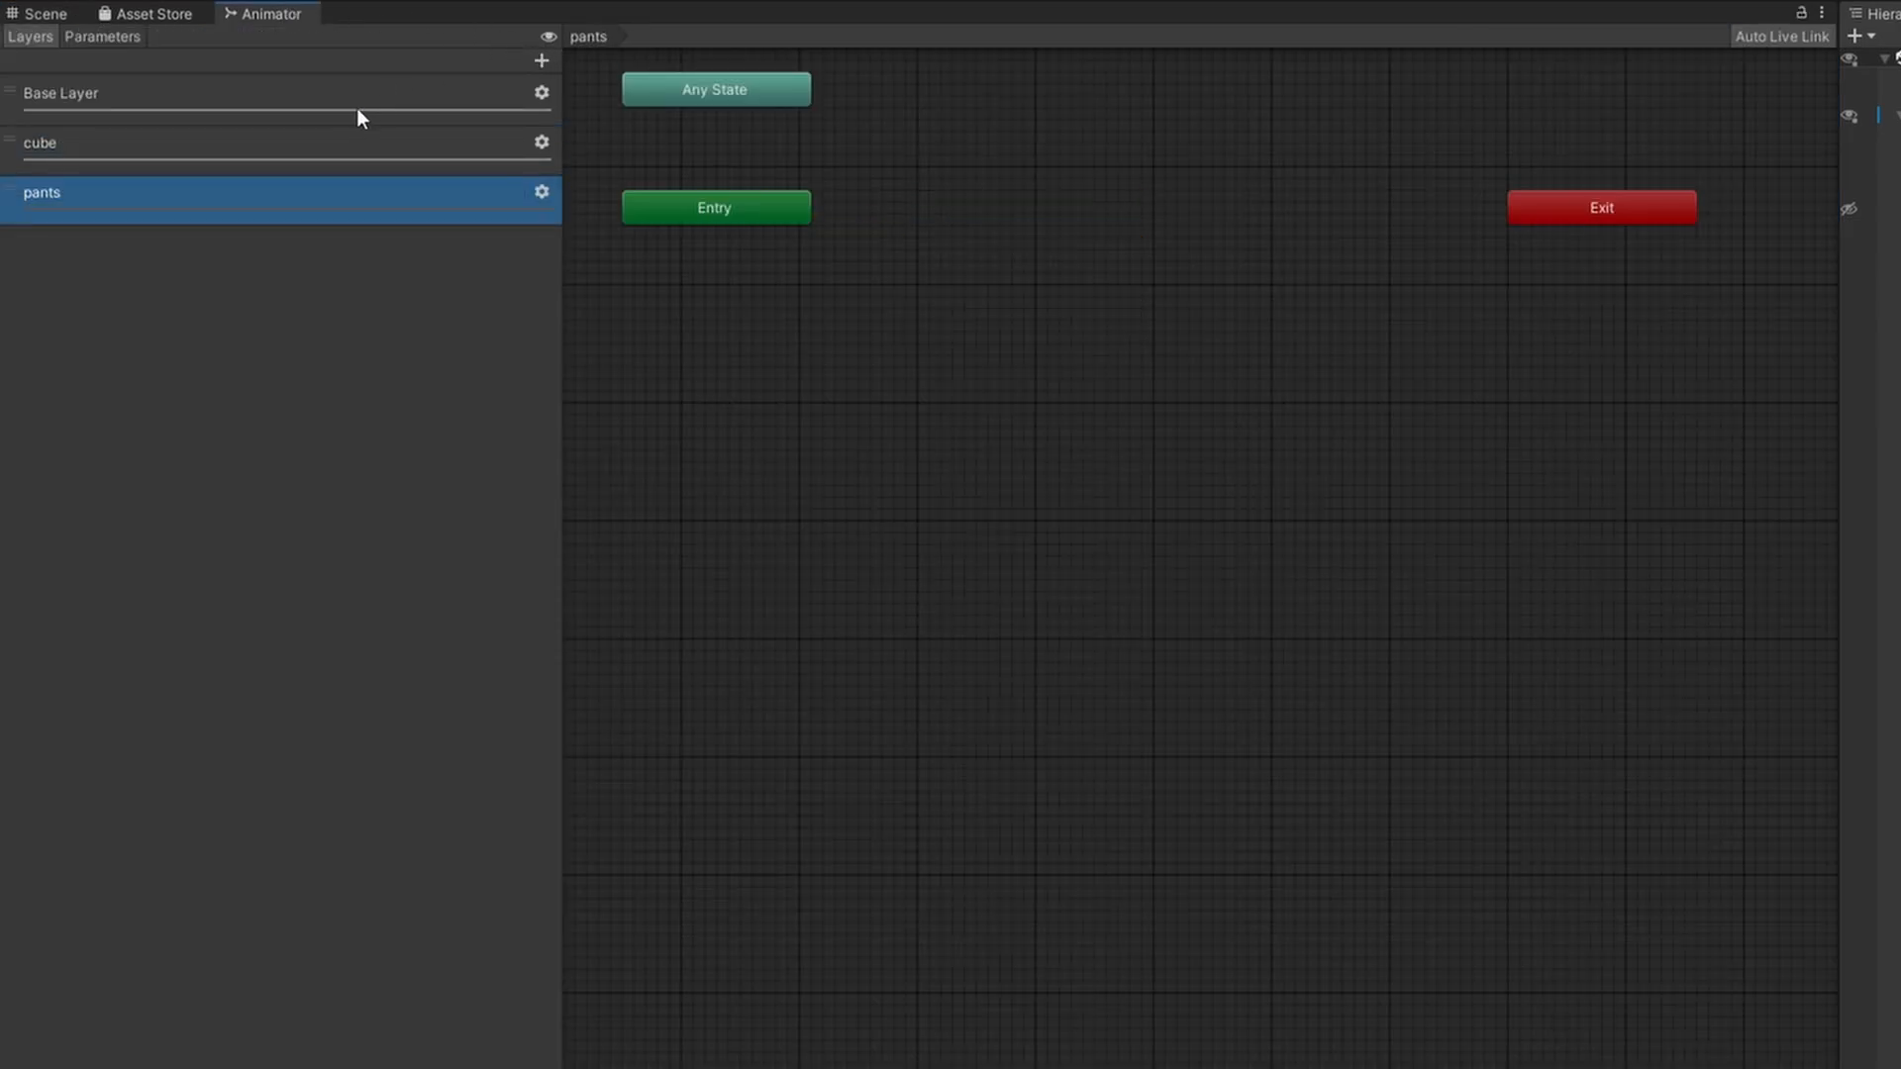
- Raise the pants layer's weight to its maximum
{"action": "left_click", "coordinate": [542, 193]}
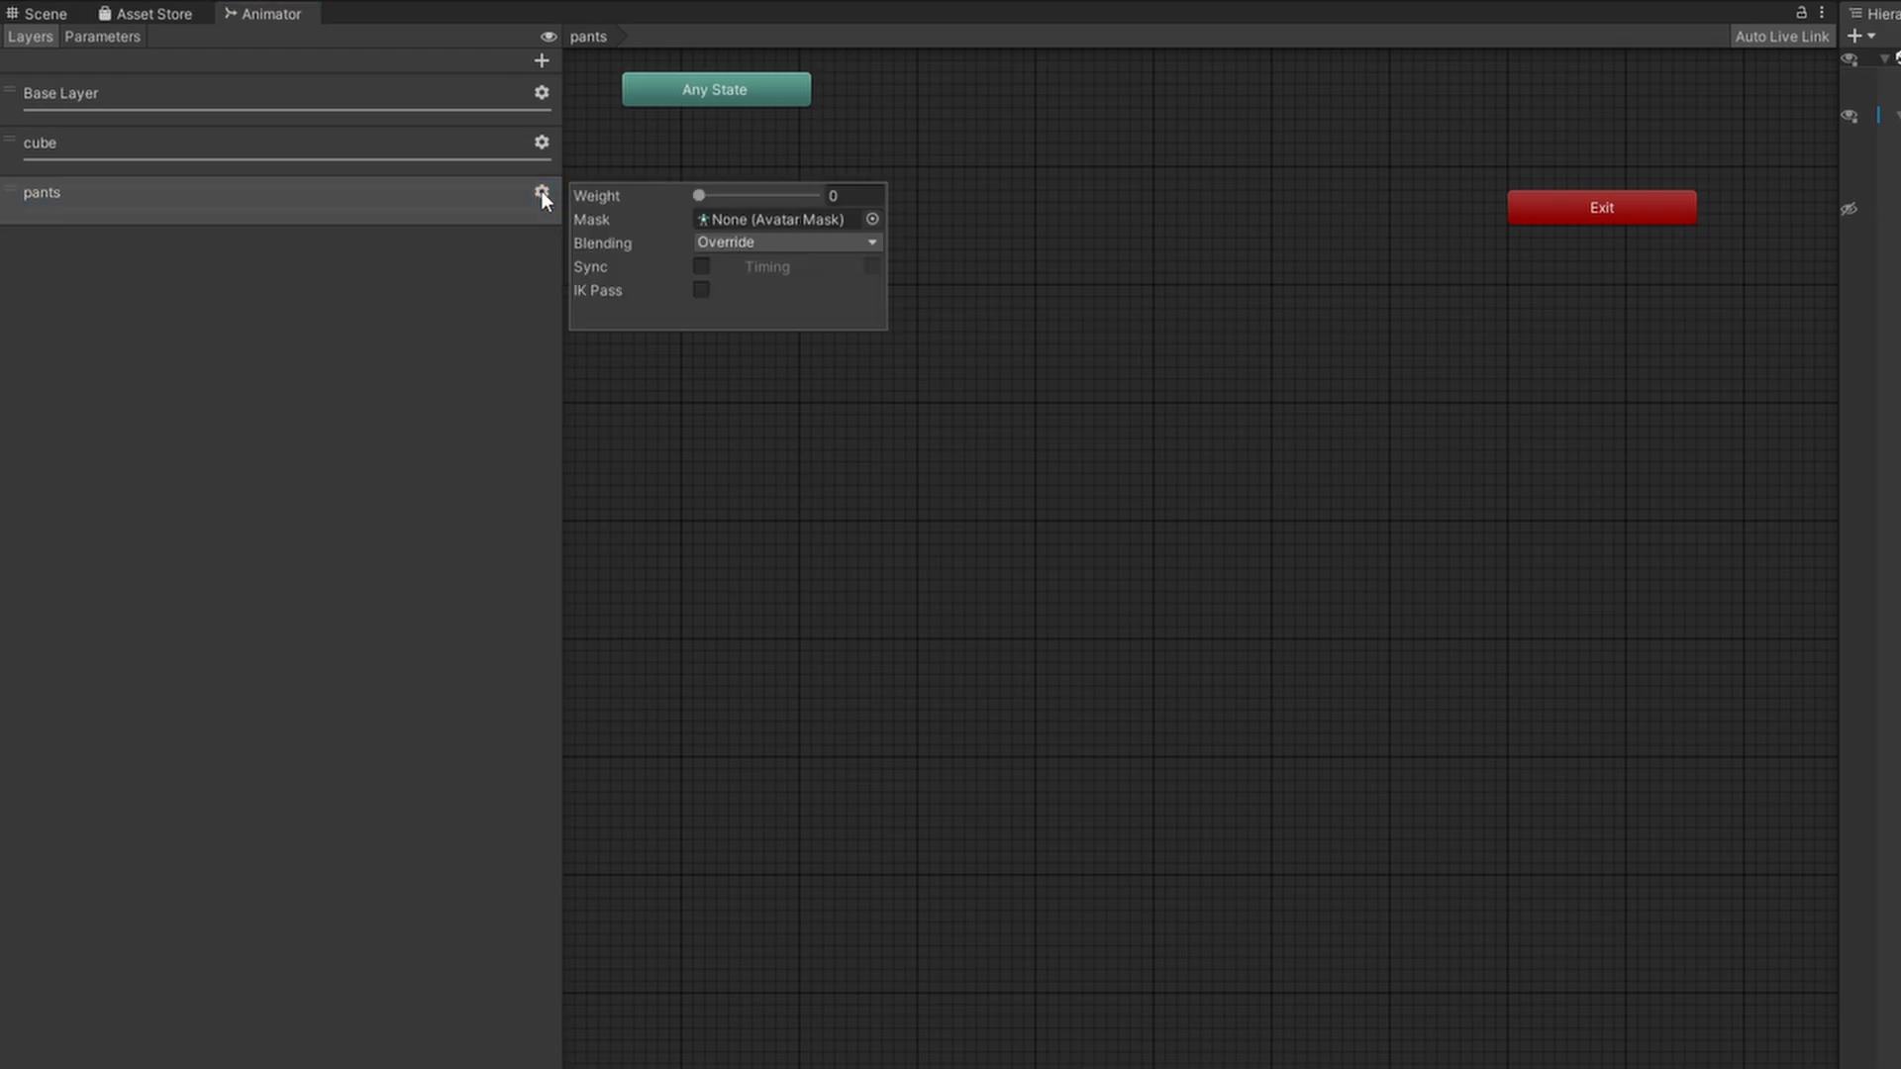
{"action": "left_click", "coordinate": [698, 197]}
{"action": "left_click_drag", "start_coordinate": [698, 202], "coordinate": [881, 190]}
{"action": "left_click", "coordinate": [816, 74]}
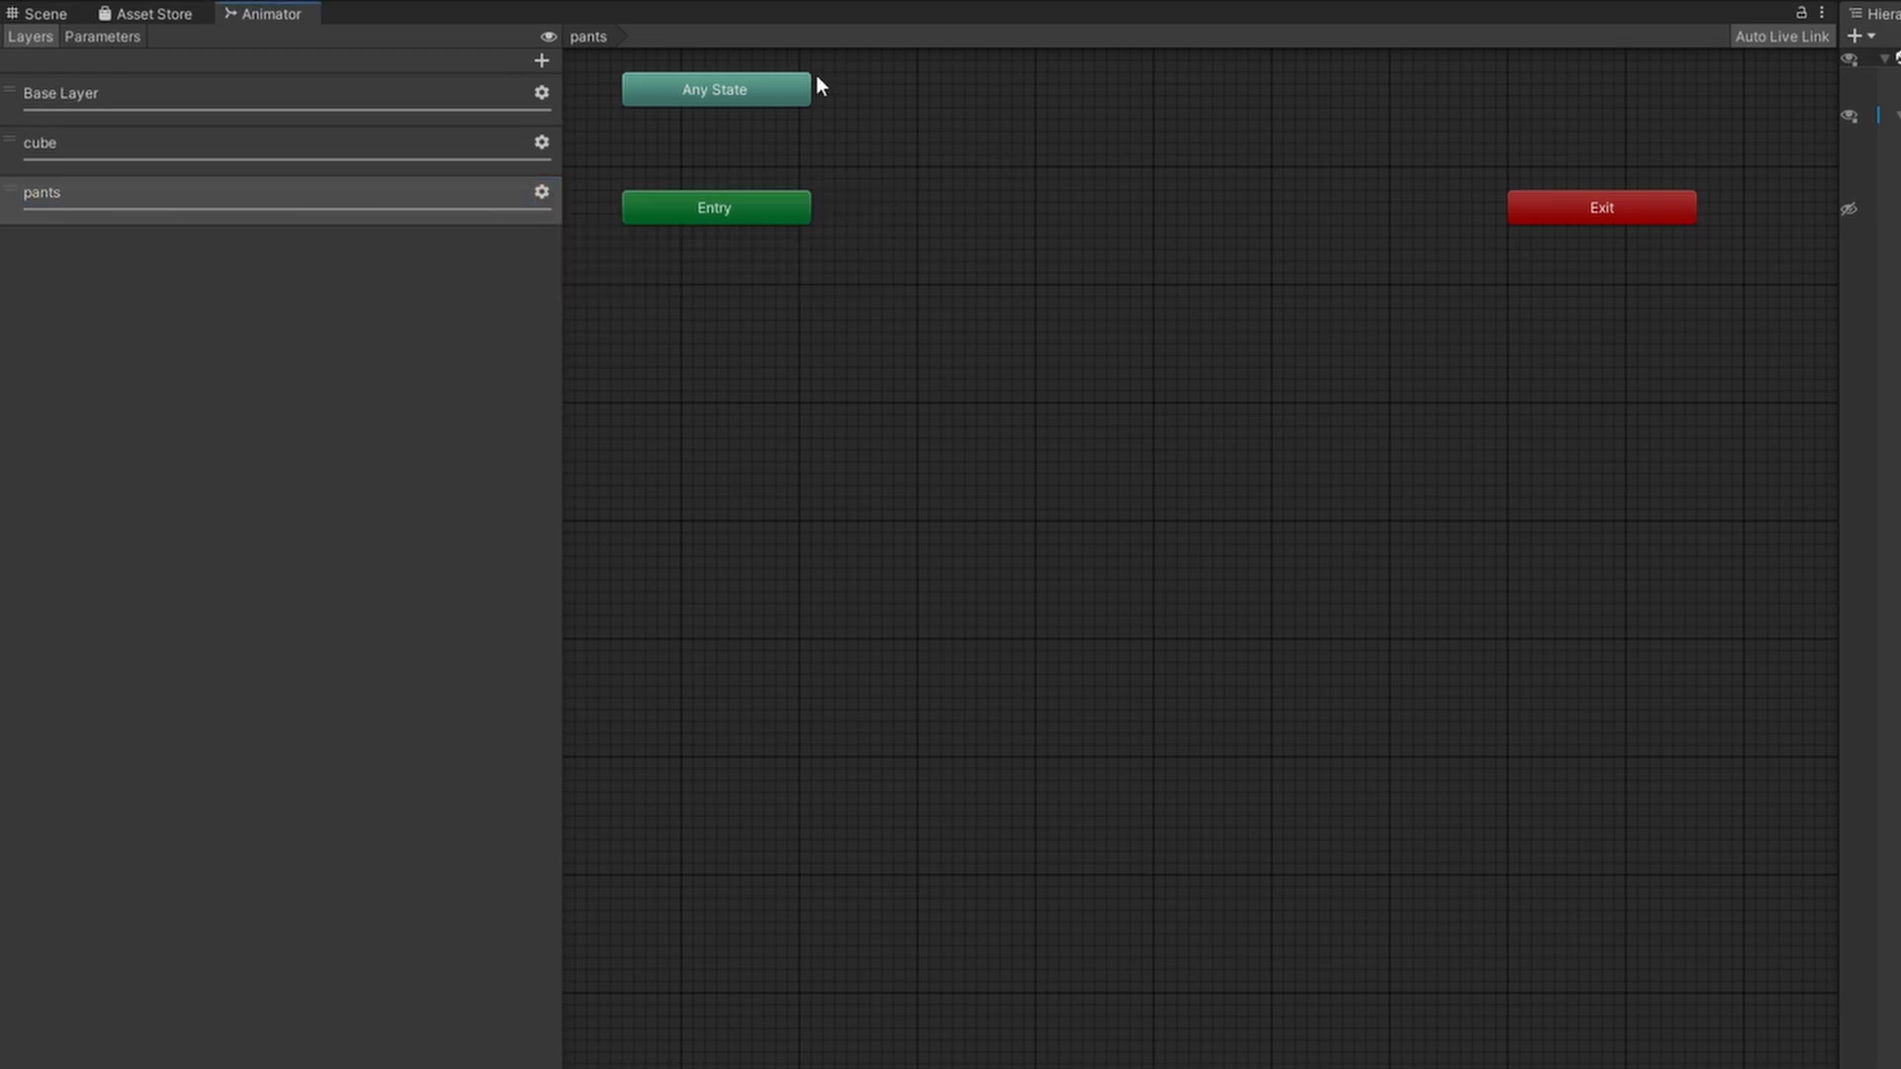
- Add an Int parameter named pants to the animator controller and return to the layer list
{"action": "left_click", "coordinate": [103, 35]}
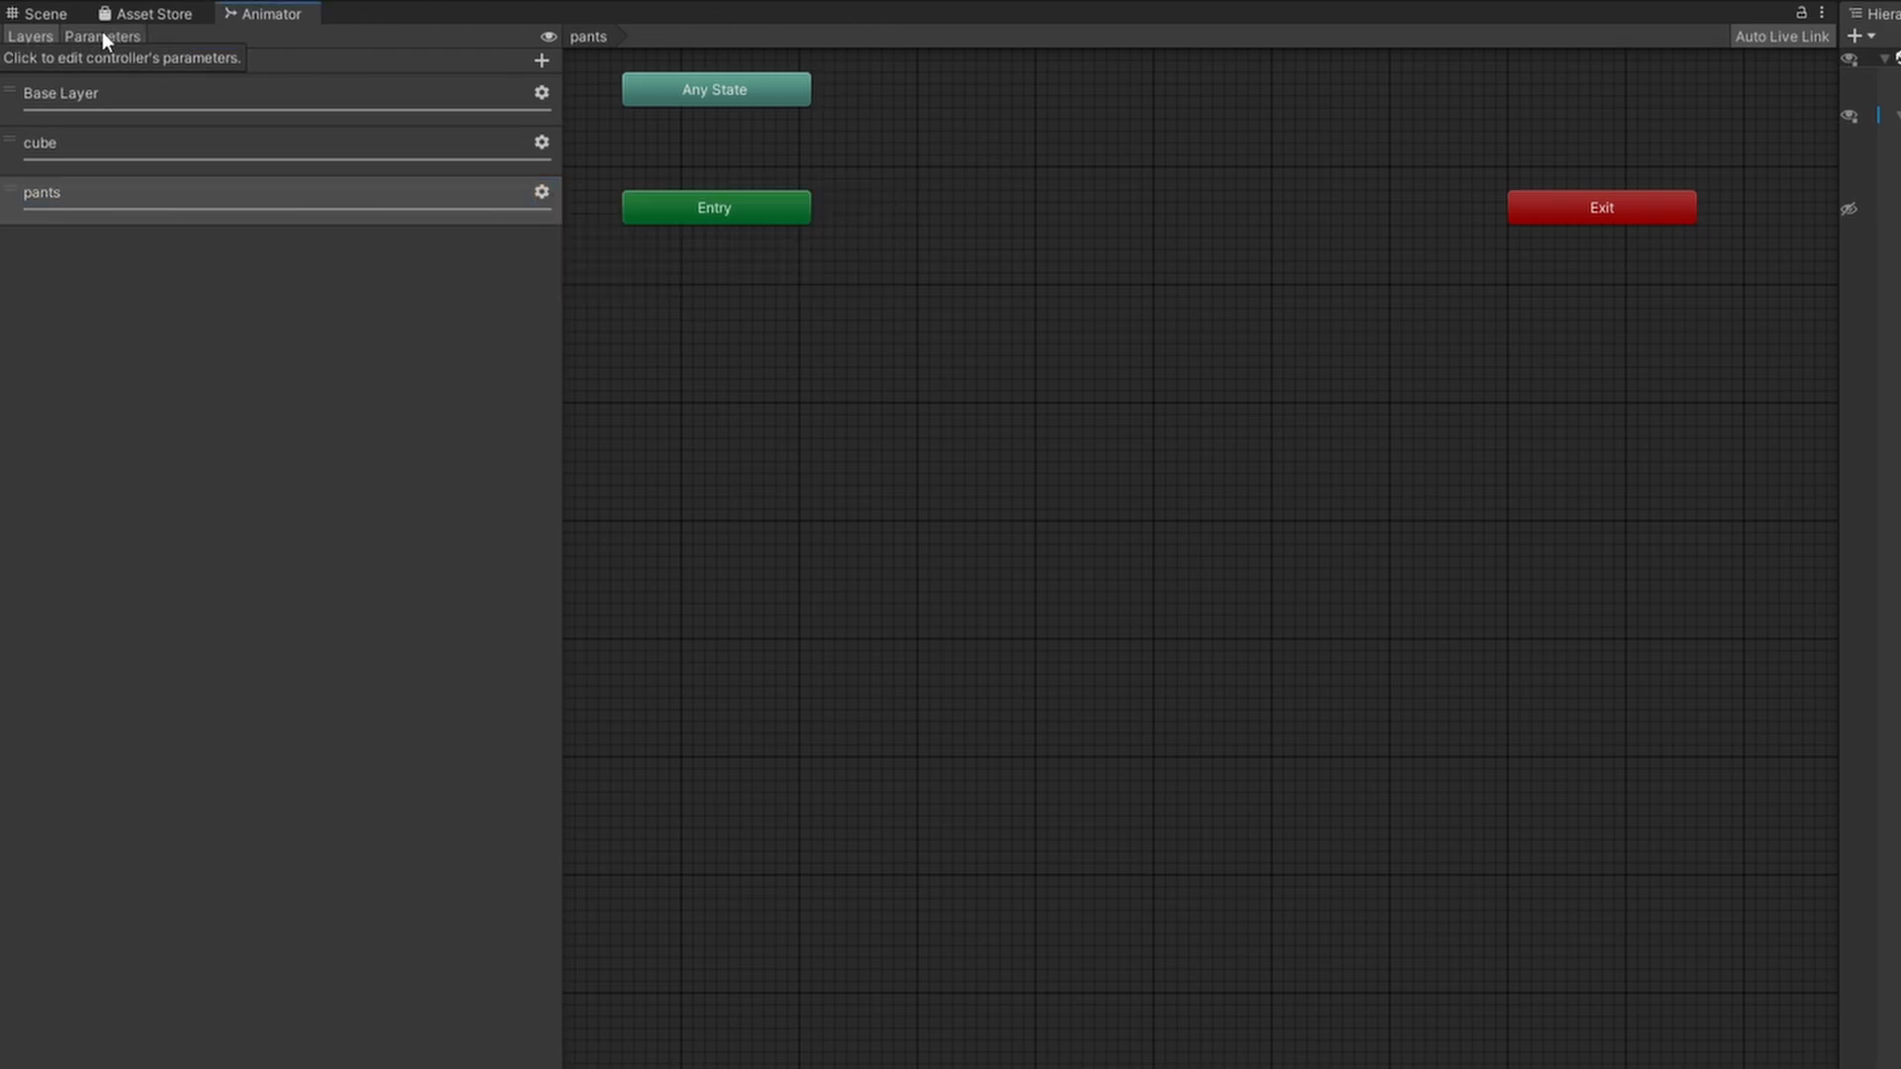
{"action": "left_click", "coordinate": [550, 60]}
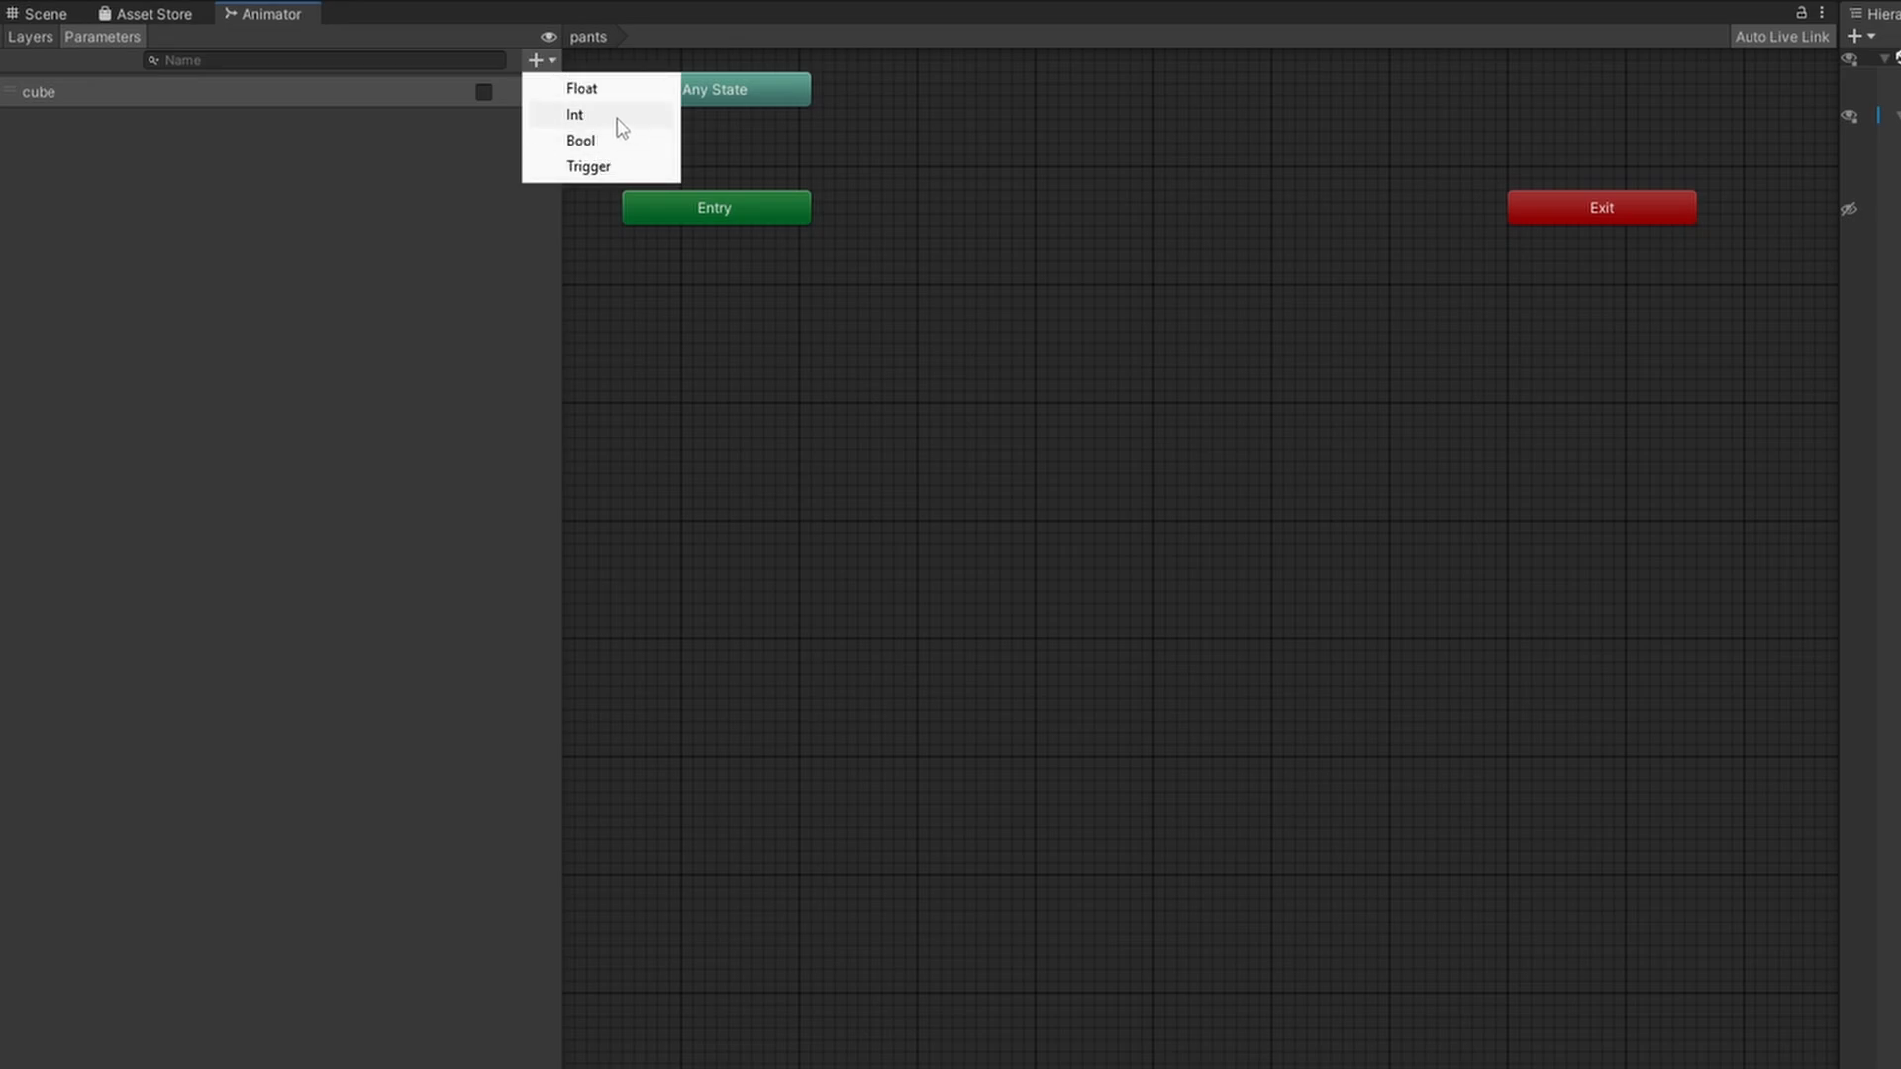
{"action": "left_click", "coordinate": [615, 116]}
{"action": "type", "text": "pants"}
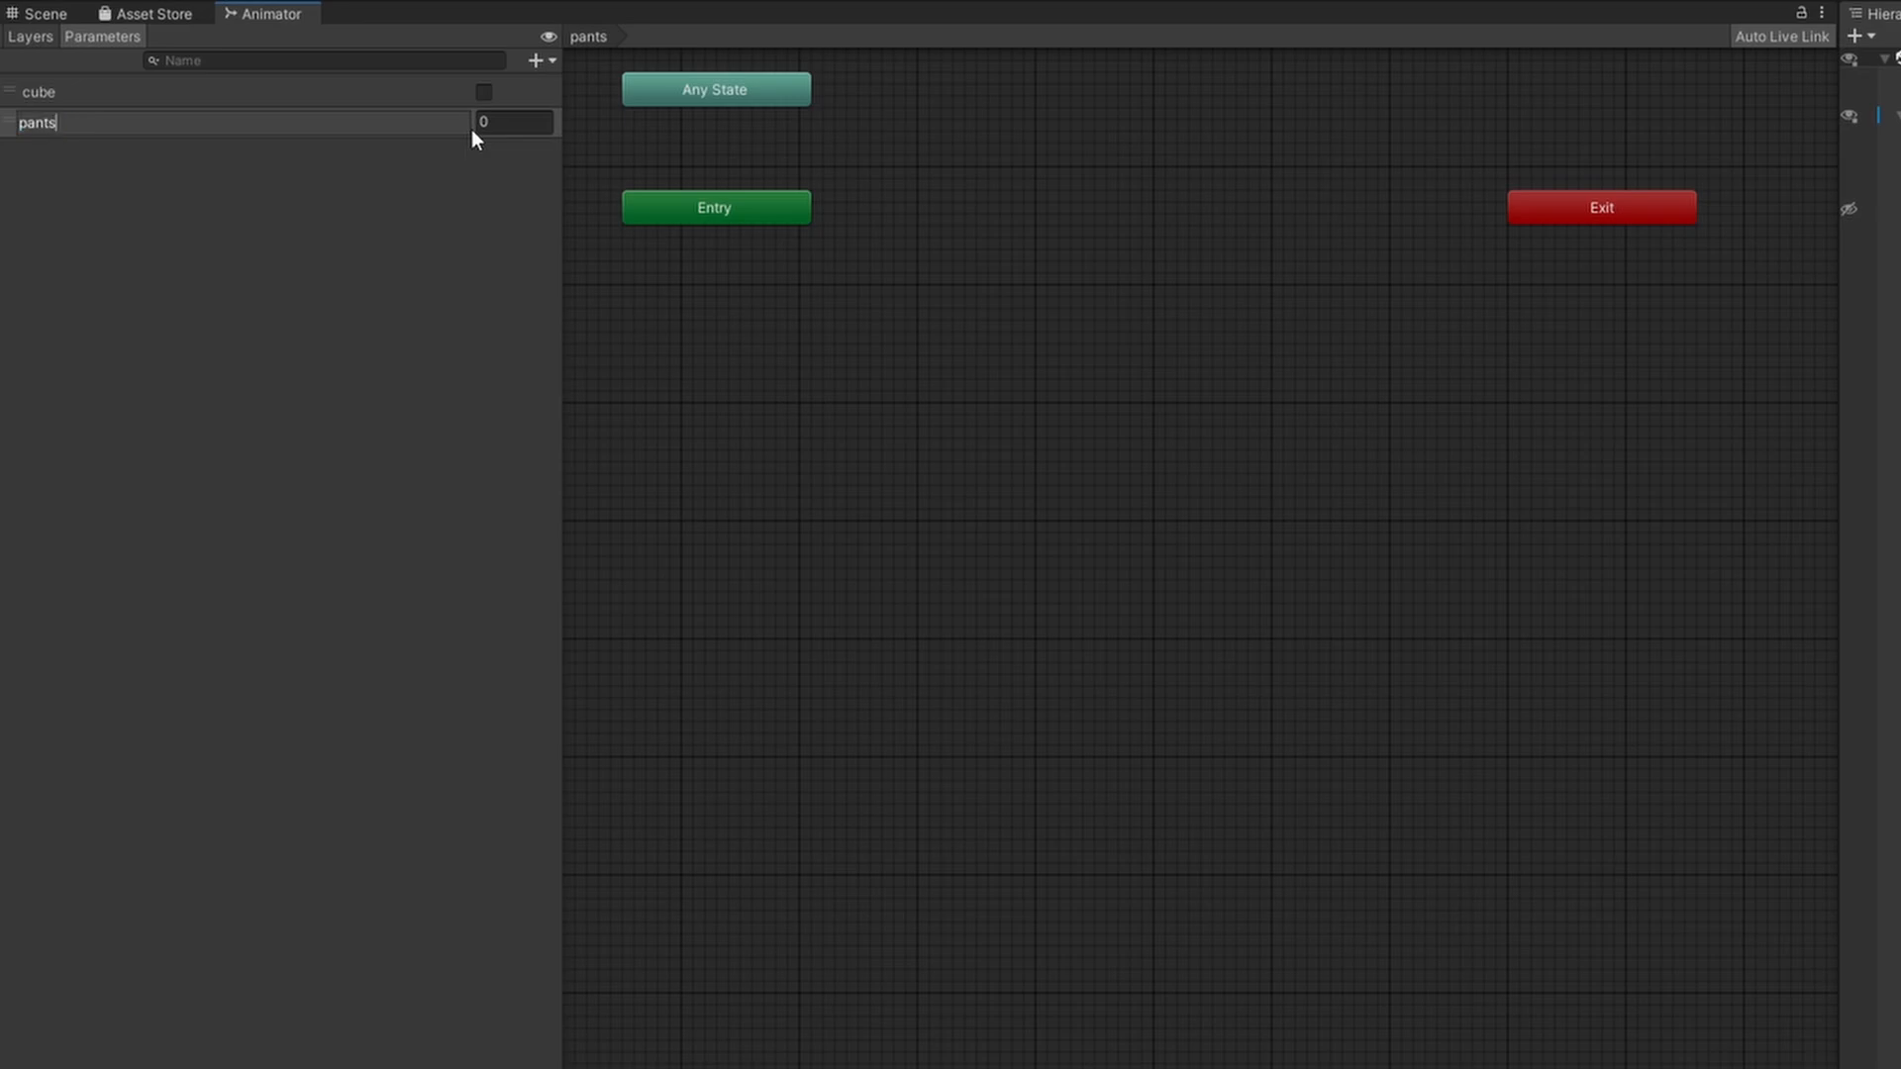
{"action": "key", "text": "Return"}
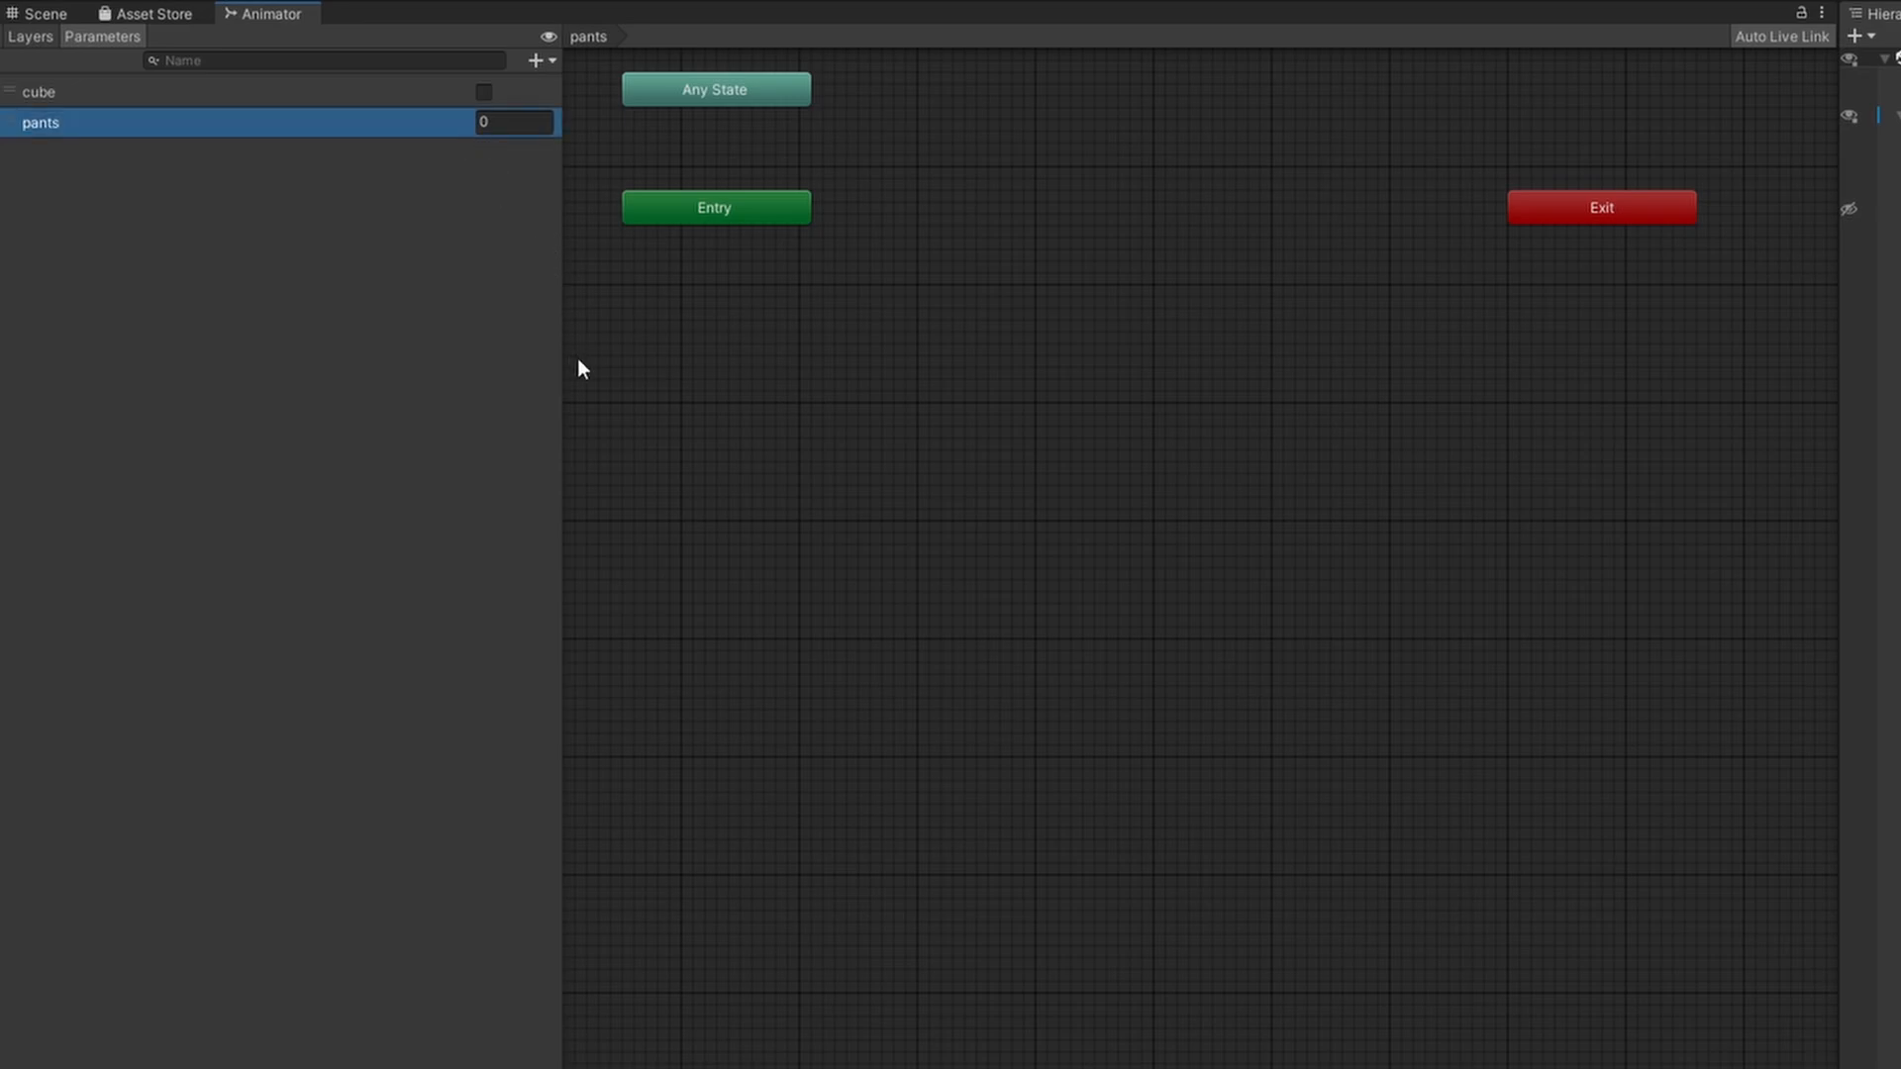
{"action": "left_click", "coordinate": [27, 36]}
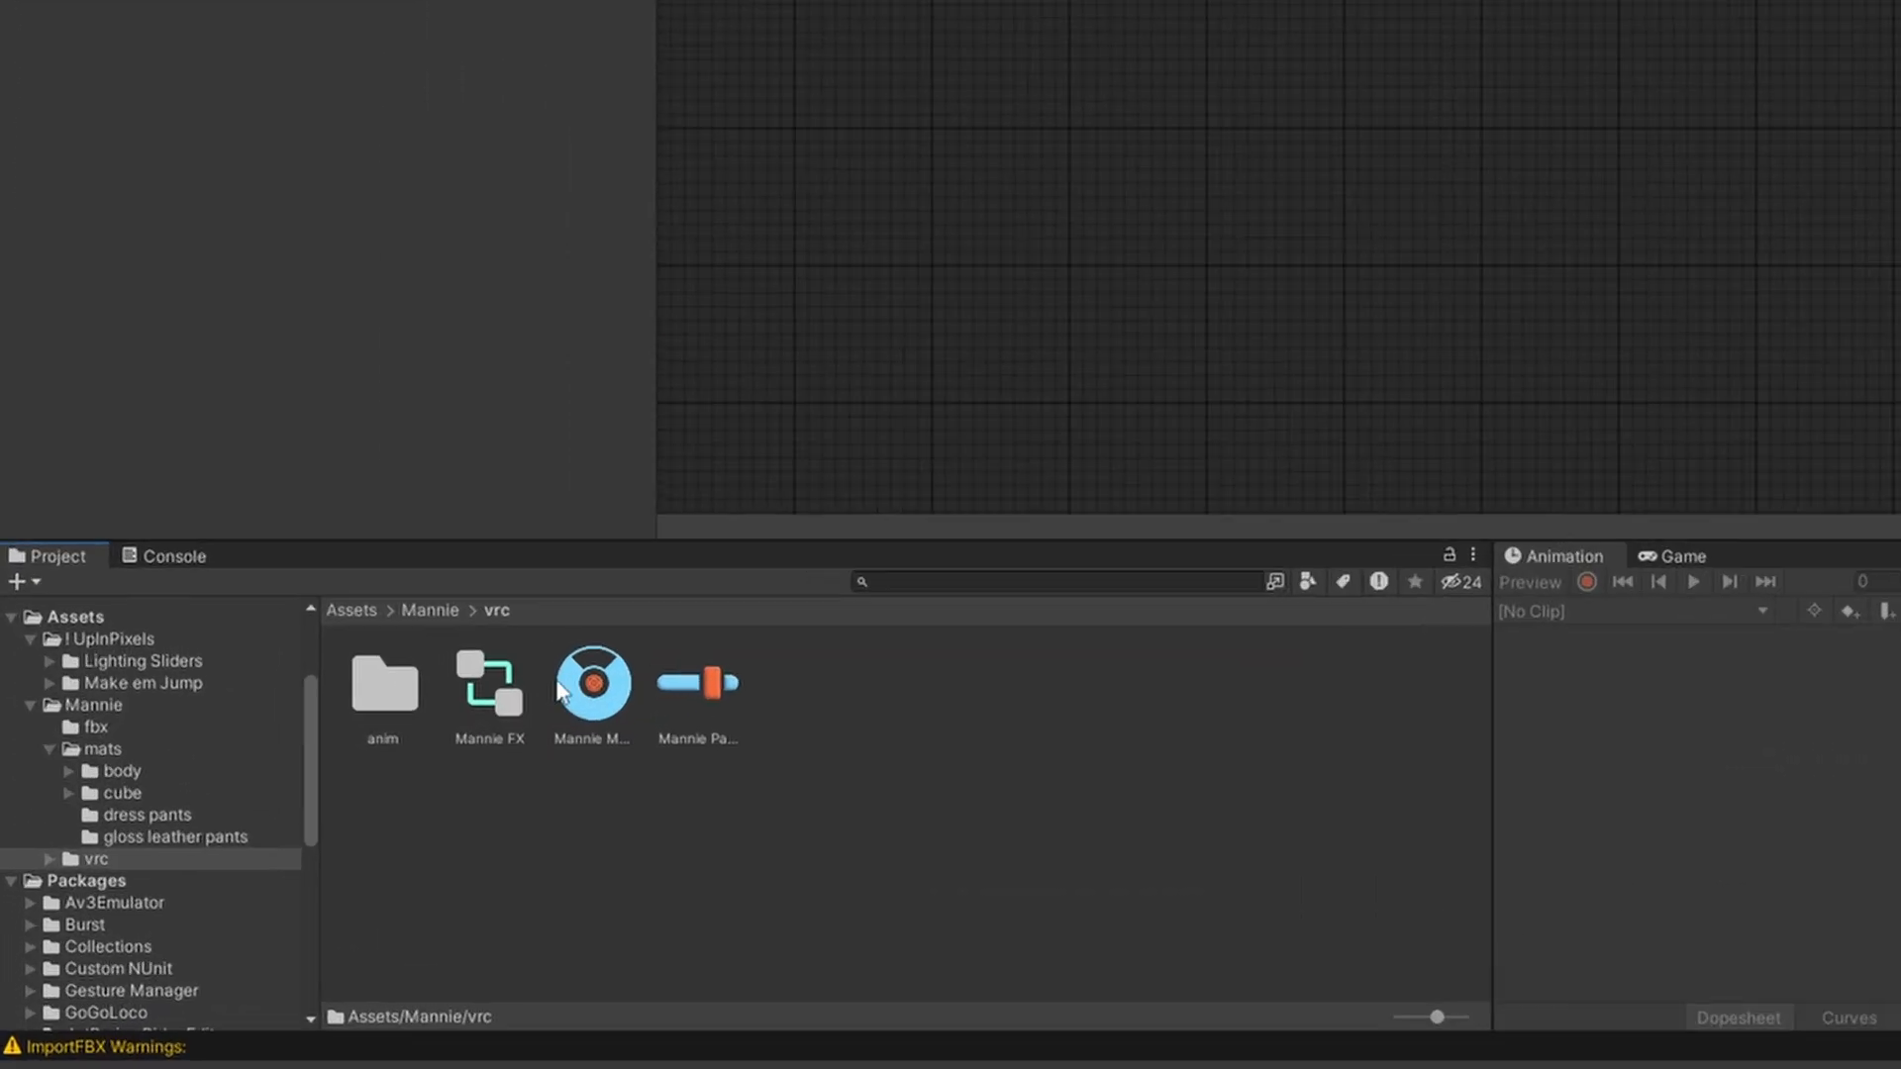
- Create an animation clip named dress pants in the Assets/Mannie/vrc/anim folder
{"action": "double_click", "coordinate": [384, 685]}
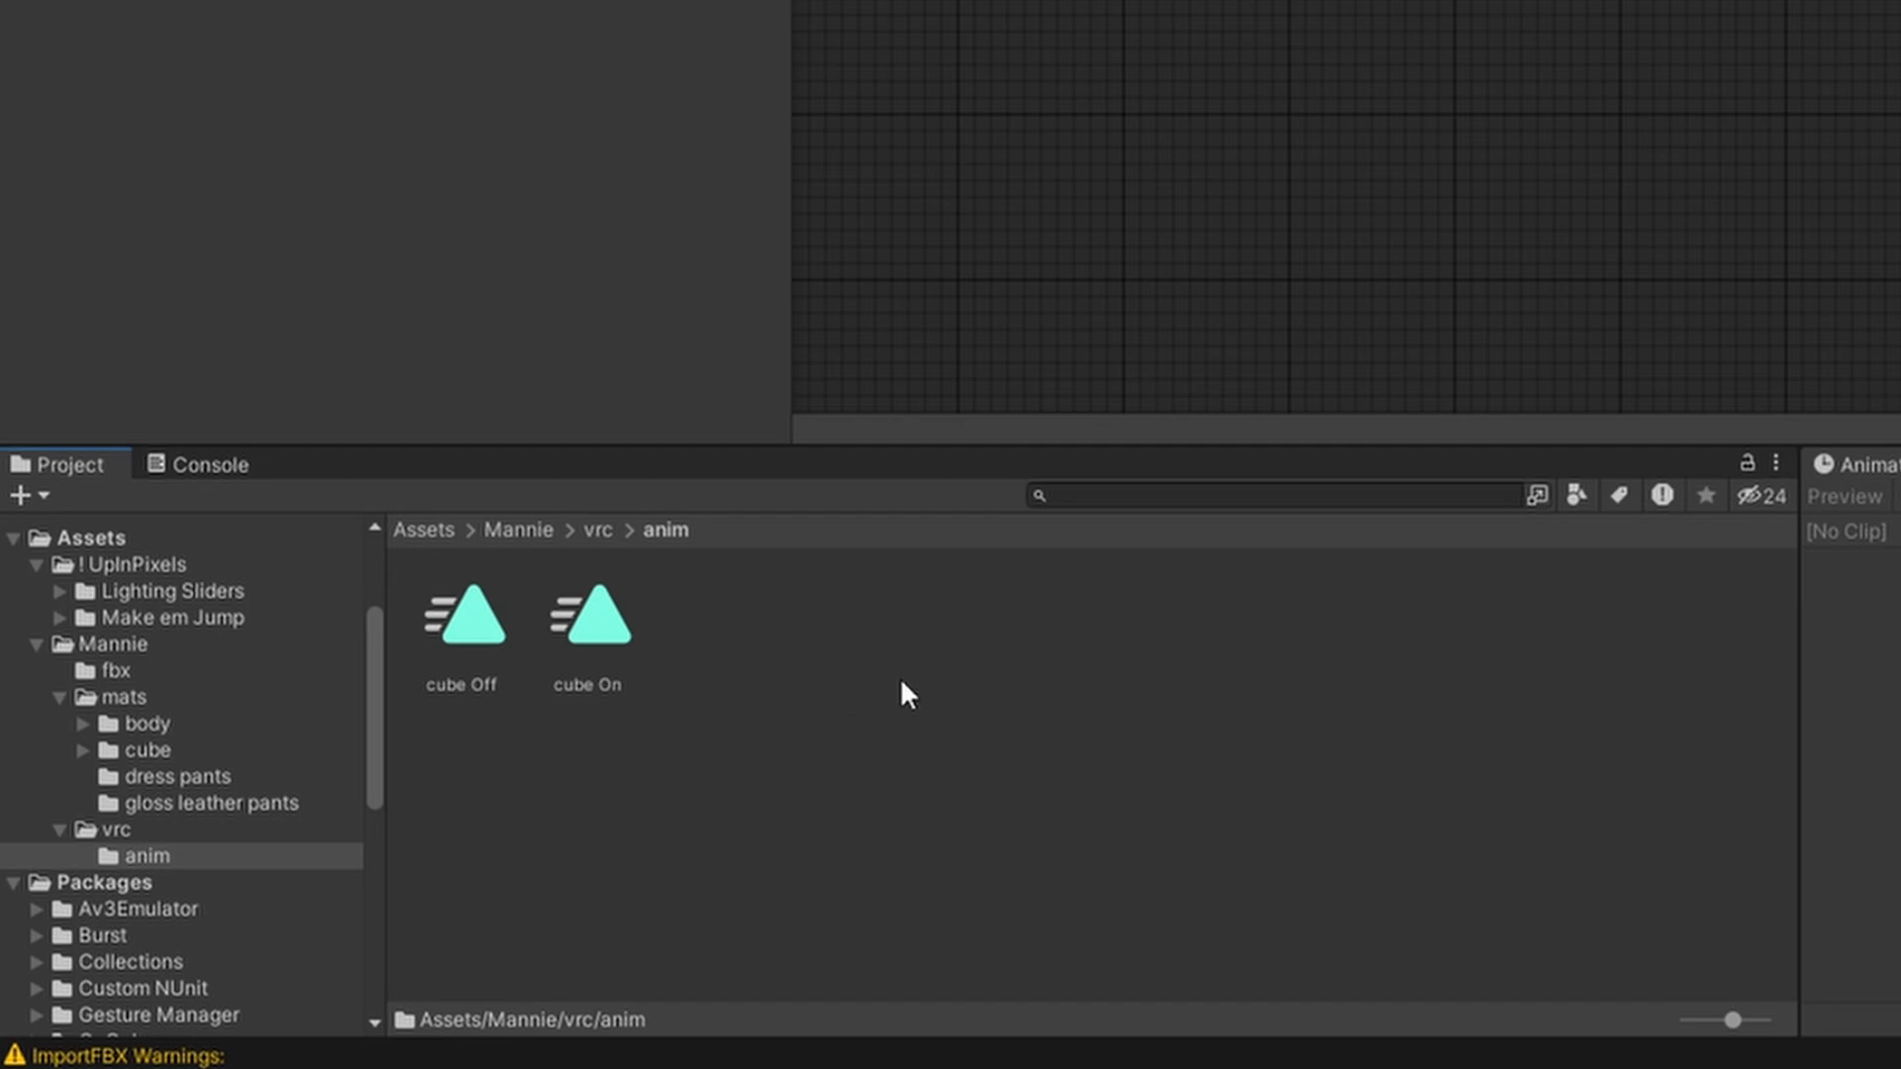
{"action": "right_click", "coordinate": [978, 680]}
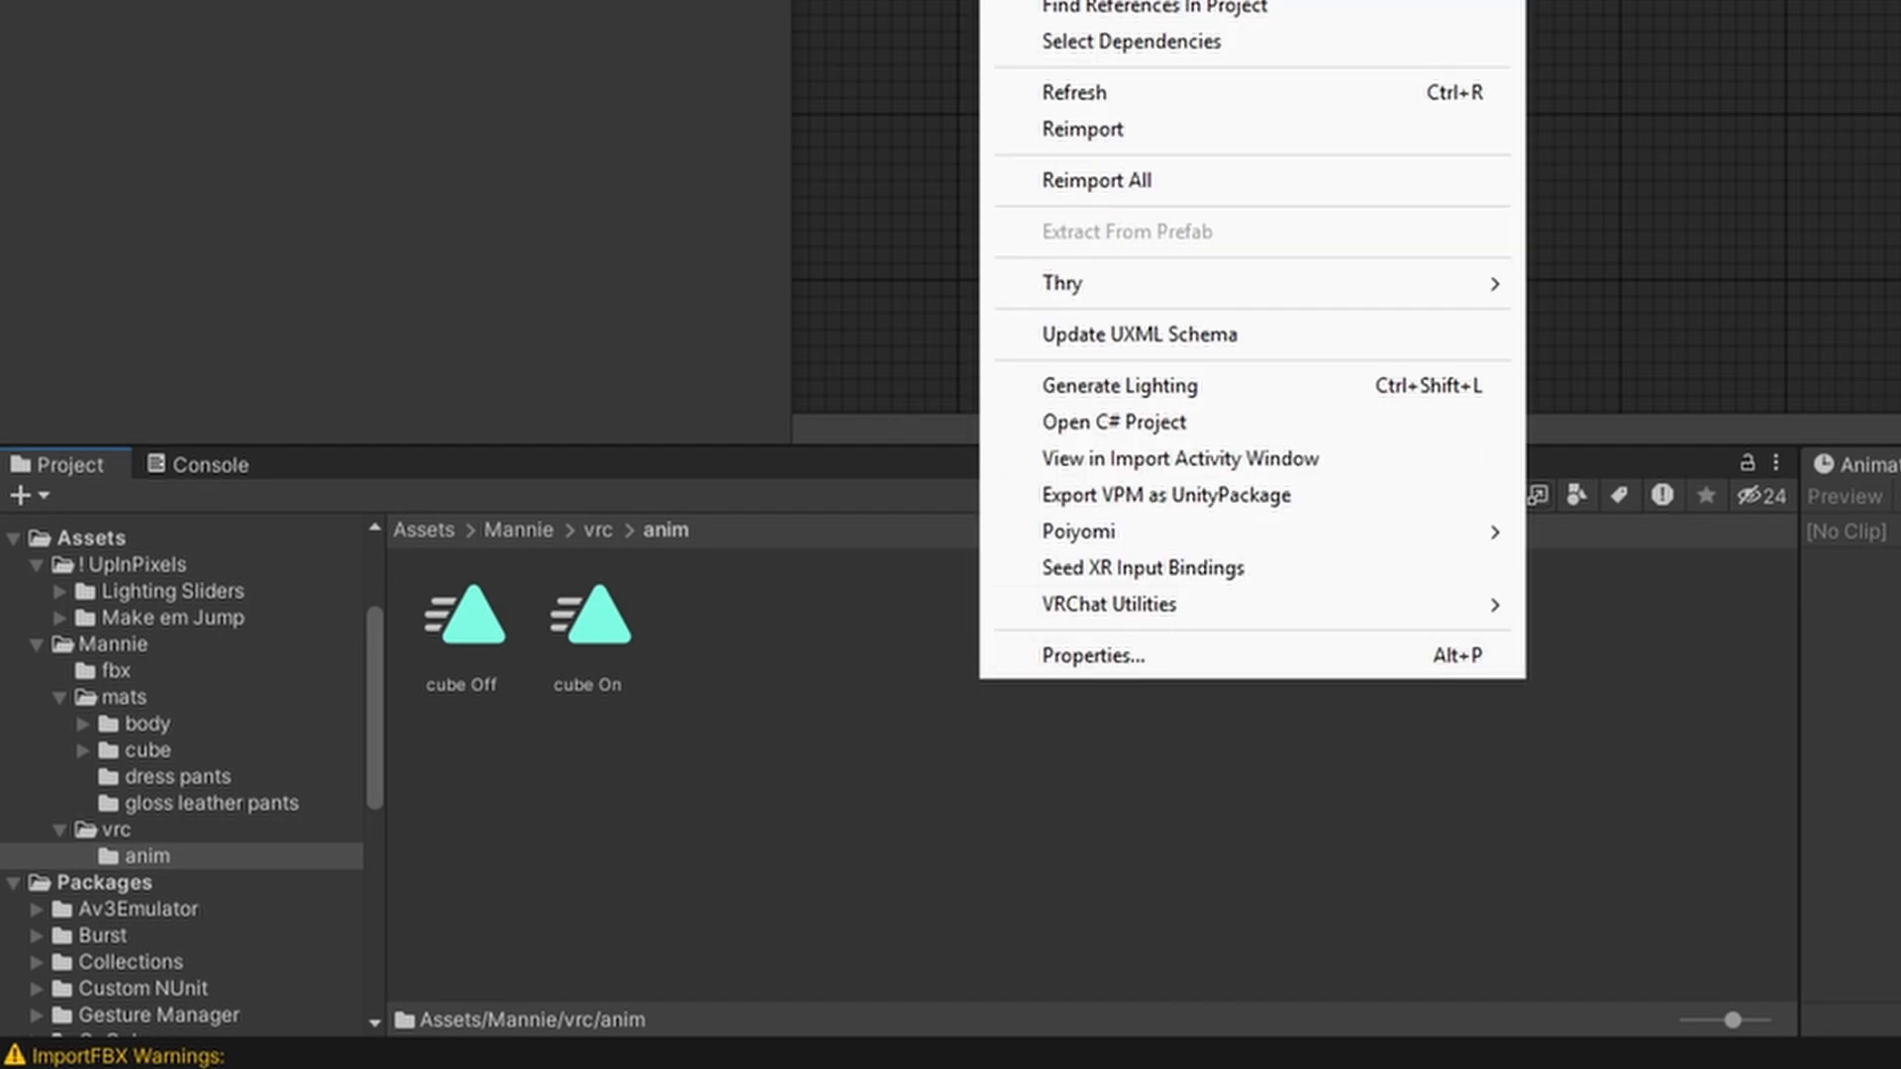
{"action": "mouse_move", "coordinate": [1079, 0]}
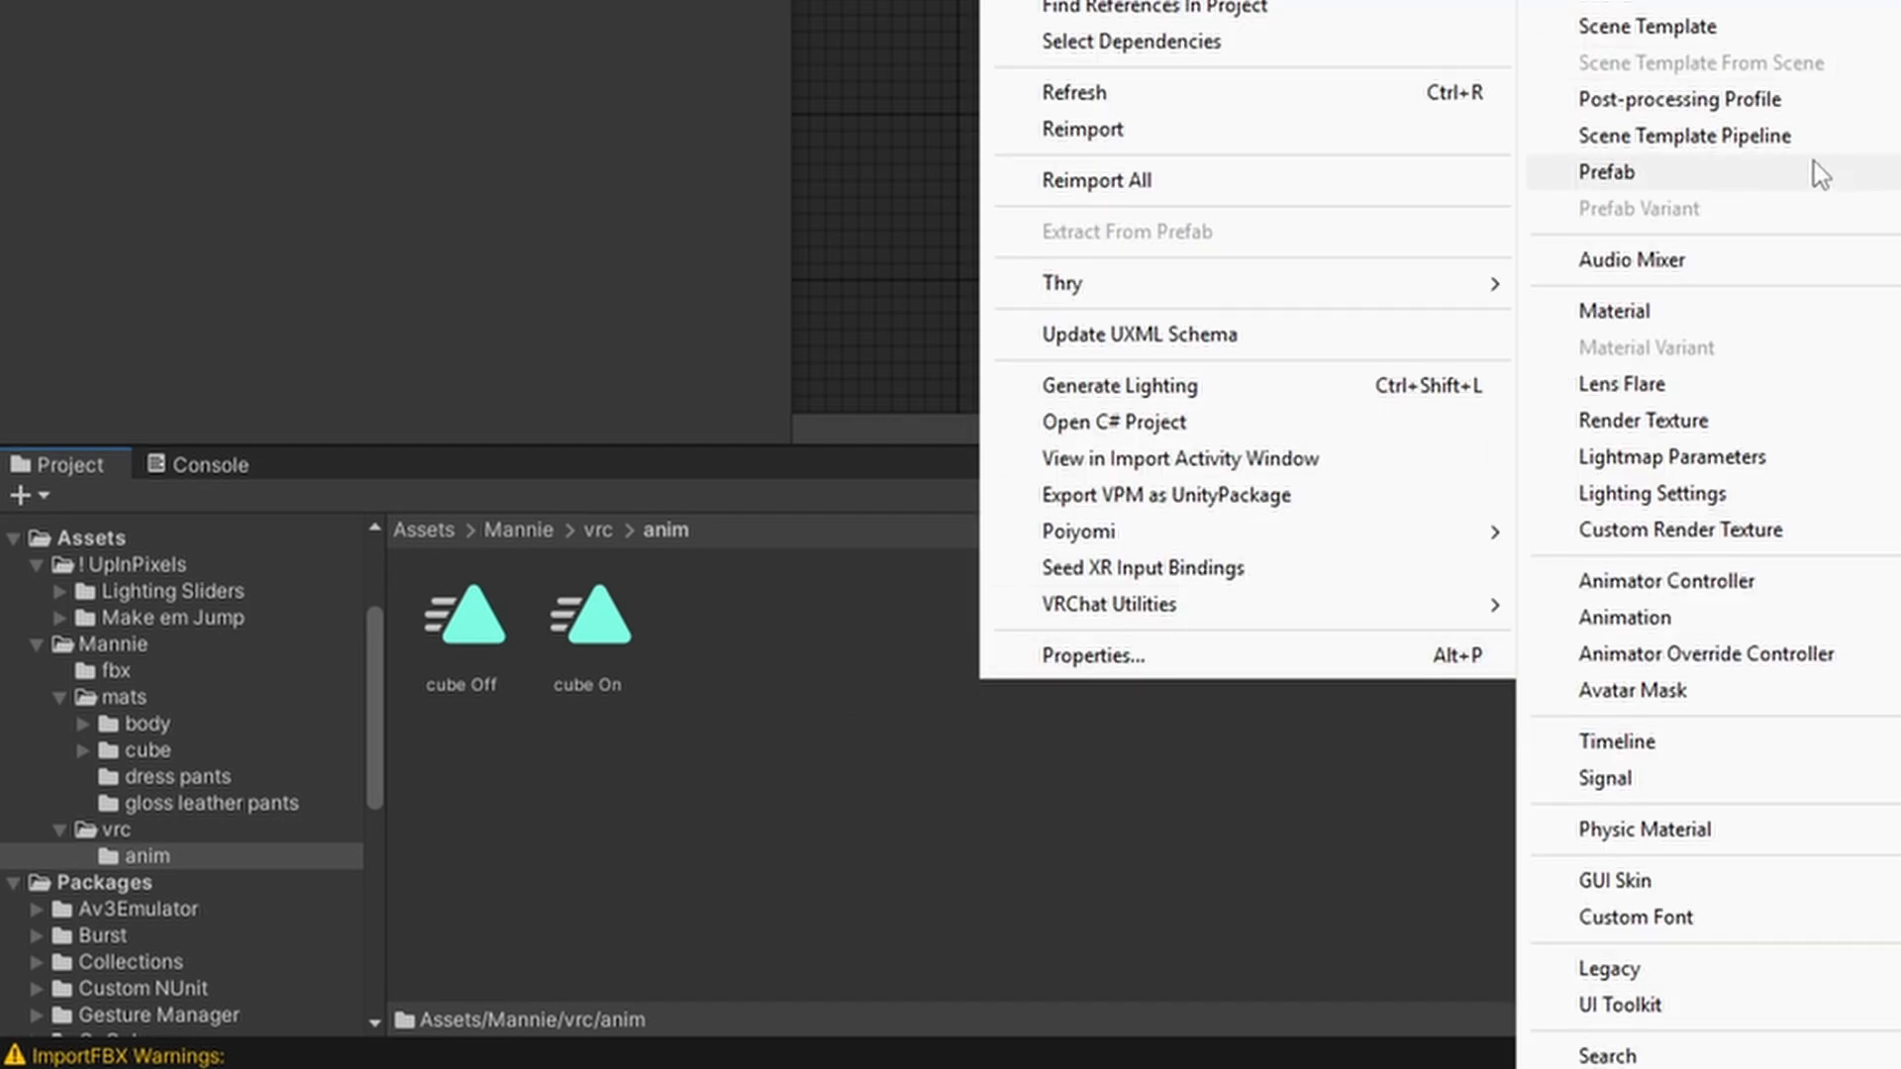
{"action": "left_click", "coordinate": [1675, 620]}
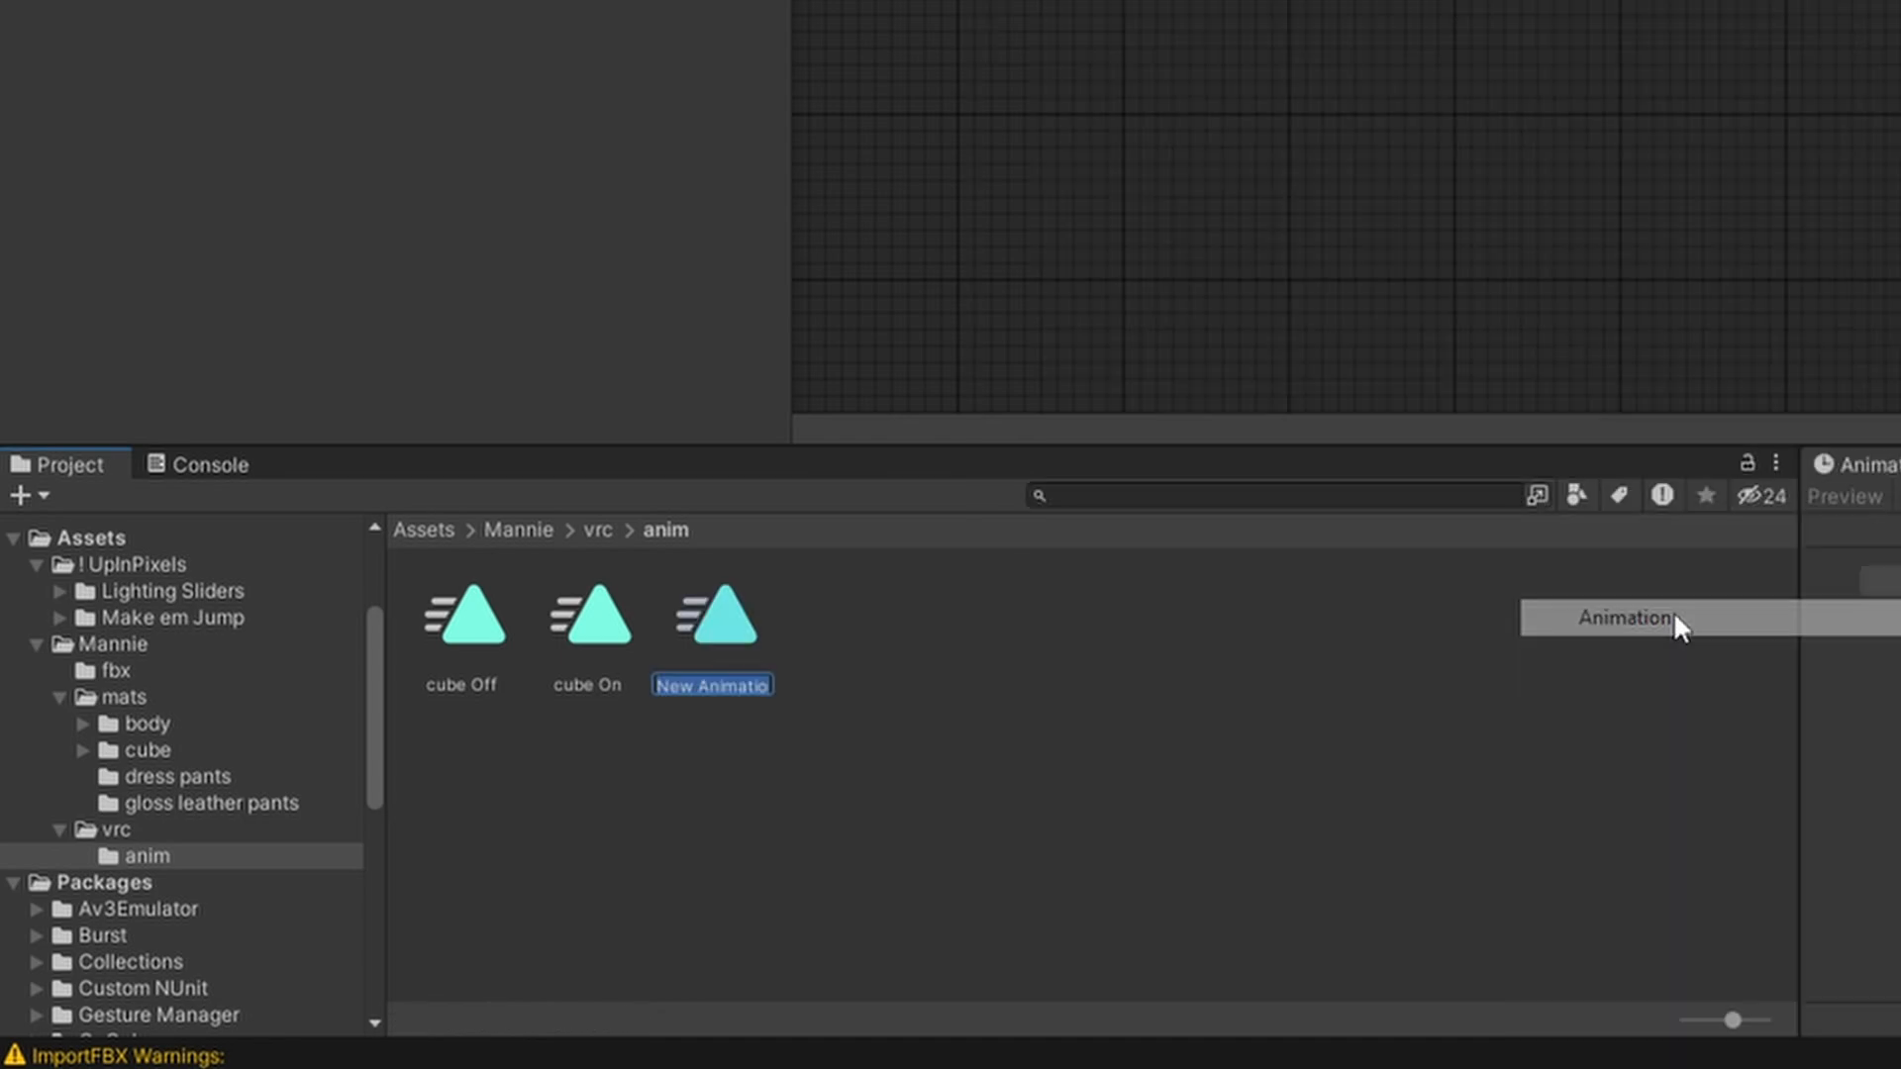
{"action": "type", "text": "pants"}
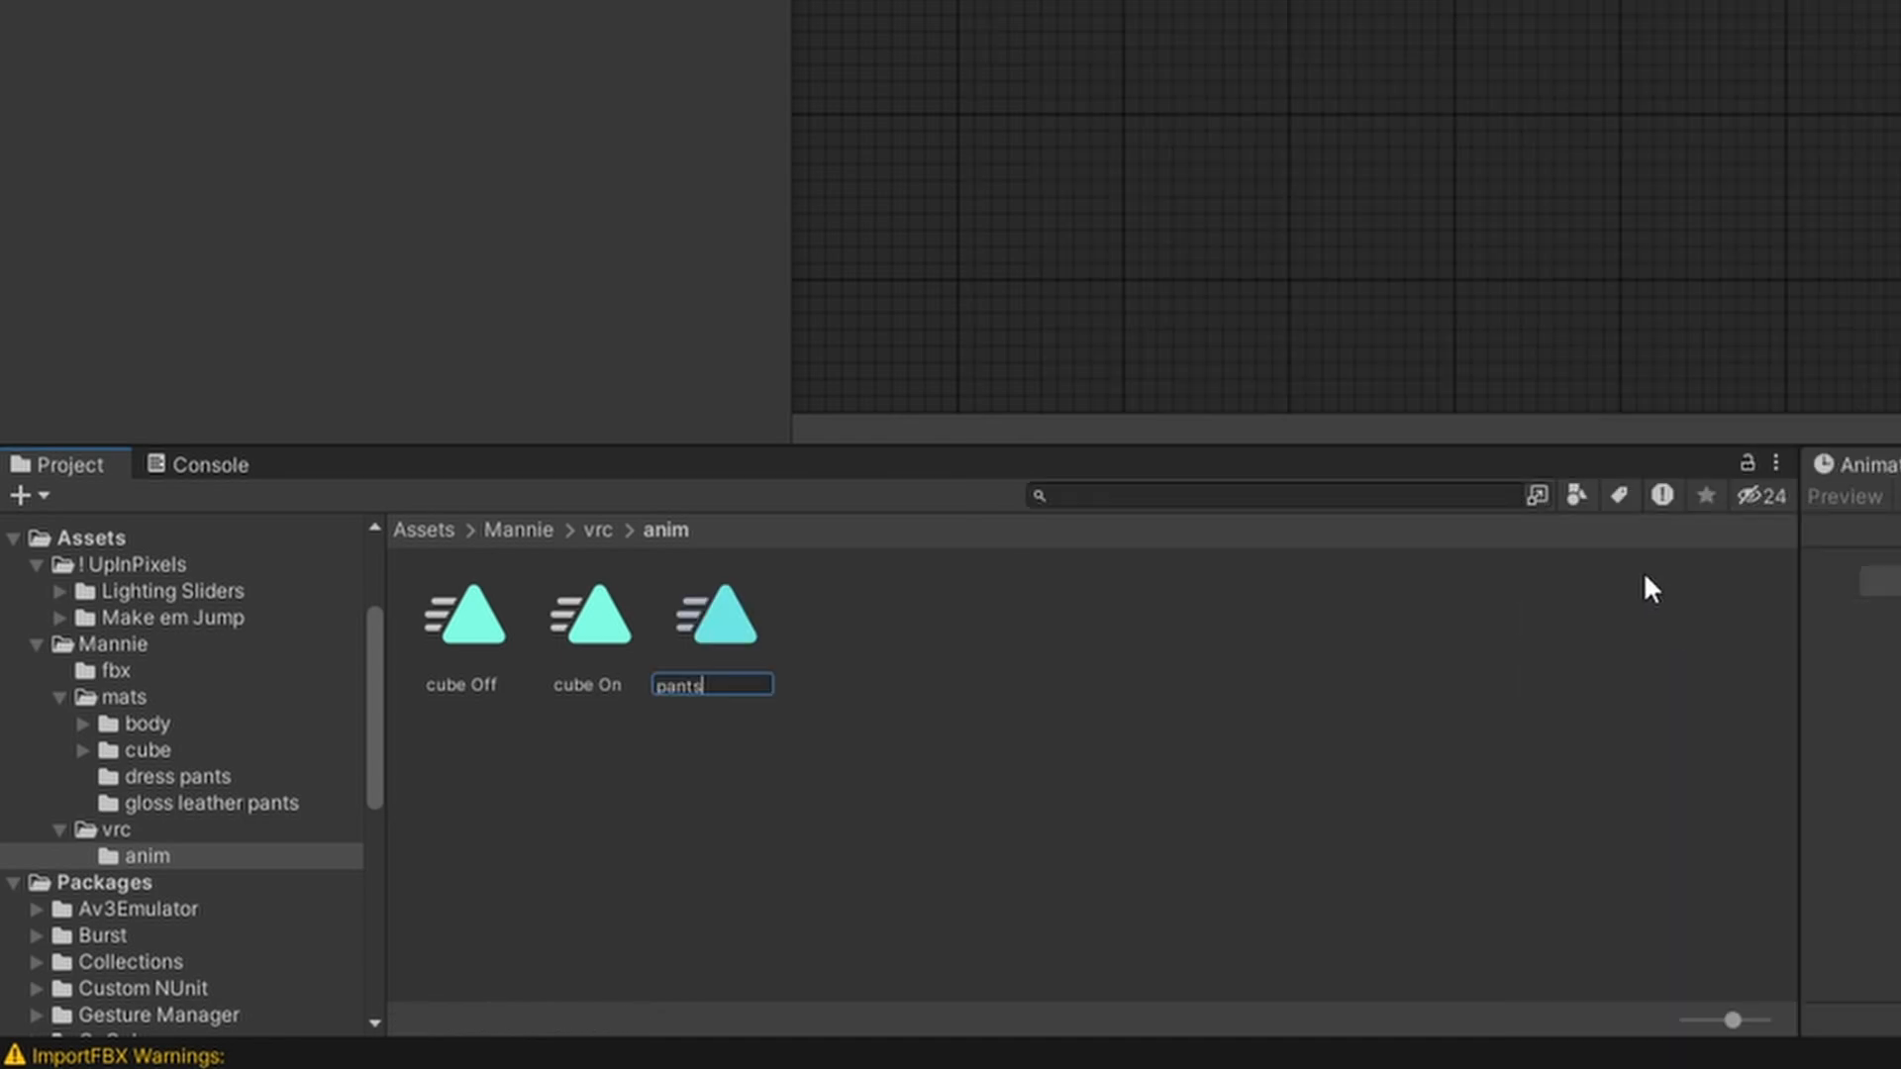
{"action": "type", "text": "dress"}
{"action": "key", "text": "Return"}
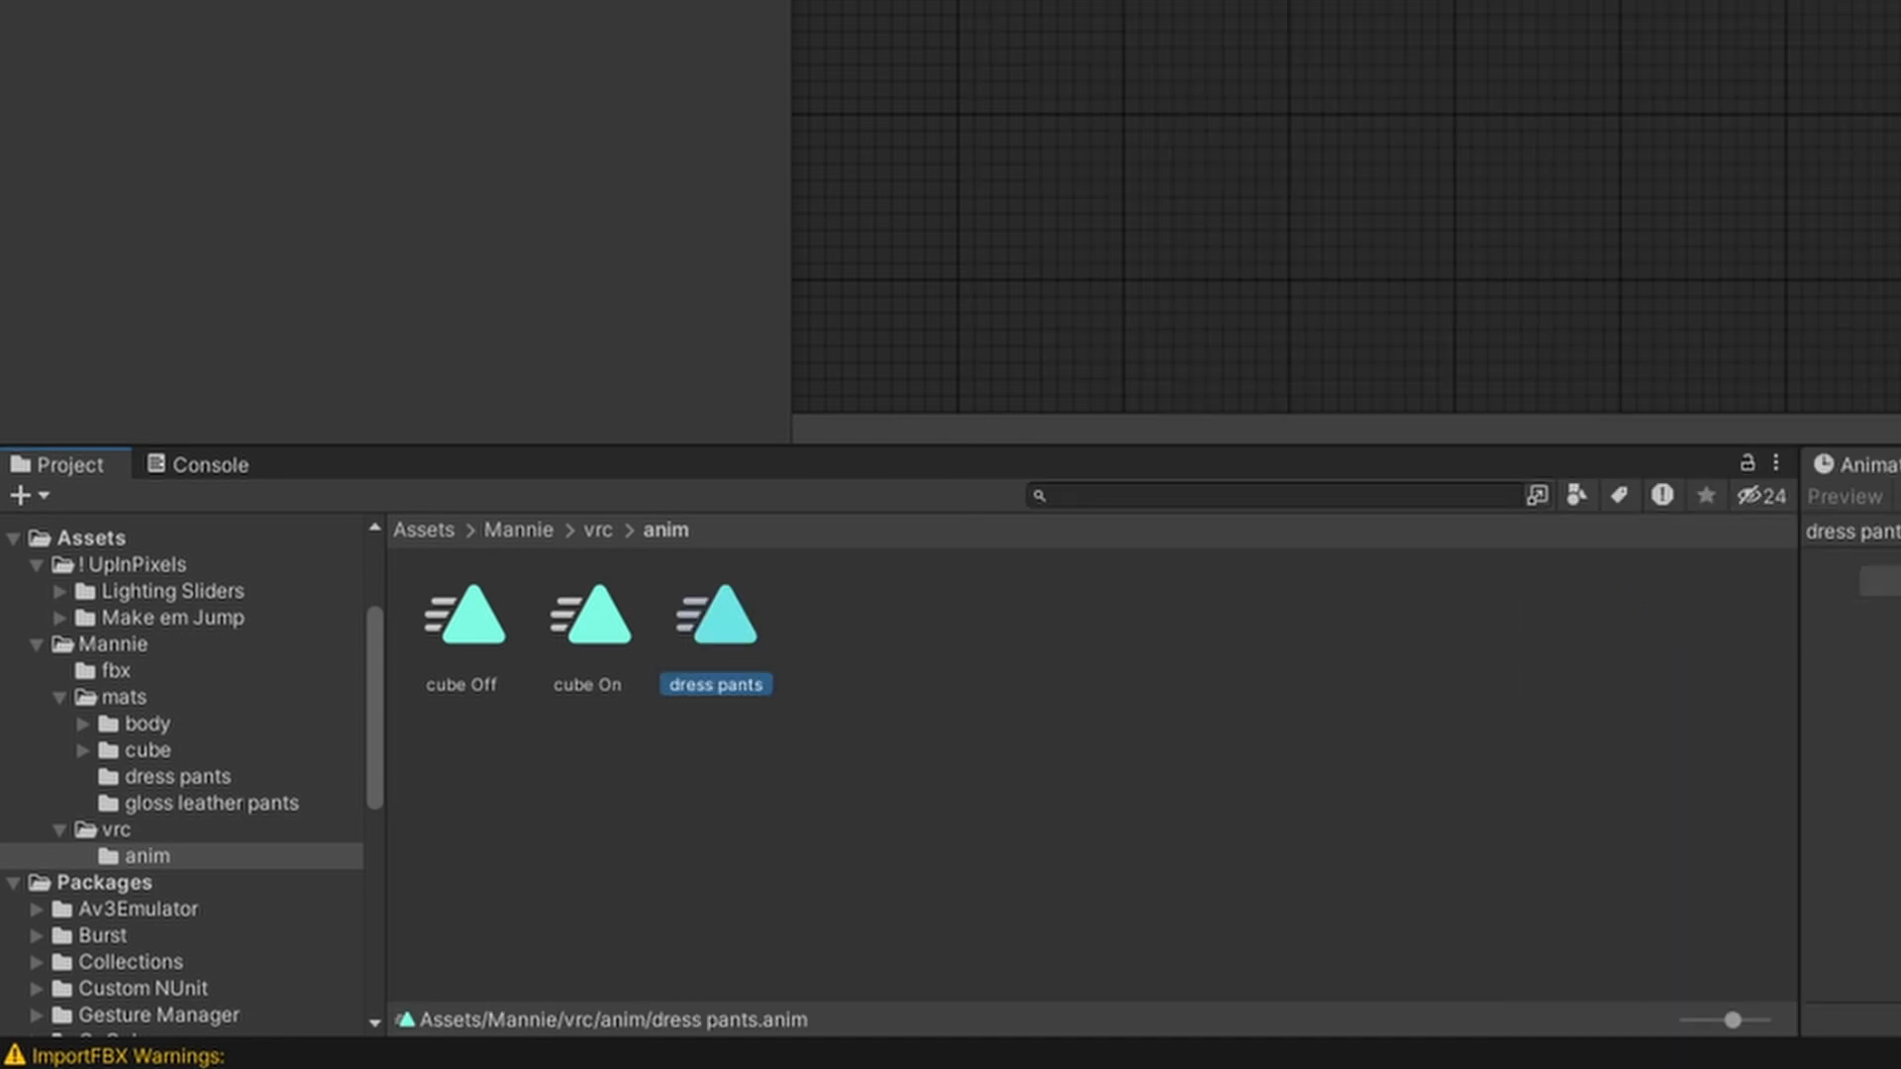
- Create two more animation clips in the anim folder, named gloss pants and pants off
{"action": "right_click", "coordinate": [1227, 619]}
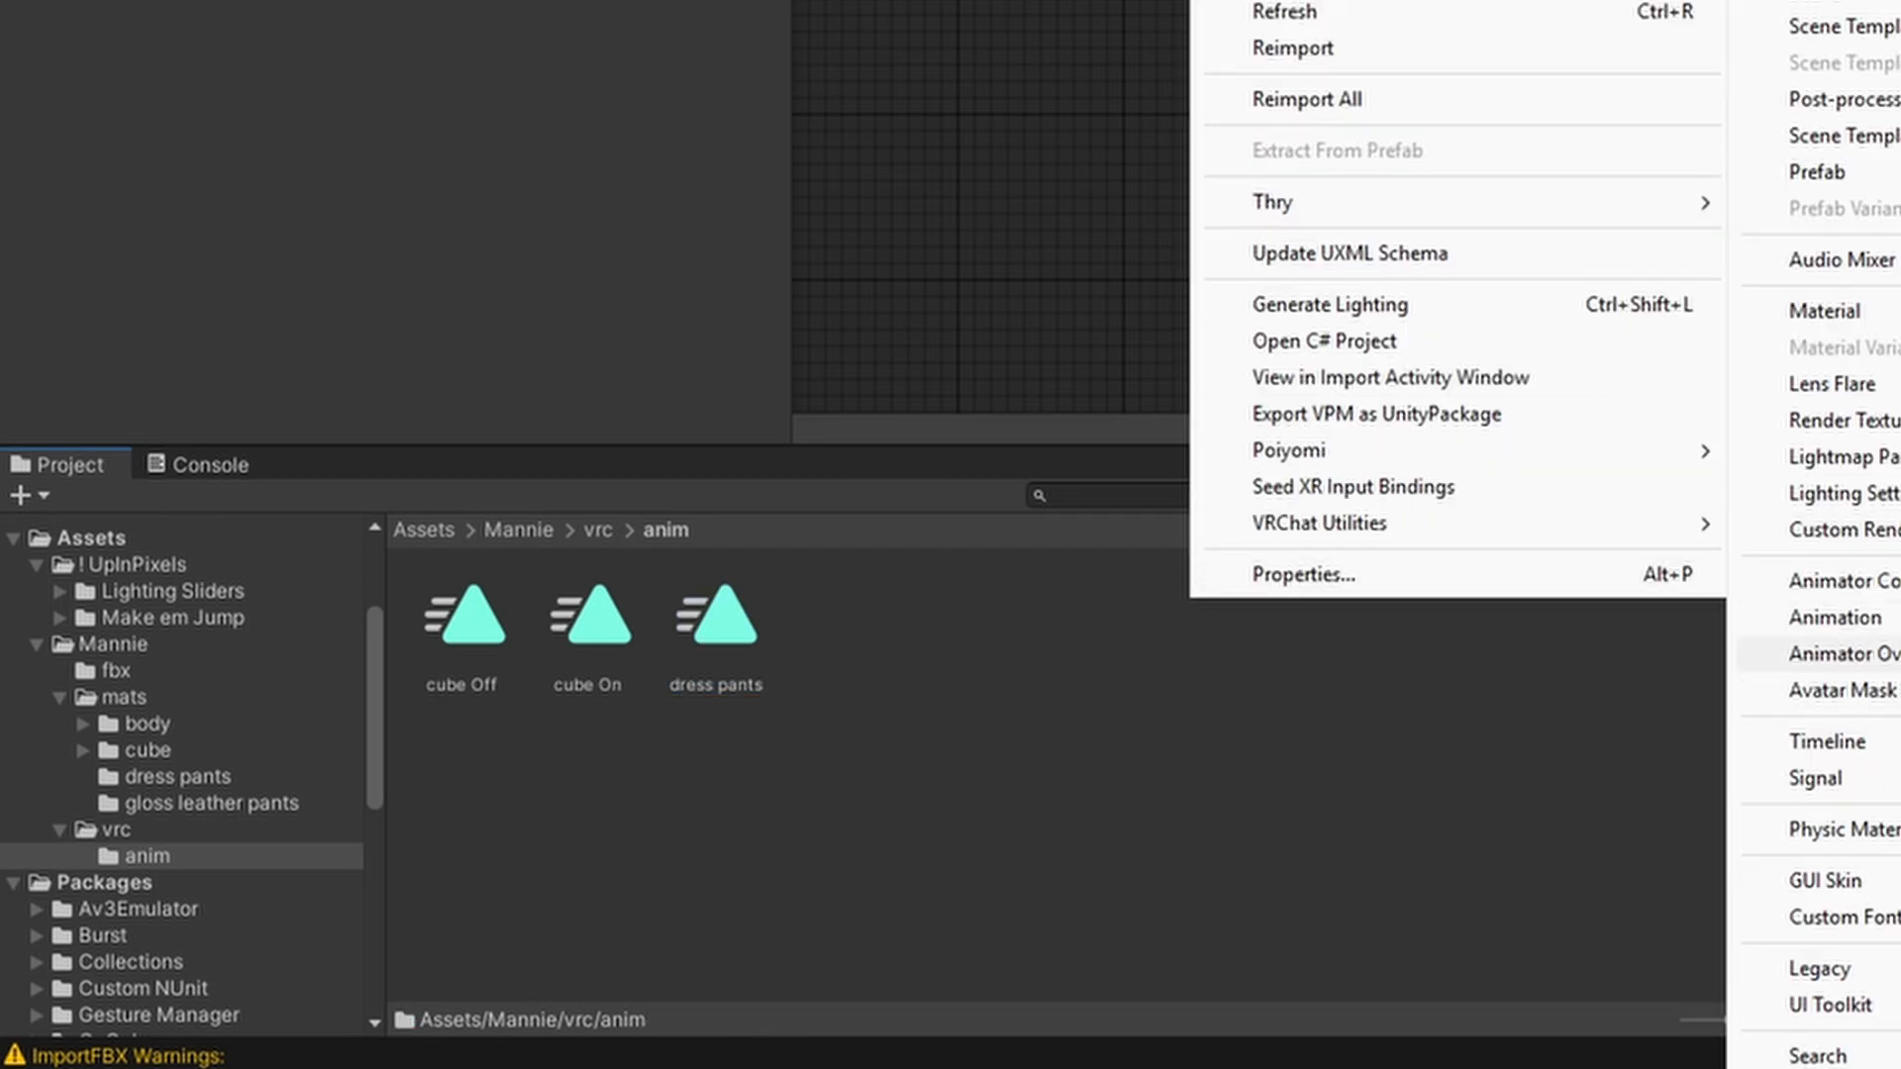
{"action": "left_click", "coordinate": [1894, 616]}
{"action": "type", "text": "gloss pants"}
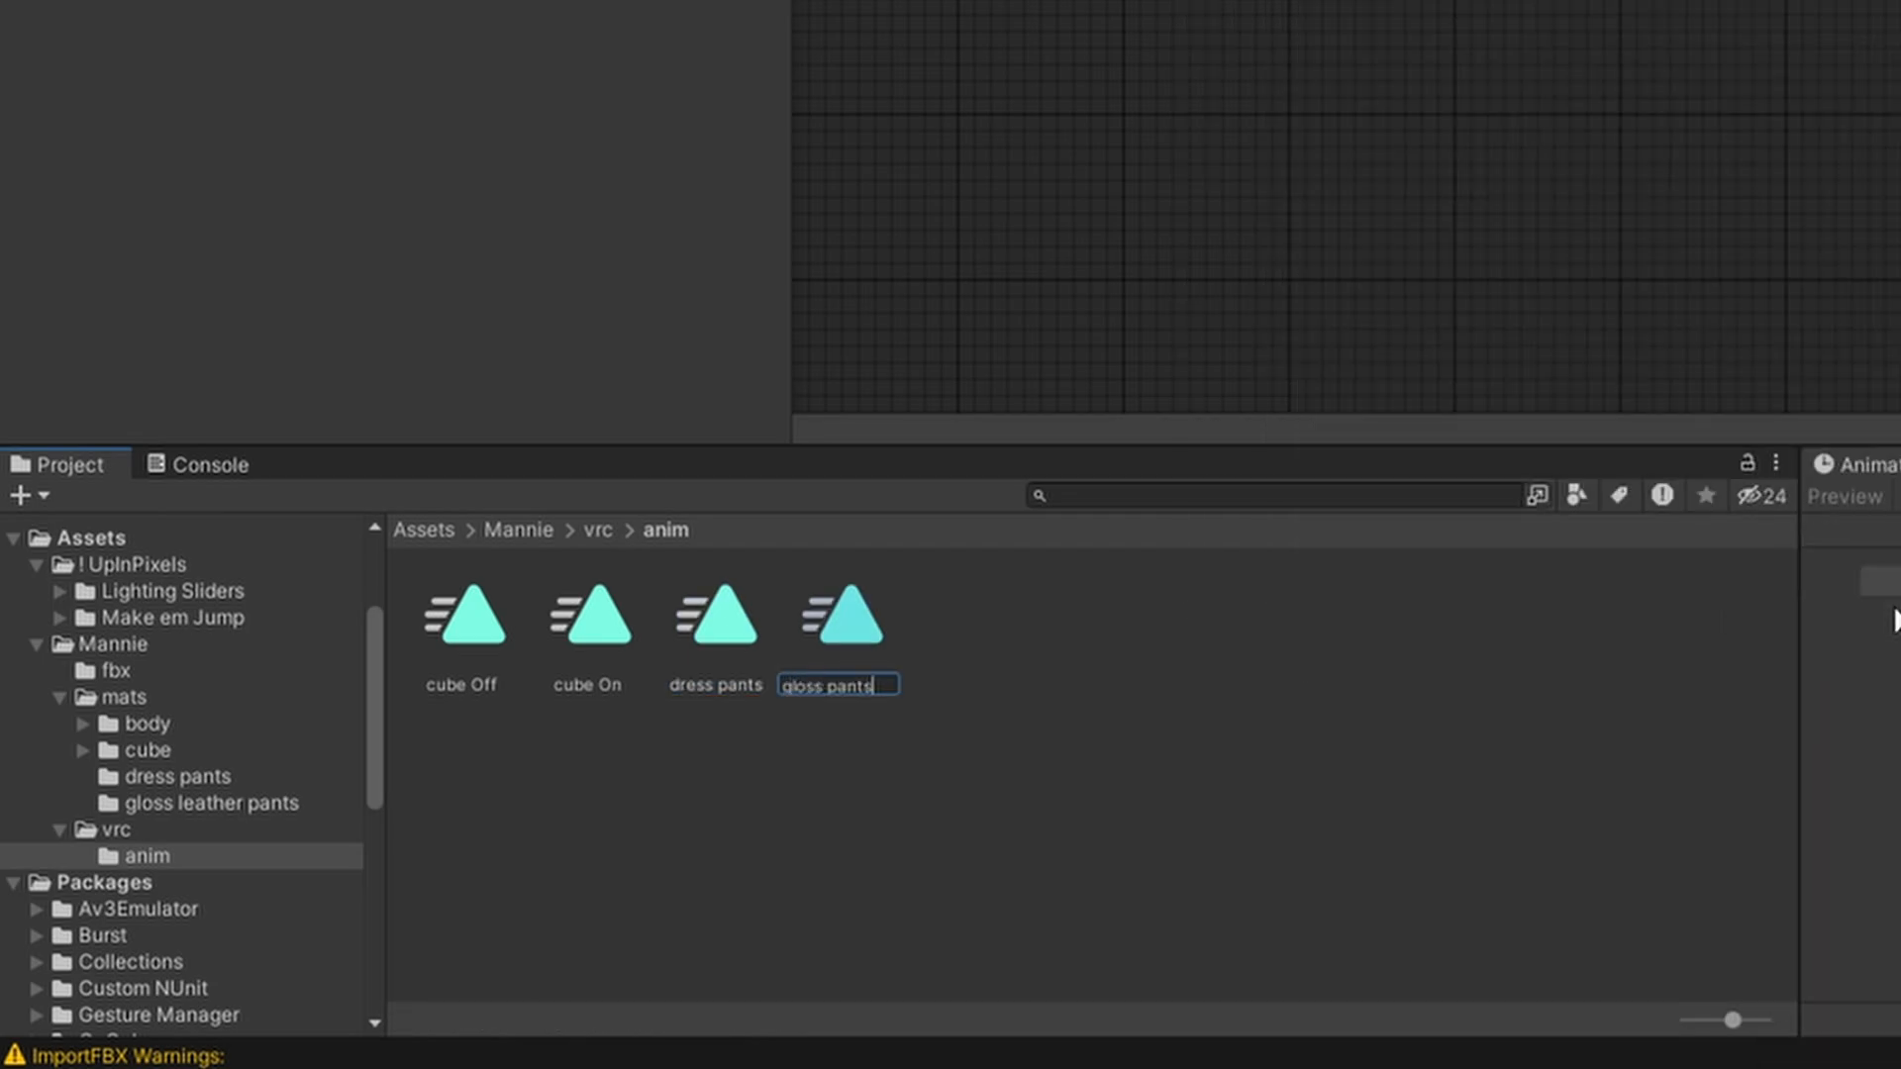
{"action": "key", "text": "Return"}
{"action": "right_click", "coordinate": [1346, 742]}
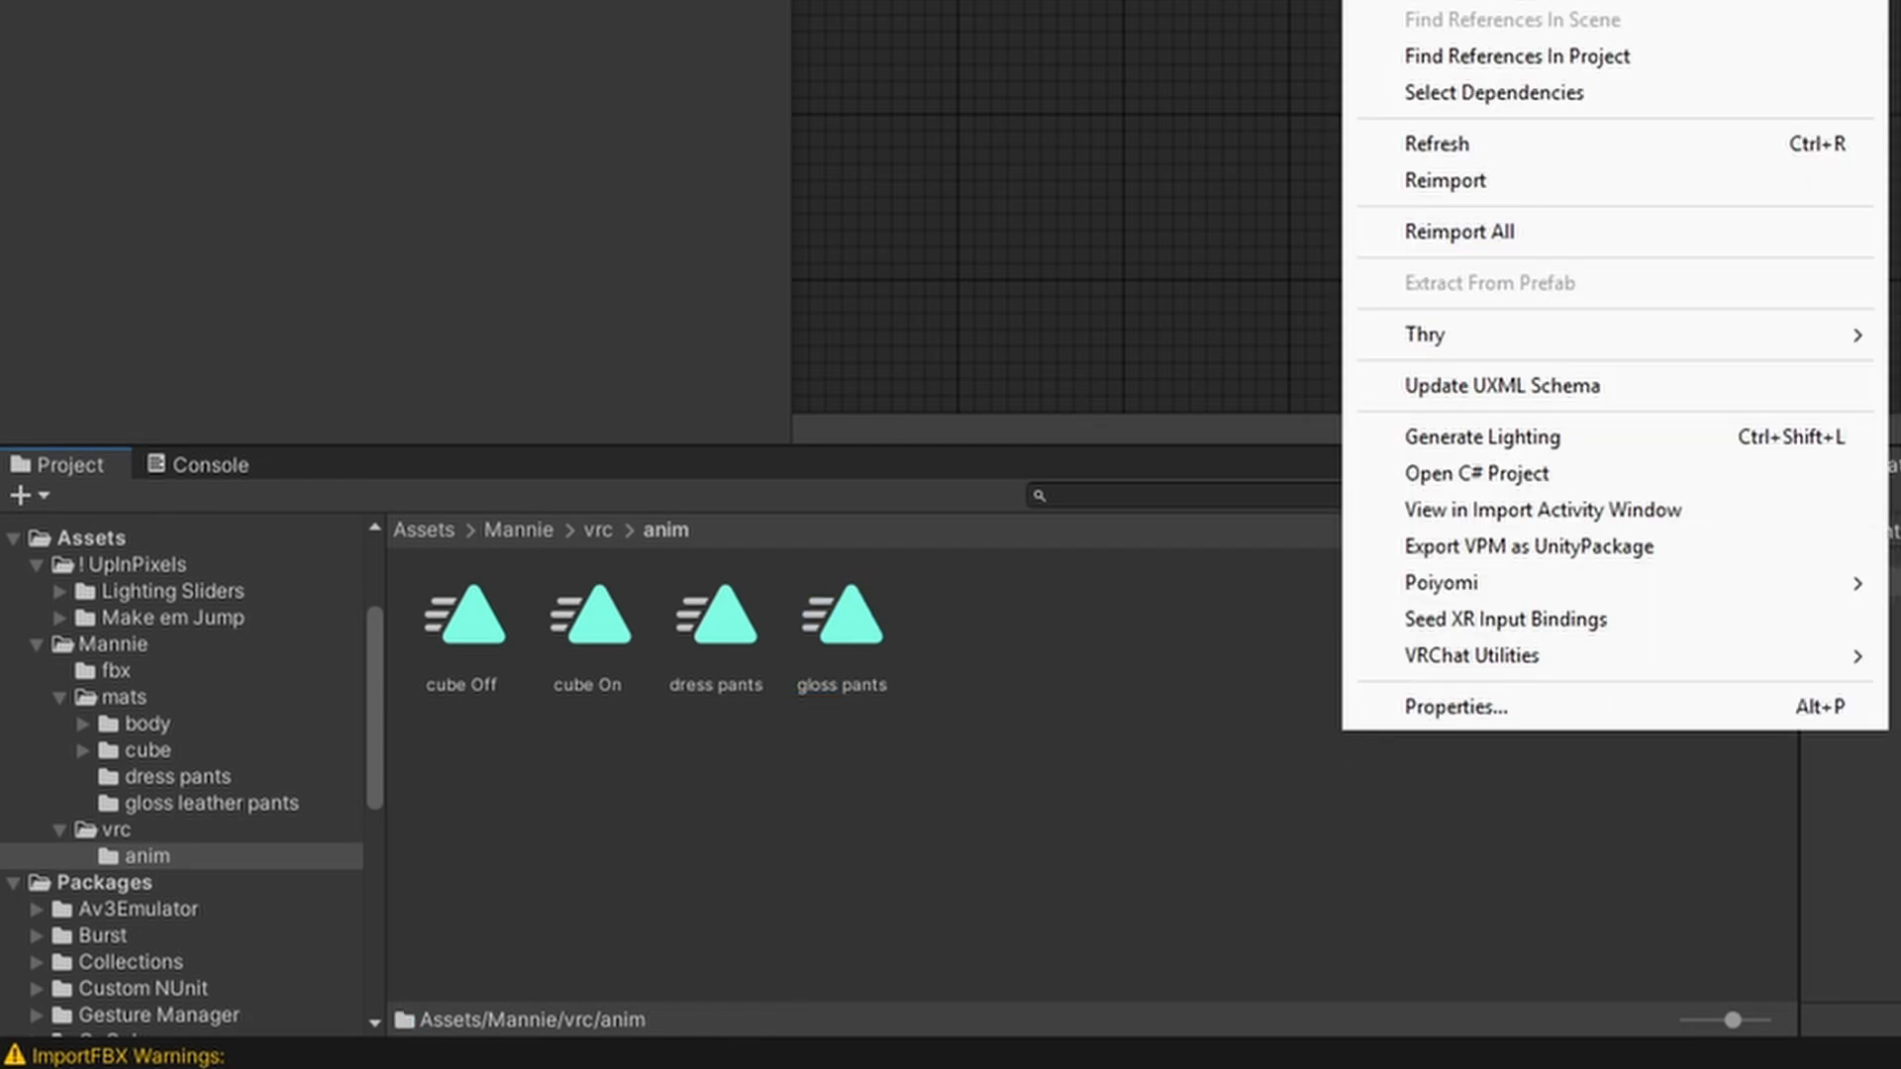
{"action": "left_click", "coordinate": [1894, 616]}
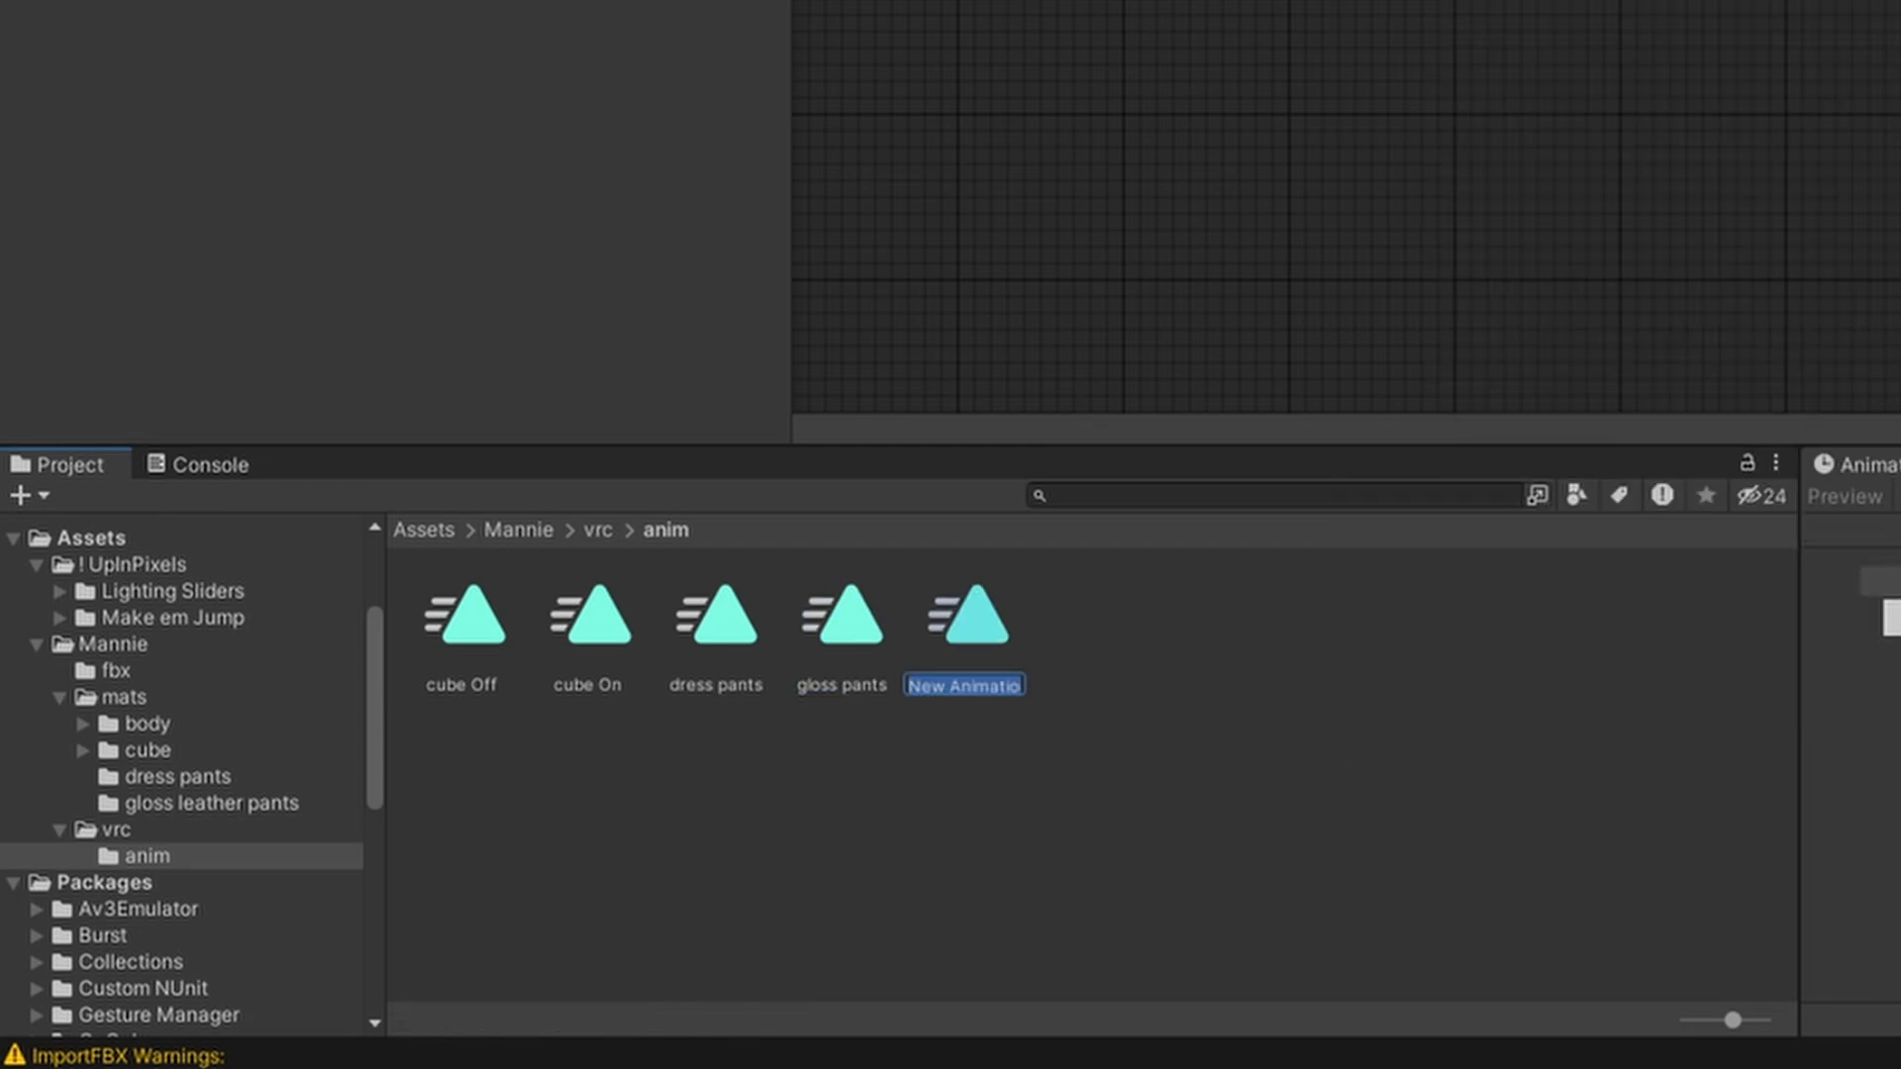
{"action": "type", "text": "pants off"}
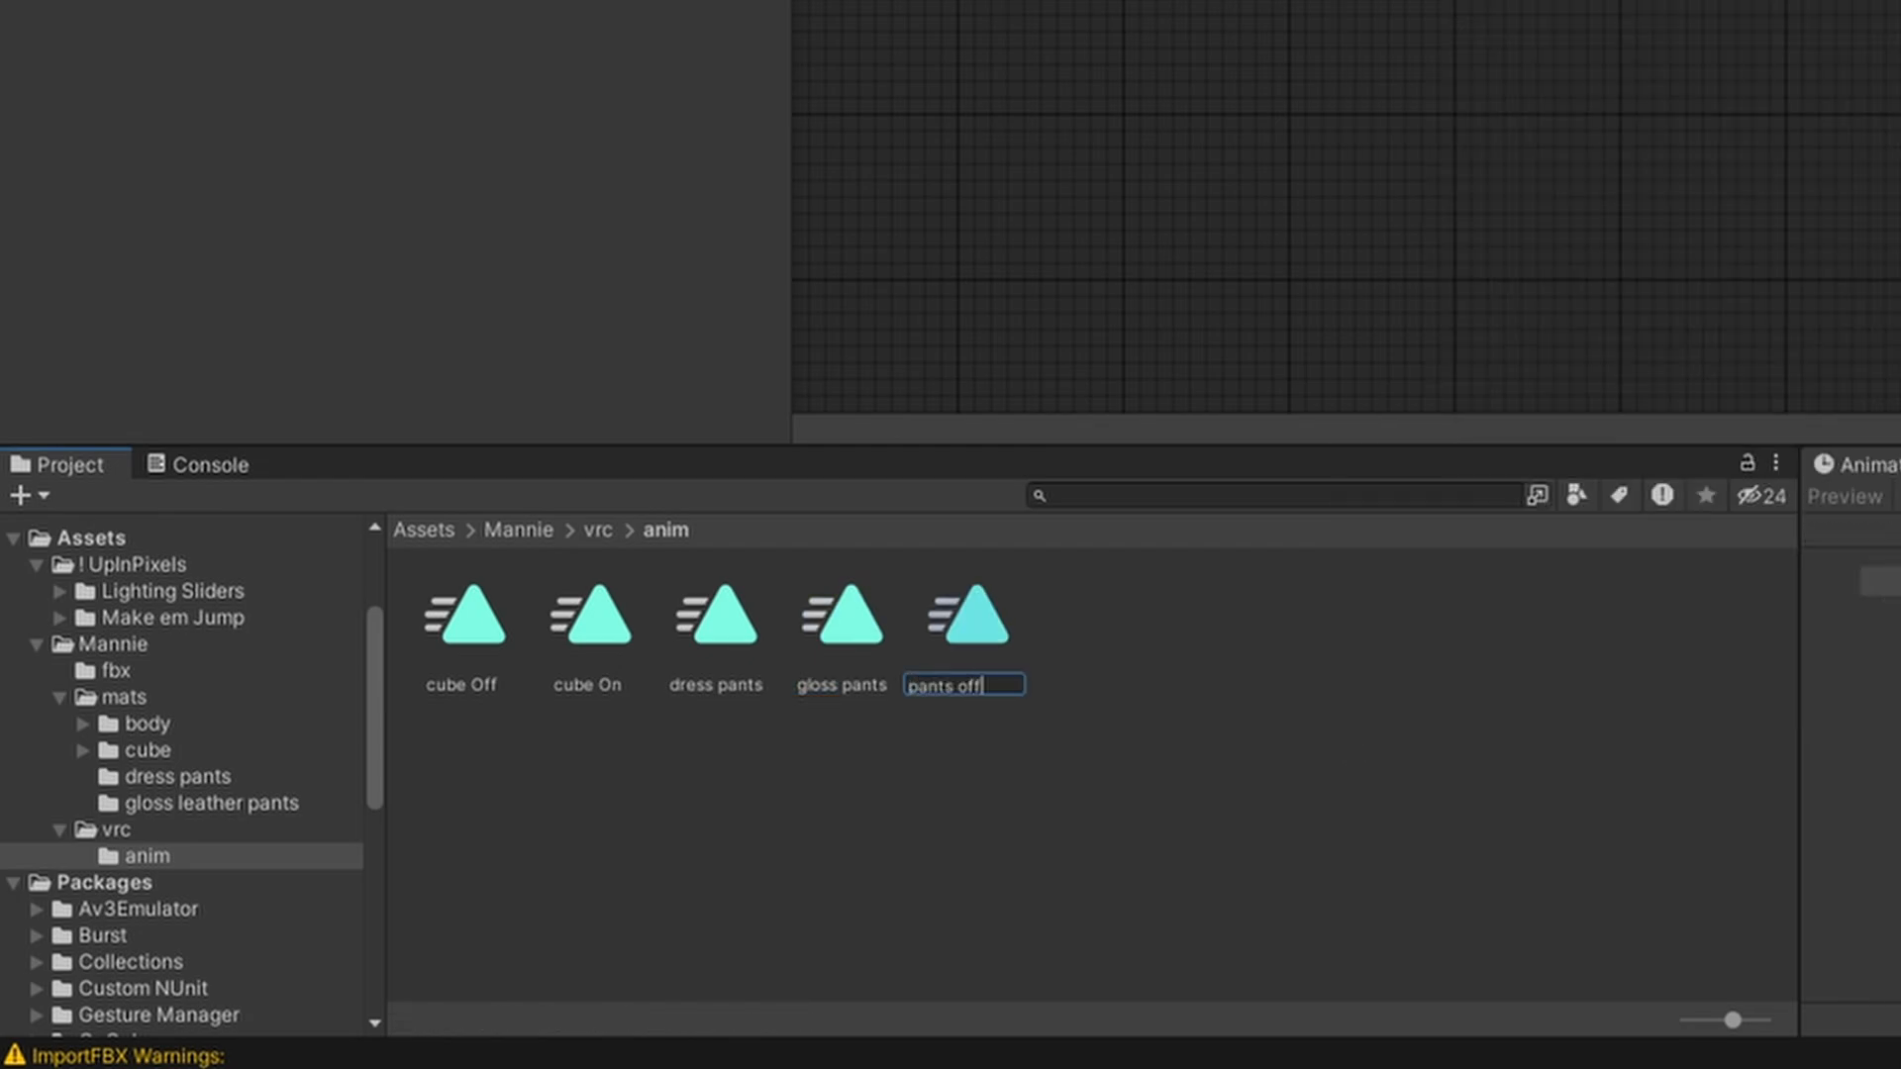
{"action": "key", "text": "Return"}
- Add the dress pants, gloss pants and pants off clips as states in the pants layer, with dress pants as the default state
{"action": "left_click", "coordinate": [970, 614]}
{"action": "left_click", "coordinate": [724, 624], "text": "shift"}
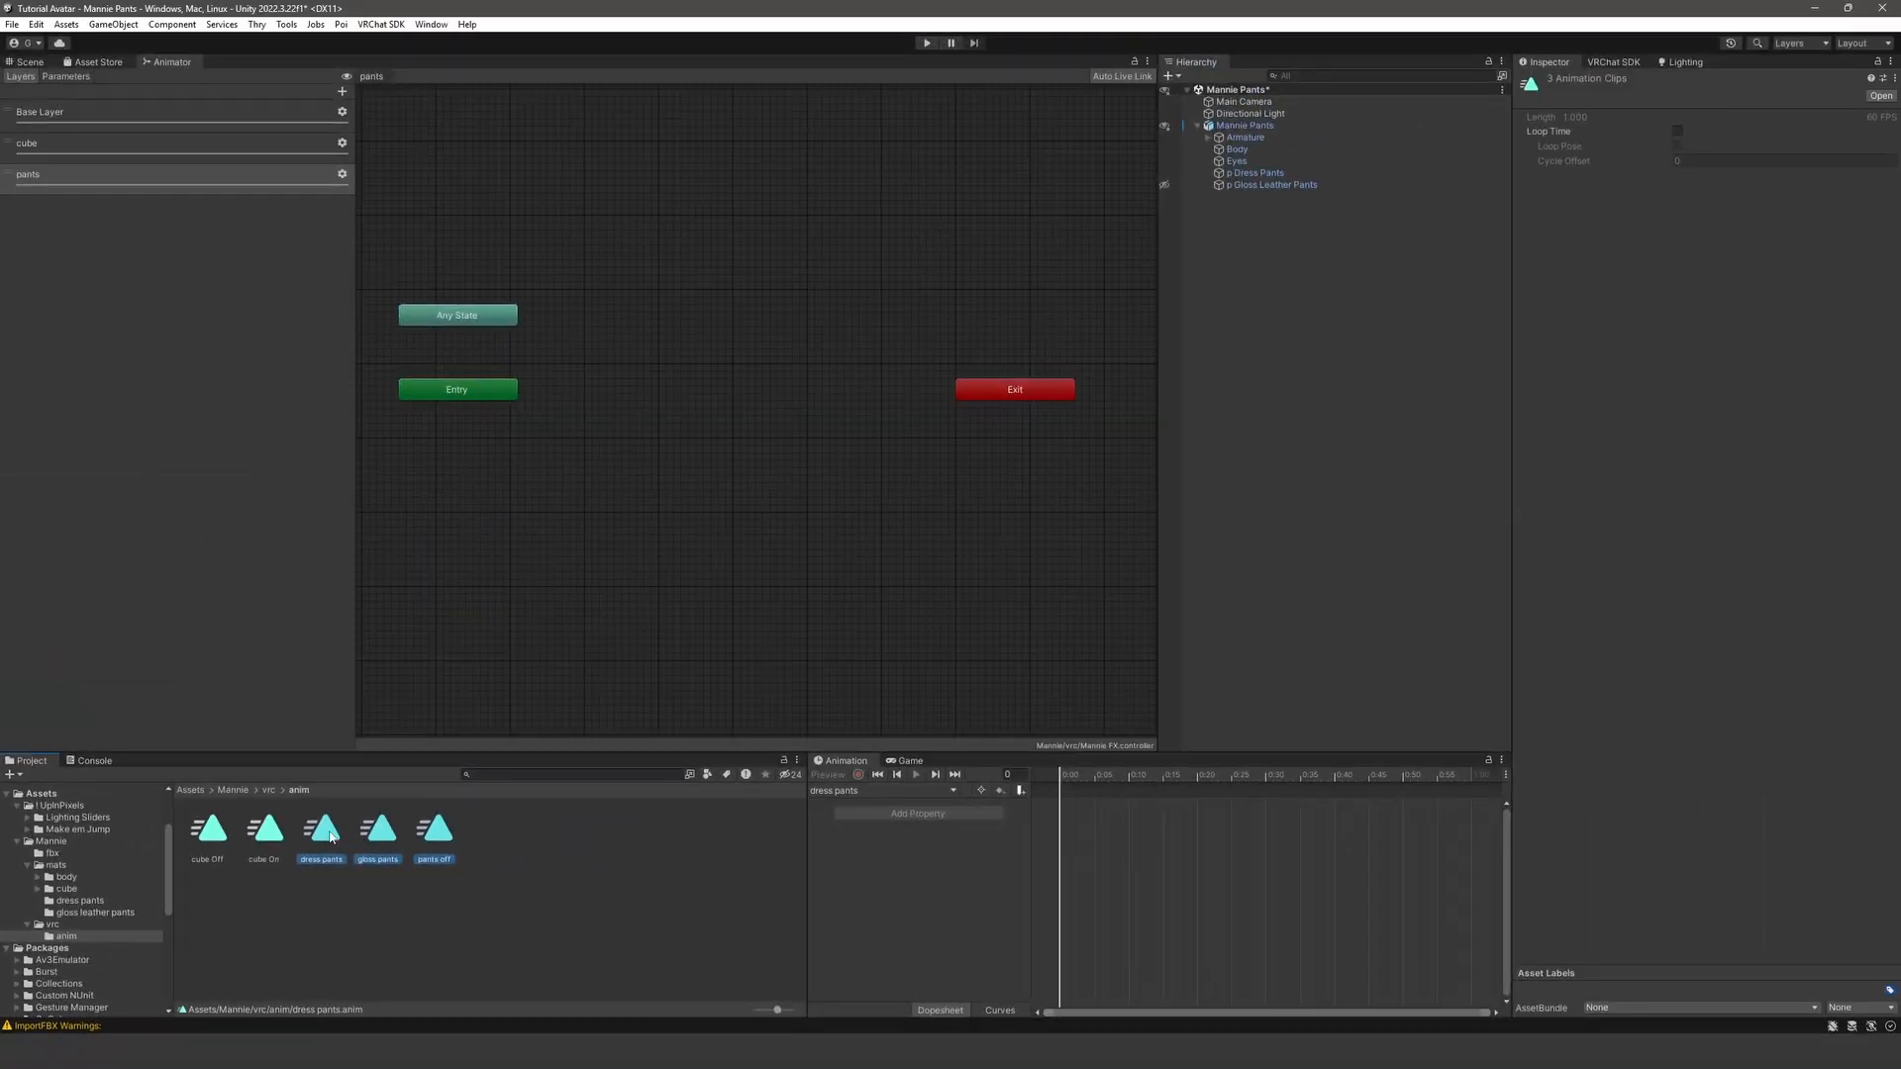
{"action": "left_click_drag", "start_coordinate": [730, 623], "coordinate": [657, 459]}
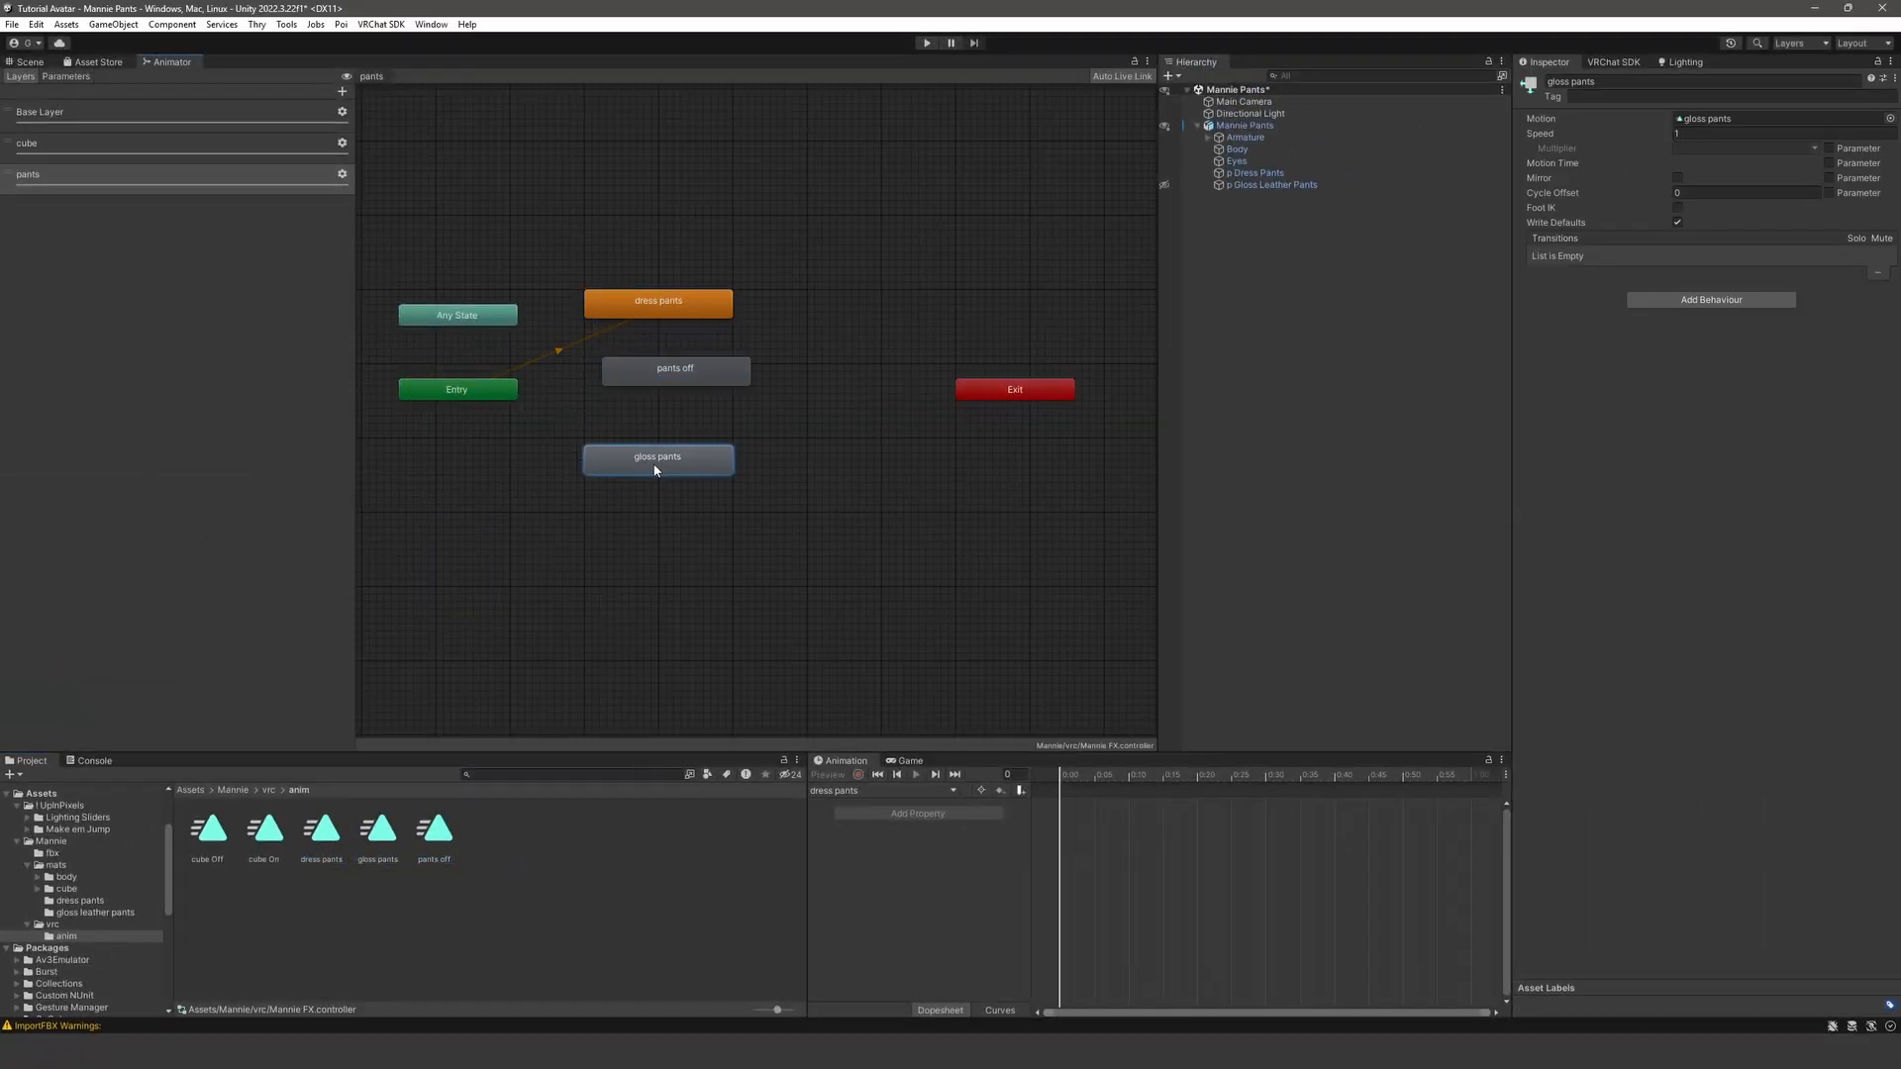
- Stack dress pants, gloss pants and pants off in one column beside a column of Entry, Any State and Exit
{"action": "mouse_move", "coordinate": [671, 368]}
{"action": "left_mouse_down"}
{"action": "mouse_move", "coordinate": [757, 364]}
{"action": "mouse_move", "coordinate": [871, 477]}
{"action": "mouse_move", "coordinate": [603, 503]}
{"action": "mouse_move", "coordinate": [725, 362]}
{"action": "mouse_move", "coordinate": [701, 368]}
{"action": "left_mouse_up"}
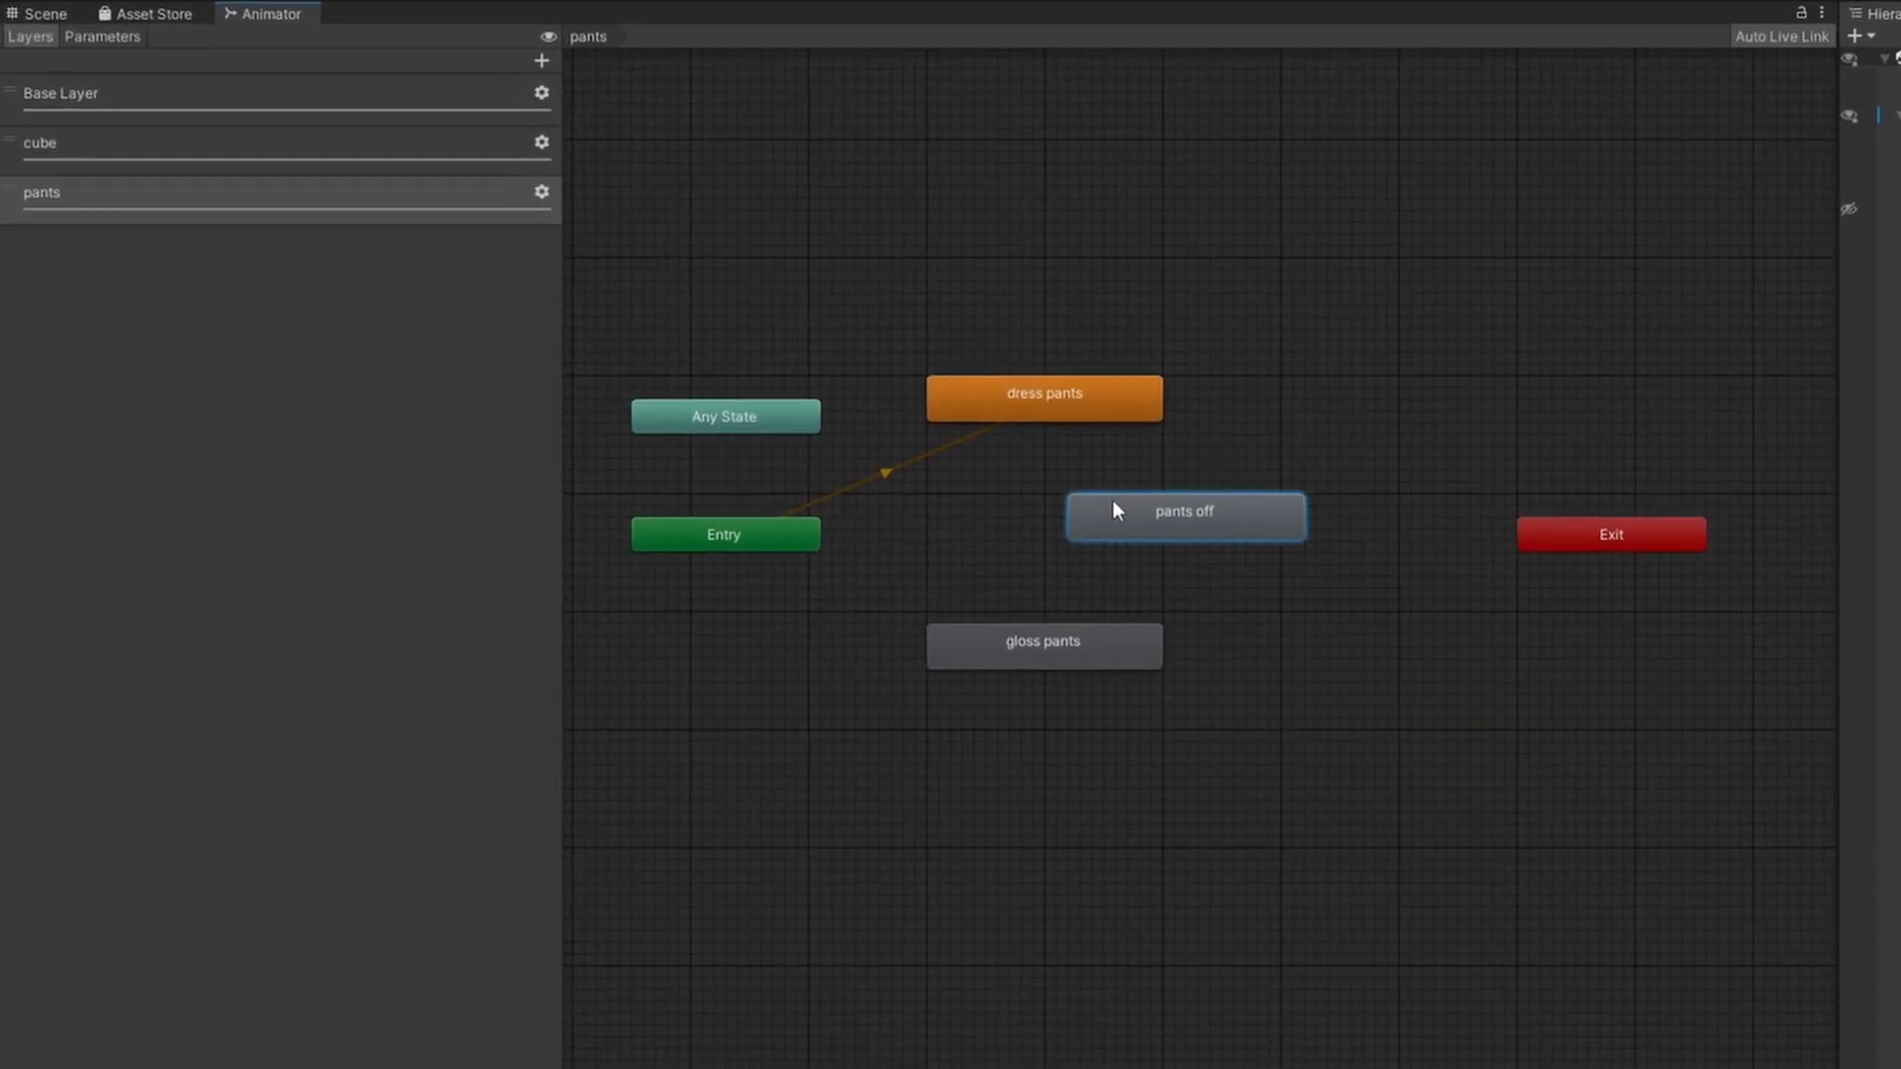
{"action": "left_click_drag", "start_coordinate": [1112, 510], "coordinate": [971, 700]}
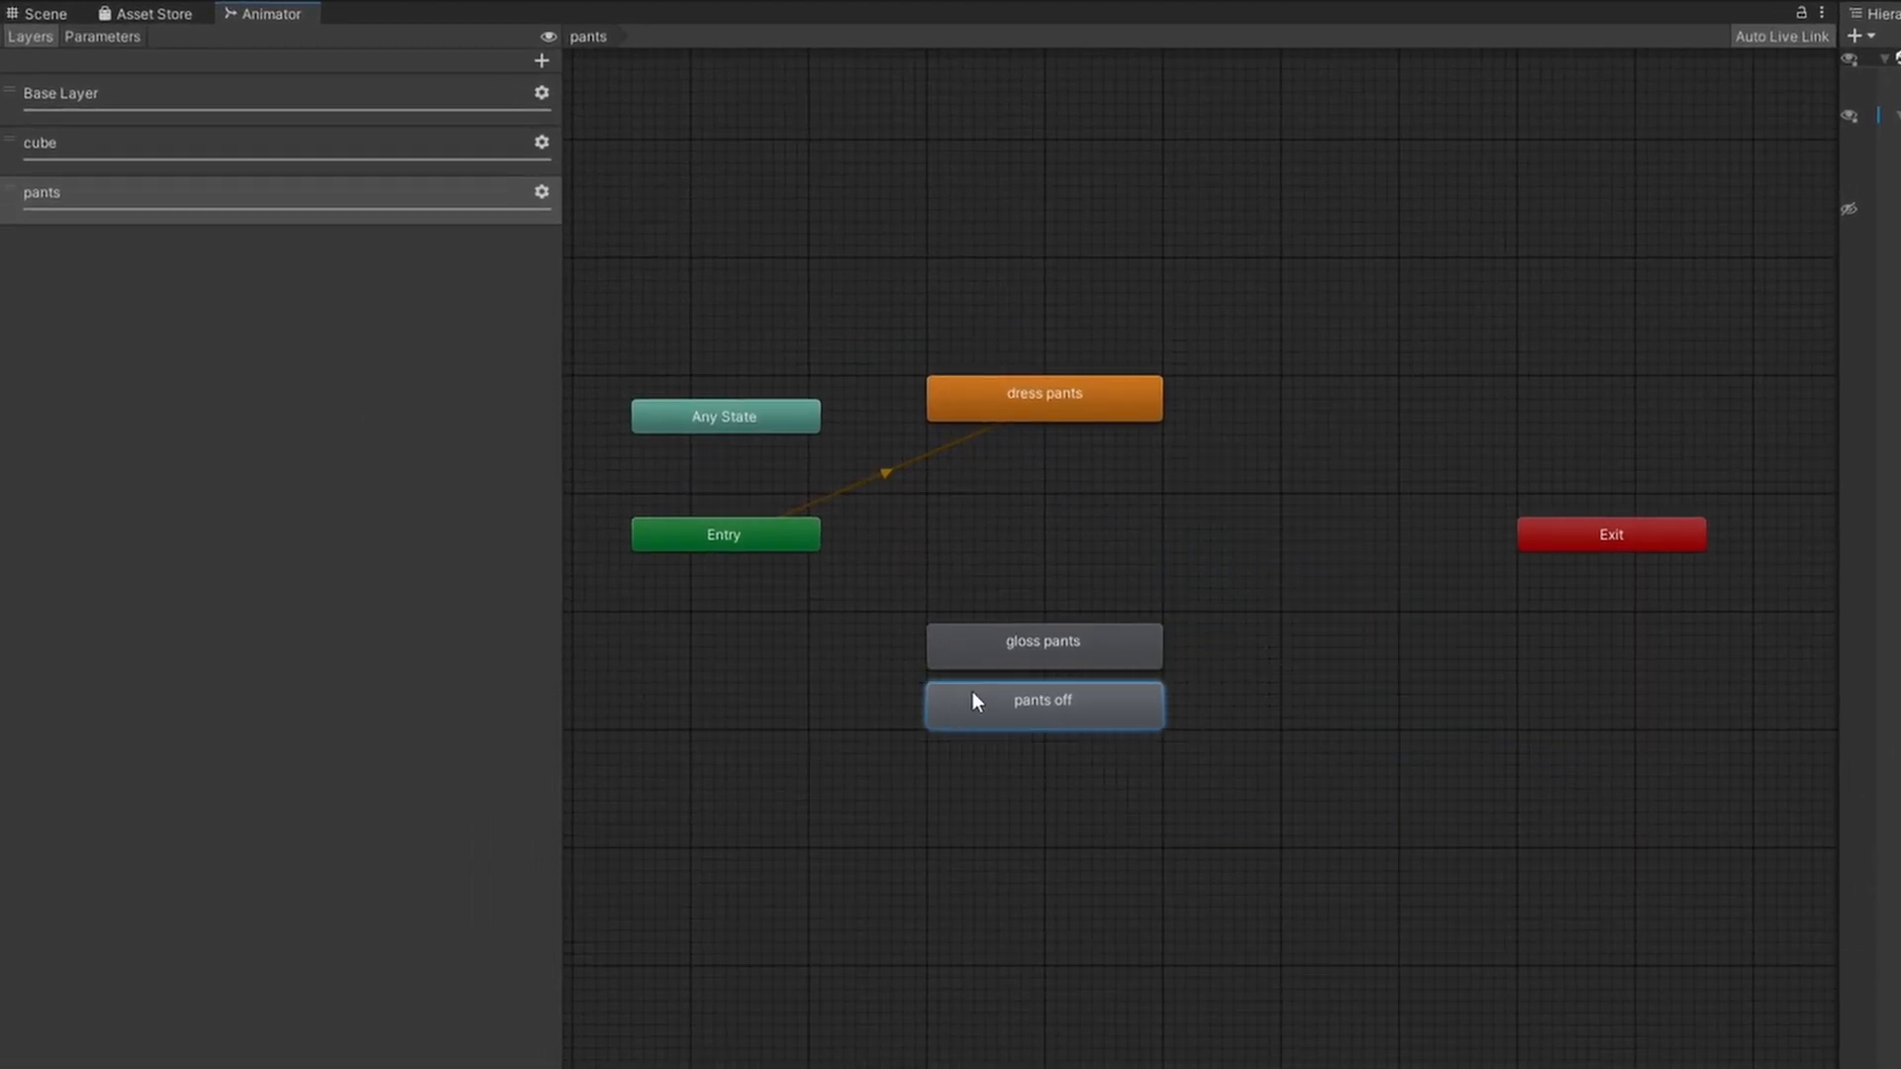
{"action": "left_click_drag", "start_coordinate": [1010, 416], "coordinate": [1018, 586]}
{"action": "left_click", "coordinate": [1285, 805]}
{"action": "left_click_drag", "start_coordinate": [1286, 804], "coordinate": [1086, 352]}
{"action": "left_click", "coordinate": [1024, 631]}
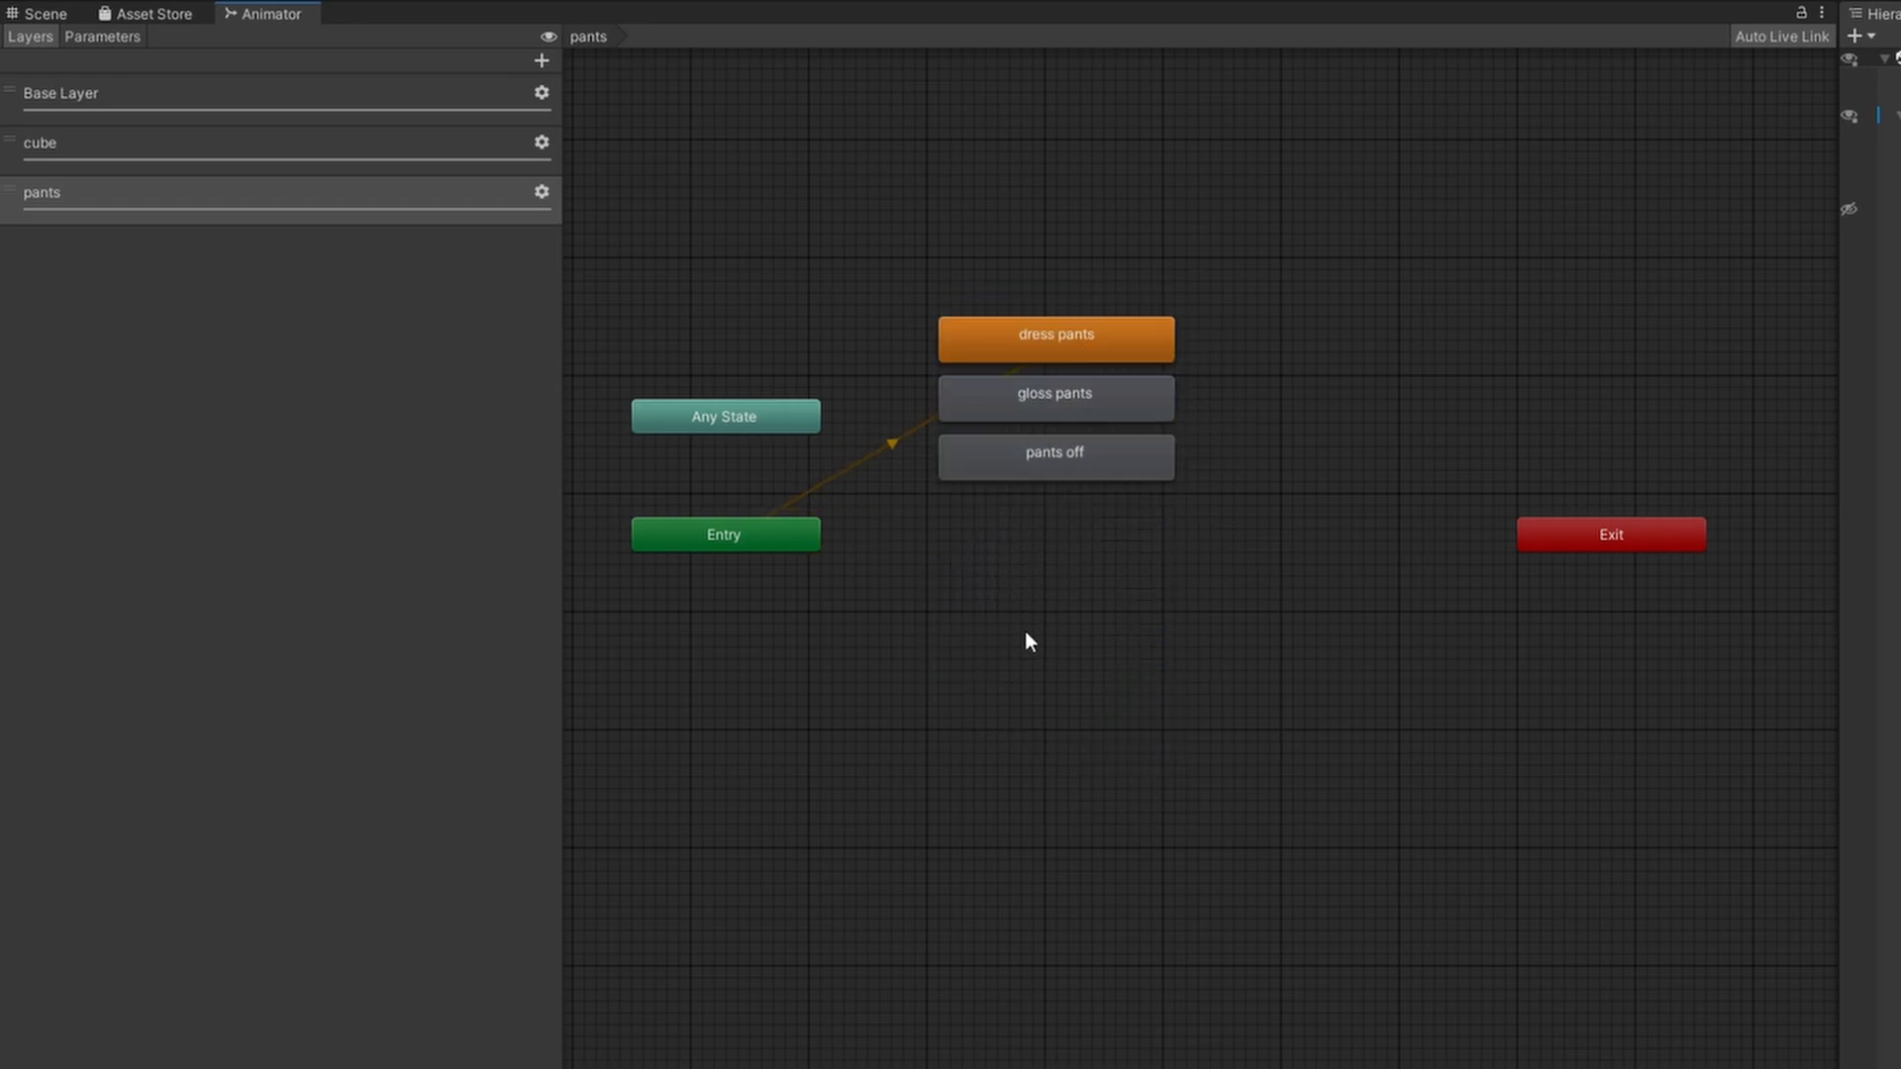
{"action": "left_click_drag", "start_coordinate": [1339, 666], "coordinate": [1109, 337]}
{"action": "left_click", "coordinate": [1091, 719]}
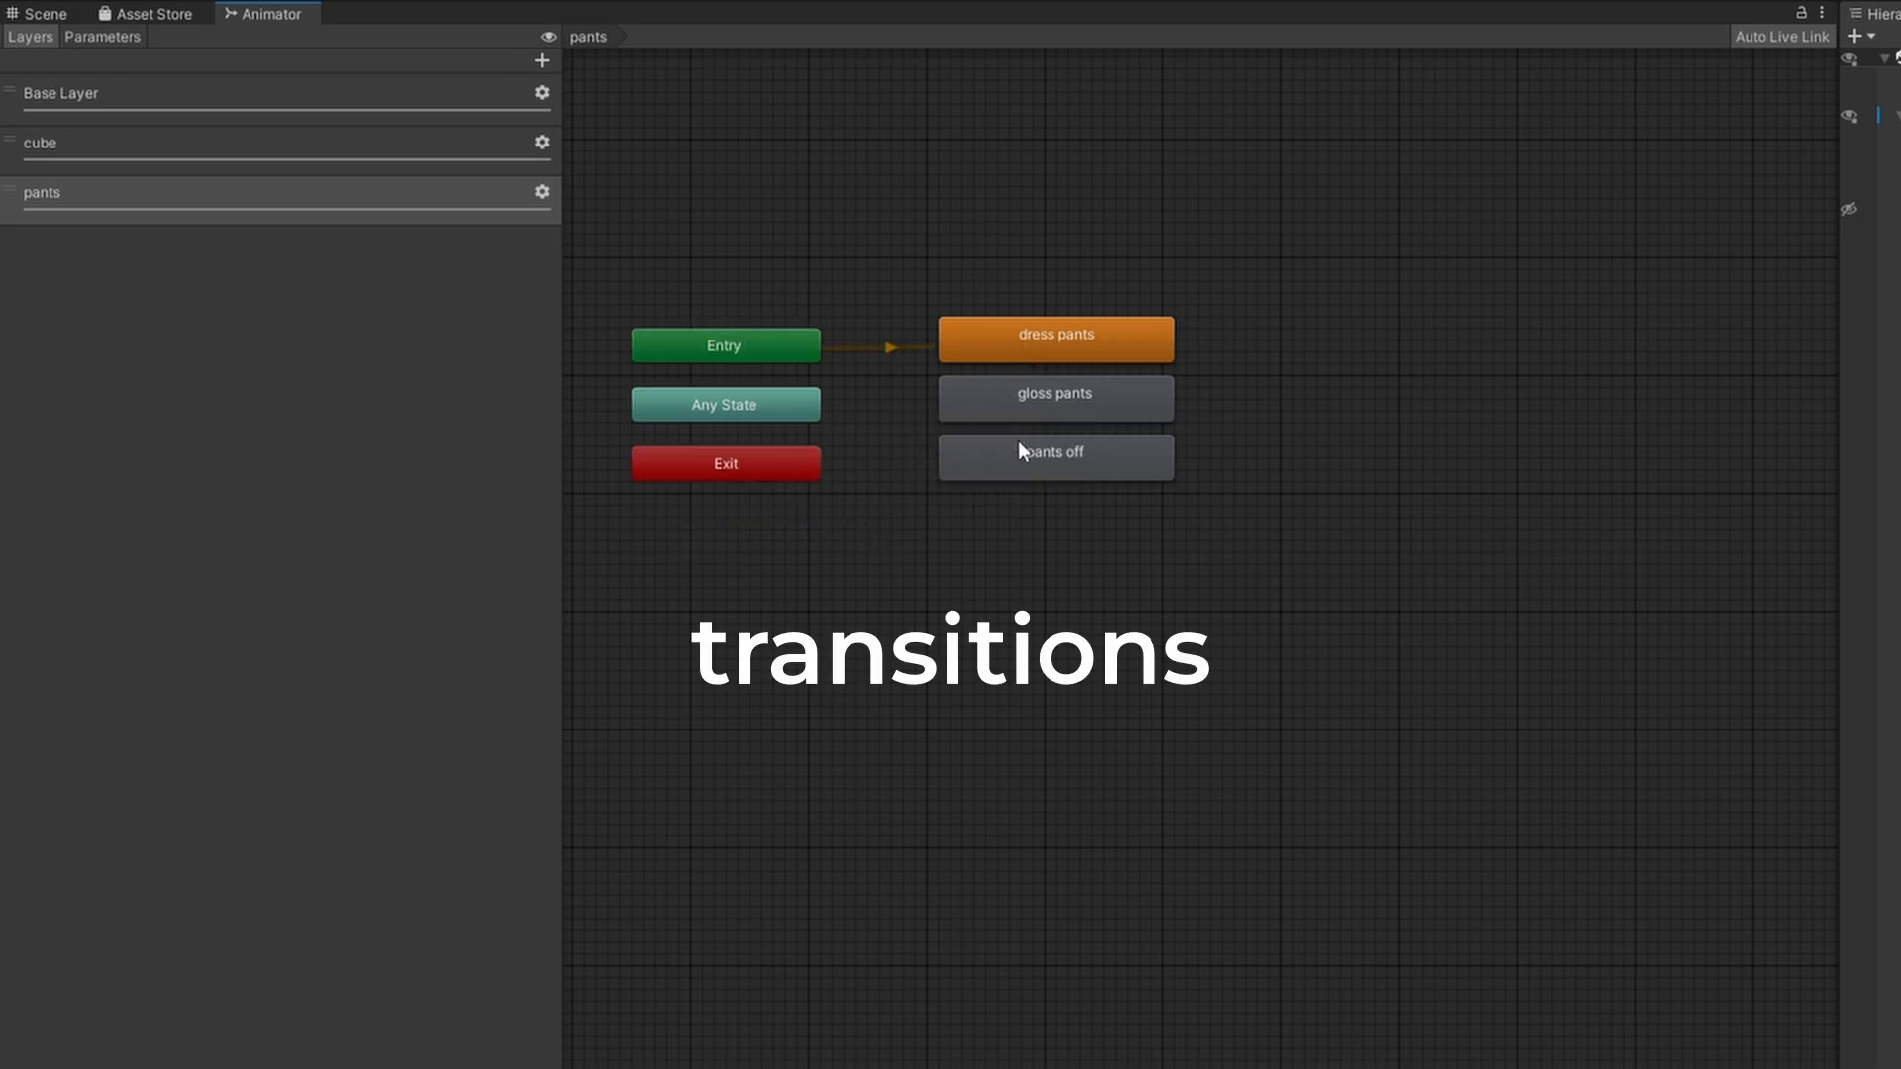
- Make transitions from Any State to the dress pants, gloss pants and pants off states
{"action": "right_click", "coordinate": [776, 407]}
{"action": "left_click", "coordinate": [861, 423]}
{"action": "left_click", "coordinate": [980, 343]}
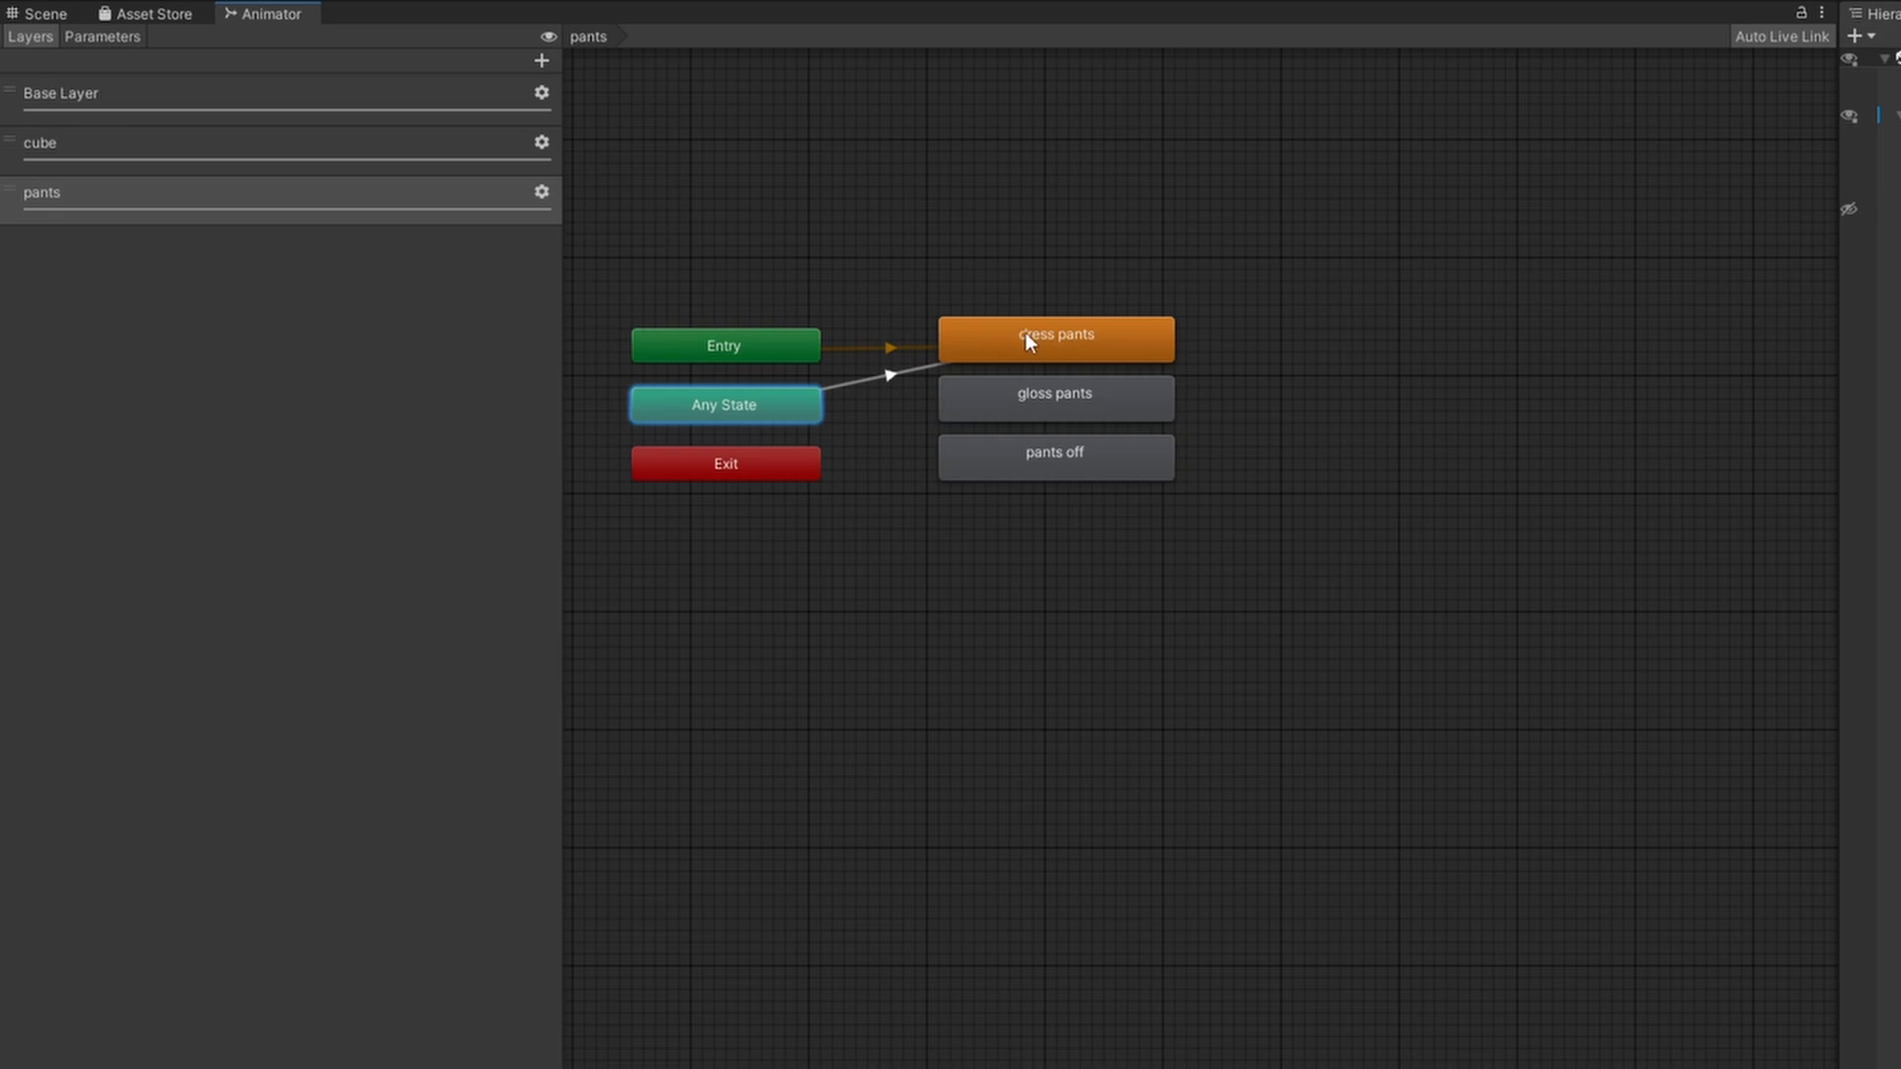
{"action": "right_click", "coordinate": [806, 403]}
{"action": "left_click", "coordinate": [891, 410]}
{"action": "left_click", "coordinate": [985, 409]}
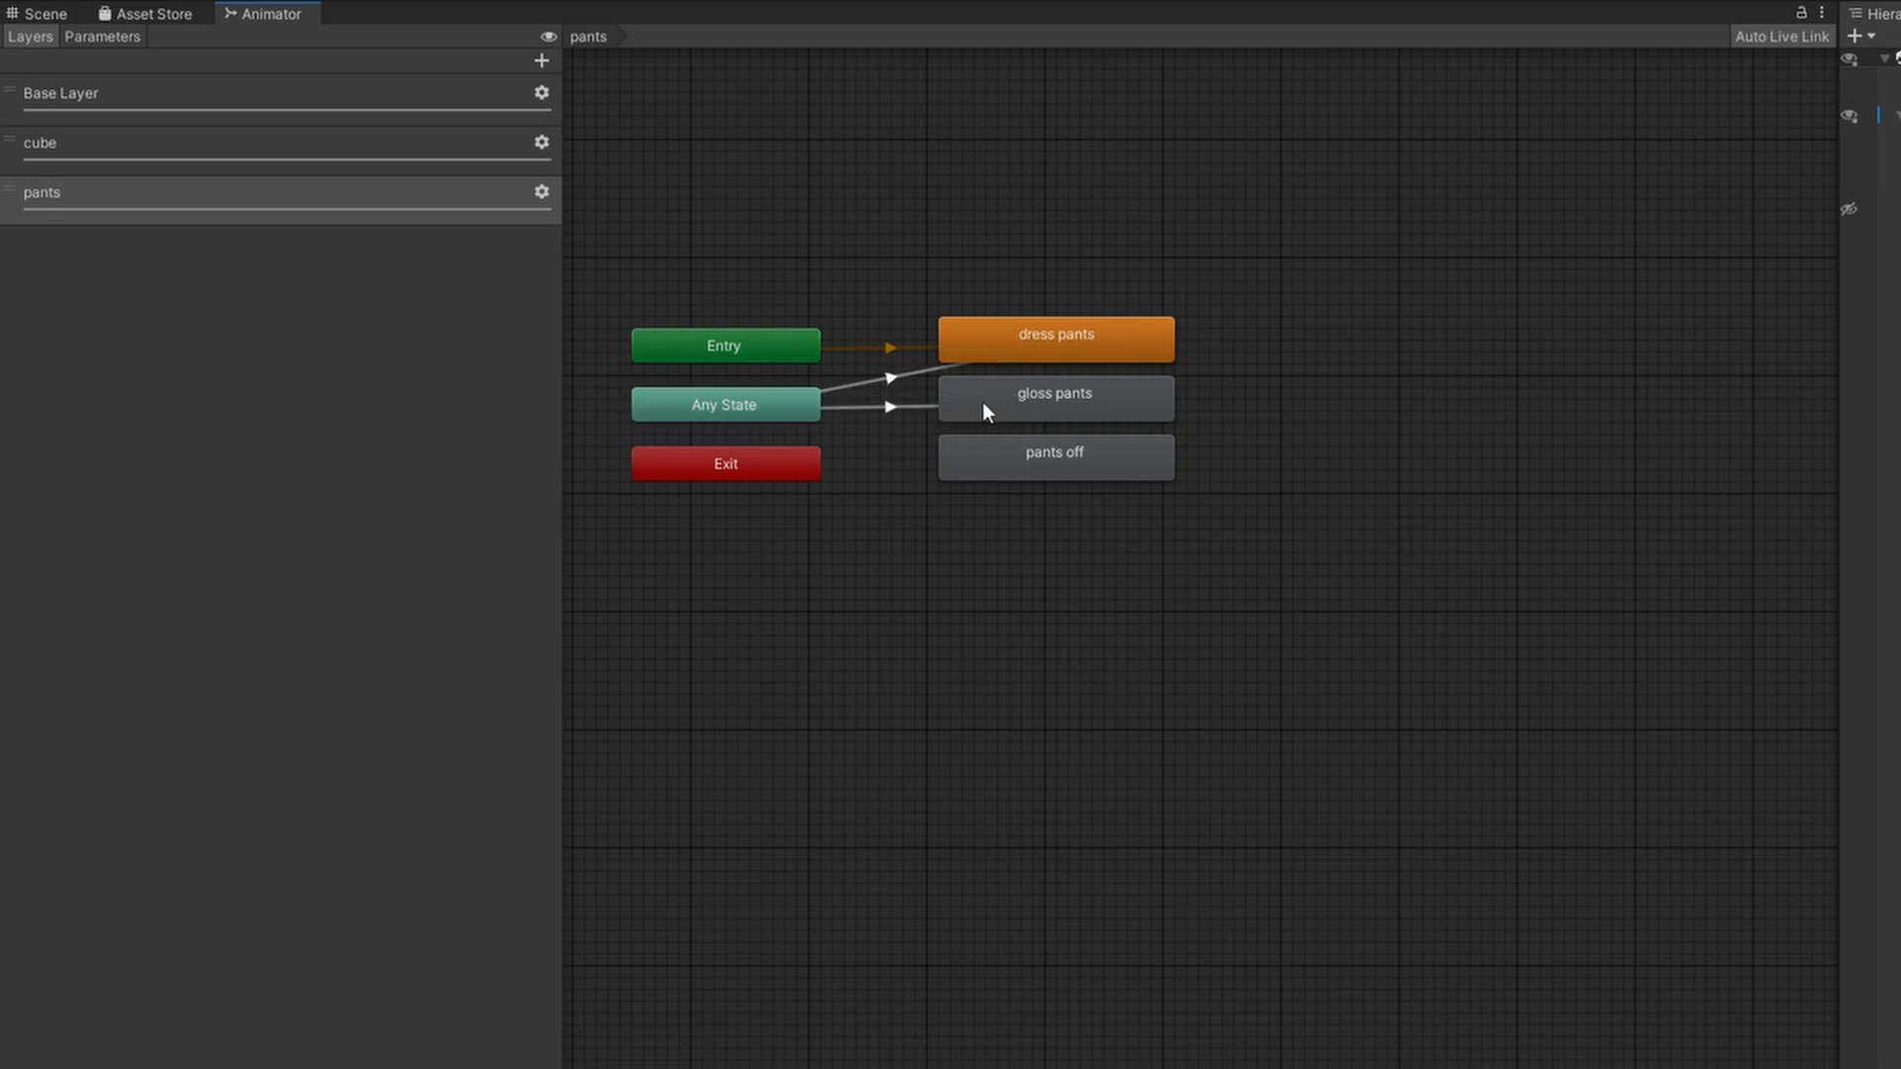
{"action": "right_click", "coordinate": [785, 404]}
{"action": "left_click", "coordinate": [872, 414]}
{"action": "left_click", "coordinate": [1002, 459]}
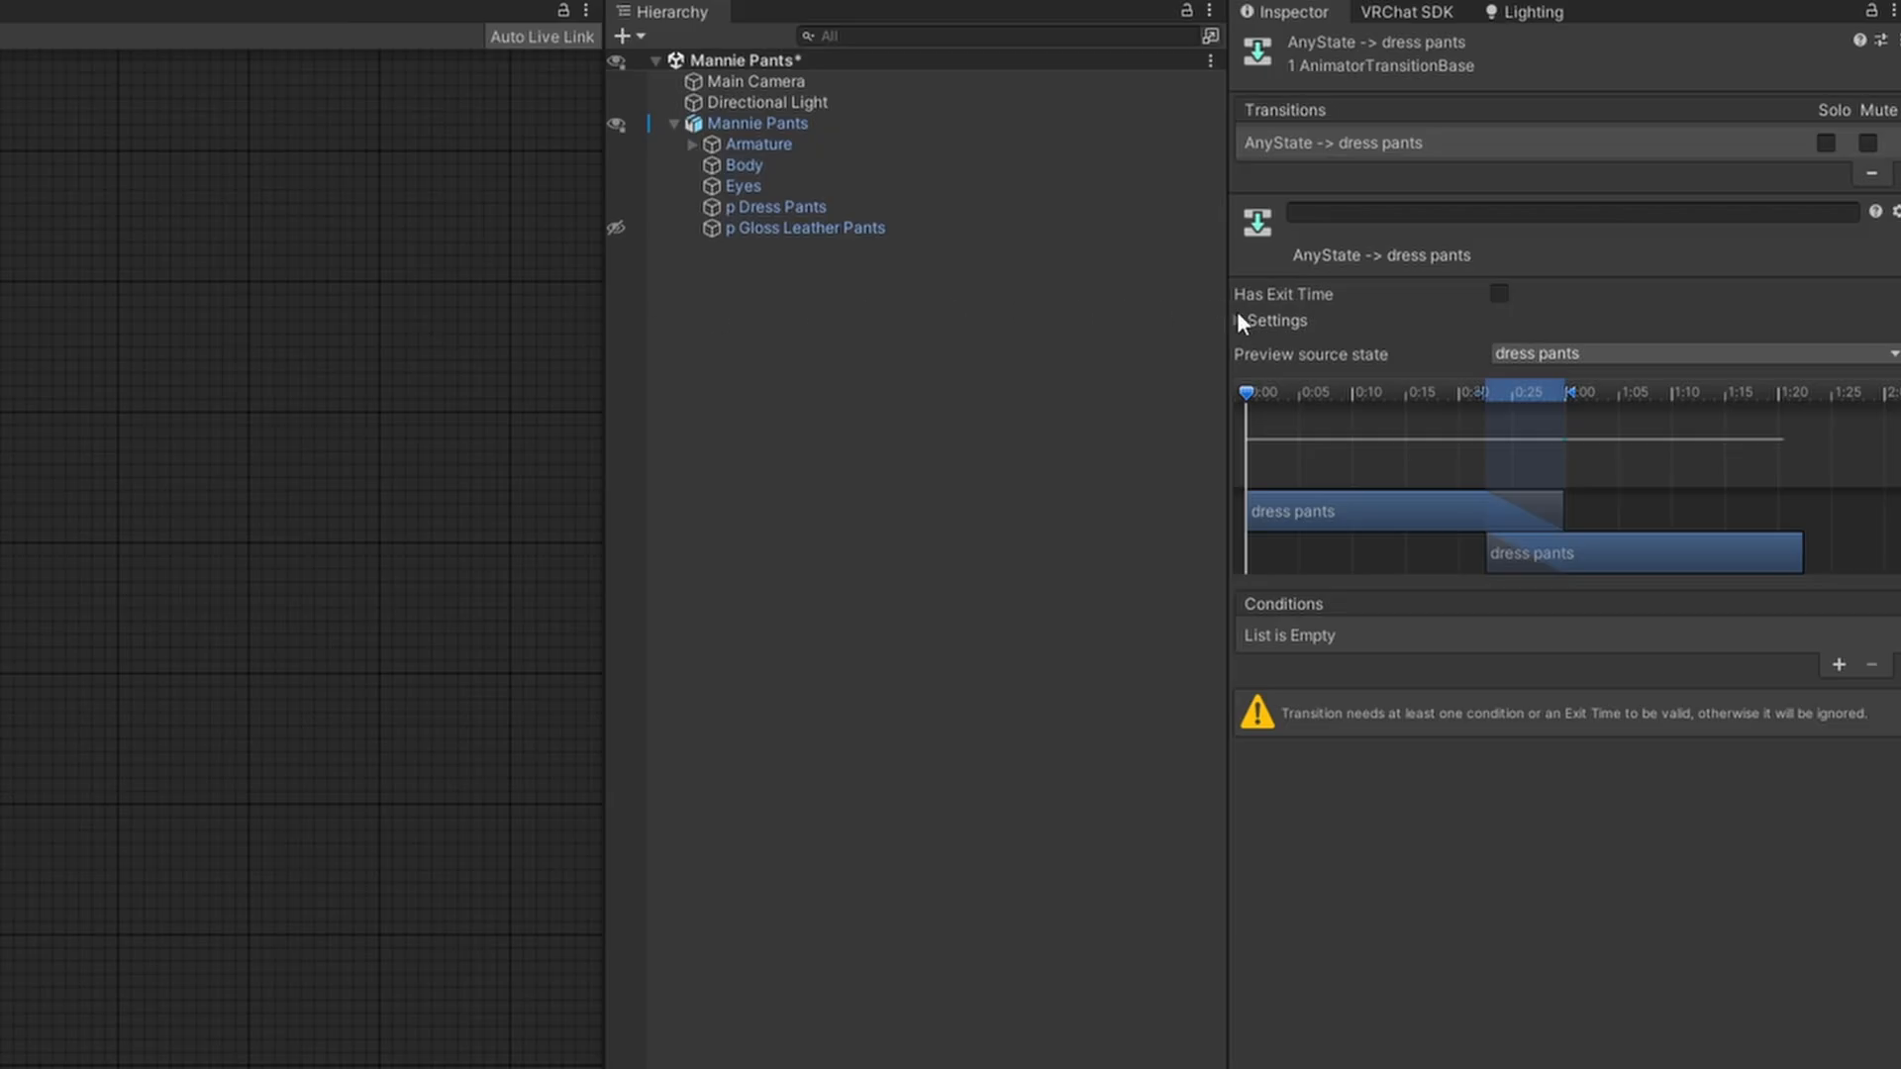
- On the Any State to dress pants transition, set exit time to 0 with Has Exit Time off, and transition duration to 0
{"action": "left_click", "coordinate": [1240, 318]}
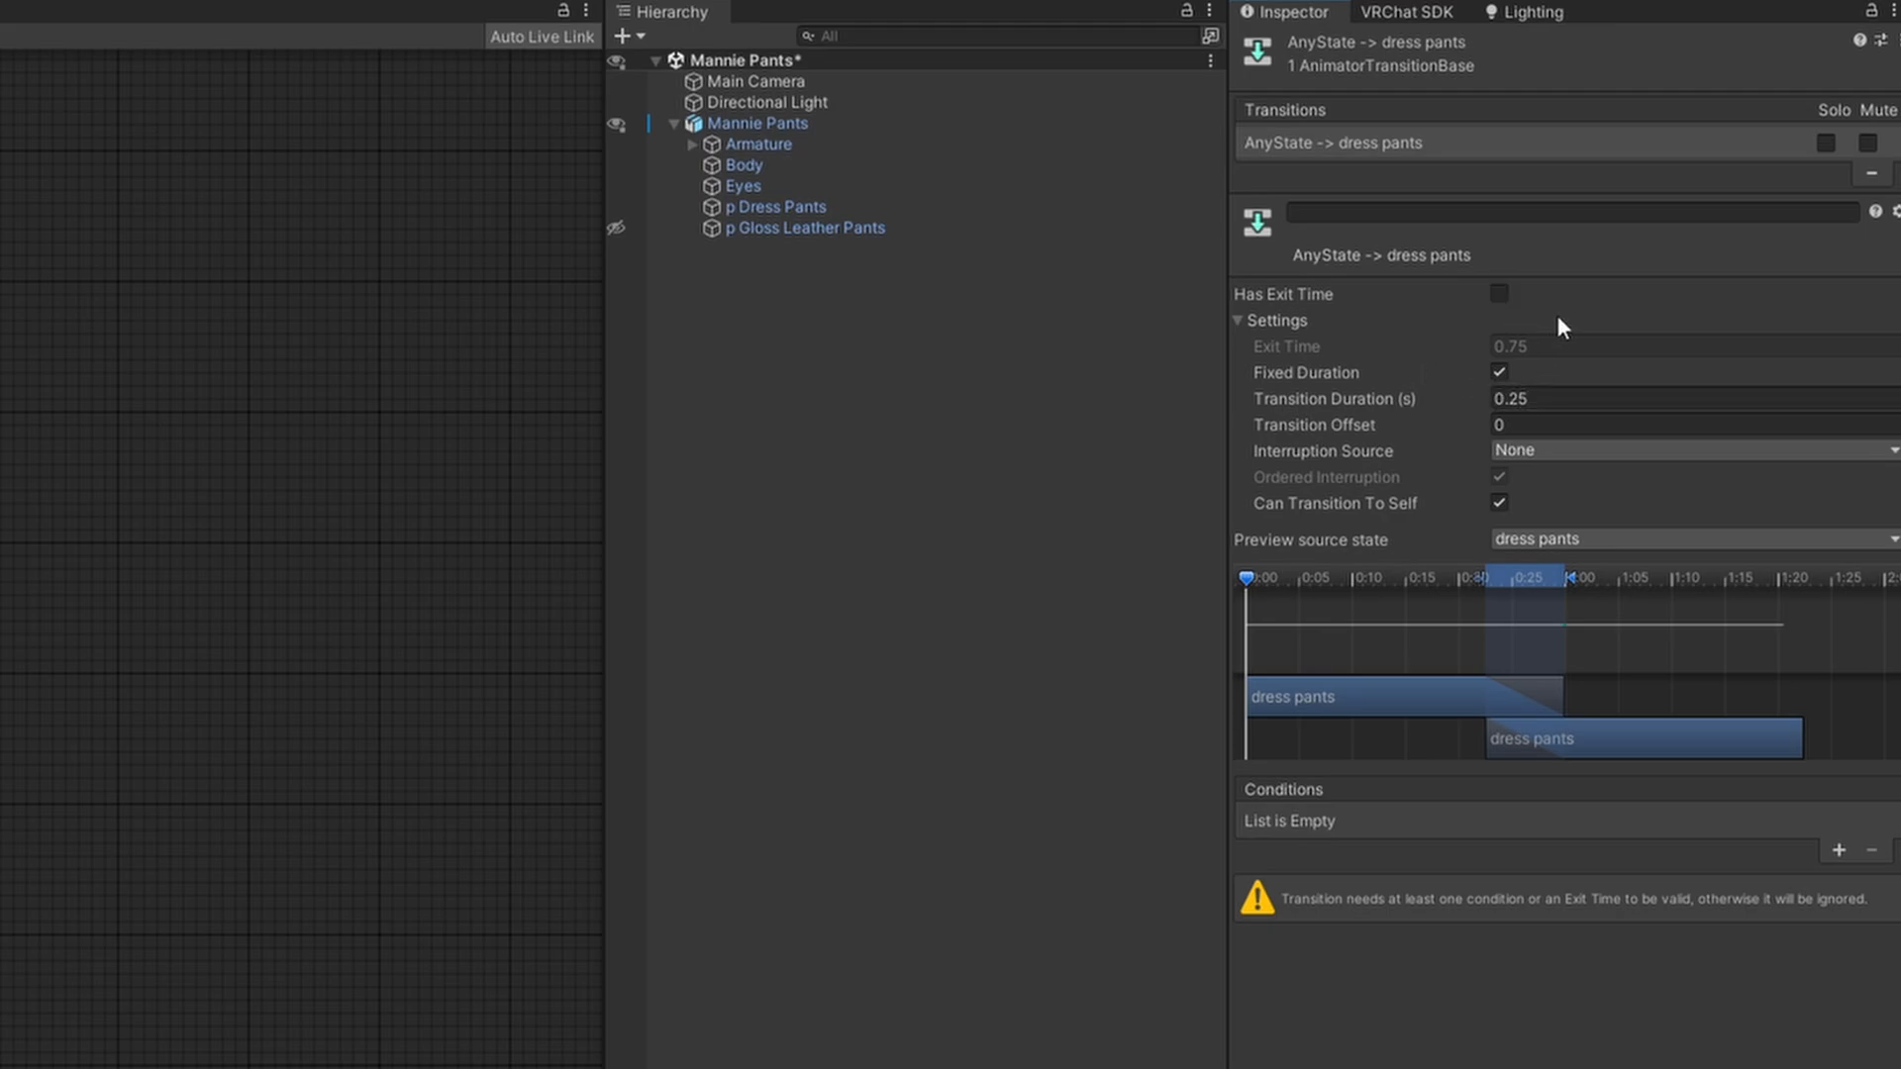
{"action": "left_click", "coordinate": [1499, 293]}
{"action": "left_click", "coordinate": [1573, 347]}
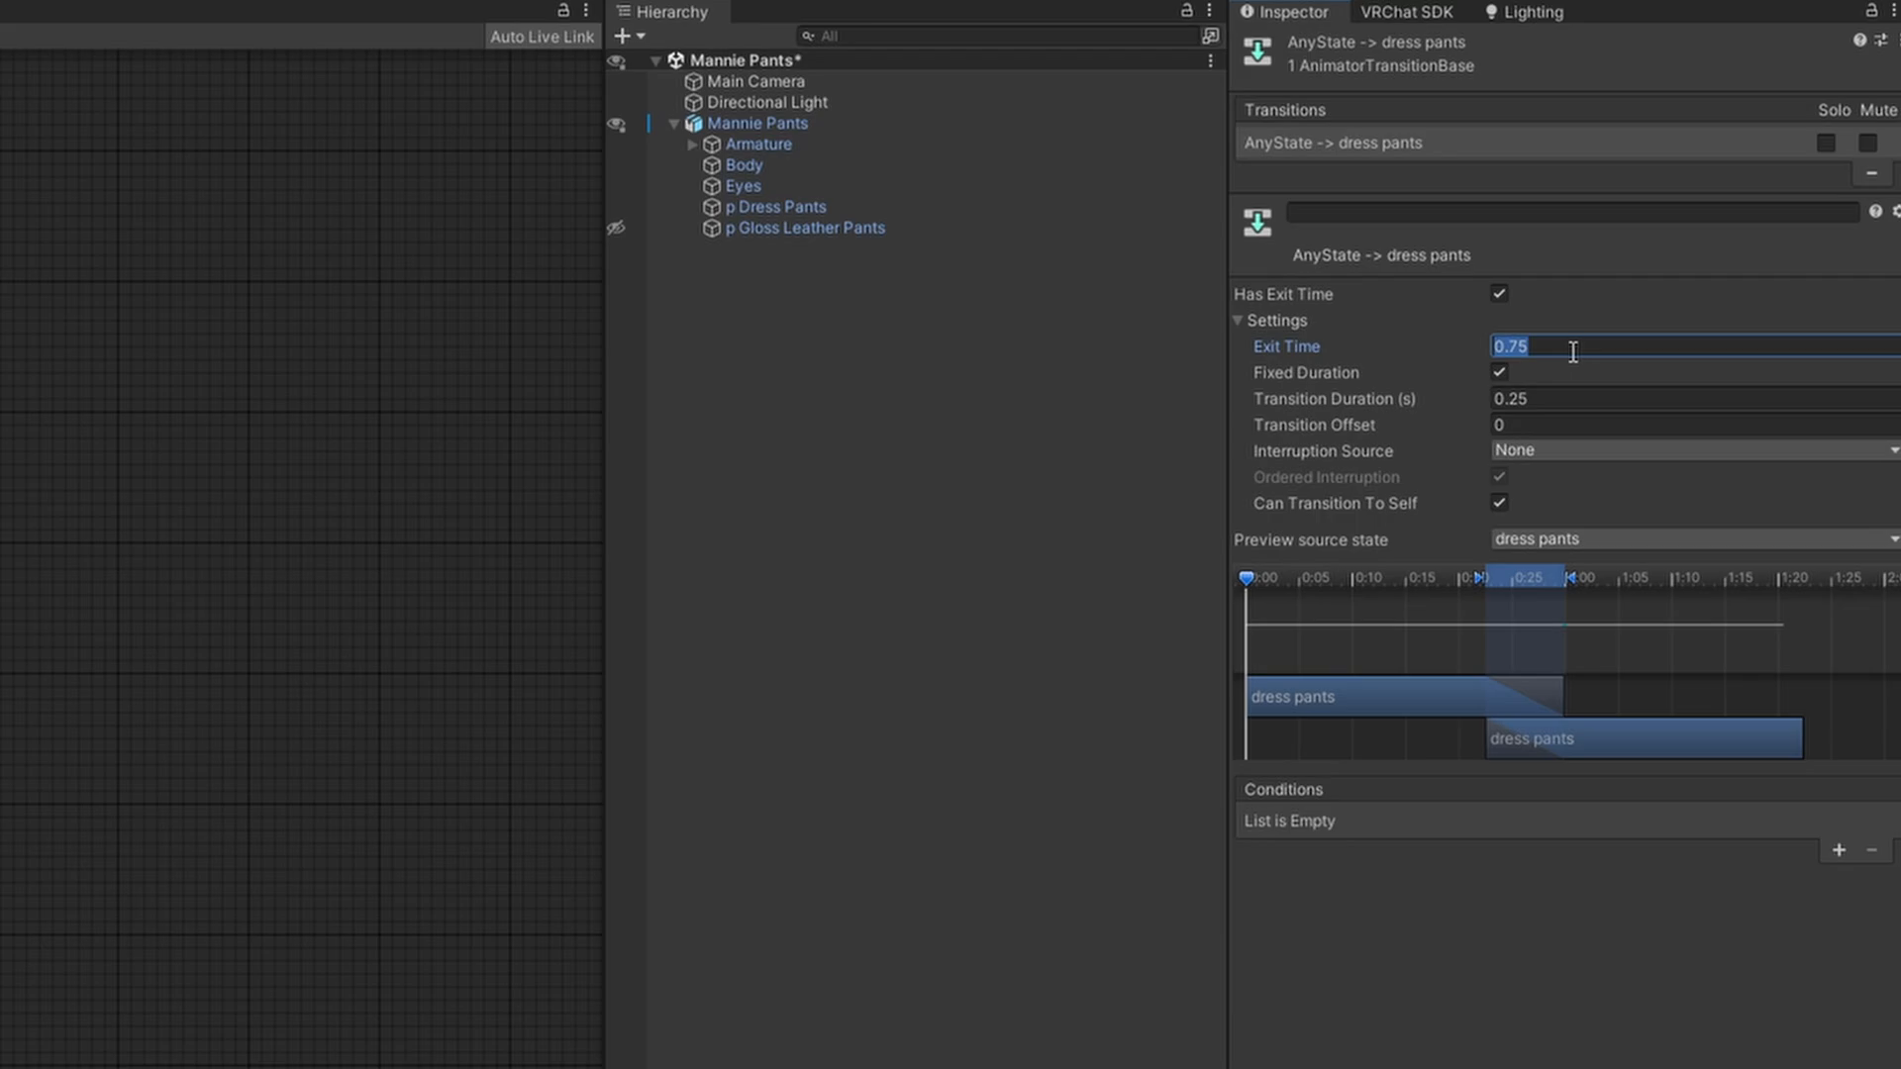
{"action": "type", "text": "0"}
{"action": "left_click", "coordinate": [1499, 293]}
{"action": "left_click", "coordinate": [1547, 399]}
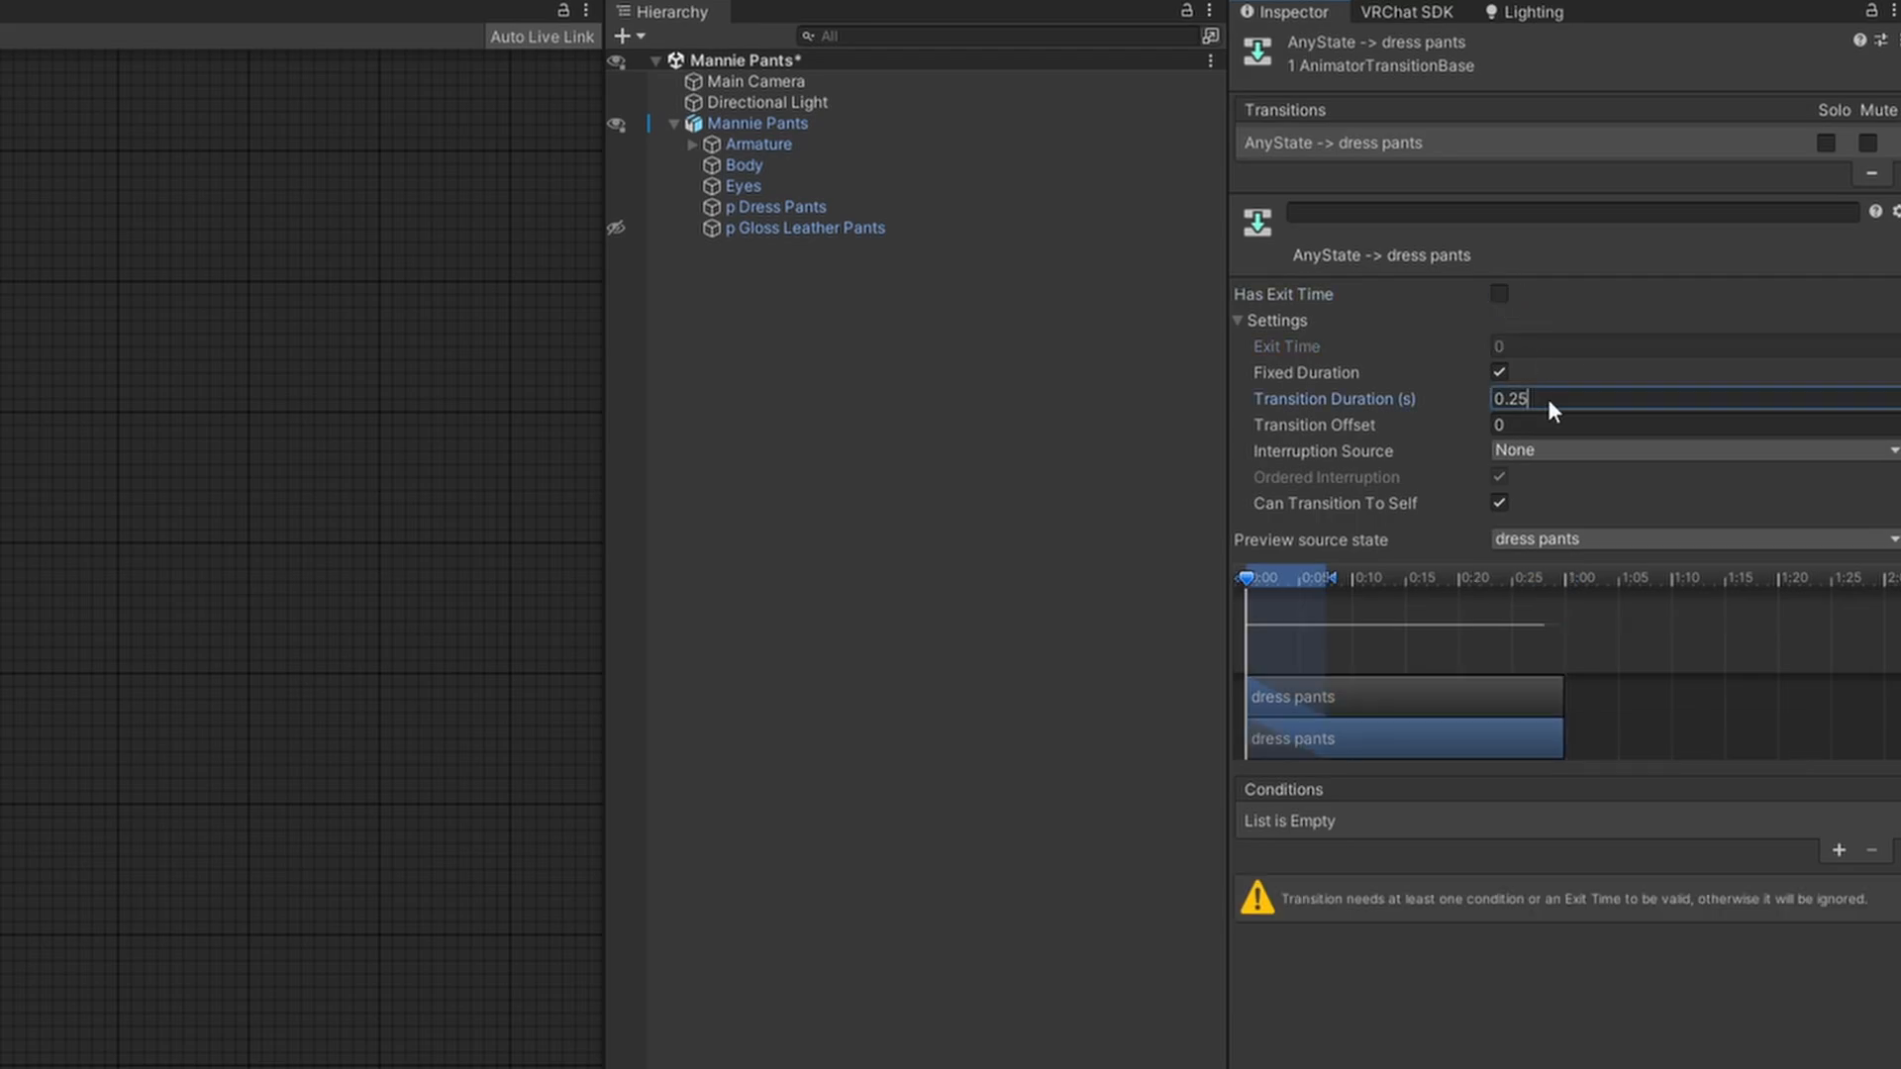
{"action": "type", "text": "0"}
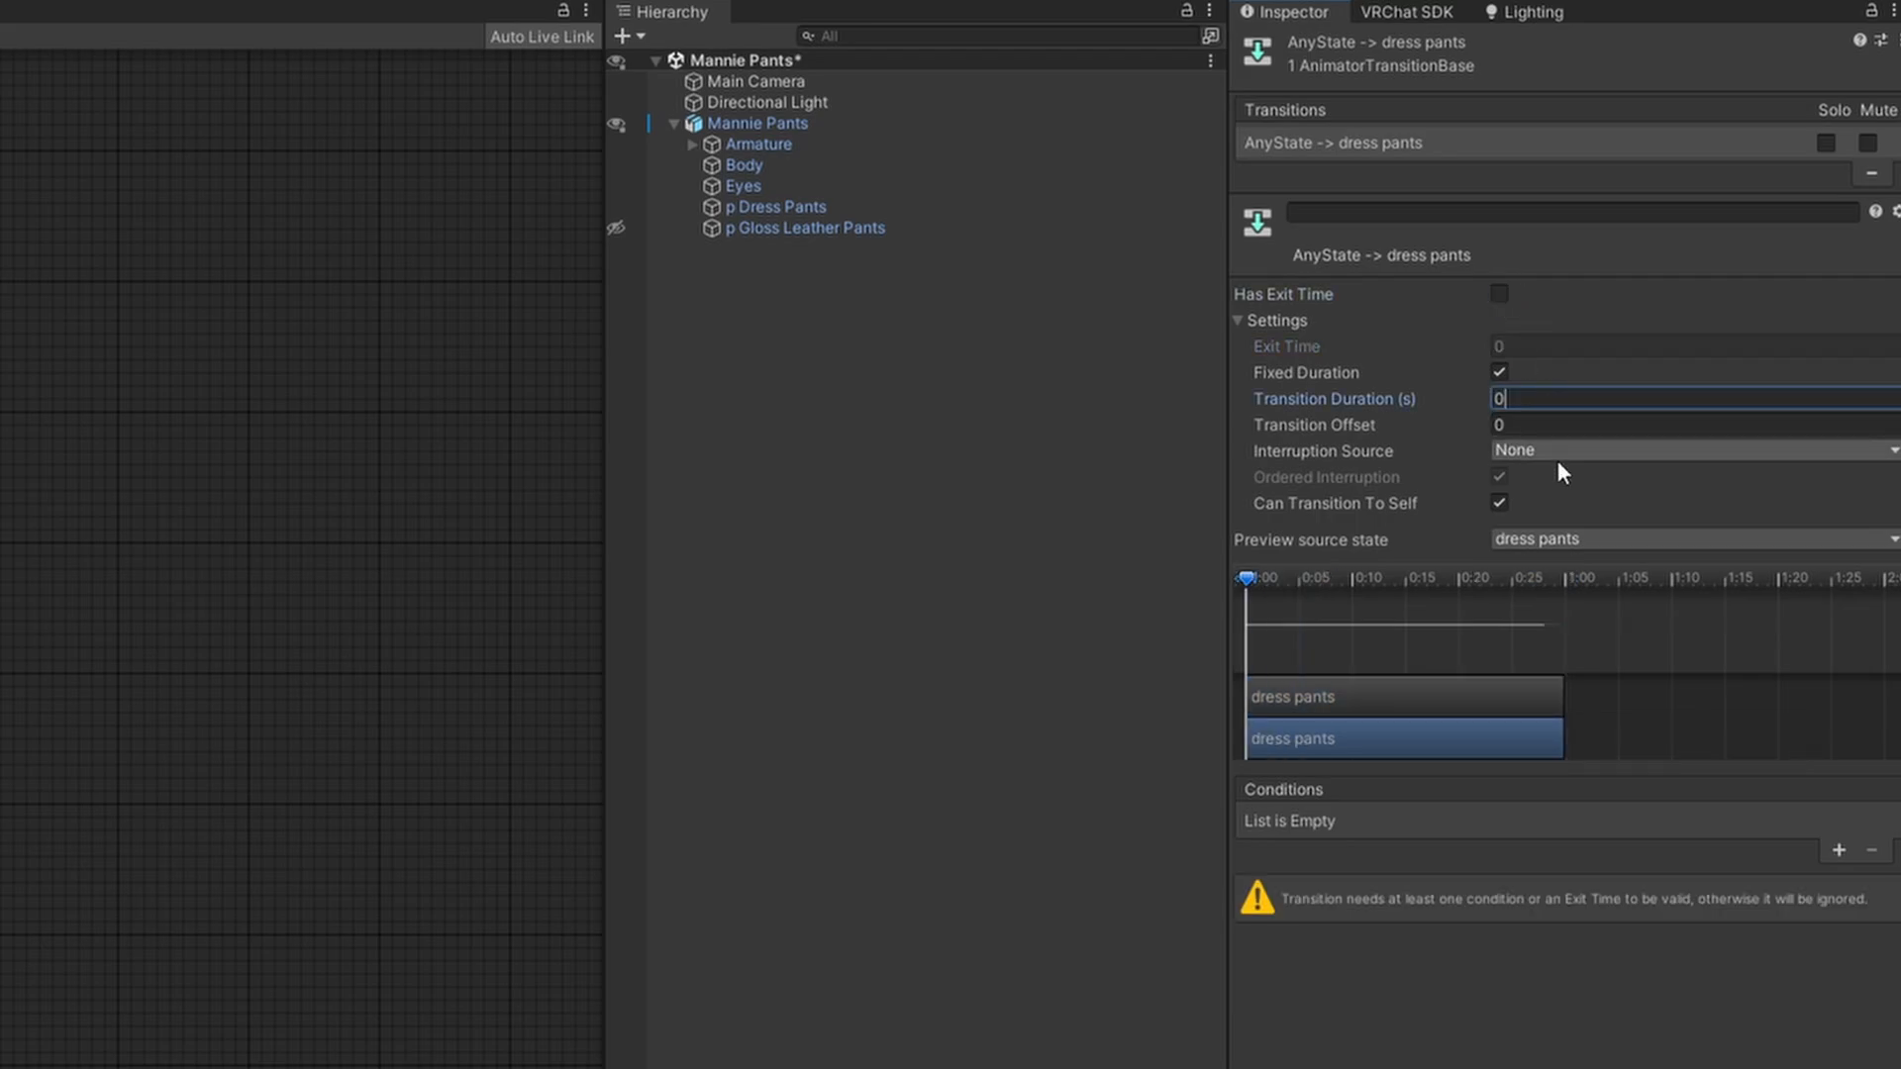
- Add a condition to the Any State to dress pants transition requiring pants Equals 0
{"action": "left_click", "coordinate": [1836, 852]}
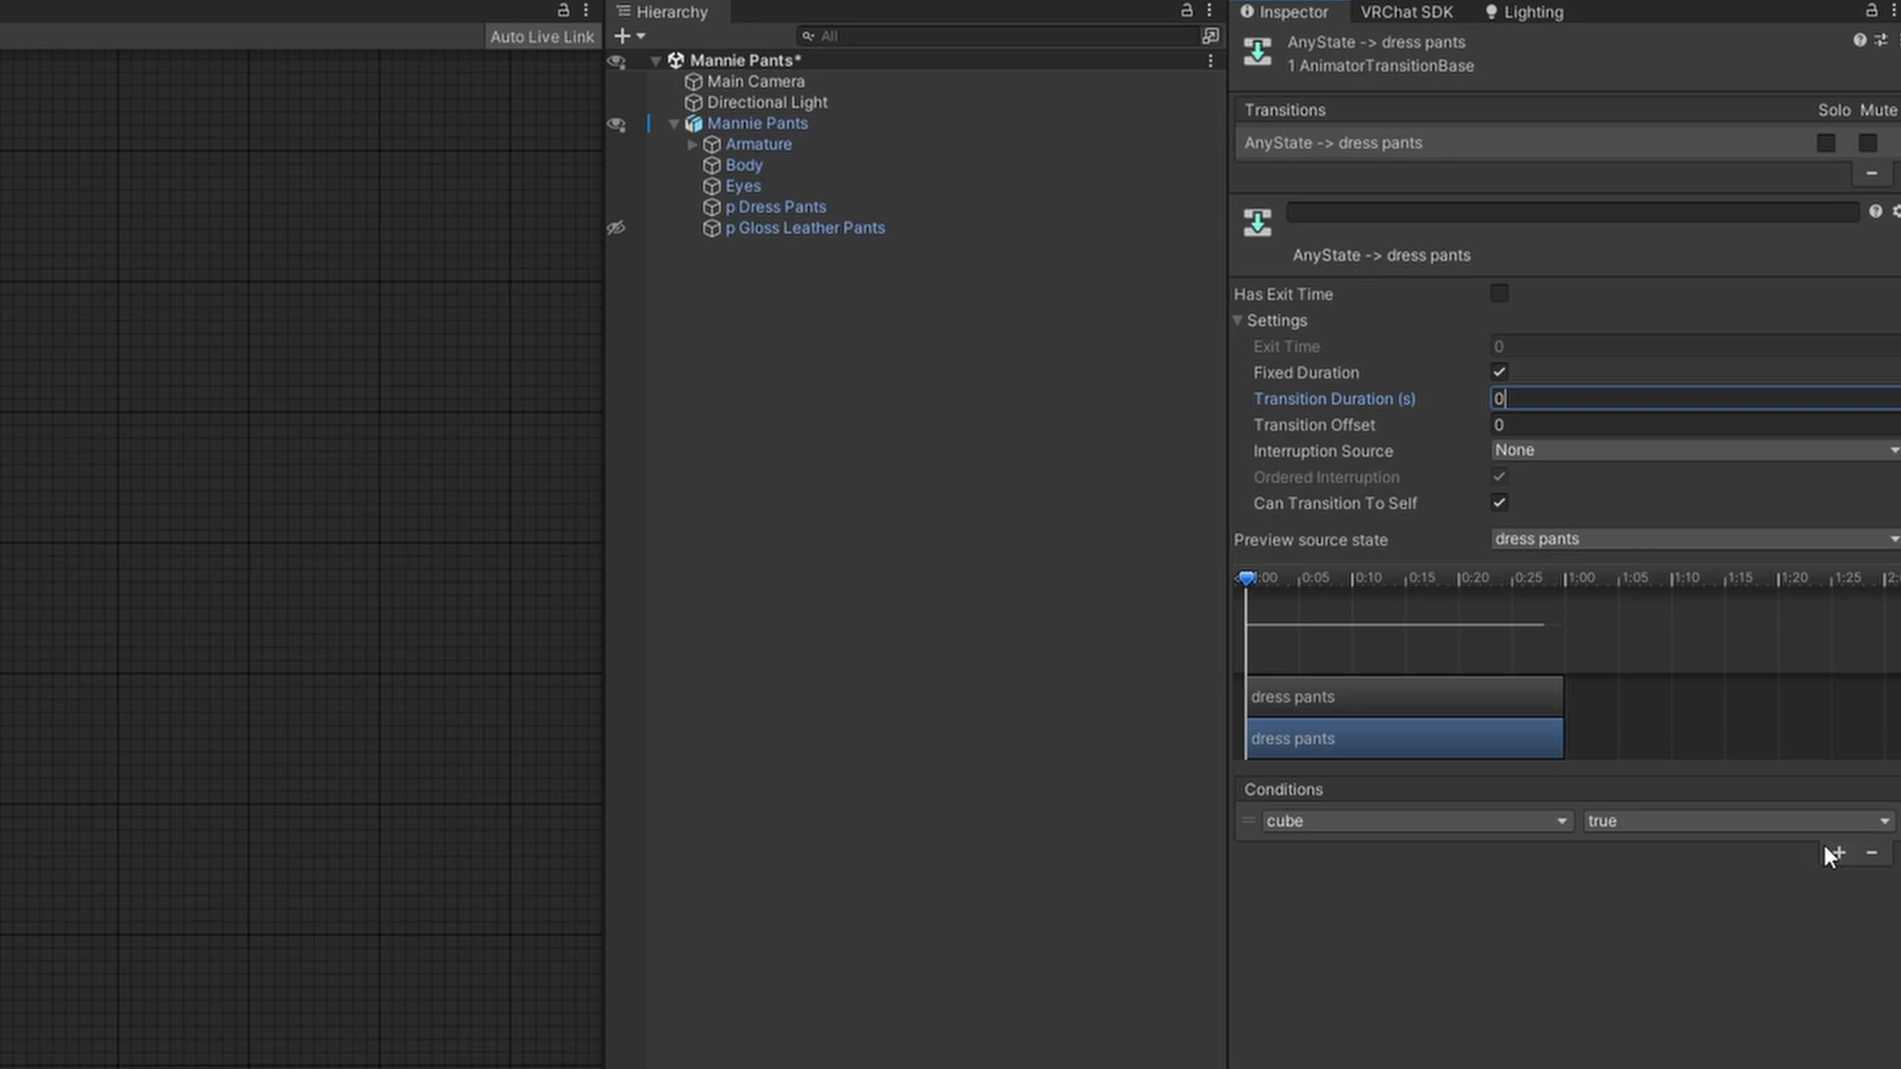
{"action": "left_click", "coordinate": [1512, 823]}
{"action": "left_click", "coordinate": [1329, 929]}
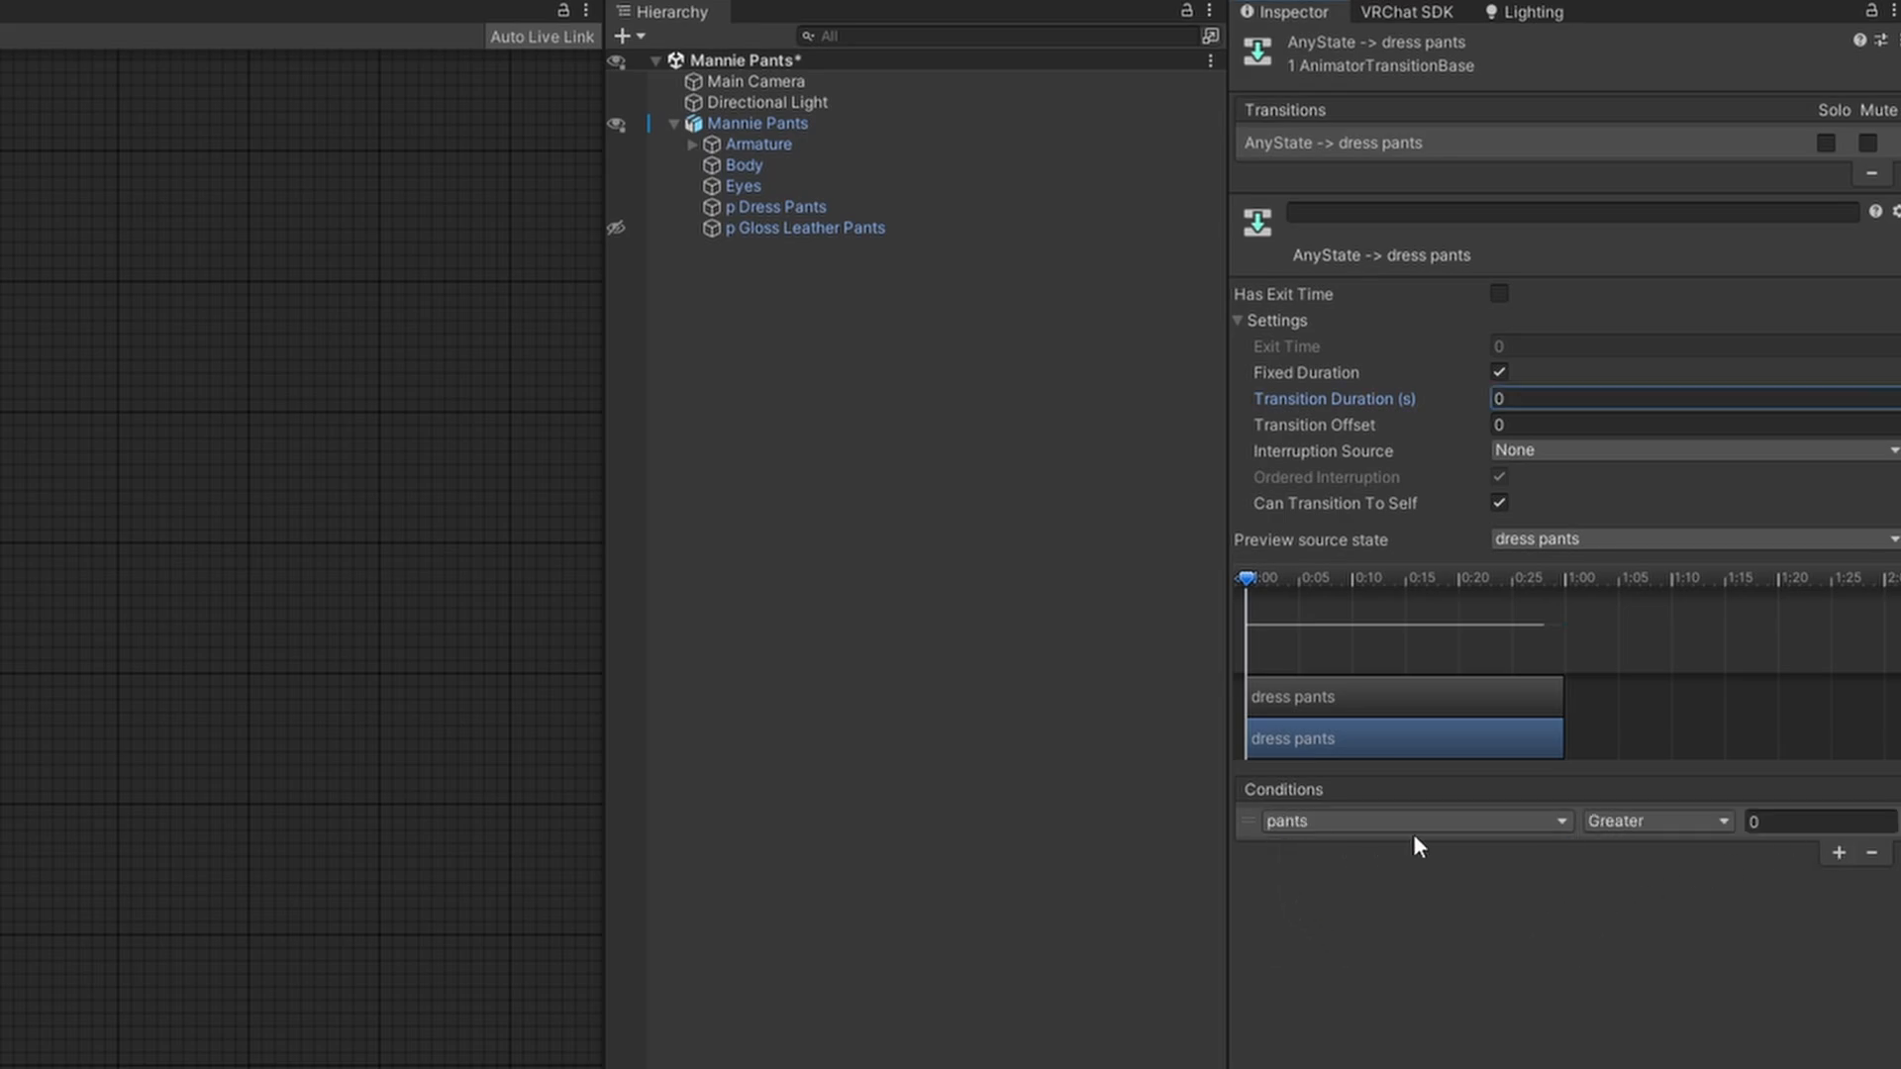
{"action": "left_click", "coordinate": [1656, 821]}
{"action": "left_click", "coordinate": [1651, 904]}
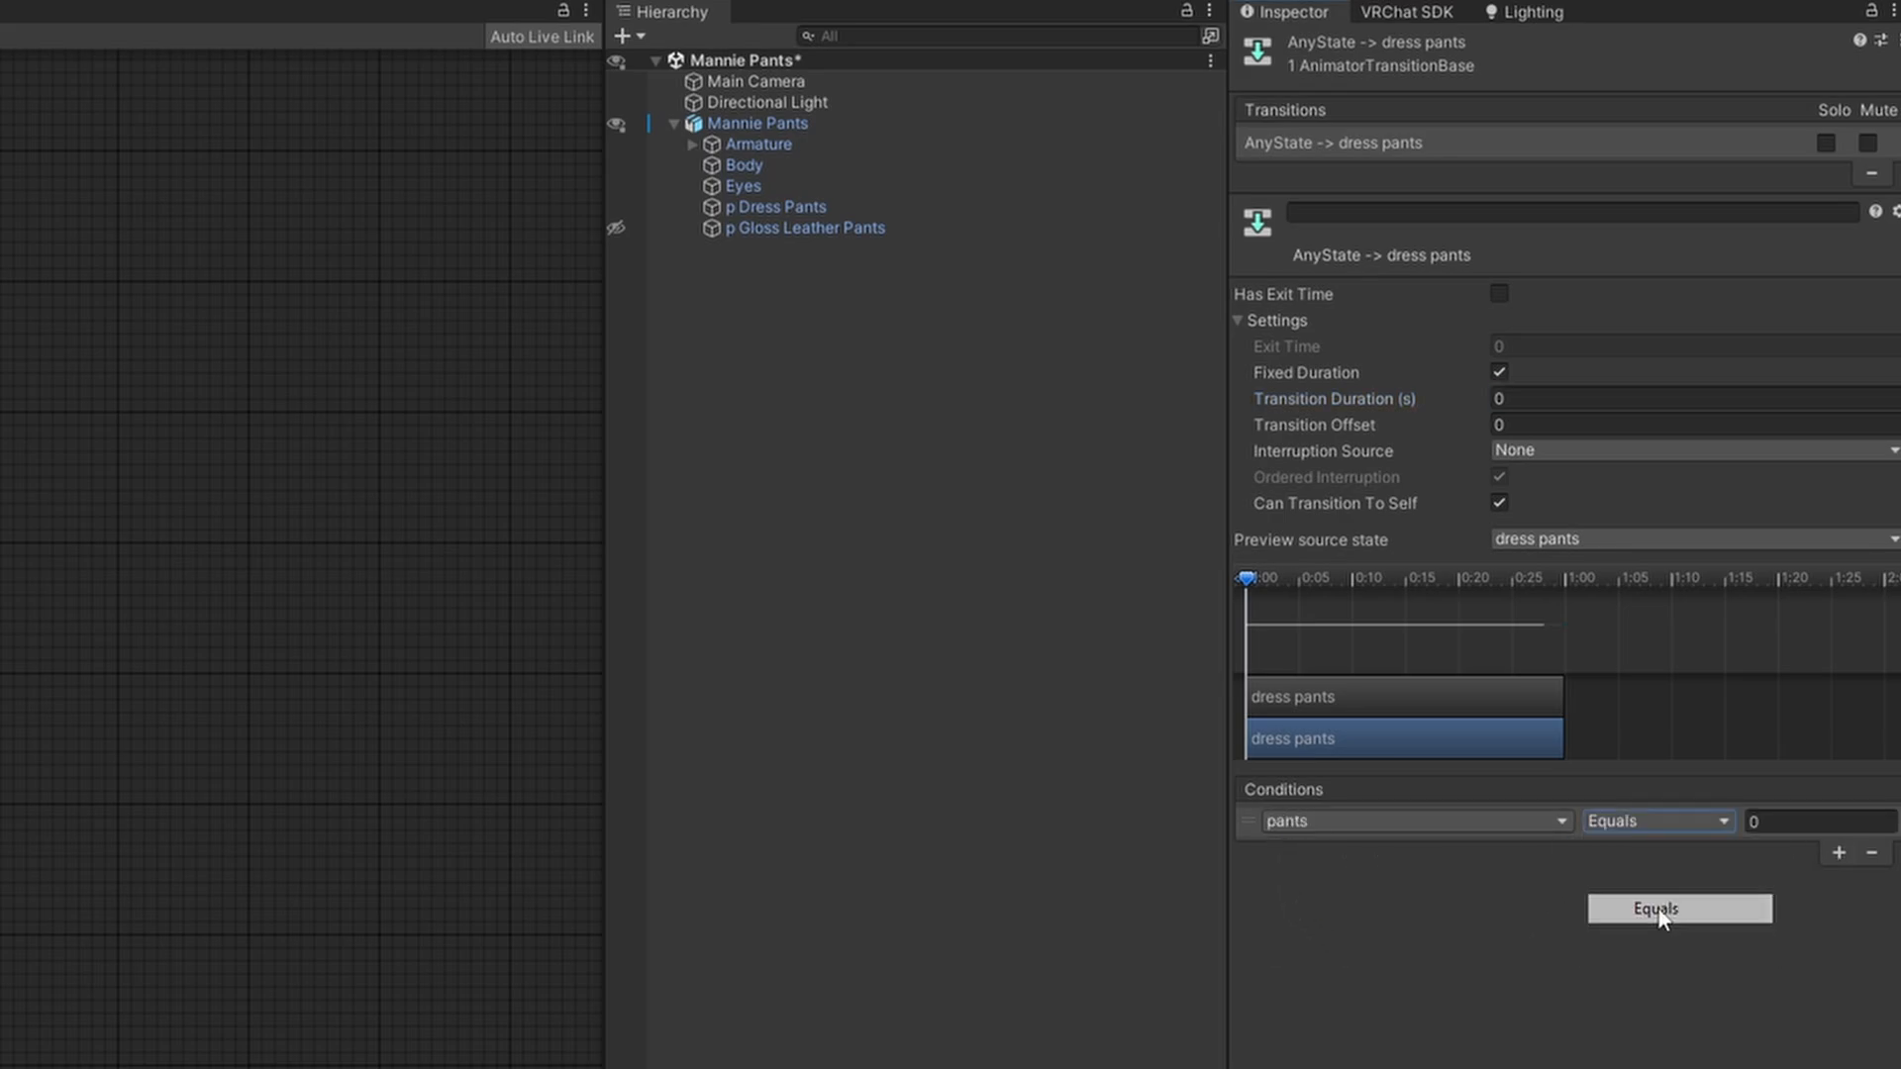
{"action": "left_click", "coordinate": [1814, 825]}
{"action": "left_click", "coordinate": [1733, 899]}
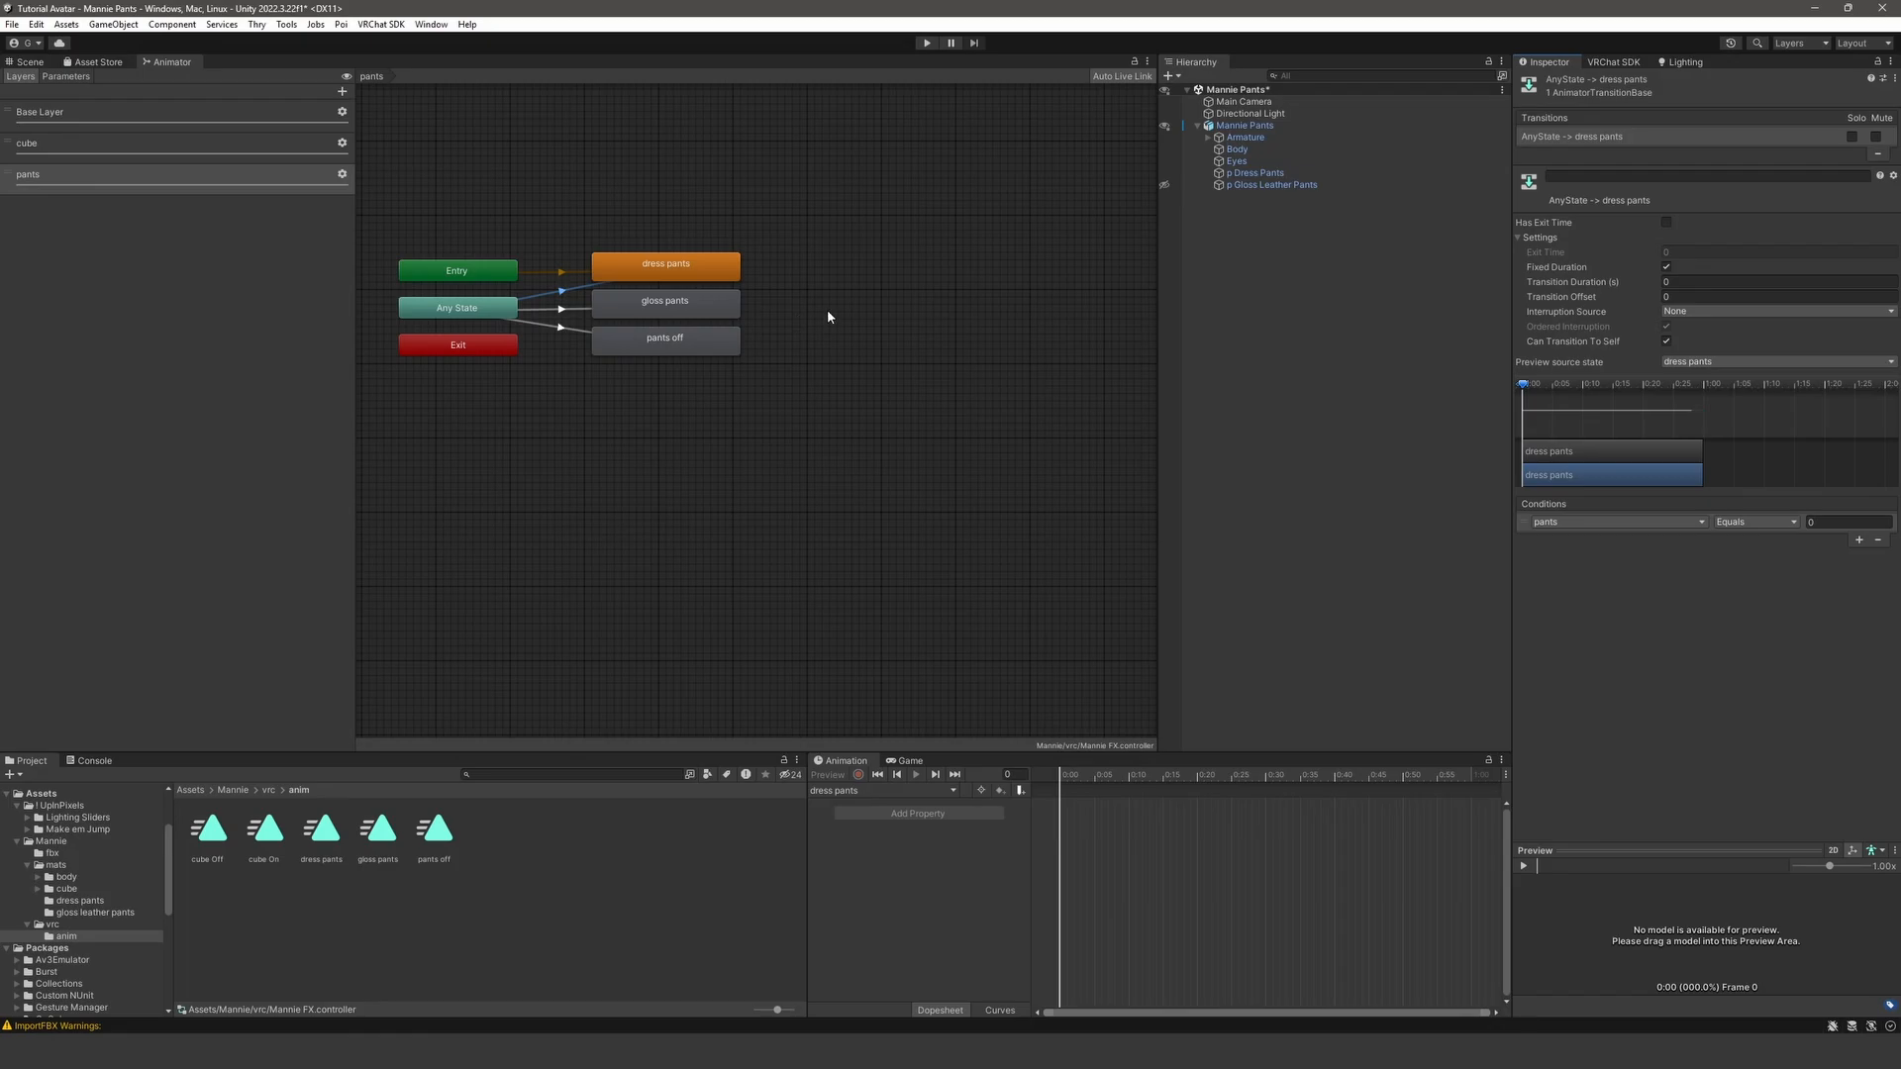
- Add a condition to the Any State to gloss pants transition requiring pants Equals 1
{"action": "left_click", "coordinate": [556, 310]}
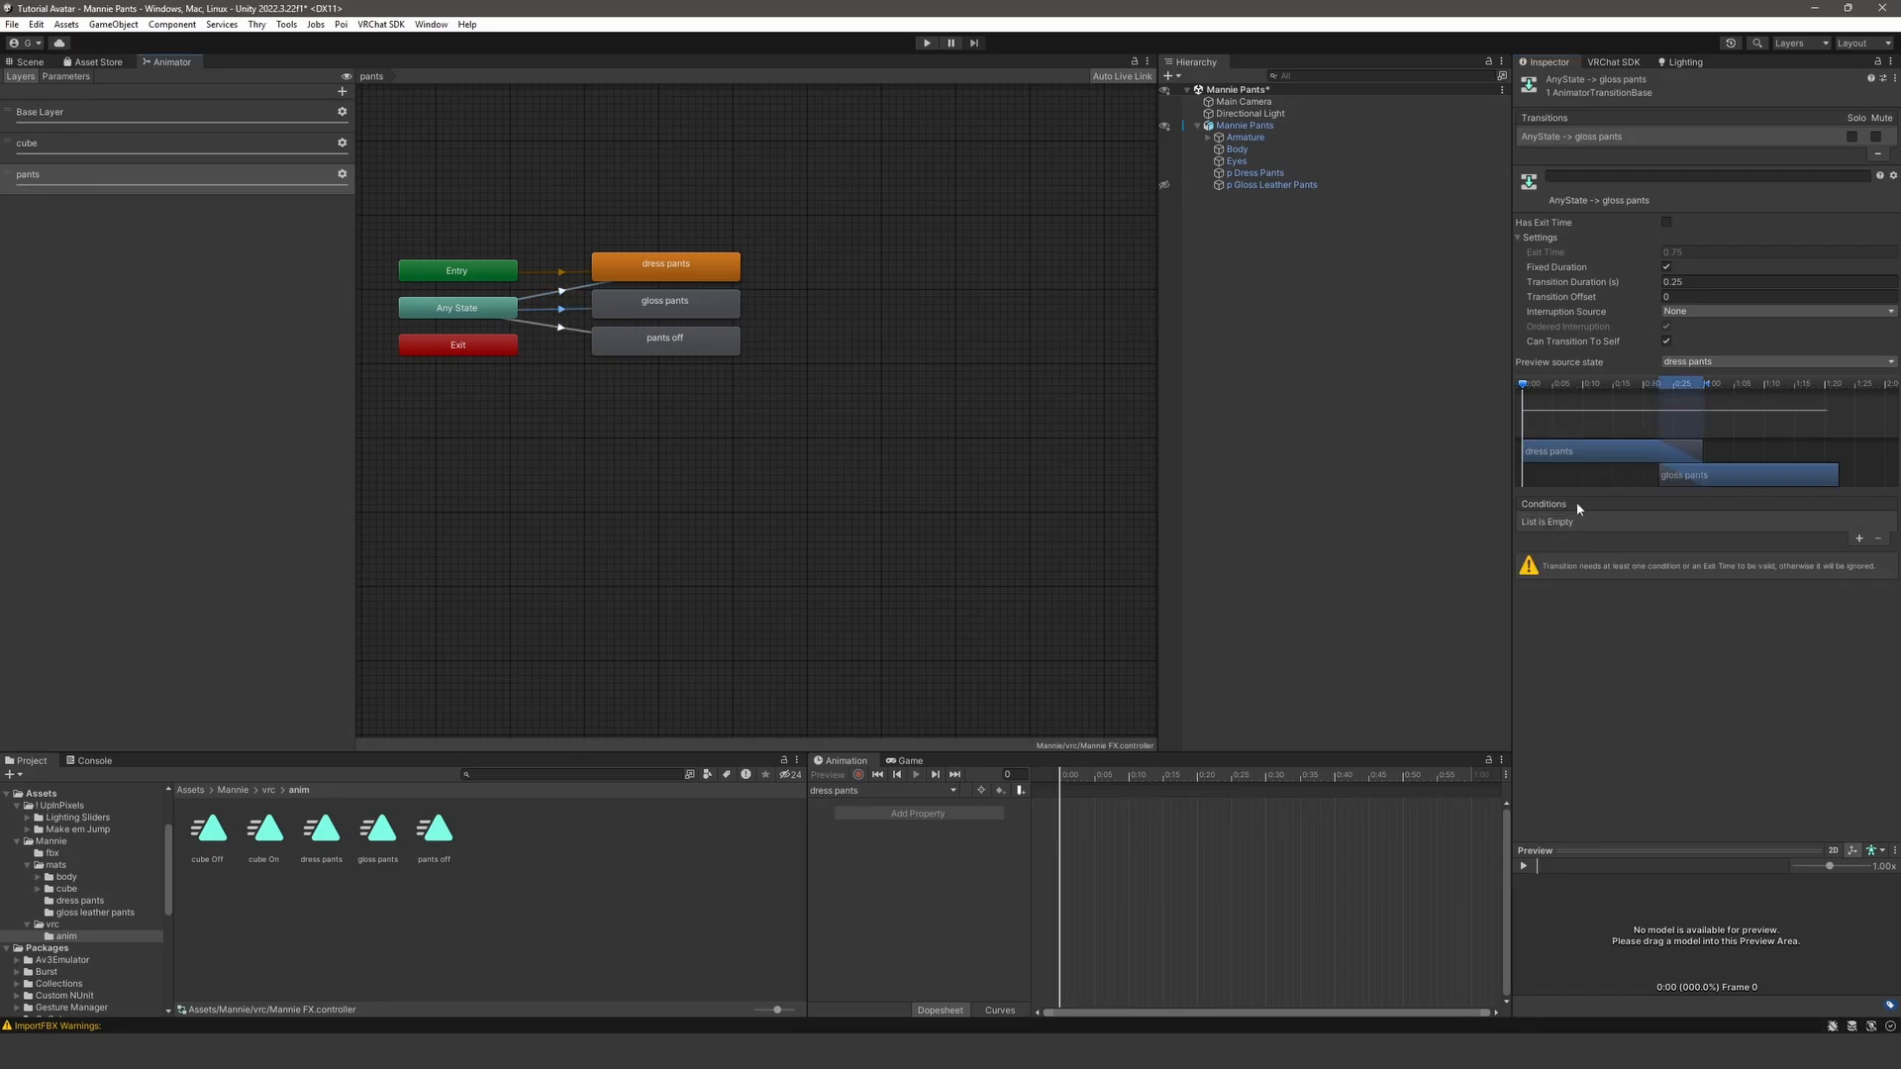
{"action": "left_click", "coordinate": [1858, 539]}
{"action": "left_click", "coordinate": [1633, 530]}
{"action": "left_click", "coordinate": [1604, 582]}
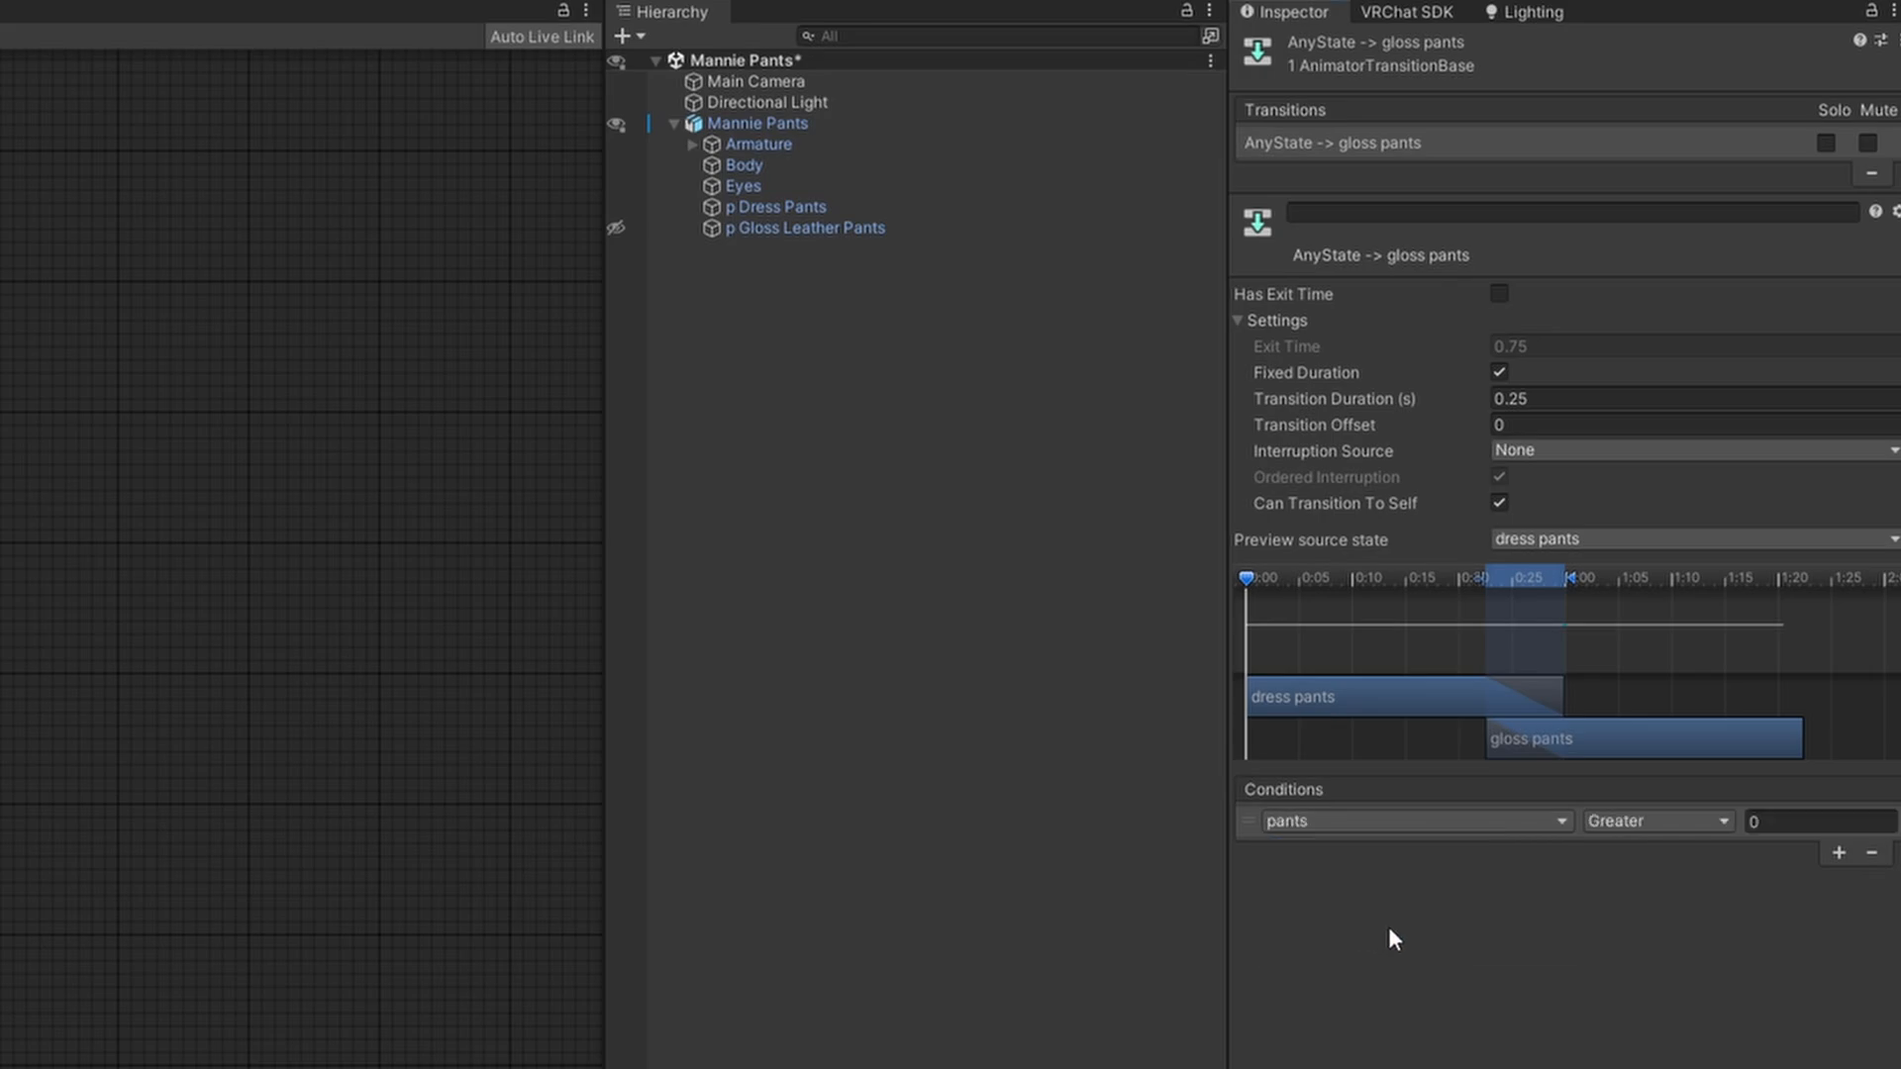
{"action": "left_click", "coordinate": [1689, 822]}
{"action": "left_click", "coordinate": [1621, 908]}
{"action": "left_click", "coordinate": [1799, 822]}
{"action": "type", "text": "1"}
- Set the gloss pants transition's duration to 0, enable Has Exit Time and set its exit time to 0
{"action": "left_click", "coordinate": [1546, 400]}
{"action": "type", "text": "0"}
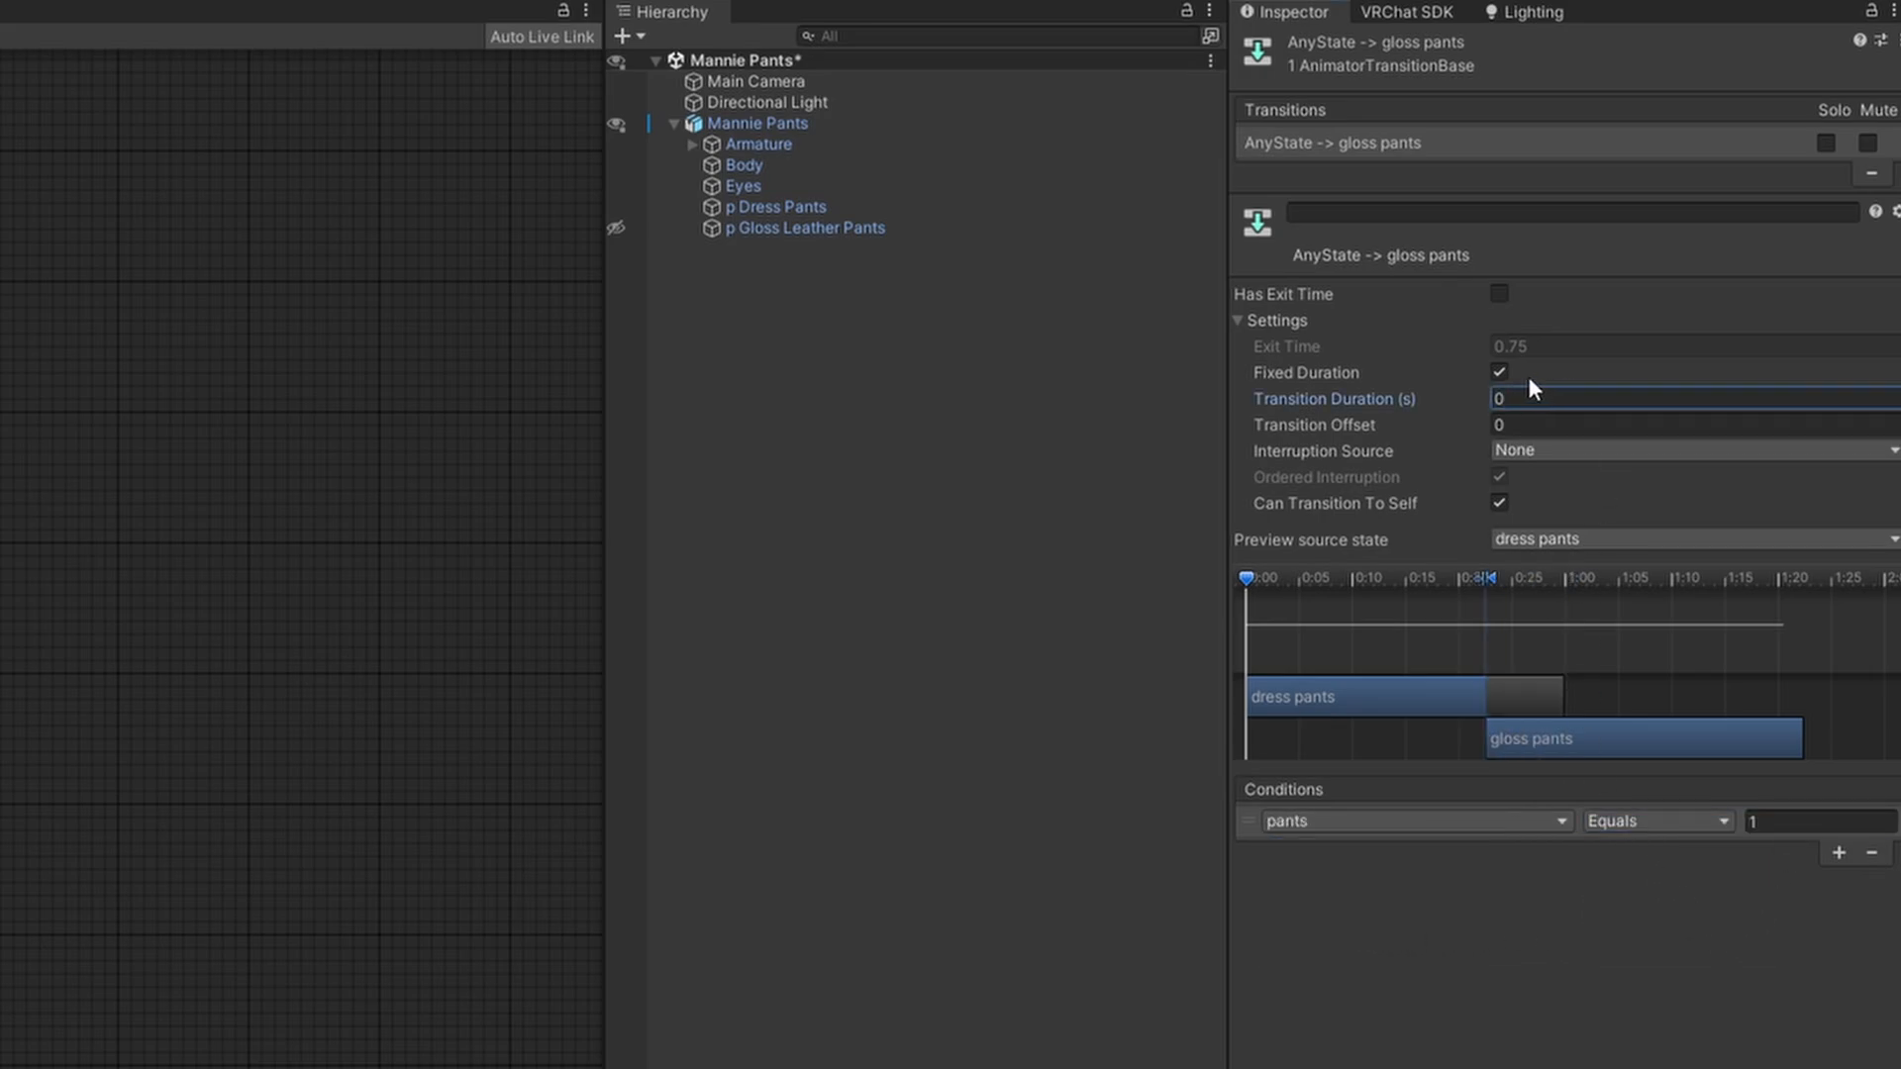
{"action": "left_click", "coordinate": [1497, 299]}
{"action": "left_click", "coordinate": [1541, 342]}
{"action": "type", "text": "0"}
{"action": "left_click", "coordinate": [1518, 943]}
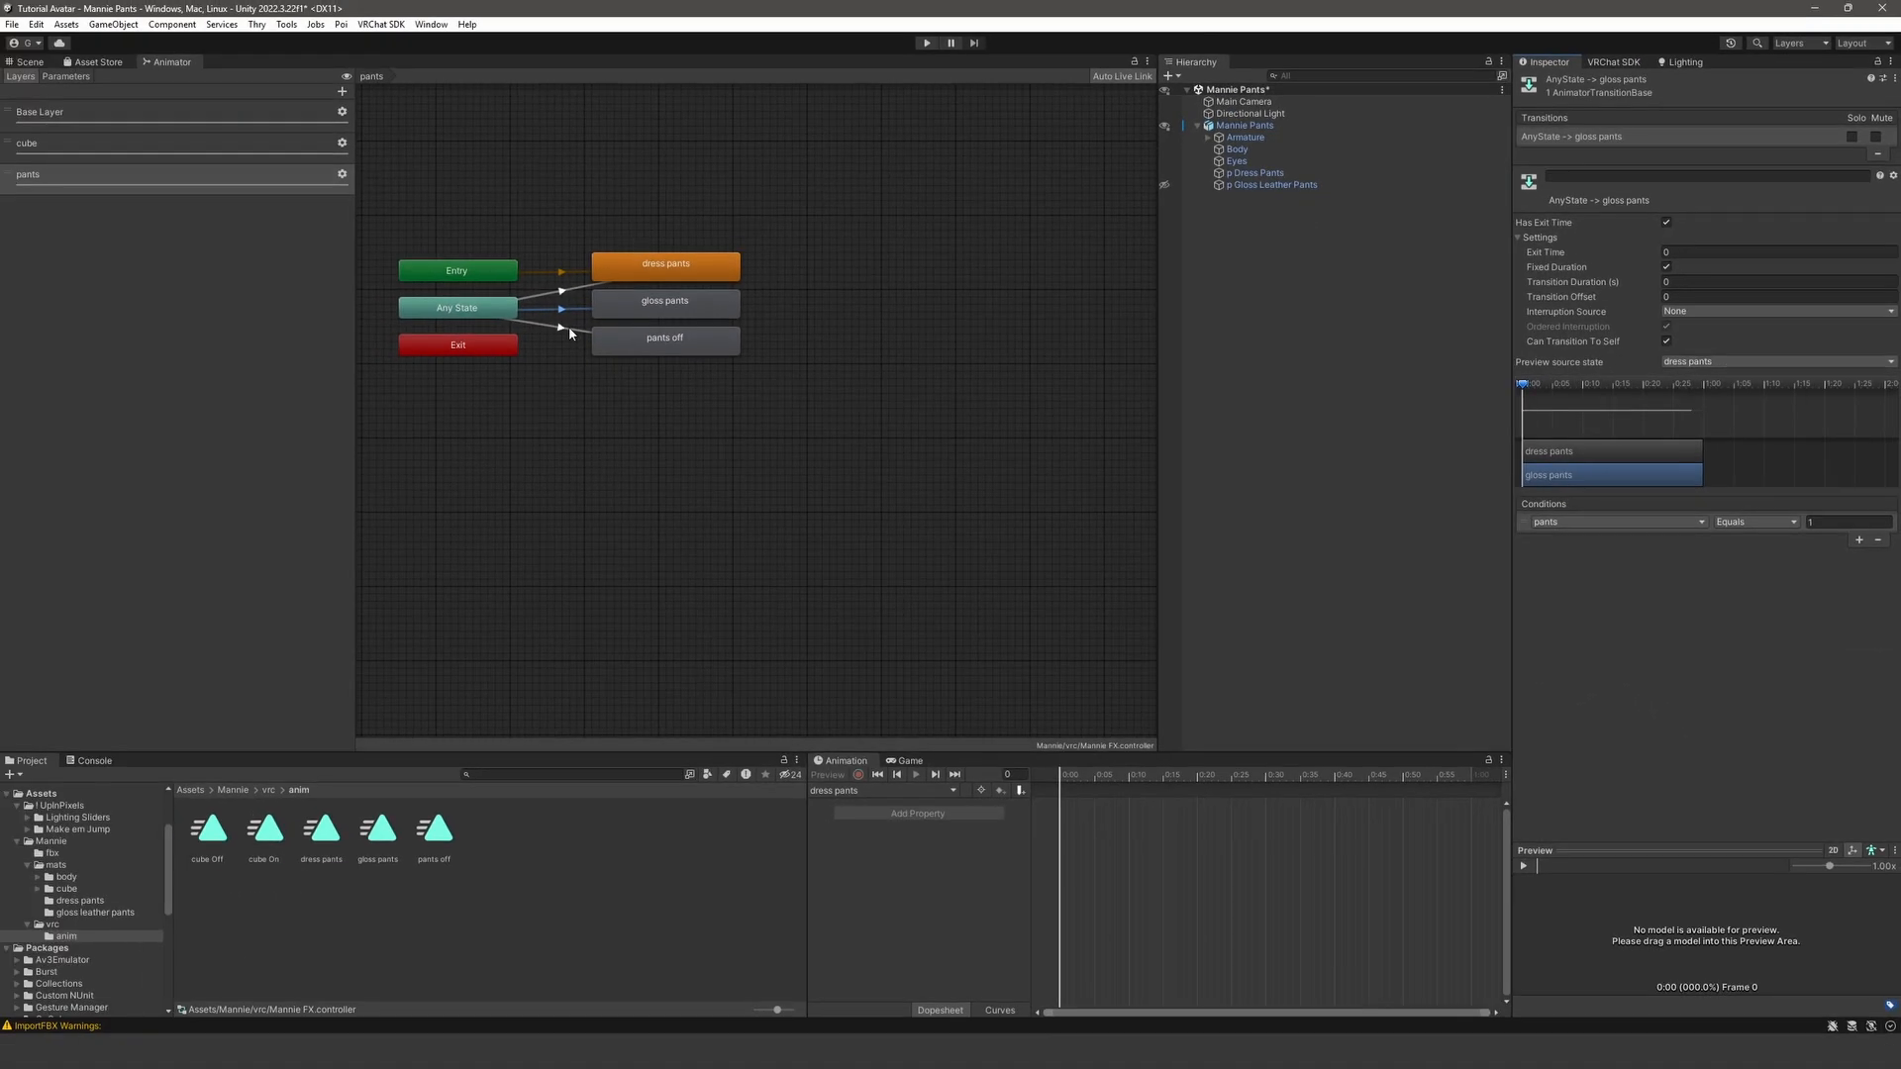
- On the Any State to pants off transition, set exit time and transition duration to 0, leaving Has Exit Time off
{"action": "left_click", "coordinate": [567, 326]}
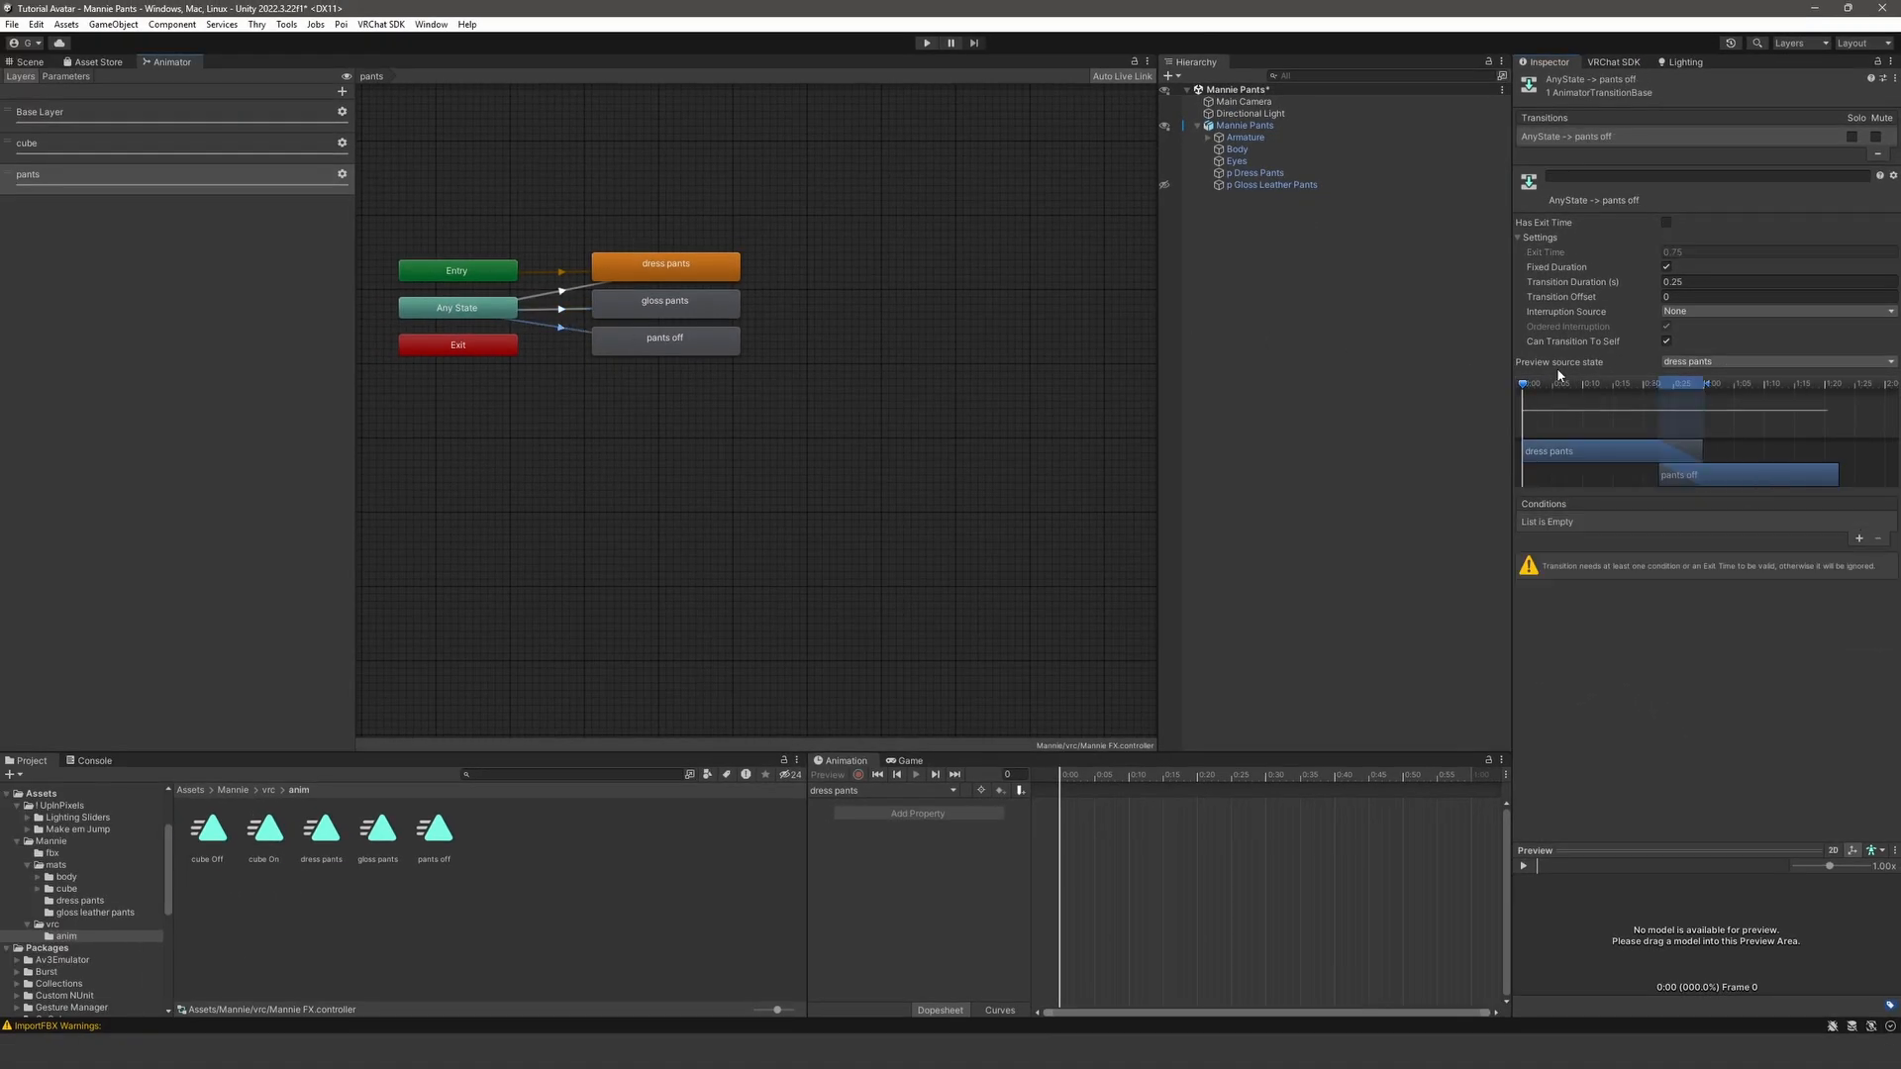
{"action": "left_click", "coordinate": [1666, 223]}
{"action": "left_click", "coordinate": [1696, 256]}
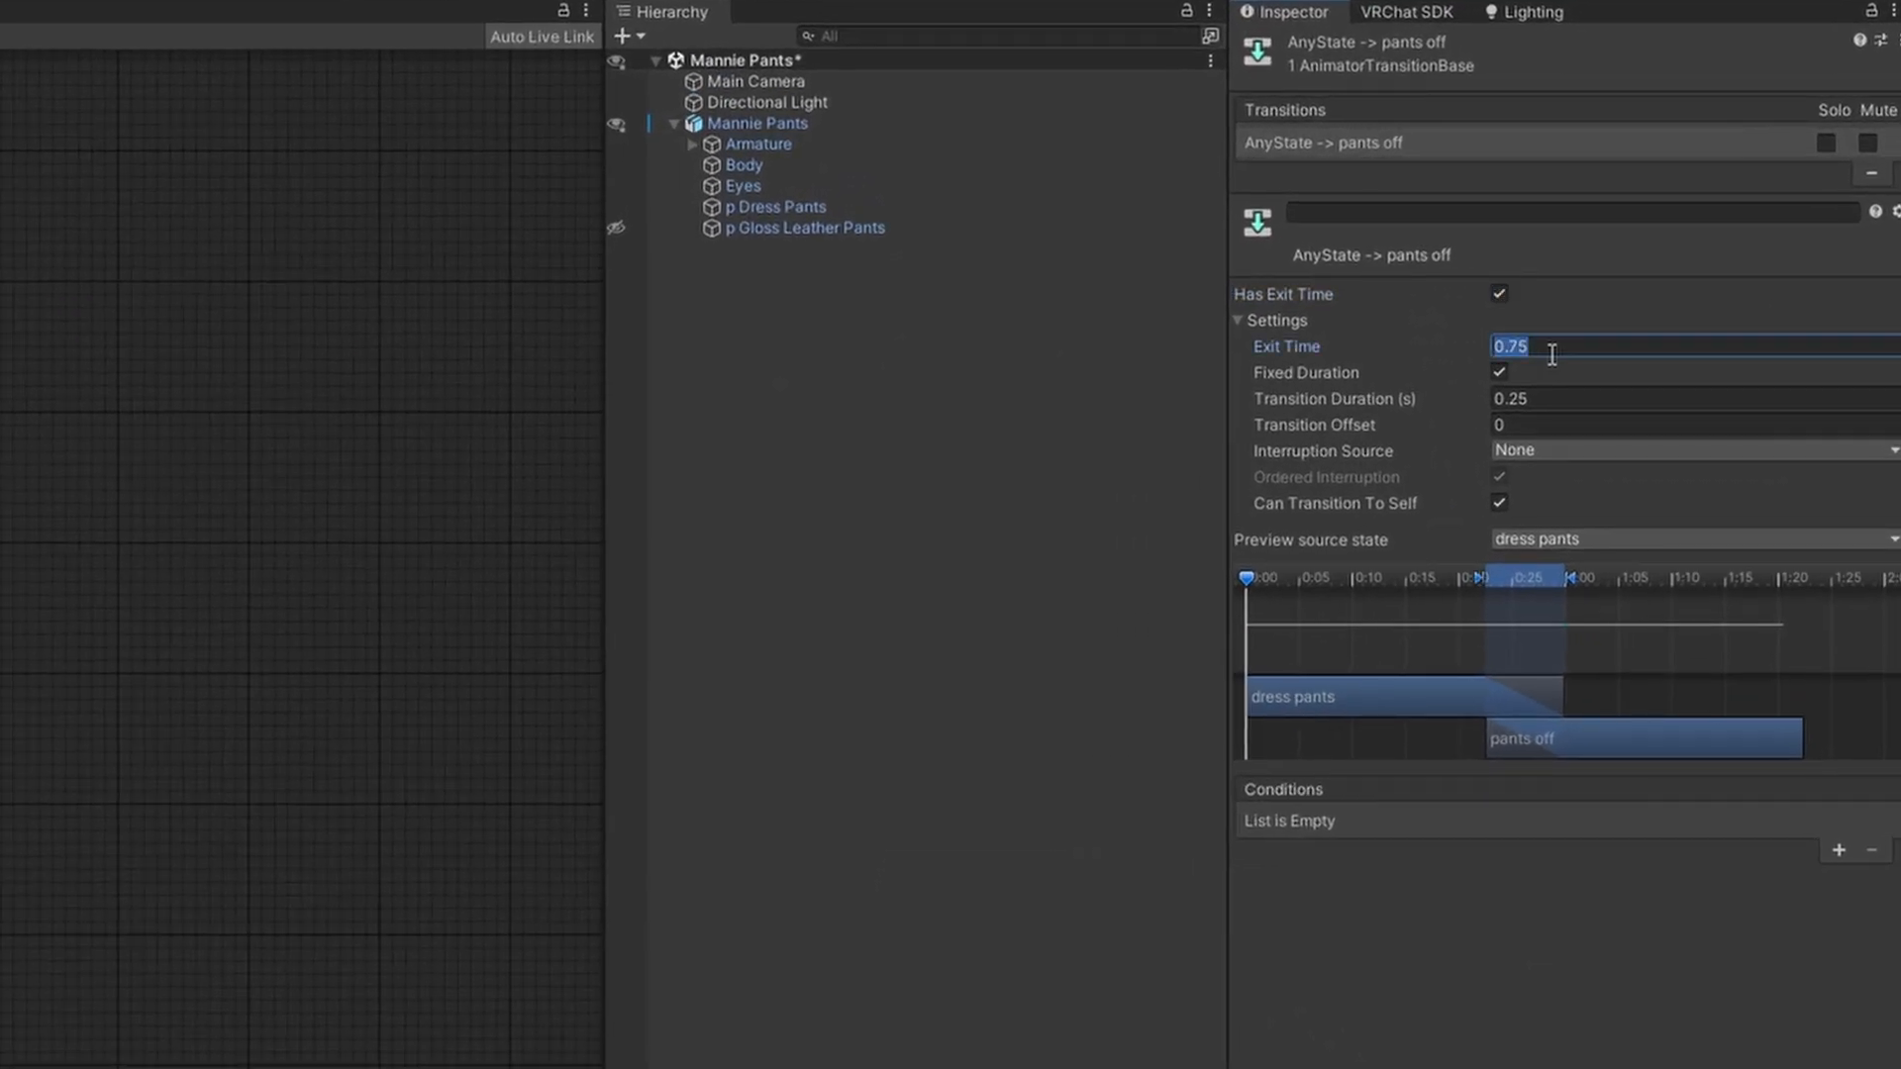
{"action": "type", "text": "0"}
{"action": "left_click", "coordinate": [1569, 395]}
{"action": "type", "text": "0"}
{"action": "left_click", "coordinate": [1501, 295]}
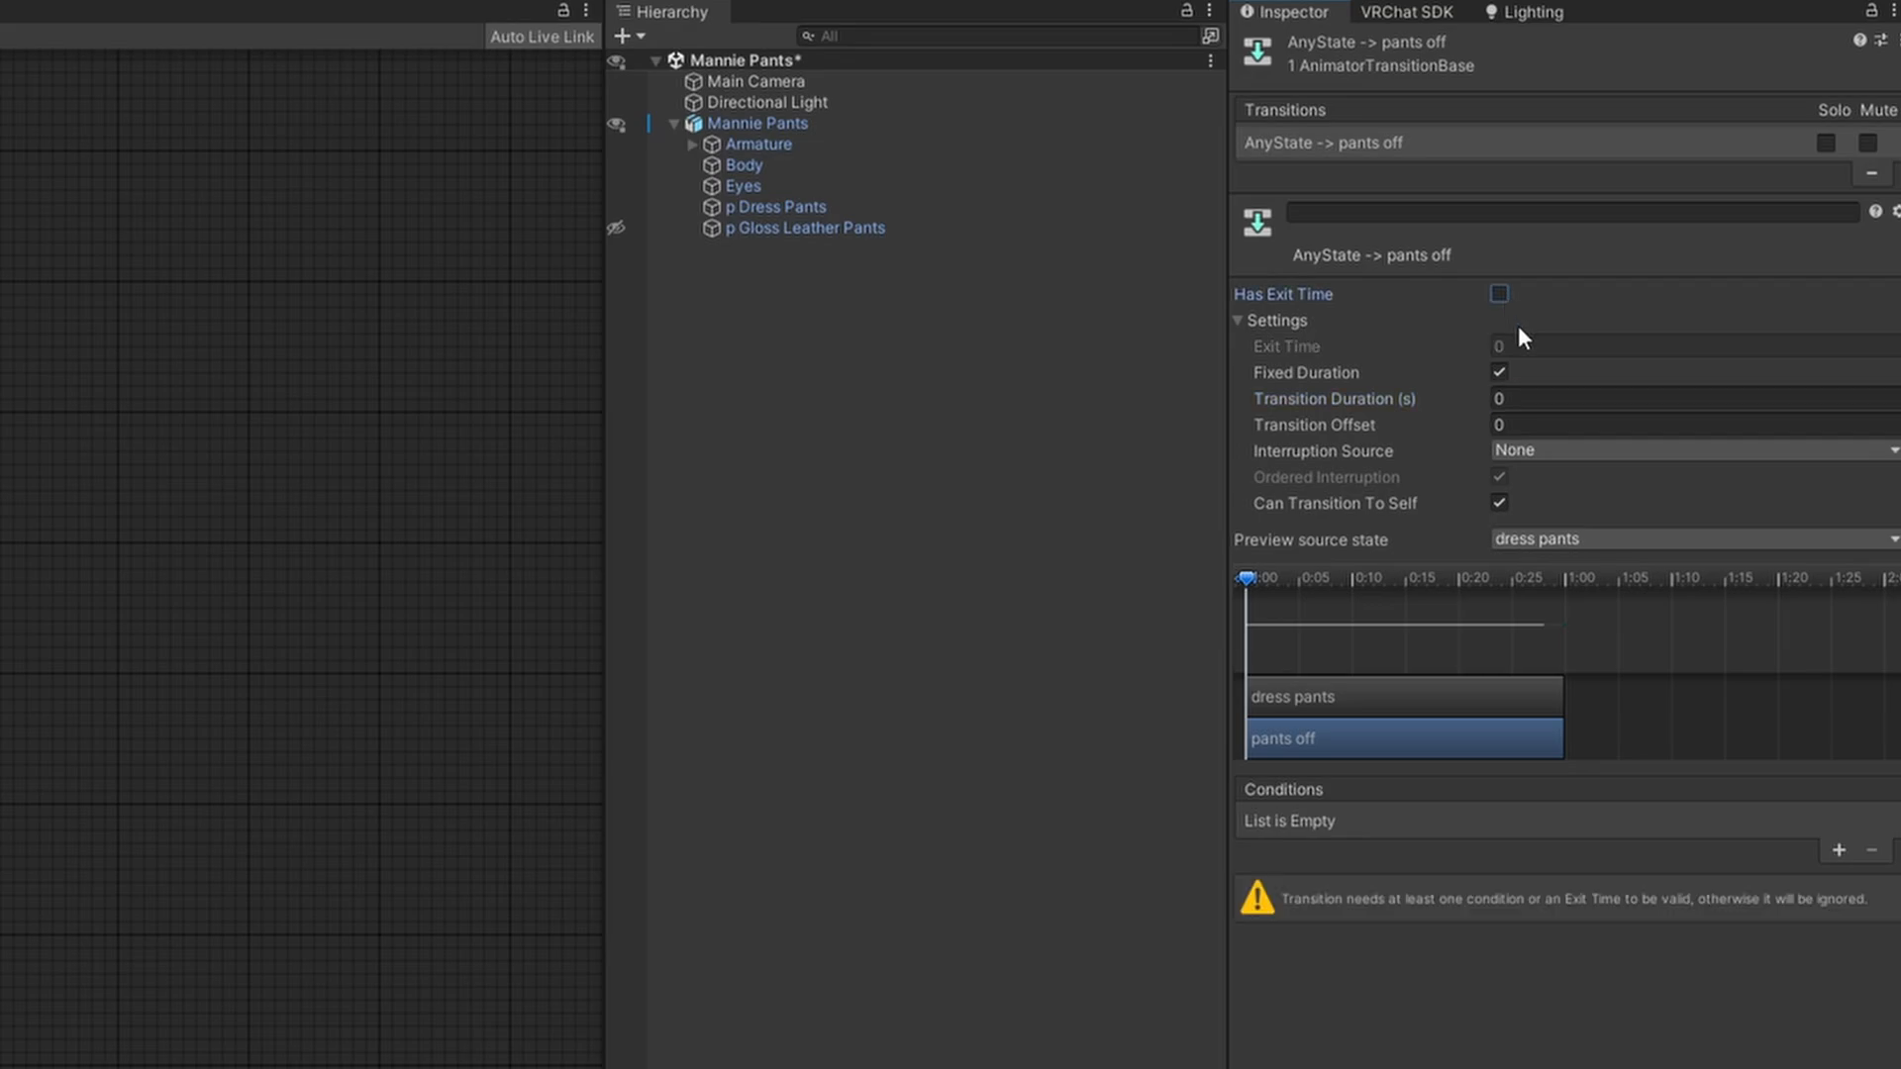
- Add a condition to the pants off transition requiring pants Equals 2
{"action": "left_click", "coordinate": [1838, 851]}
{"action": "left_click", "coordinate": [1495, 824]}
{"action": "left_click", "coordinate": [1371, 927]}
{"action": "left_click", "coordinate": [1656, 821]}
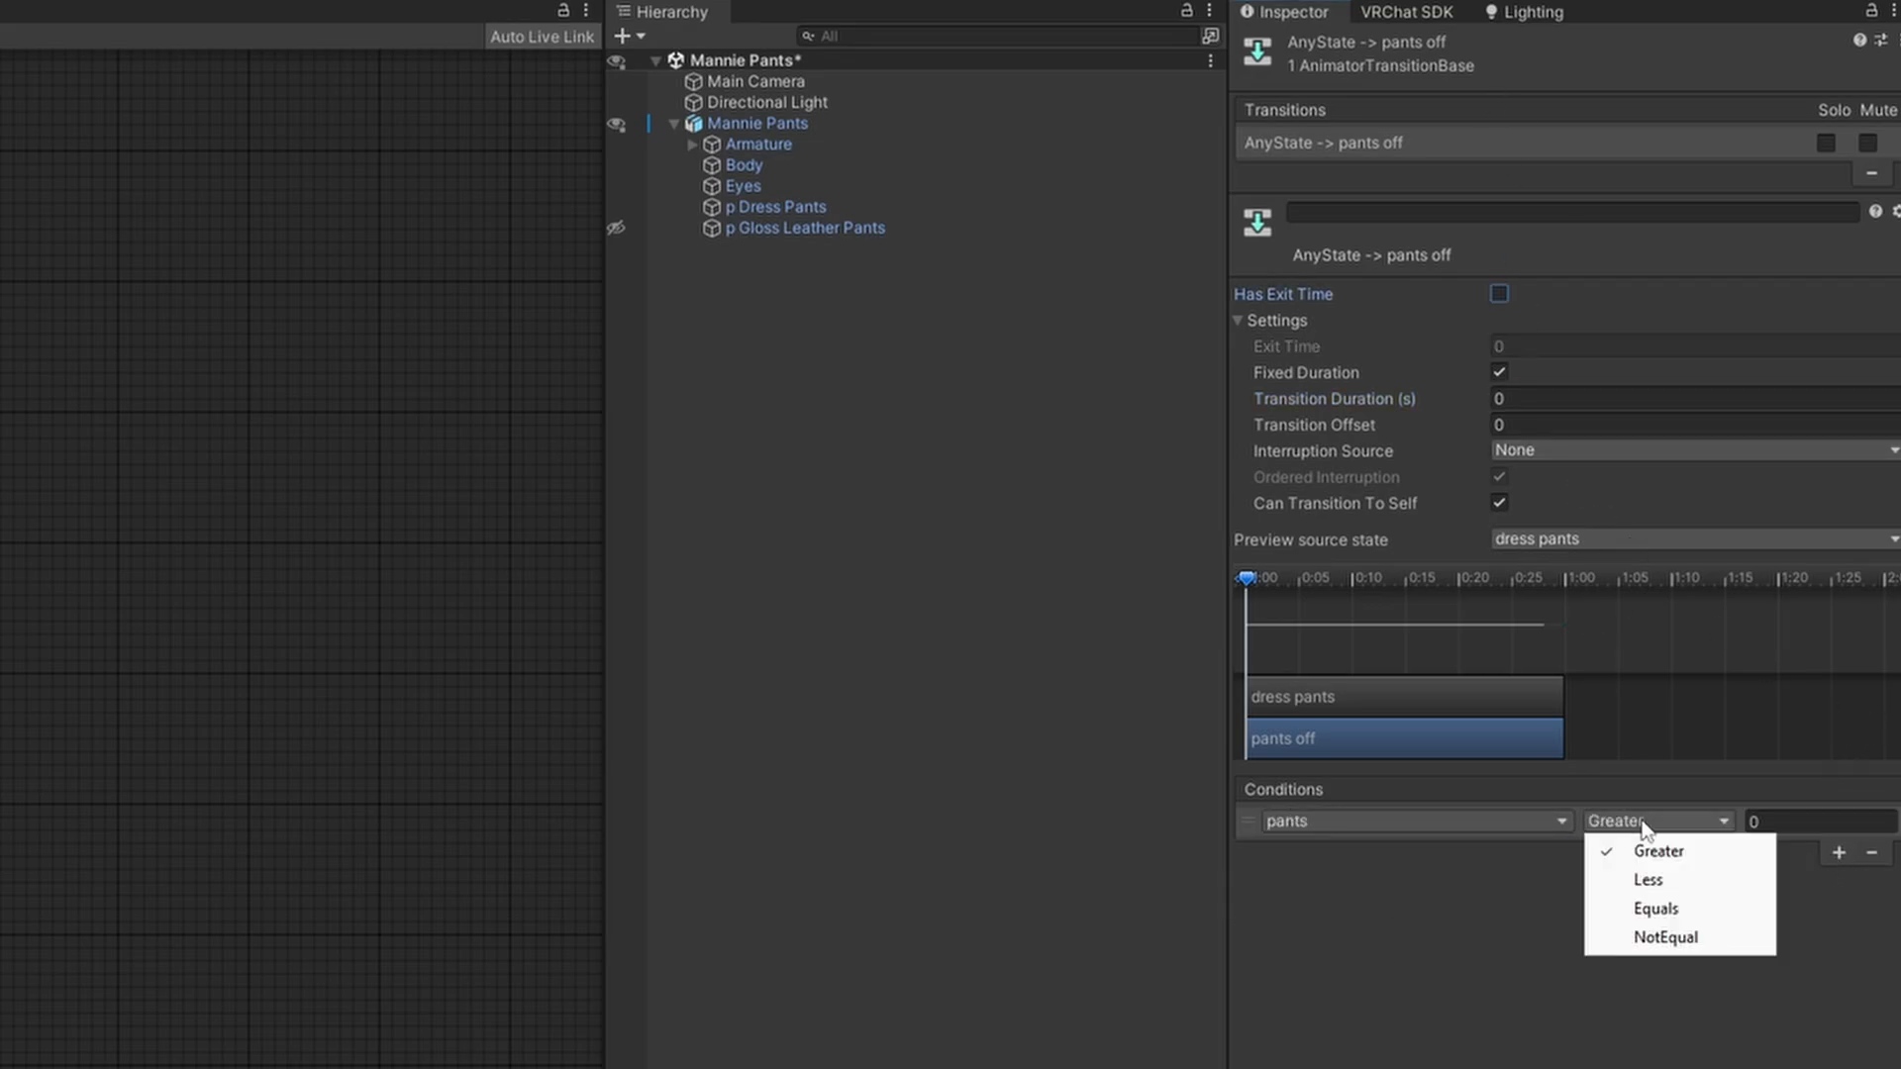
{"action": "left_click", "coordinate": [1654, 904]}
{"action": "left_click", "coordinate": [1821, 821]}
{"action": "type", "text": "2"}
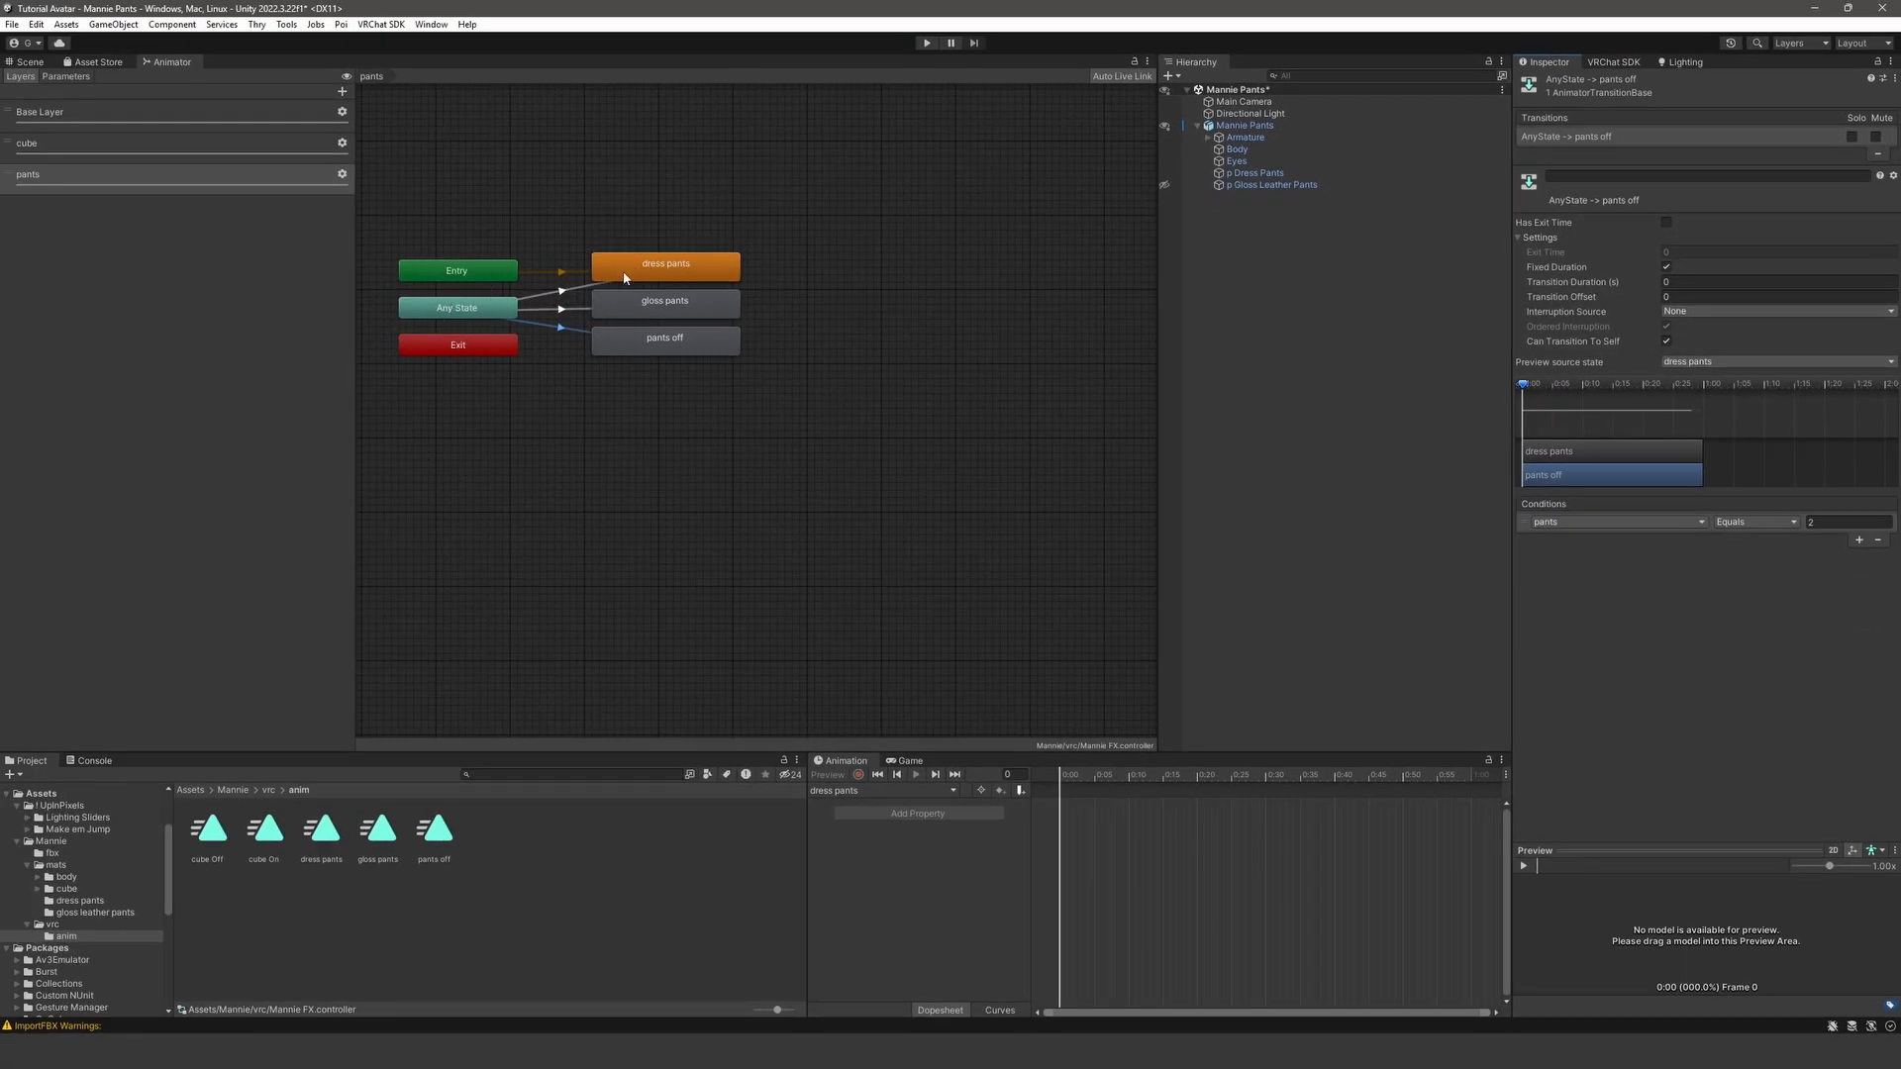
- Review the settings and condition of each Any State transition in the pants layer
{"action": "left_click_drag", "start_coordinate": [835, 275], "coordinate": [715, 265]}
{"action": "left_click", "coordinate": [779, 293]}
{"action": "left_click", "coordinate": [573, 292]}
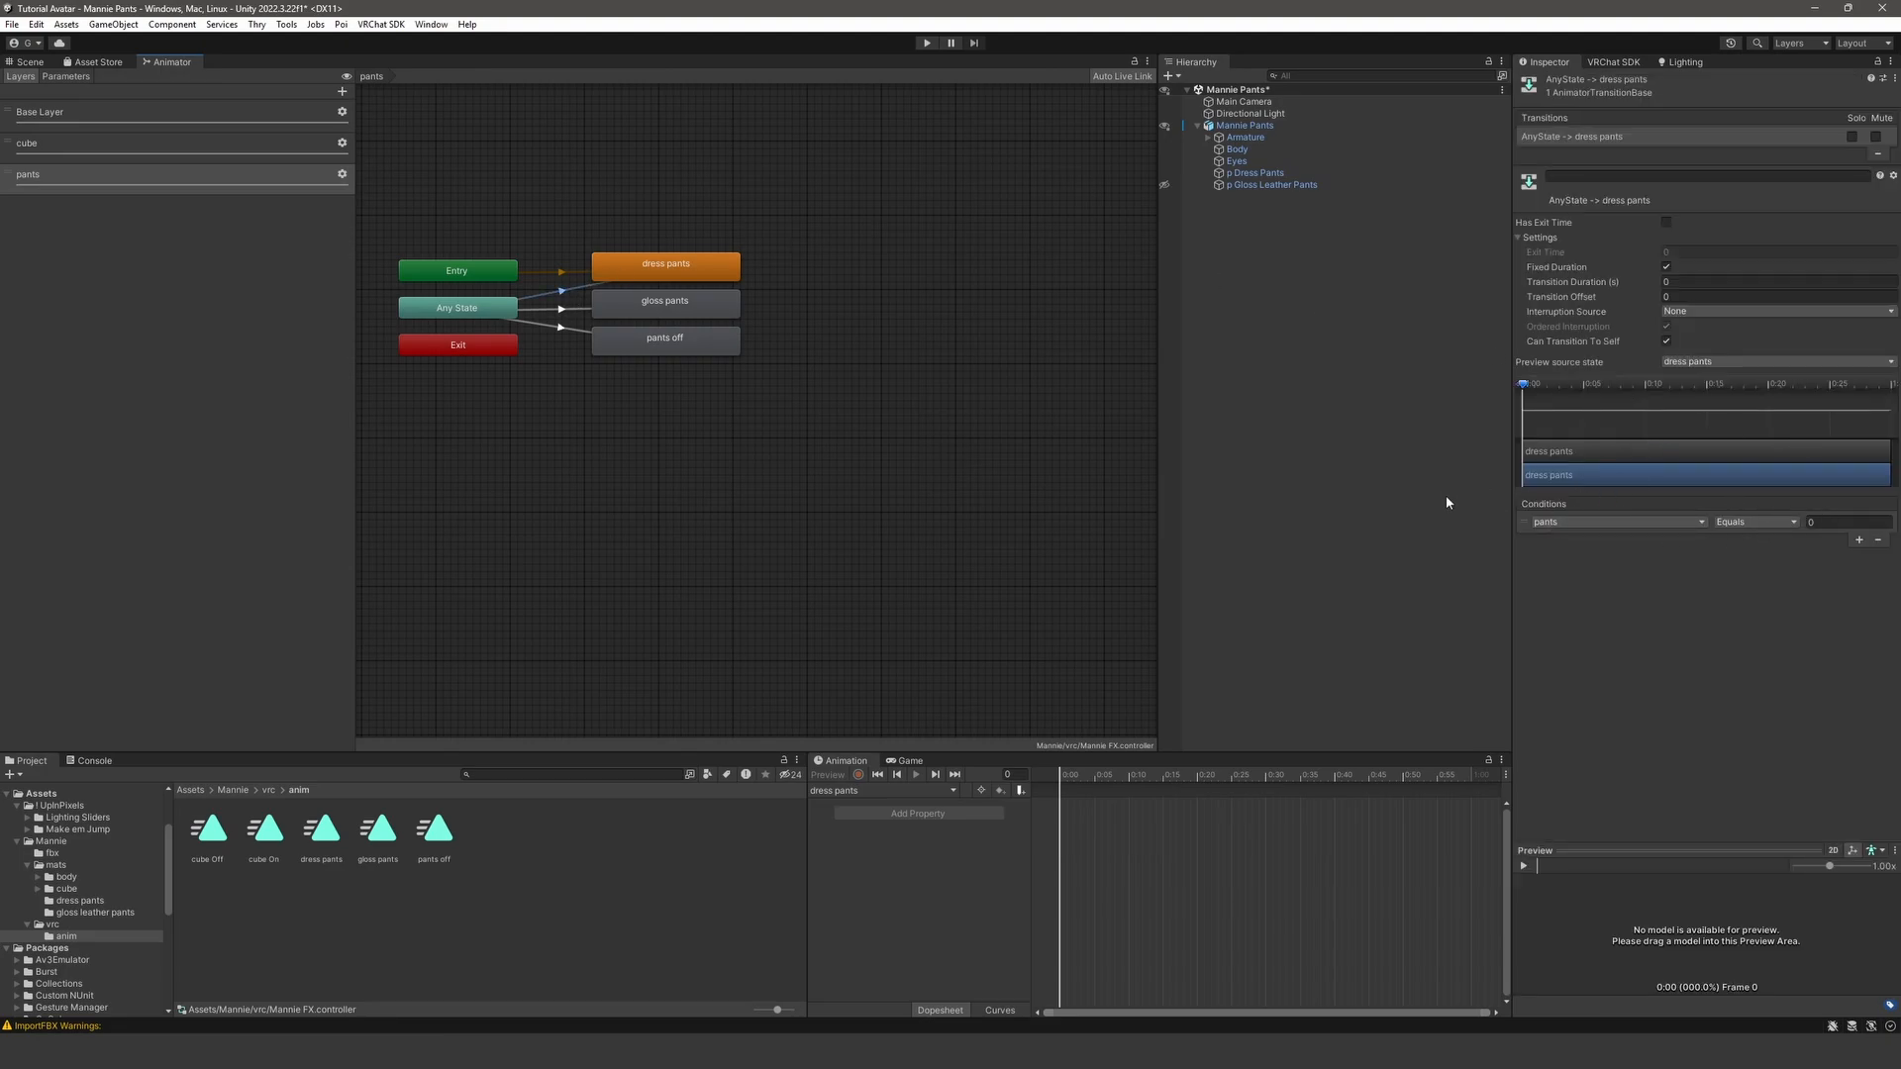
{"action": "left_click", "coordinate": [565, 310]}
{"action": "left_click", "coordinate": [555, 331]}
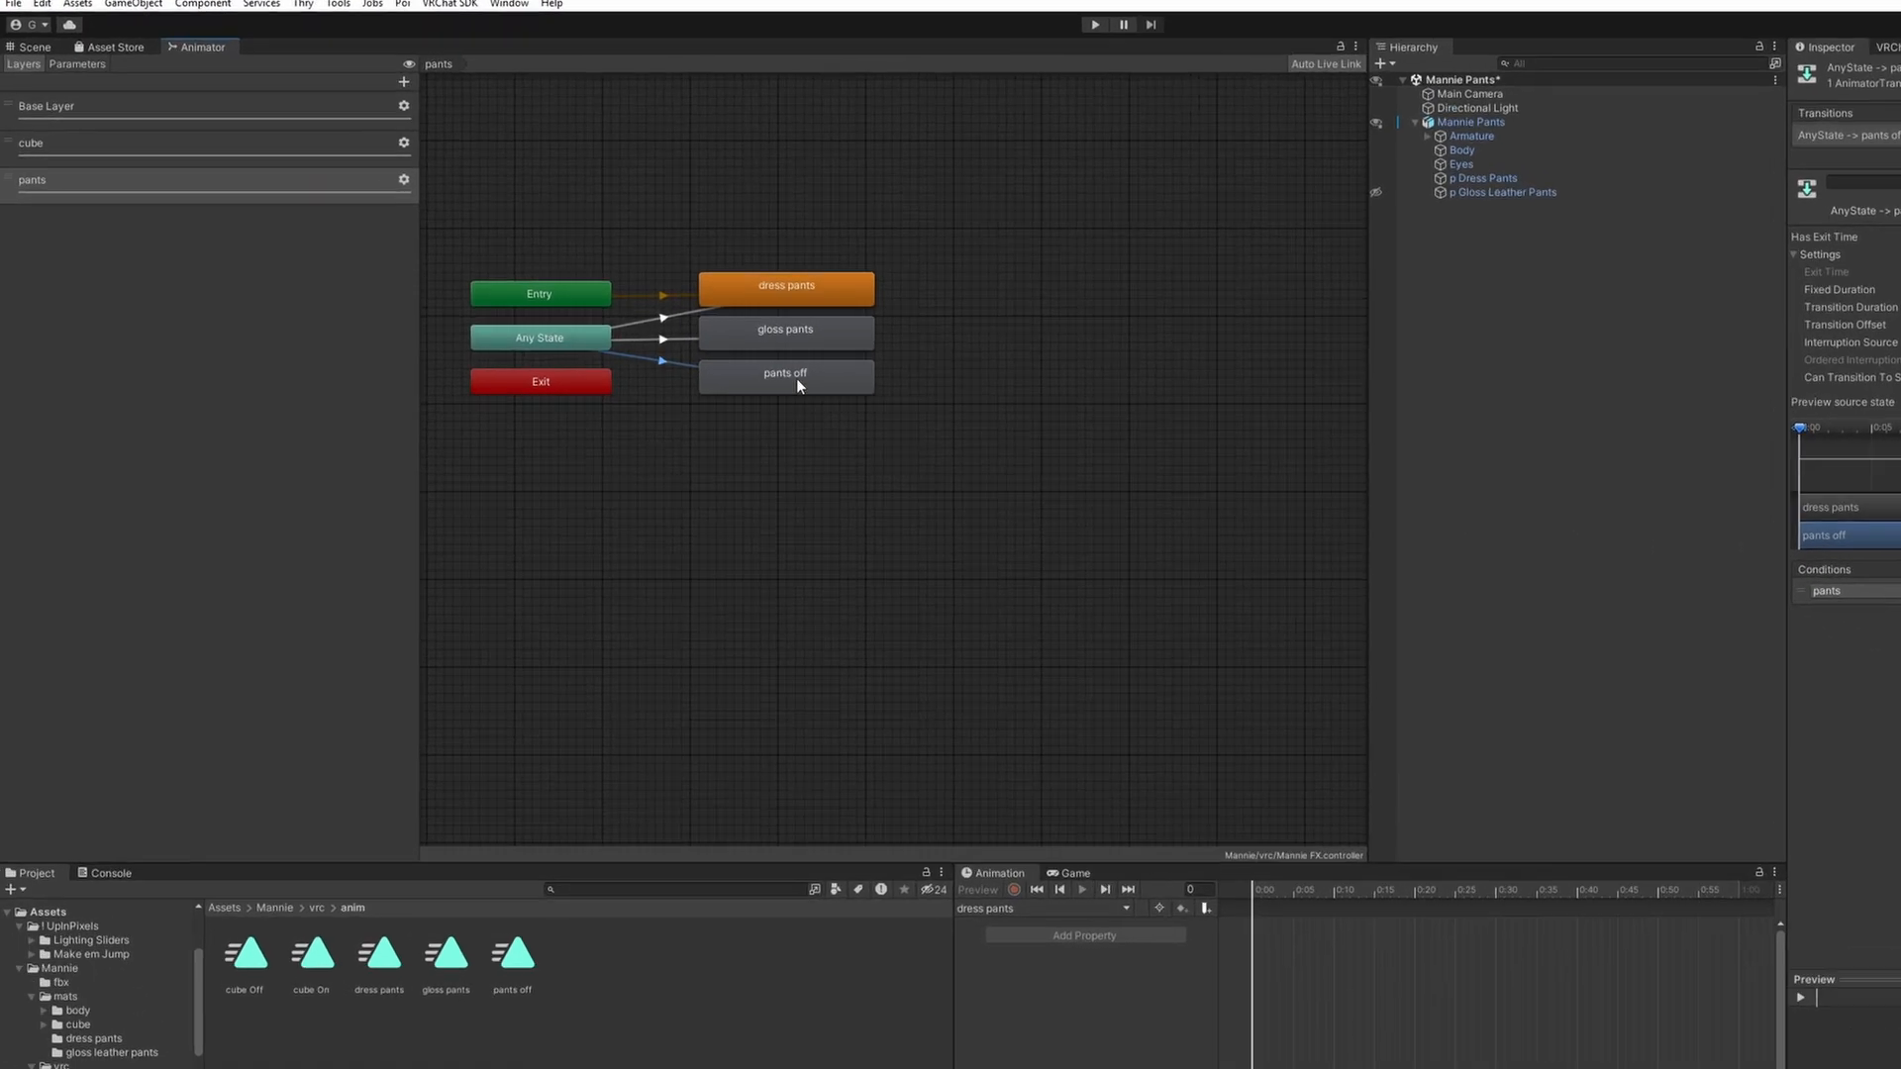
{"action": "left_click", "coordinate": [669, 342]}
{"action": "key", "text": "ctrl+d"}
{"action": "left_click_drag", "start_coordinate": [733, 382], "coordinate": [1071, 504]}
{"action": "right_click", "coordinate": [777, 403]}
{"action": "left_click", "coordinate": [876, 412]}
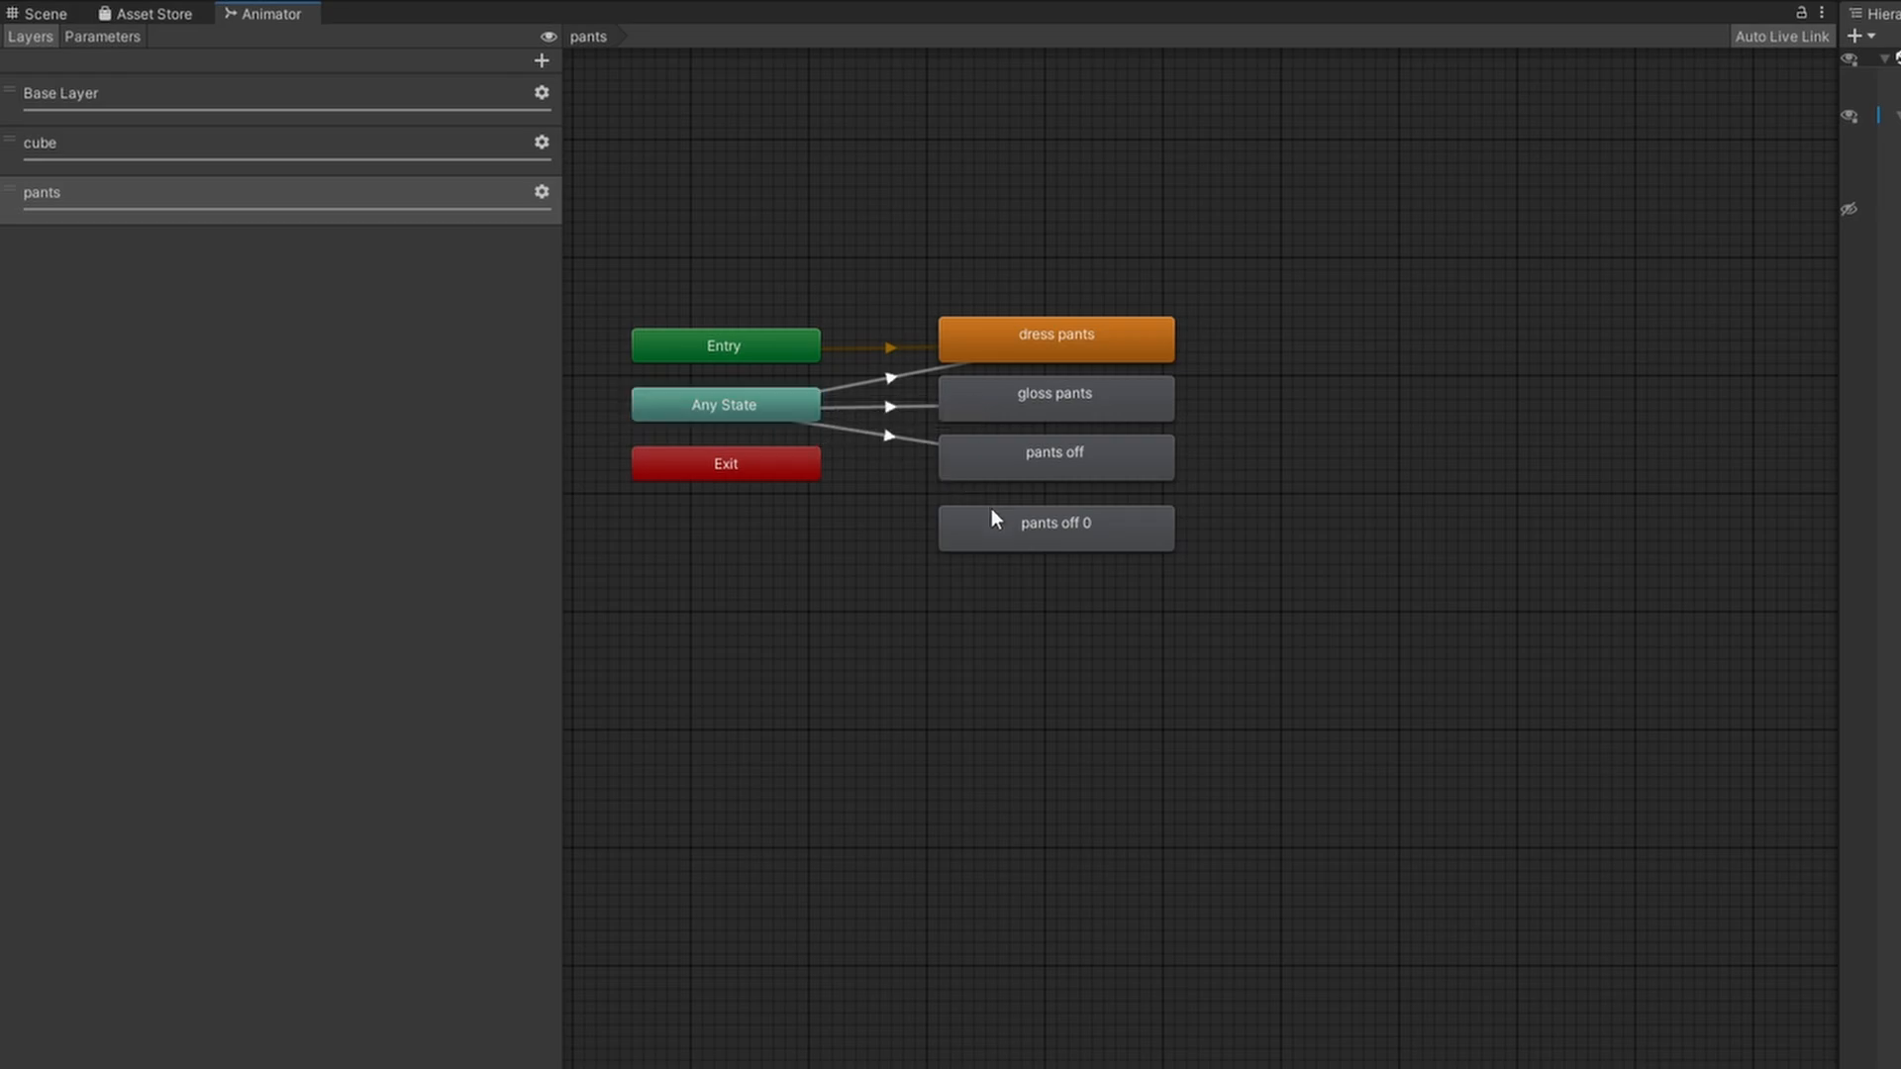
{"action": "left_click", "coordinate": [1042, 531]}
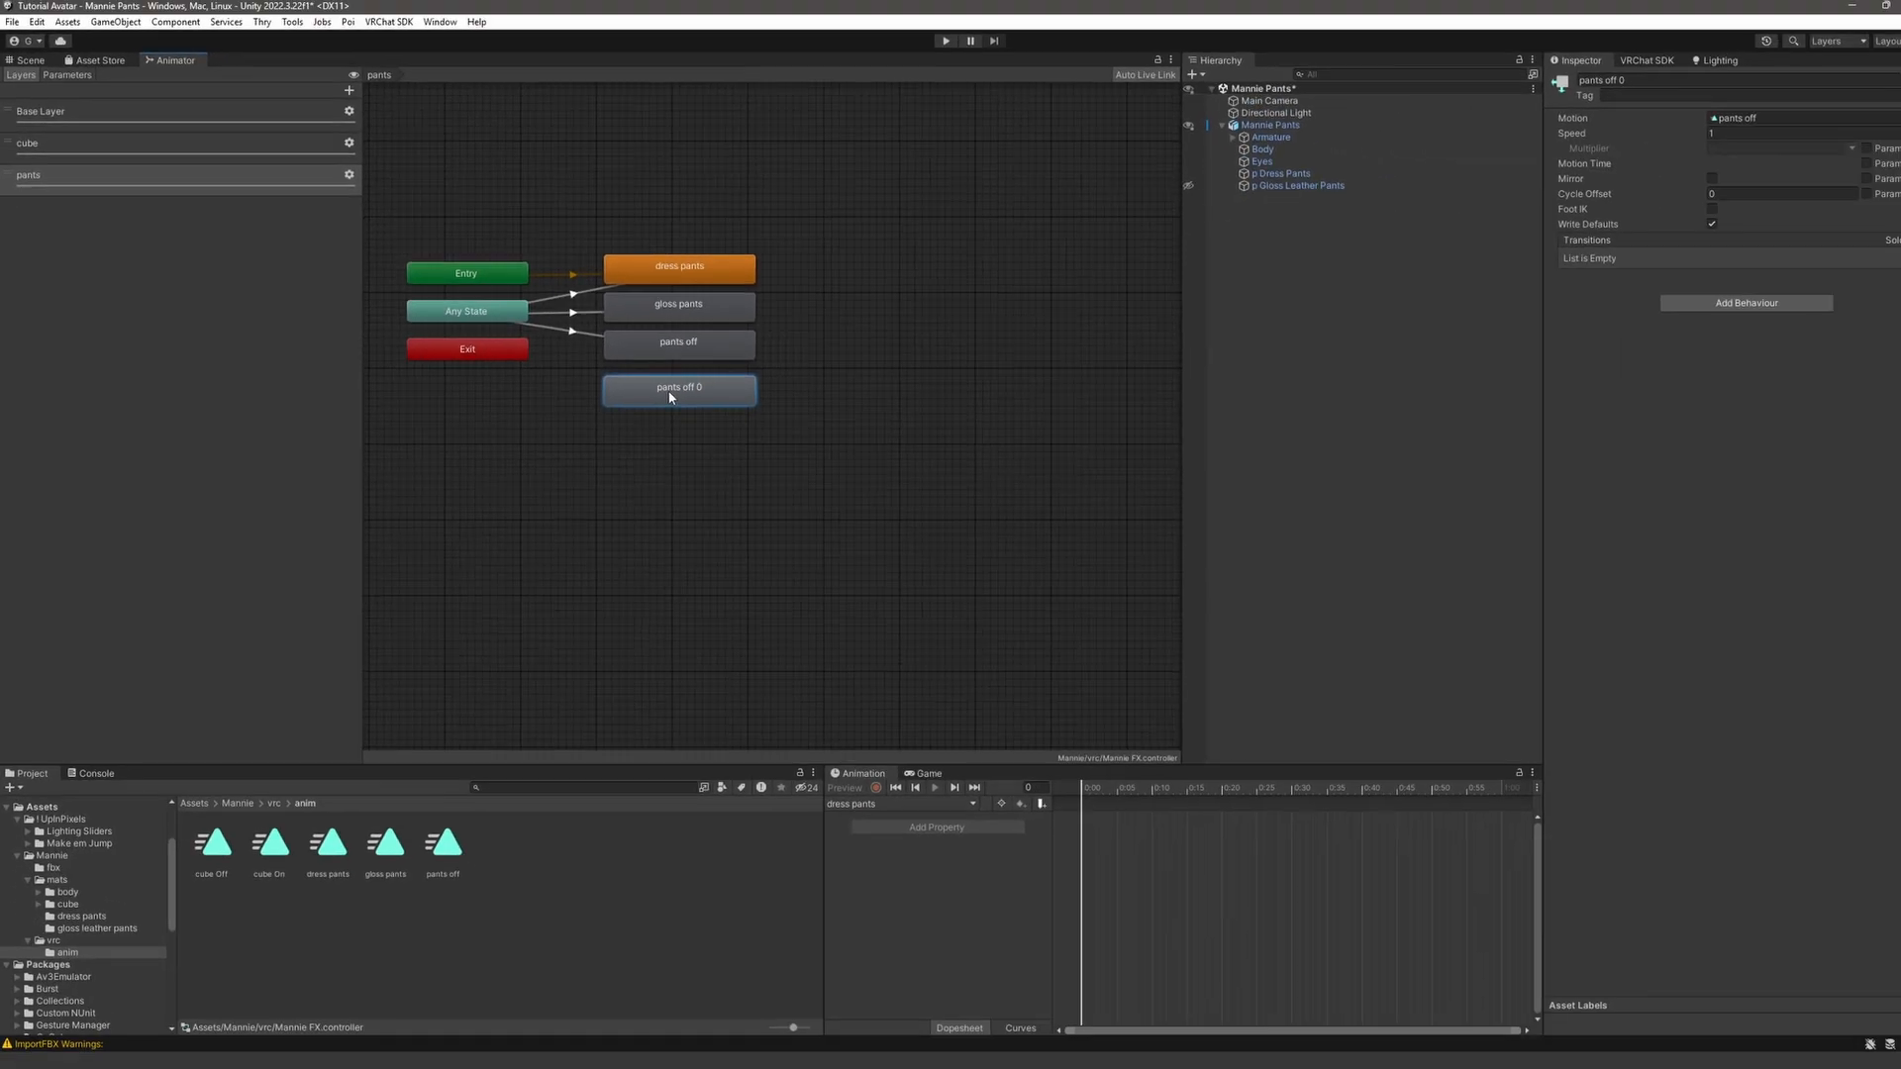
{"action": "key", "text": "Delete"}
- Turn off Has Exit Time on the Any State to gloss pants transition
{"action": "left_click", "coordinate": [564, 308]}
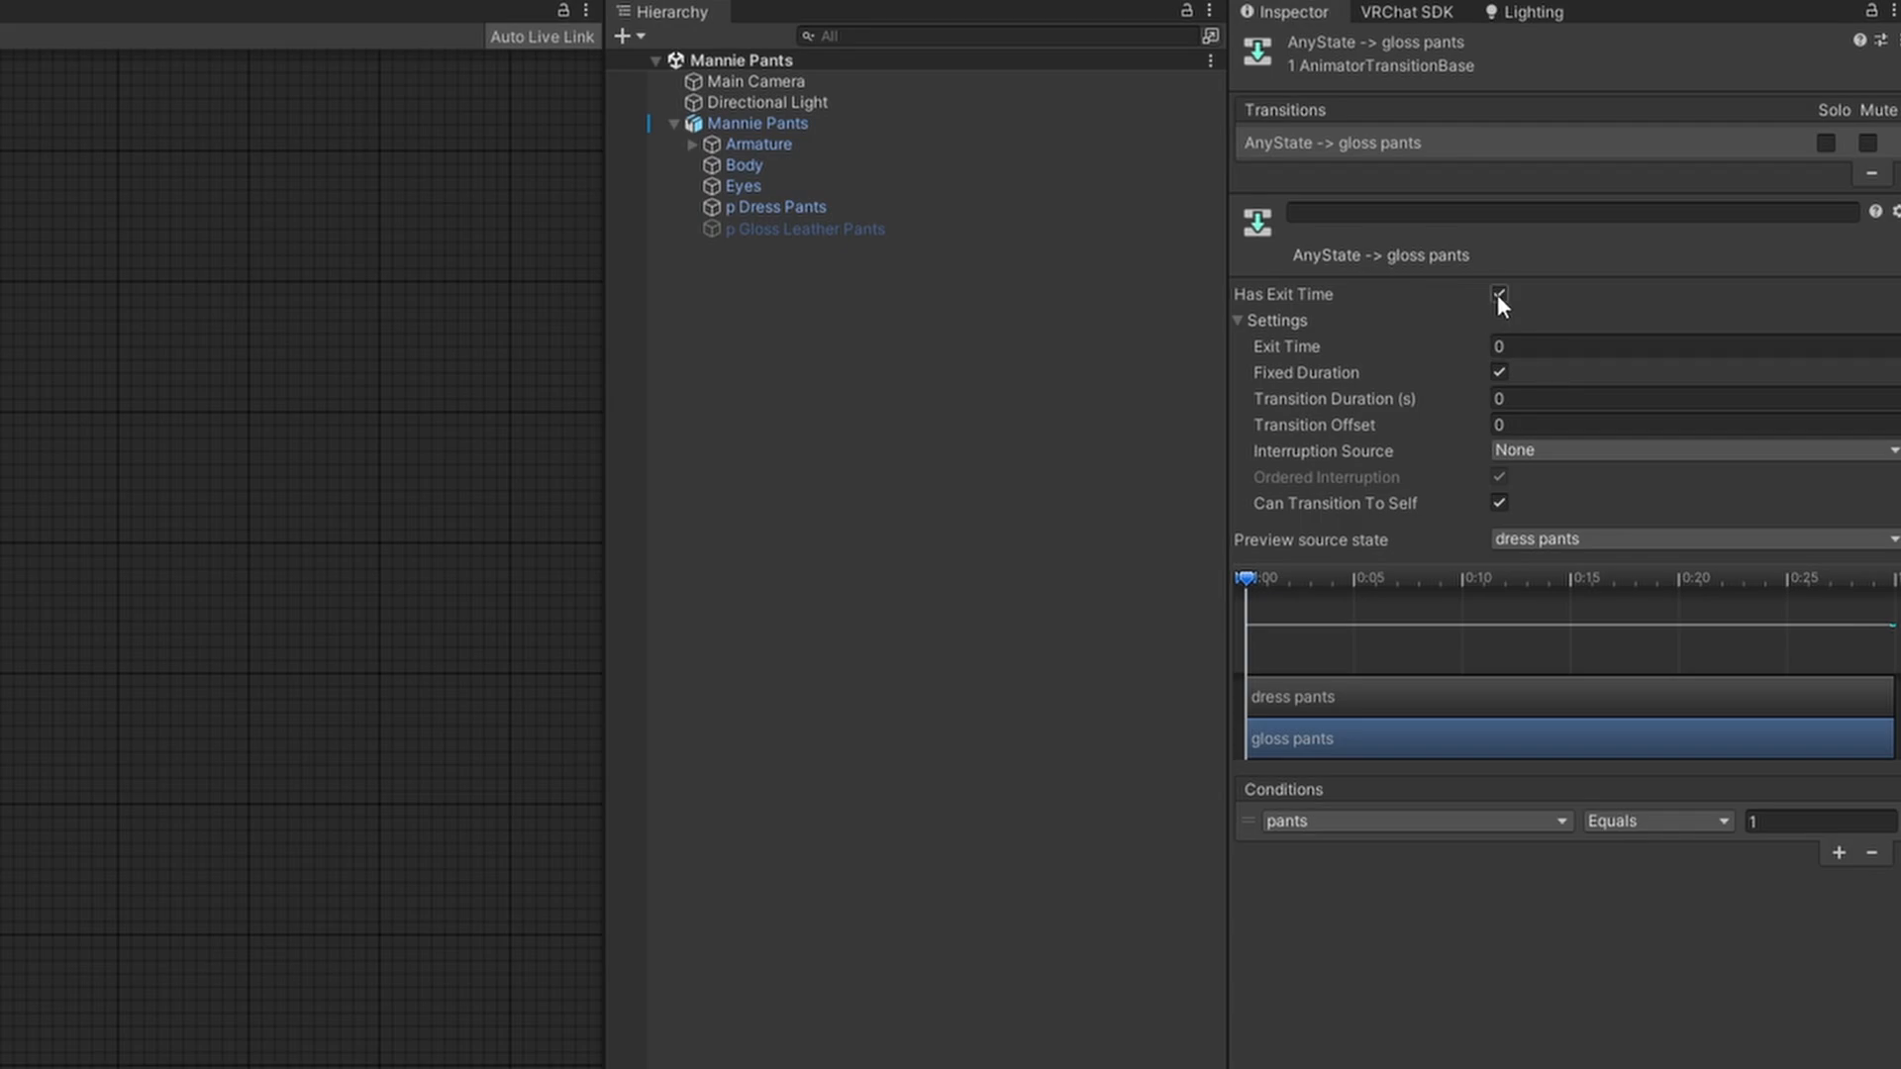
{"action": "left_click", "coordinate": [1498, 294]}
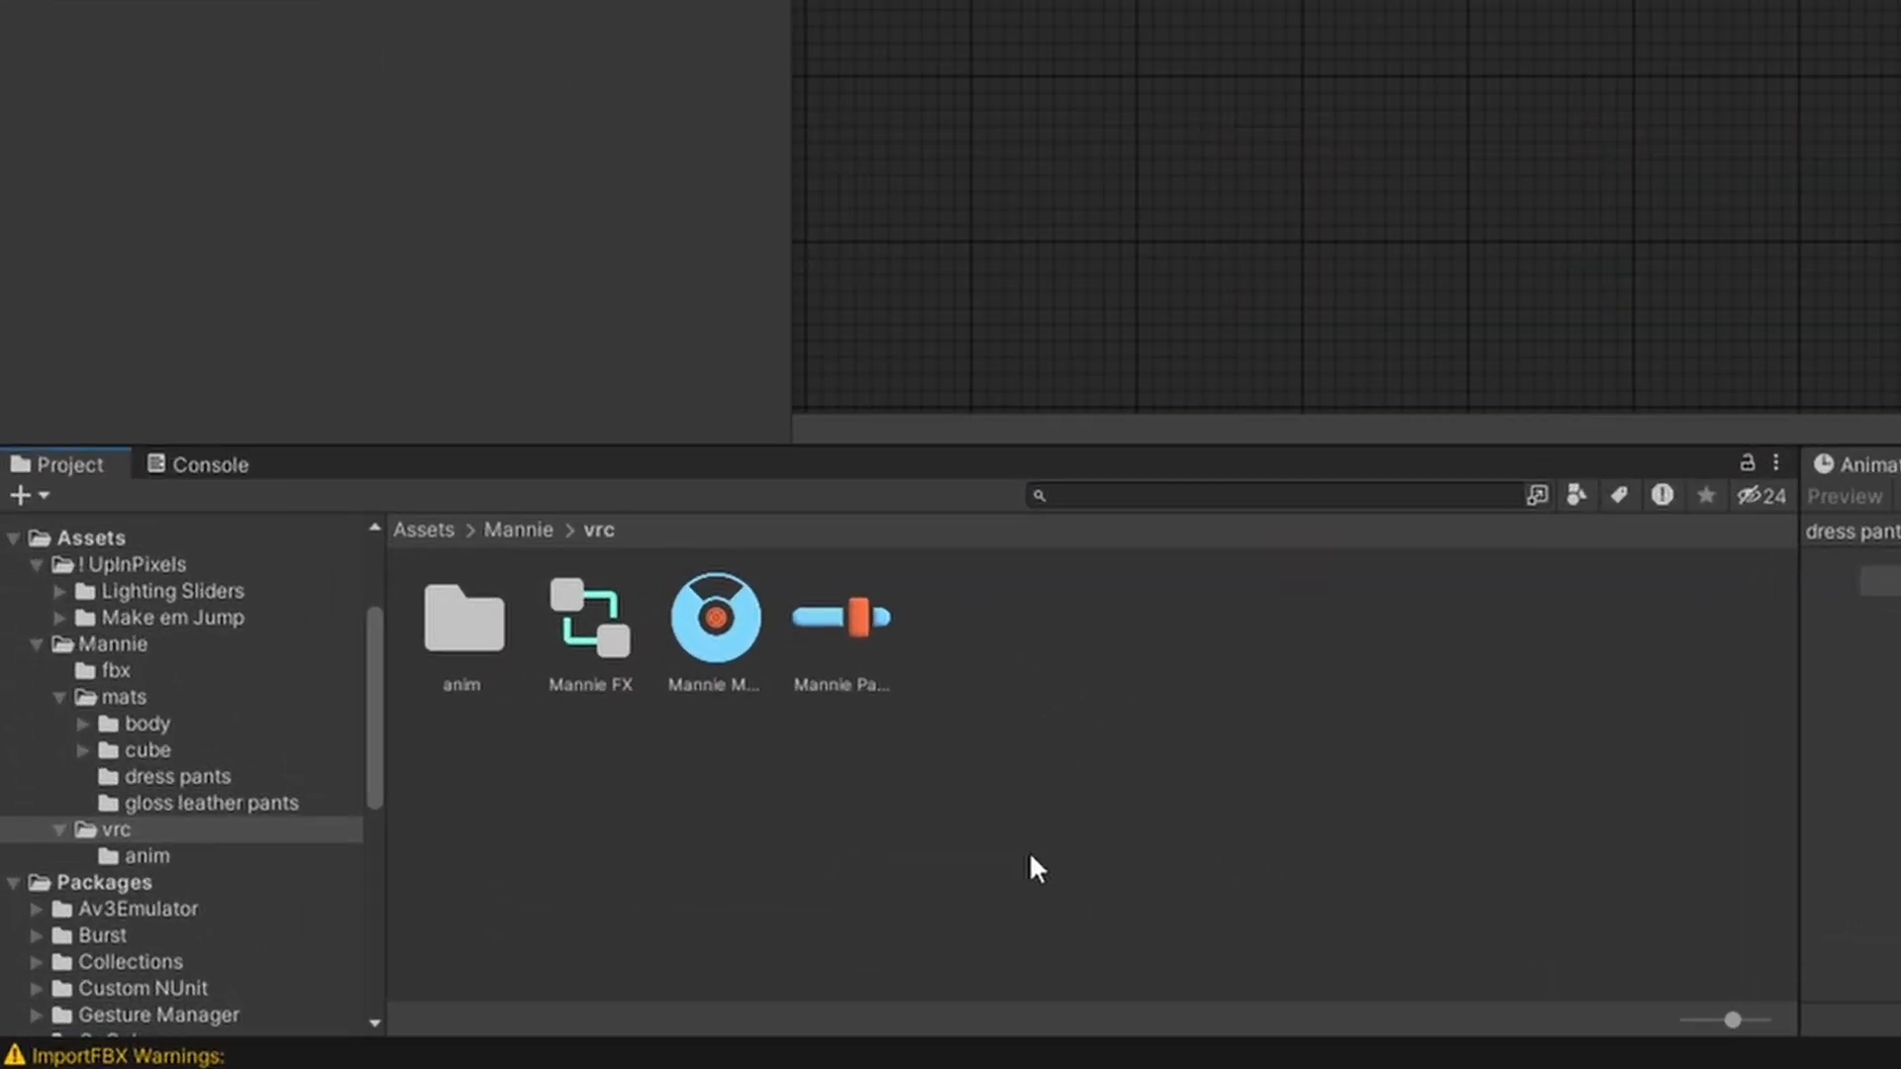
- Add an Int parameter named pants to the Mannie Para expression parameters
{"action": "left_click", "coordinate": [840, 625]}
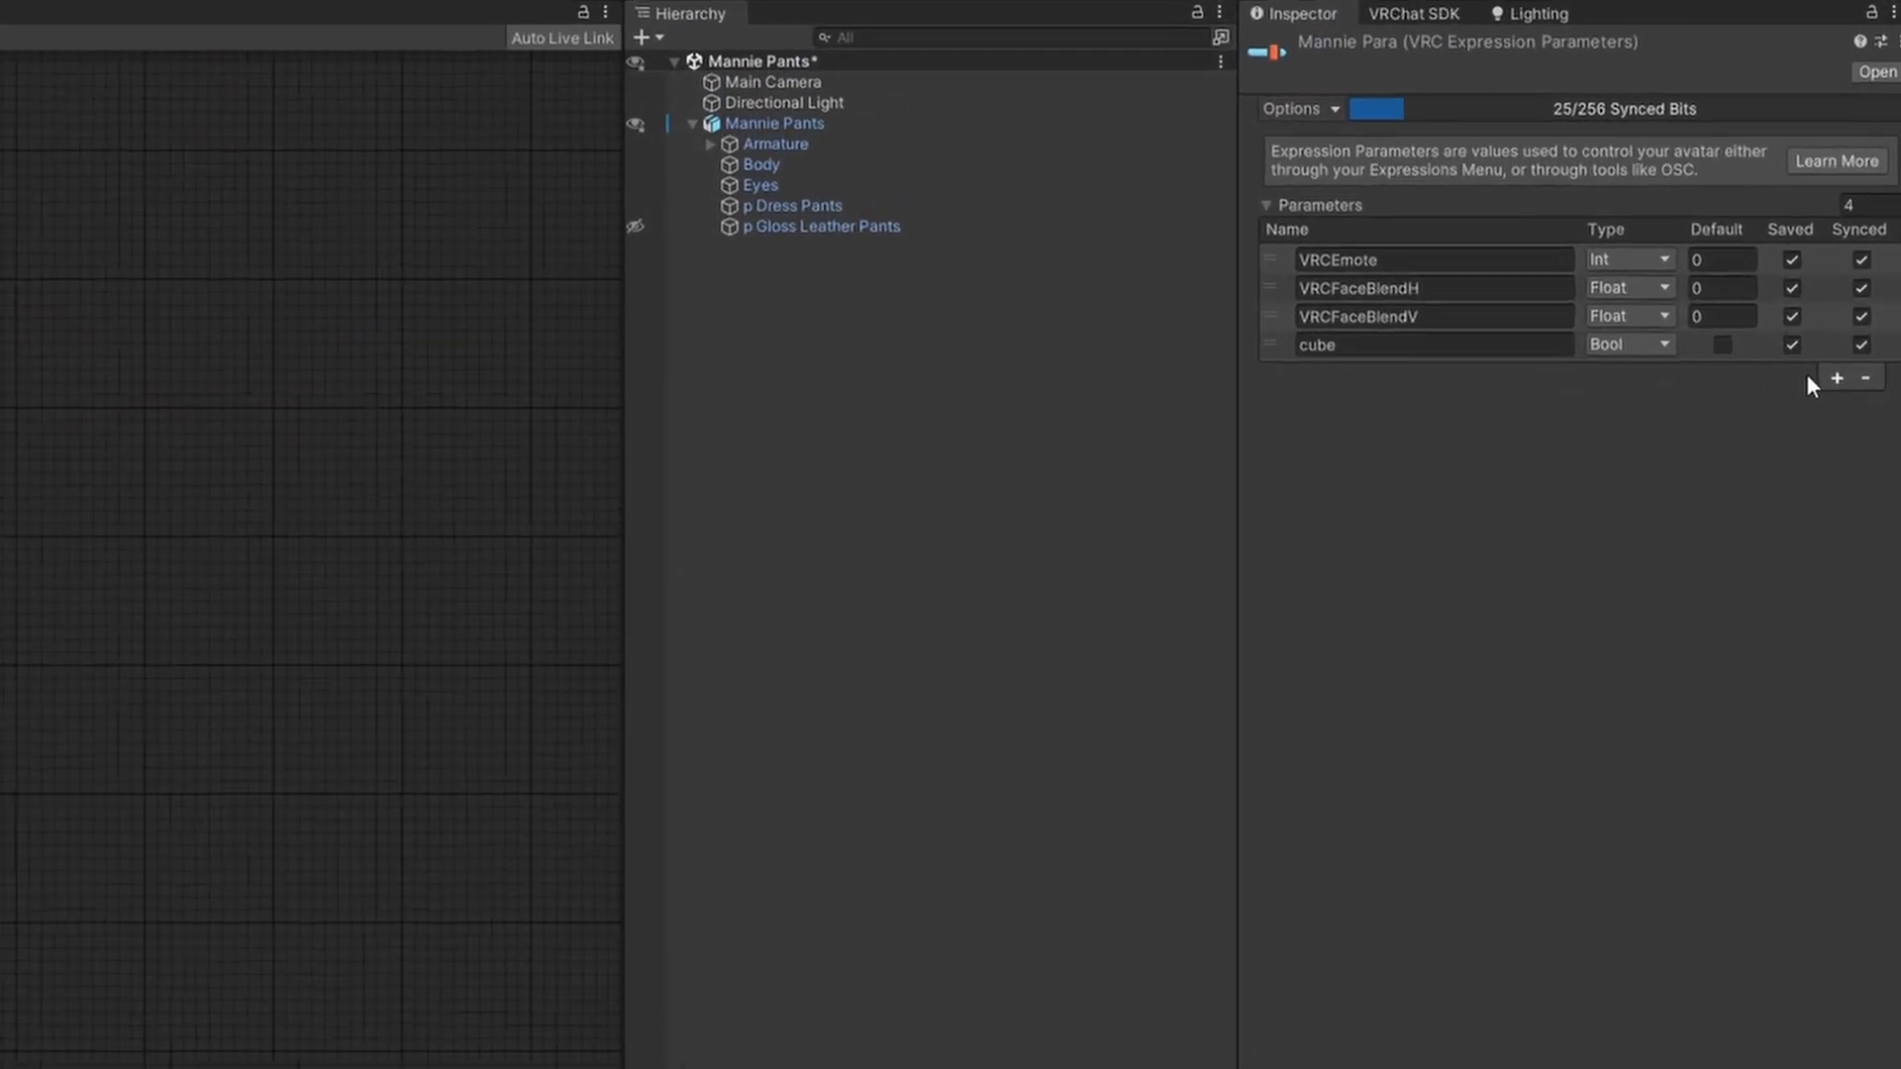
{"action": "left_click", "coordinate": [1858, 274]}
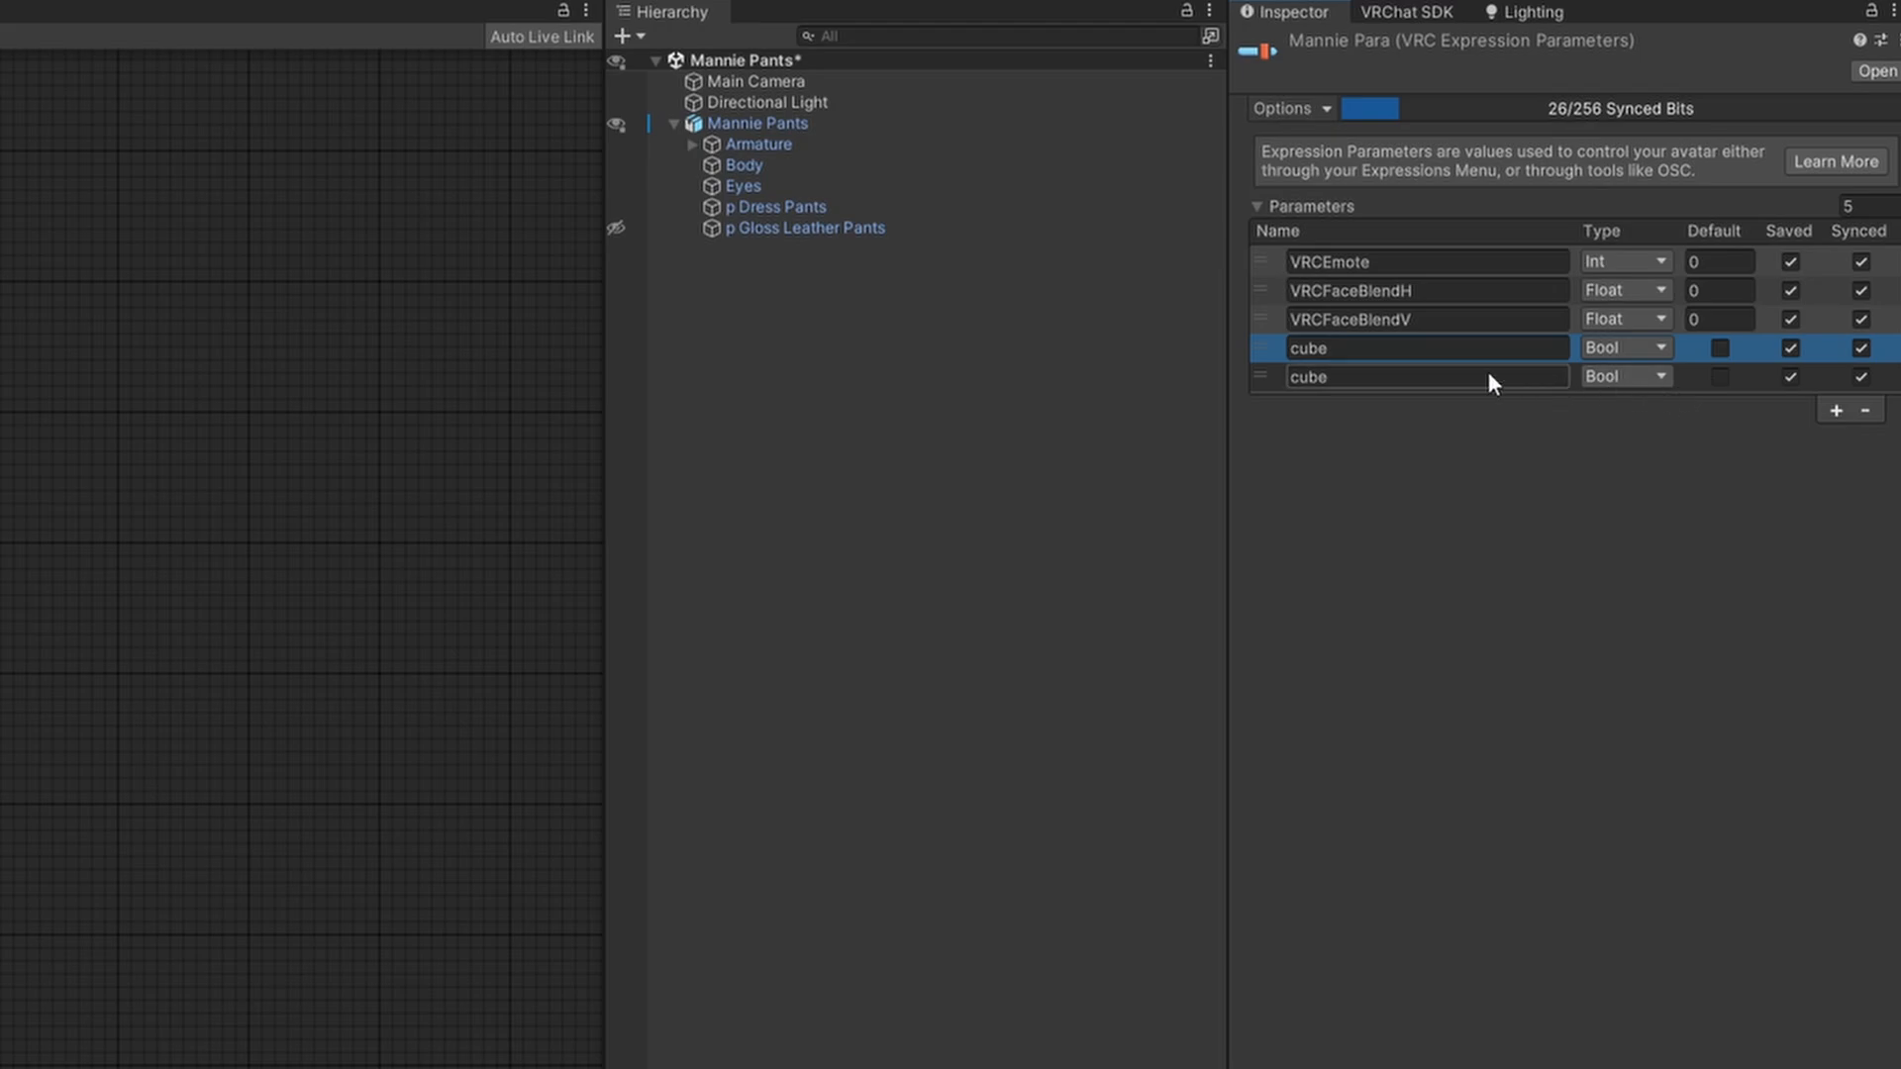
{"action": "left_click", "coordinate": [1488, 377]}
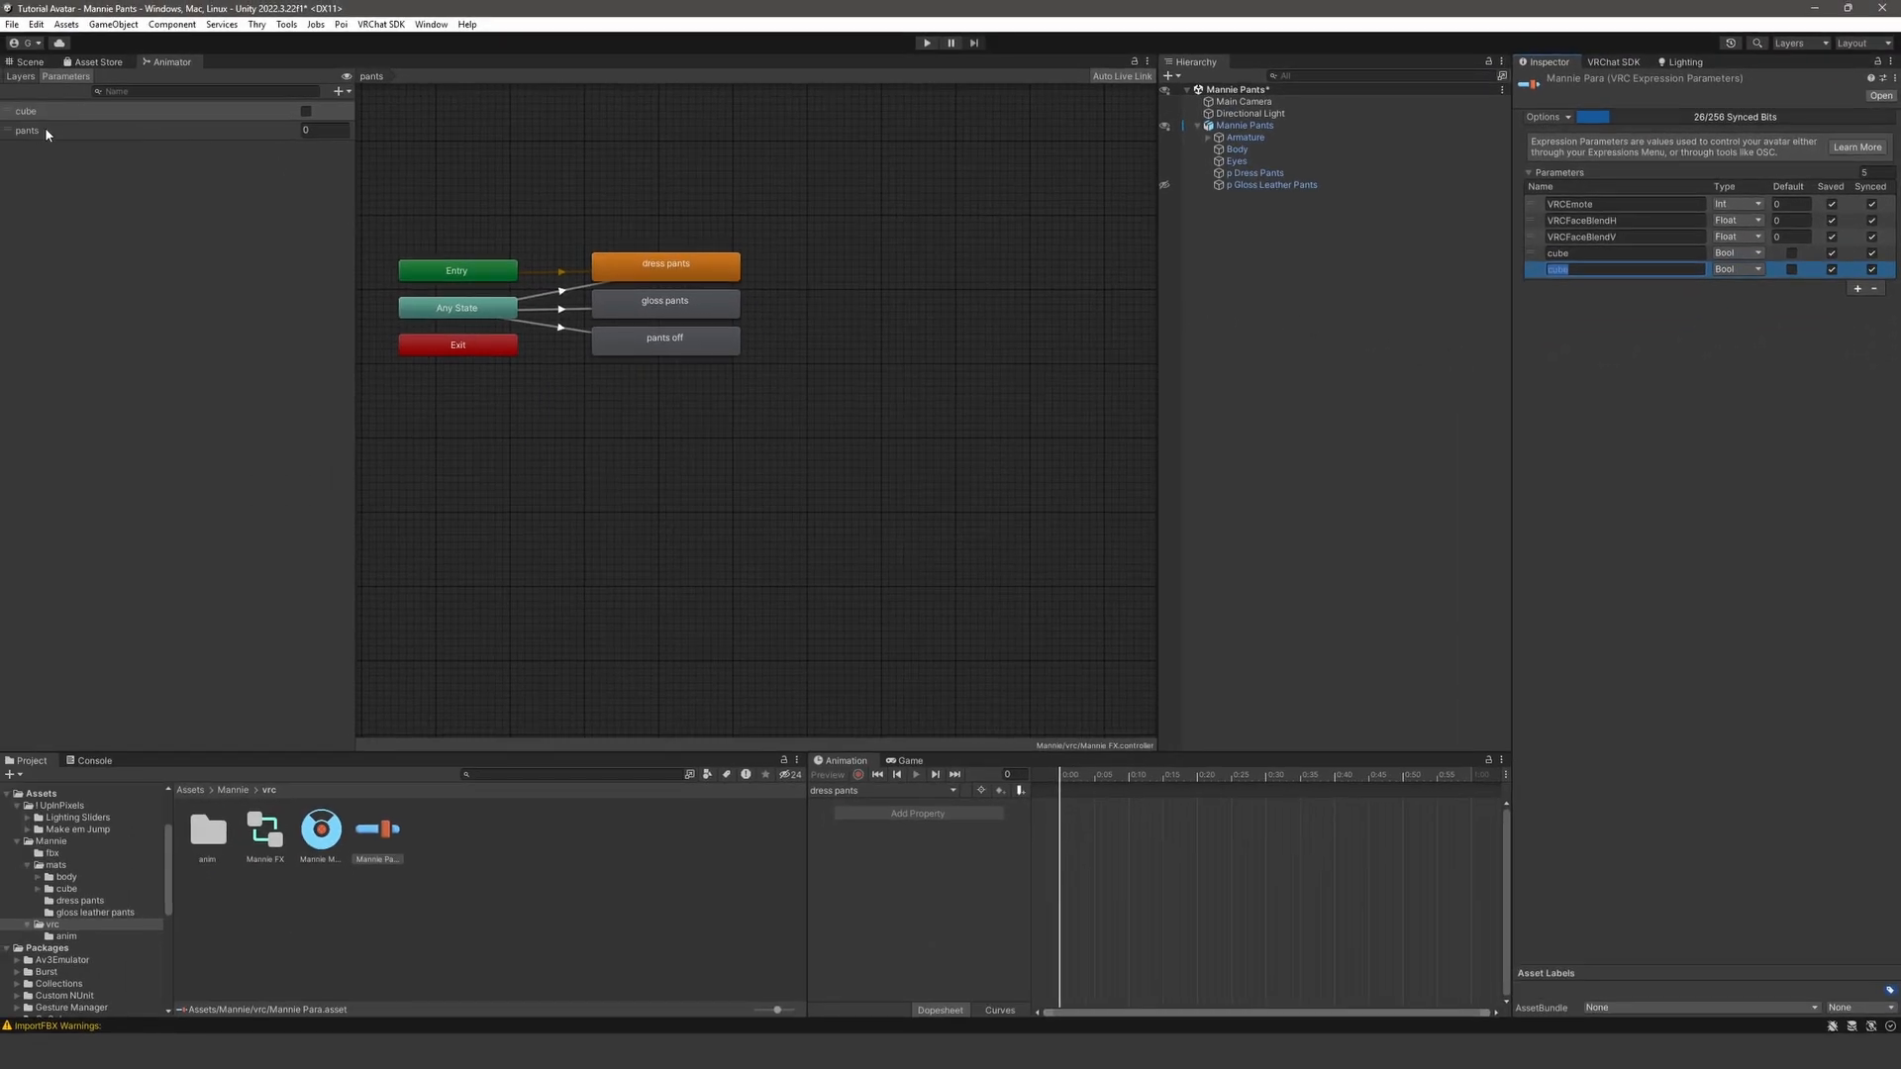
{"action": "type", "text": "pants"}
{"action": "left_click", "coordinate": [1689, 323]}
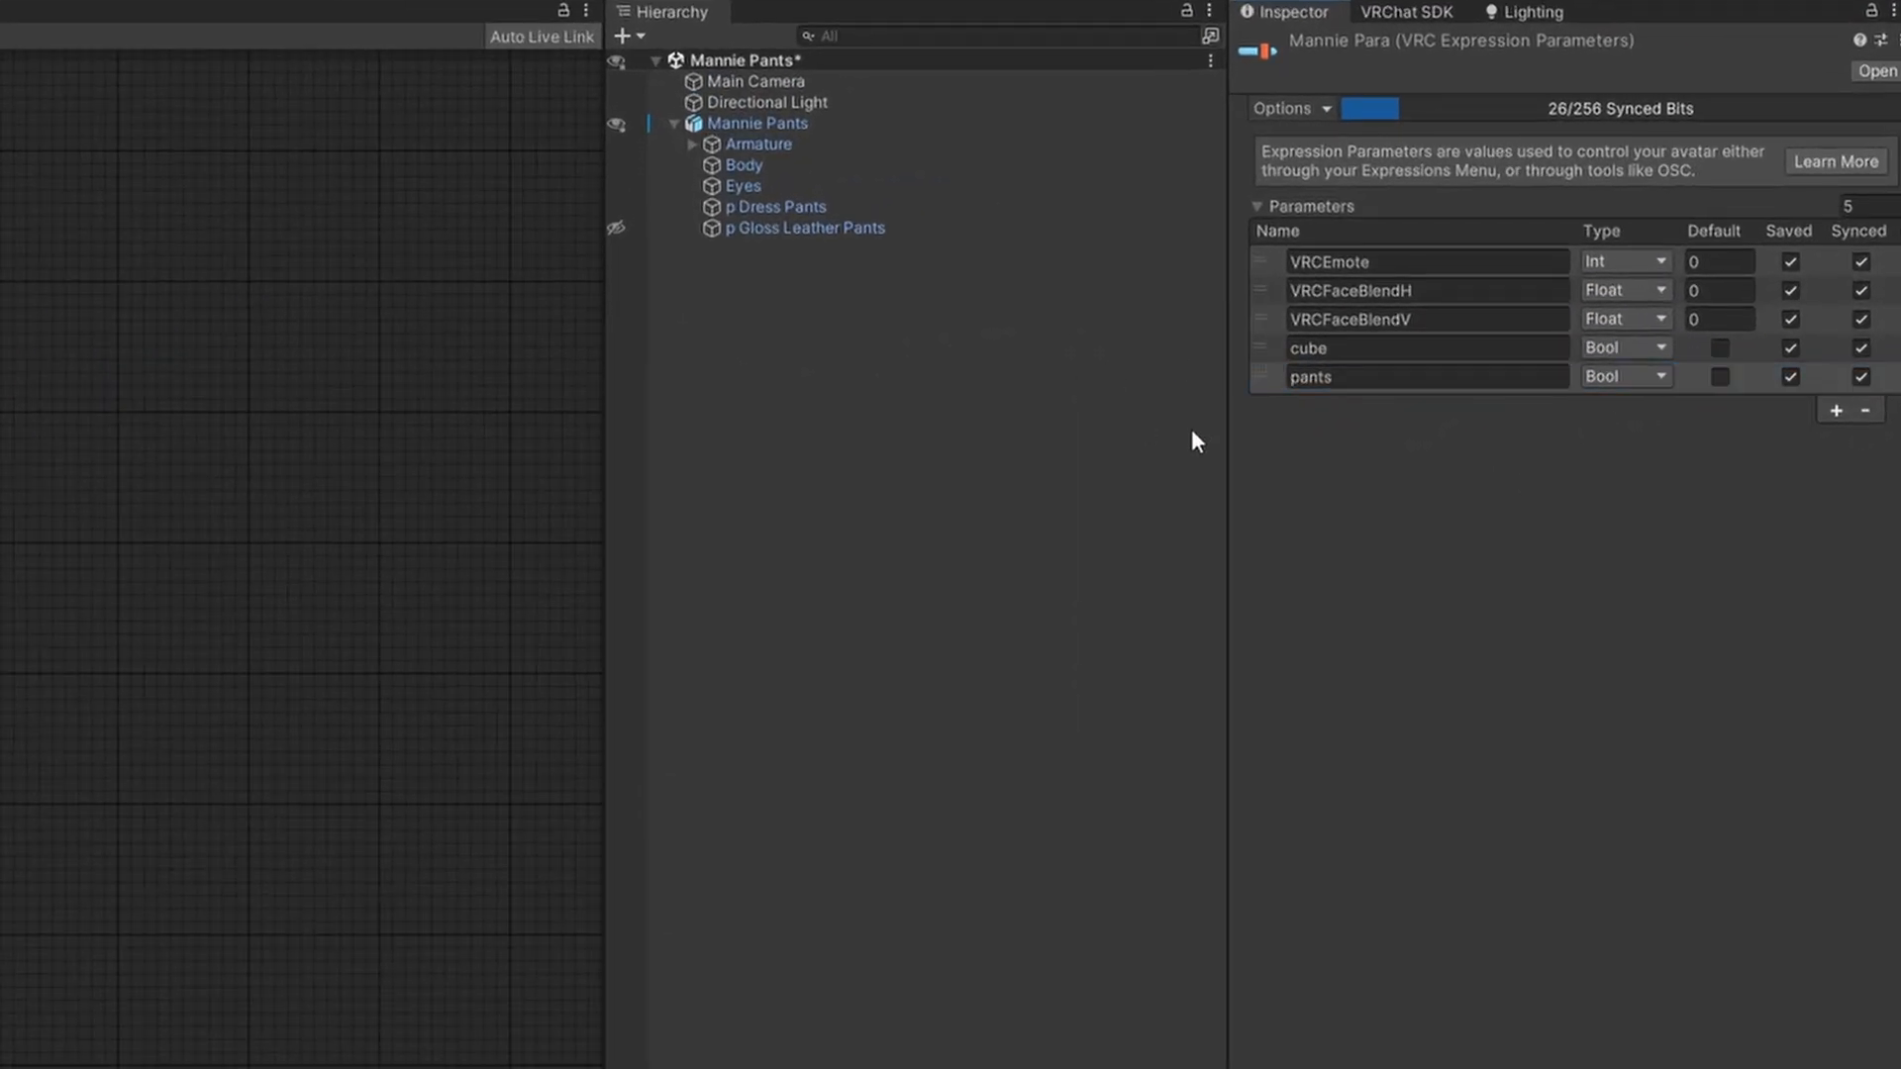
{"action": "left_click", "coordinate": [1624, 377]}
{"action": "left_click", "coordinate": [1624, 404]}
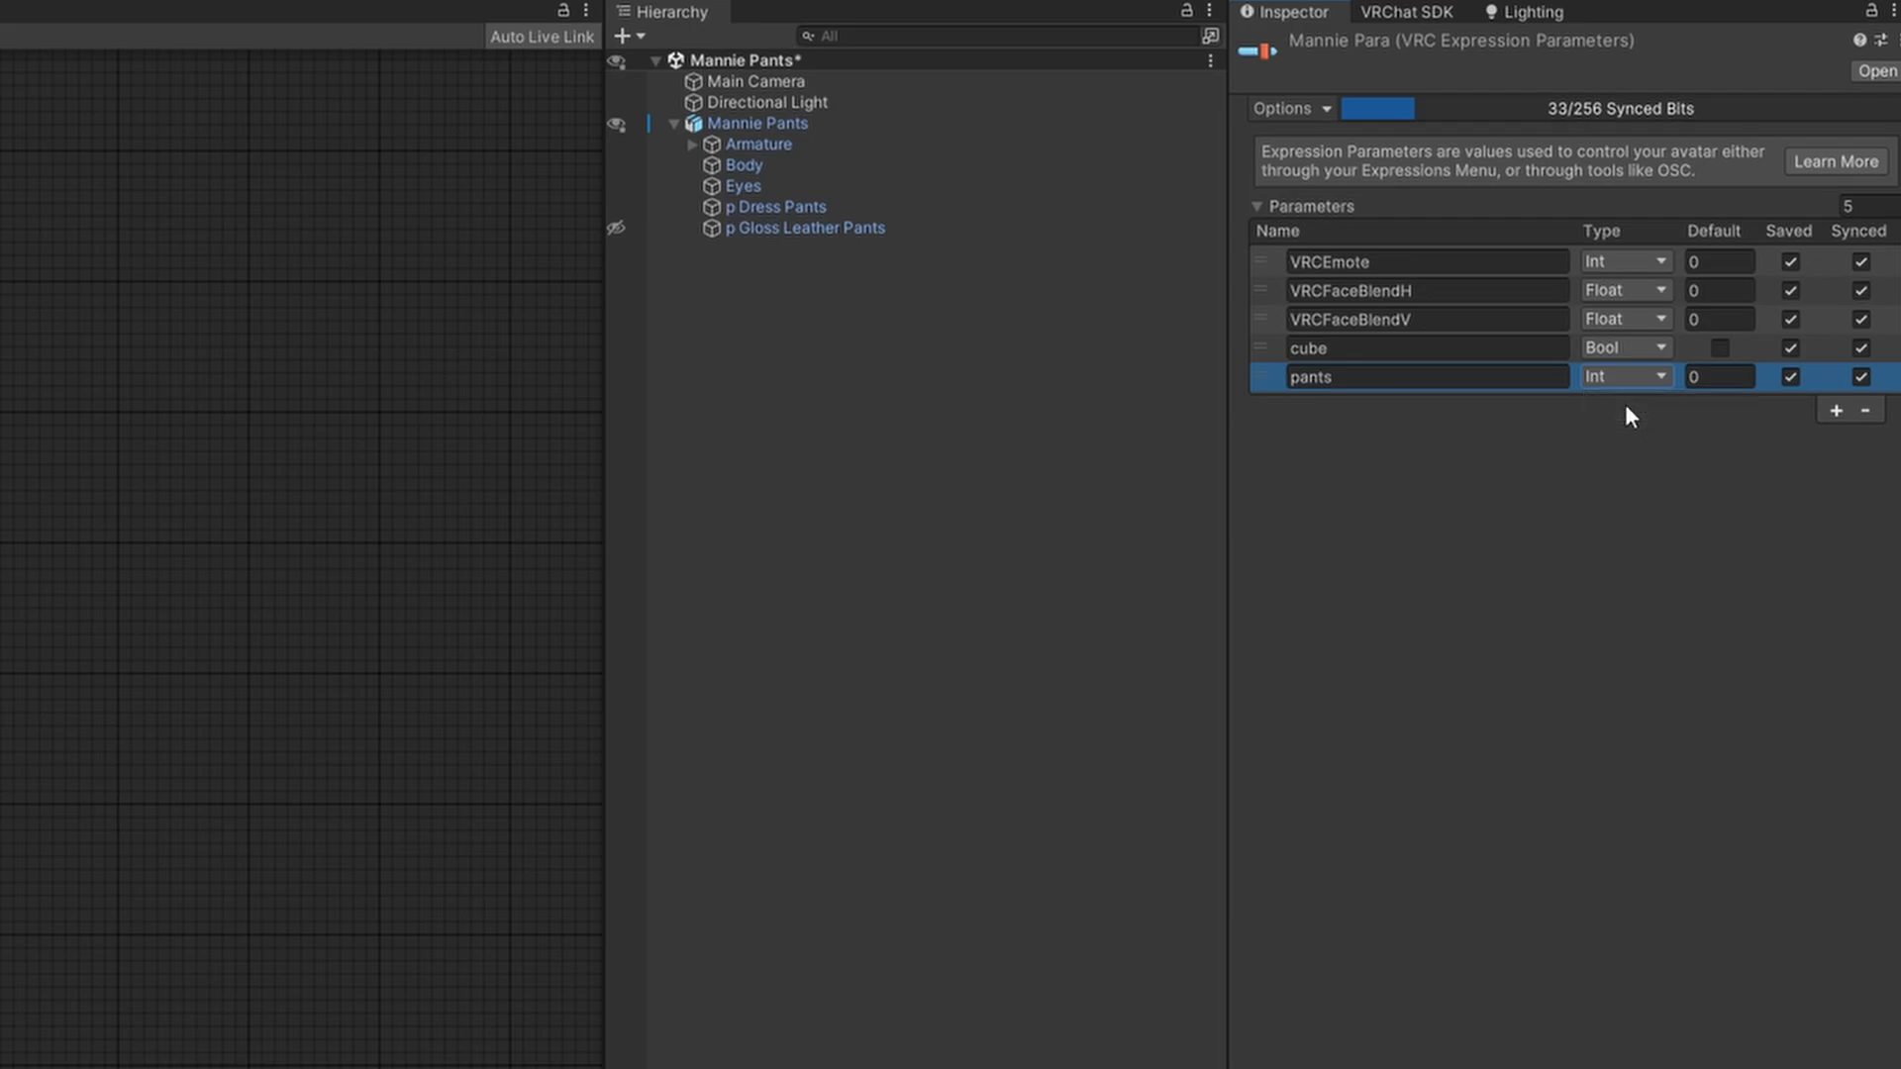
{"action": "left_click", "coordinate": [1697, 438]}
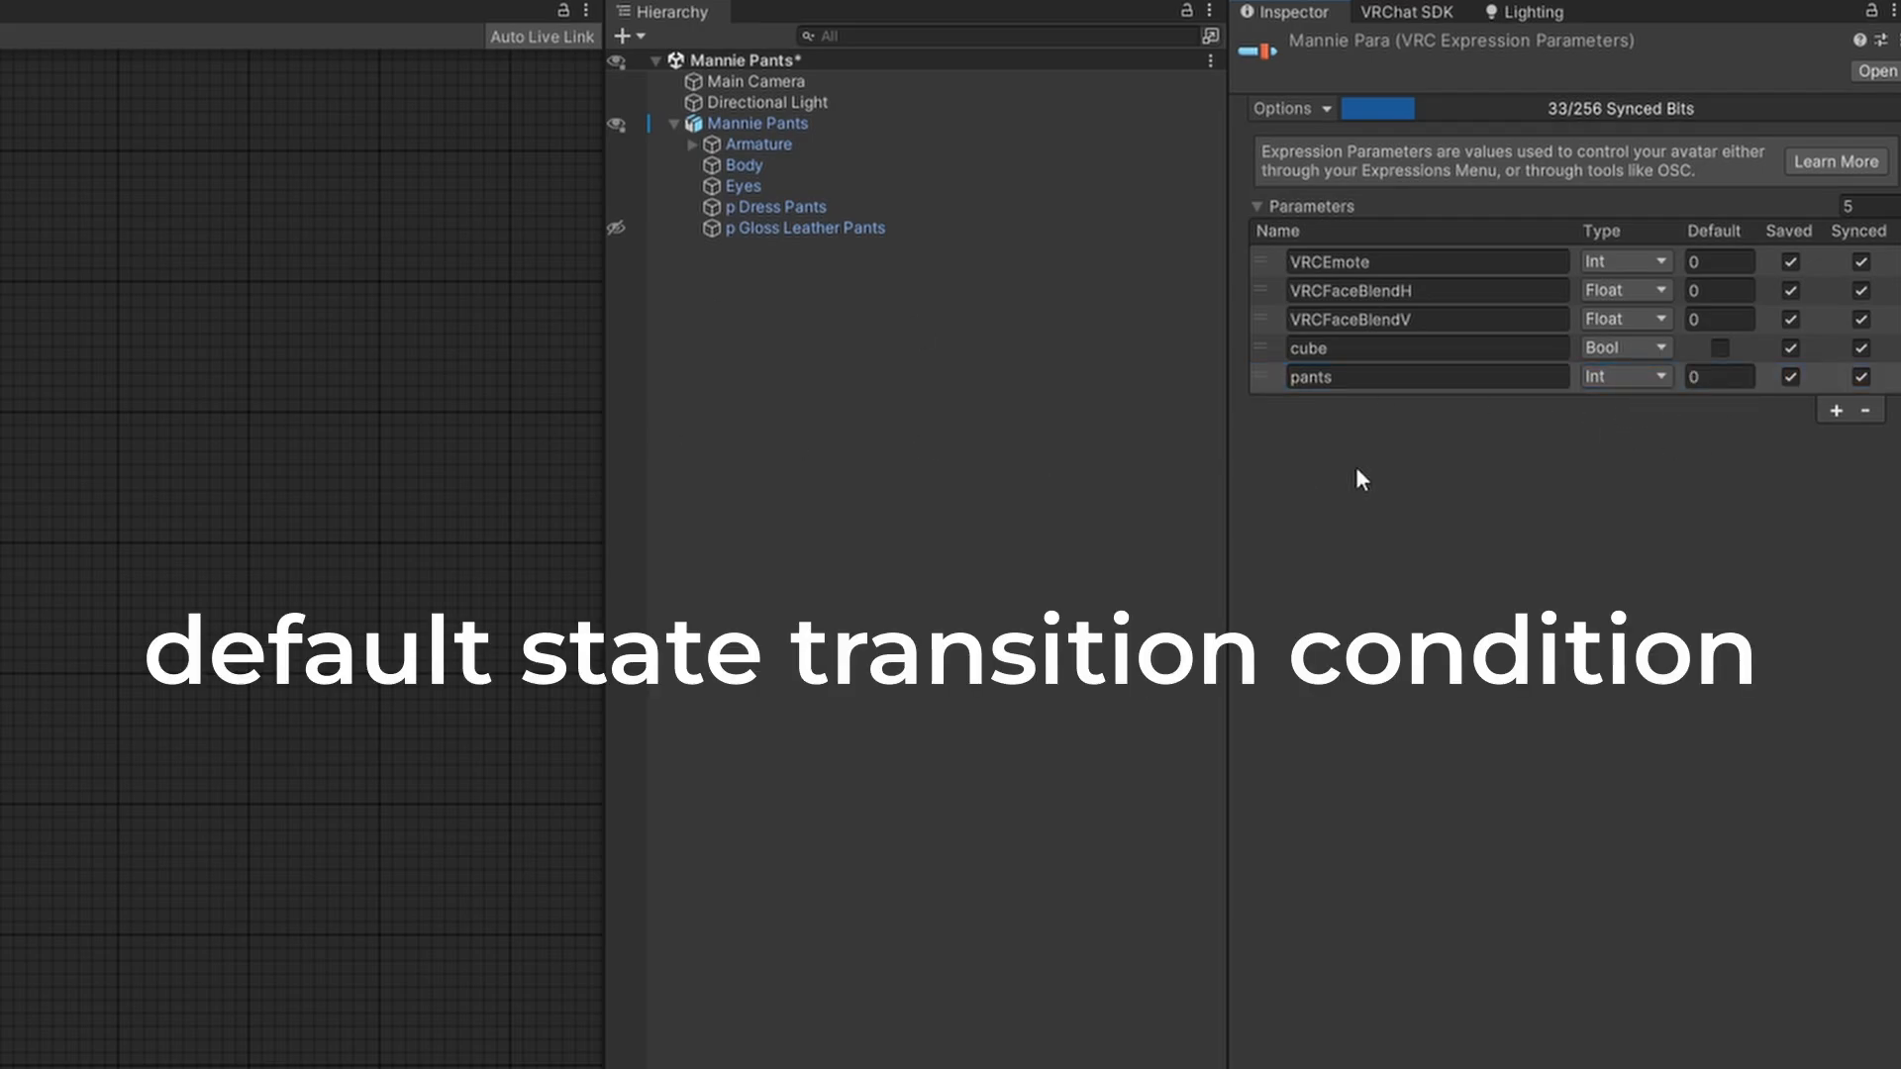
{"action": "left_click", "coordinate": [1791, 384]}
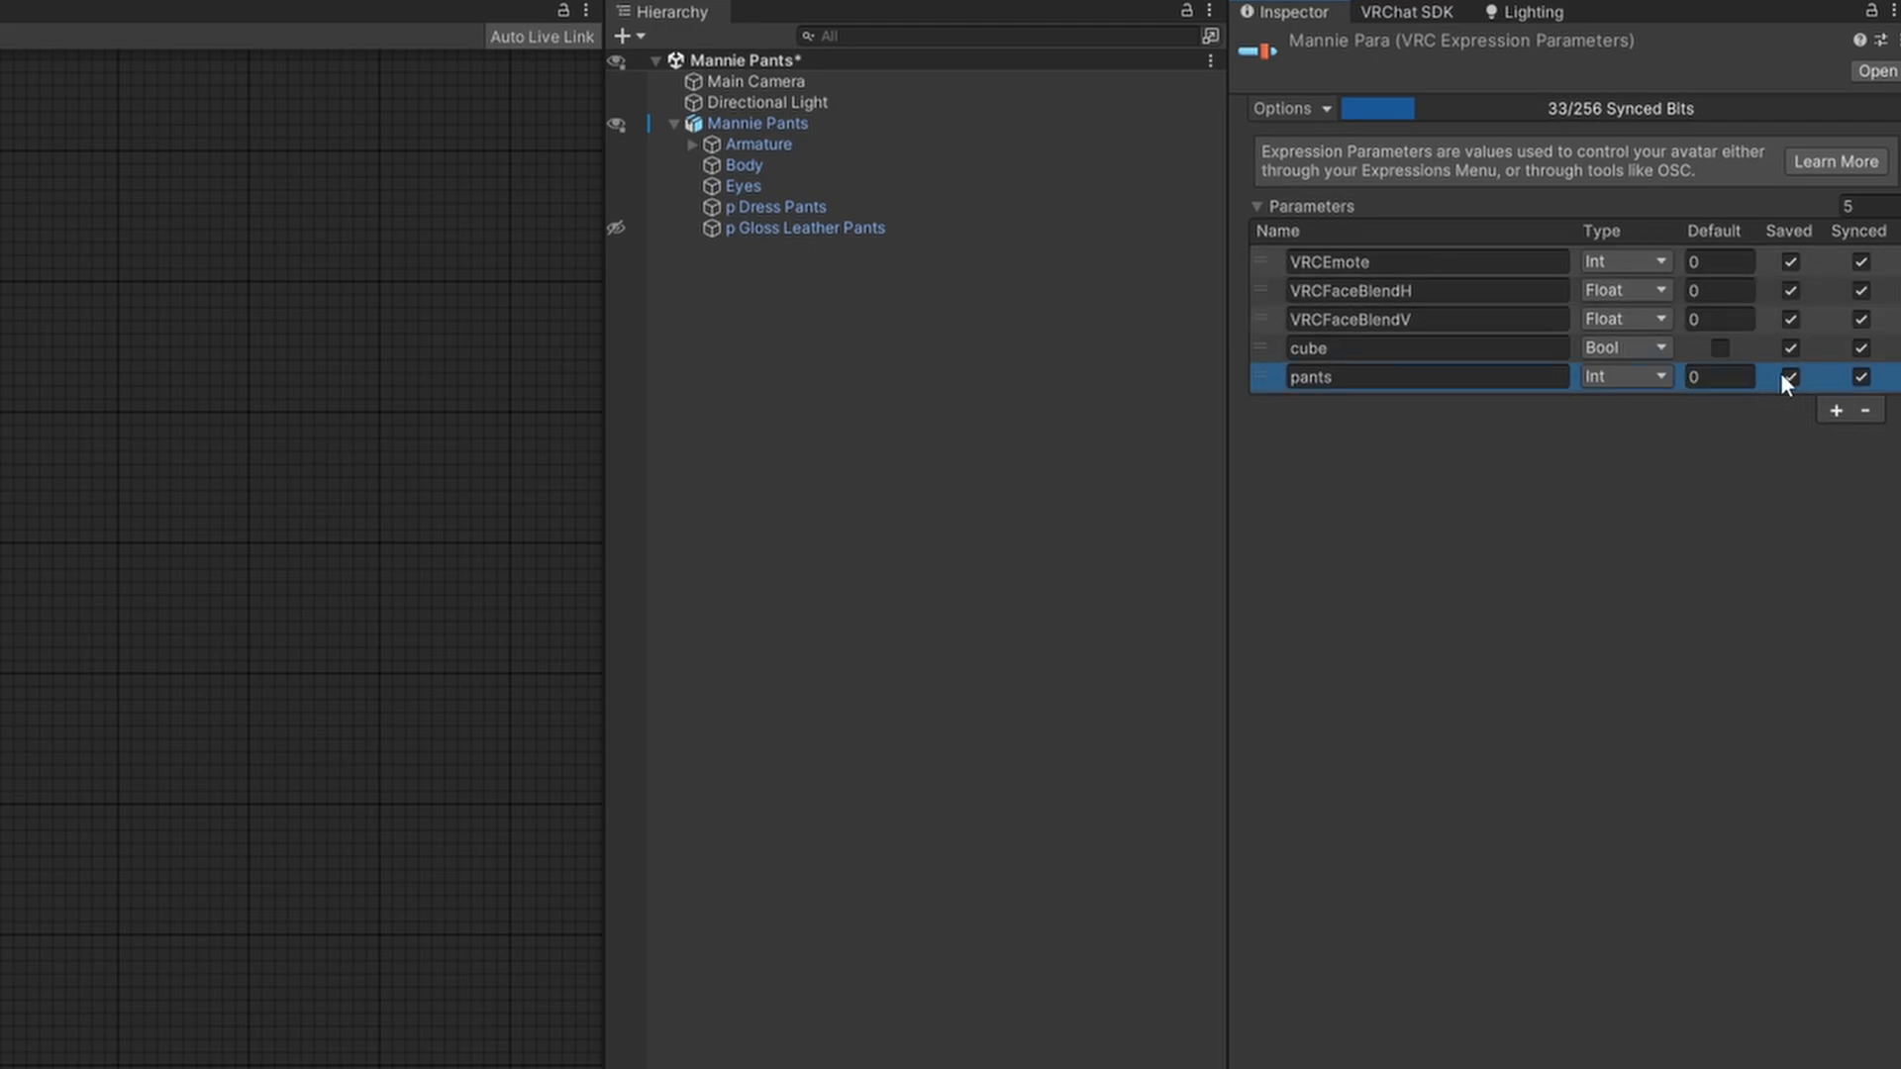
{"action": "left_click", "coordinate": [1807, 473]}
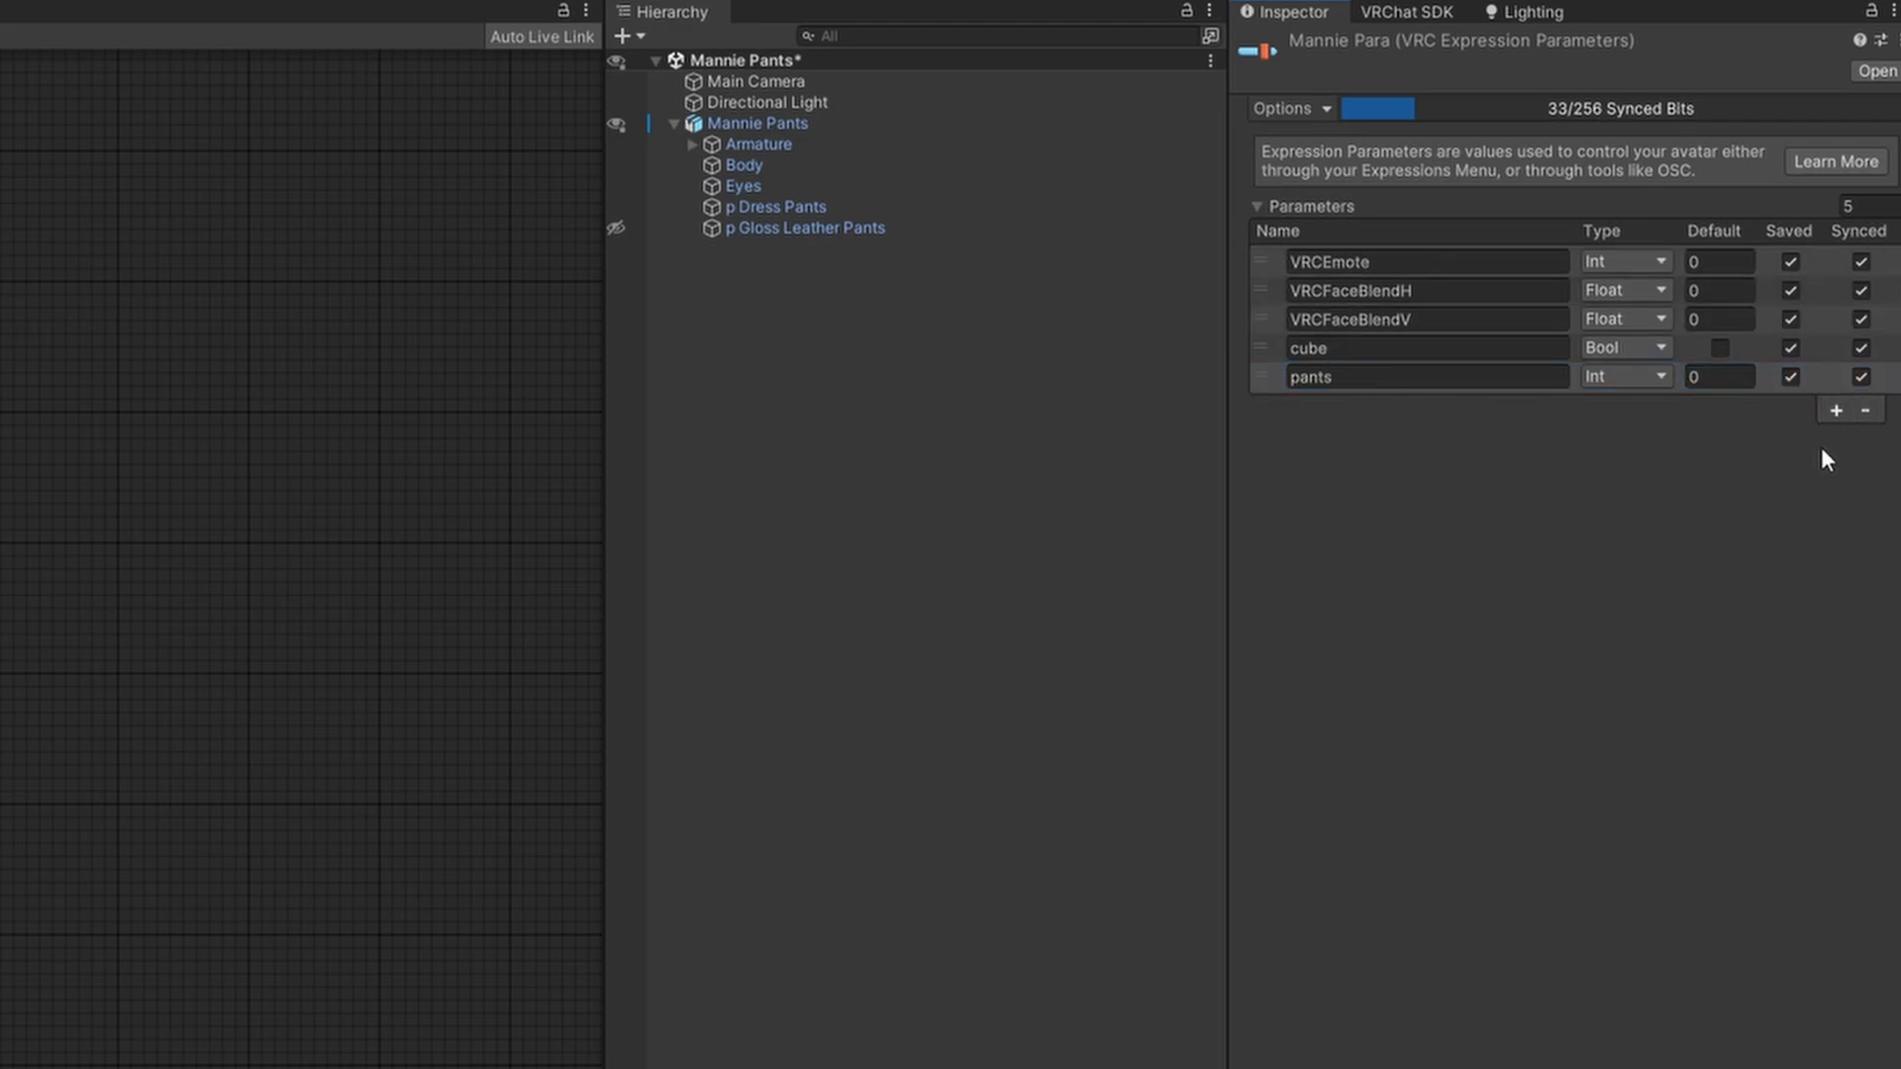
{"action": "left_click", "coordinate": [1820, 382]}
{"action": "left_click", "coordinate": [1792, 479]}
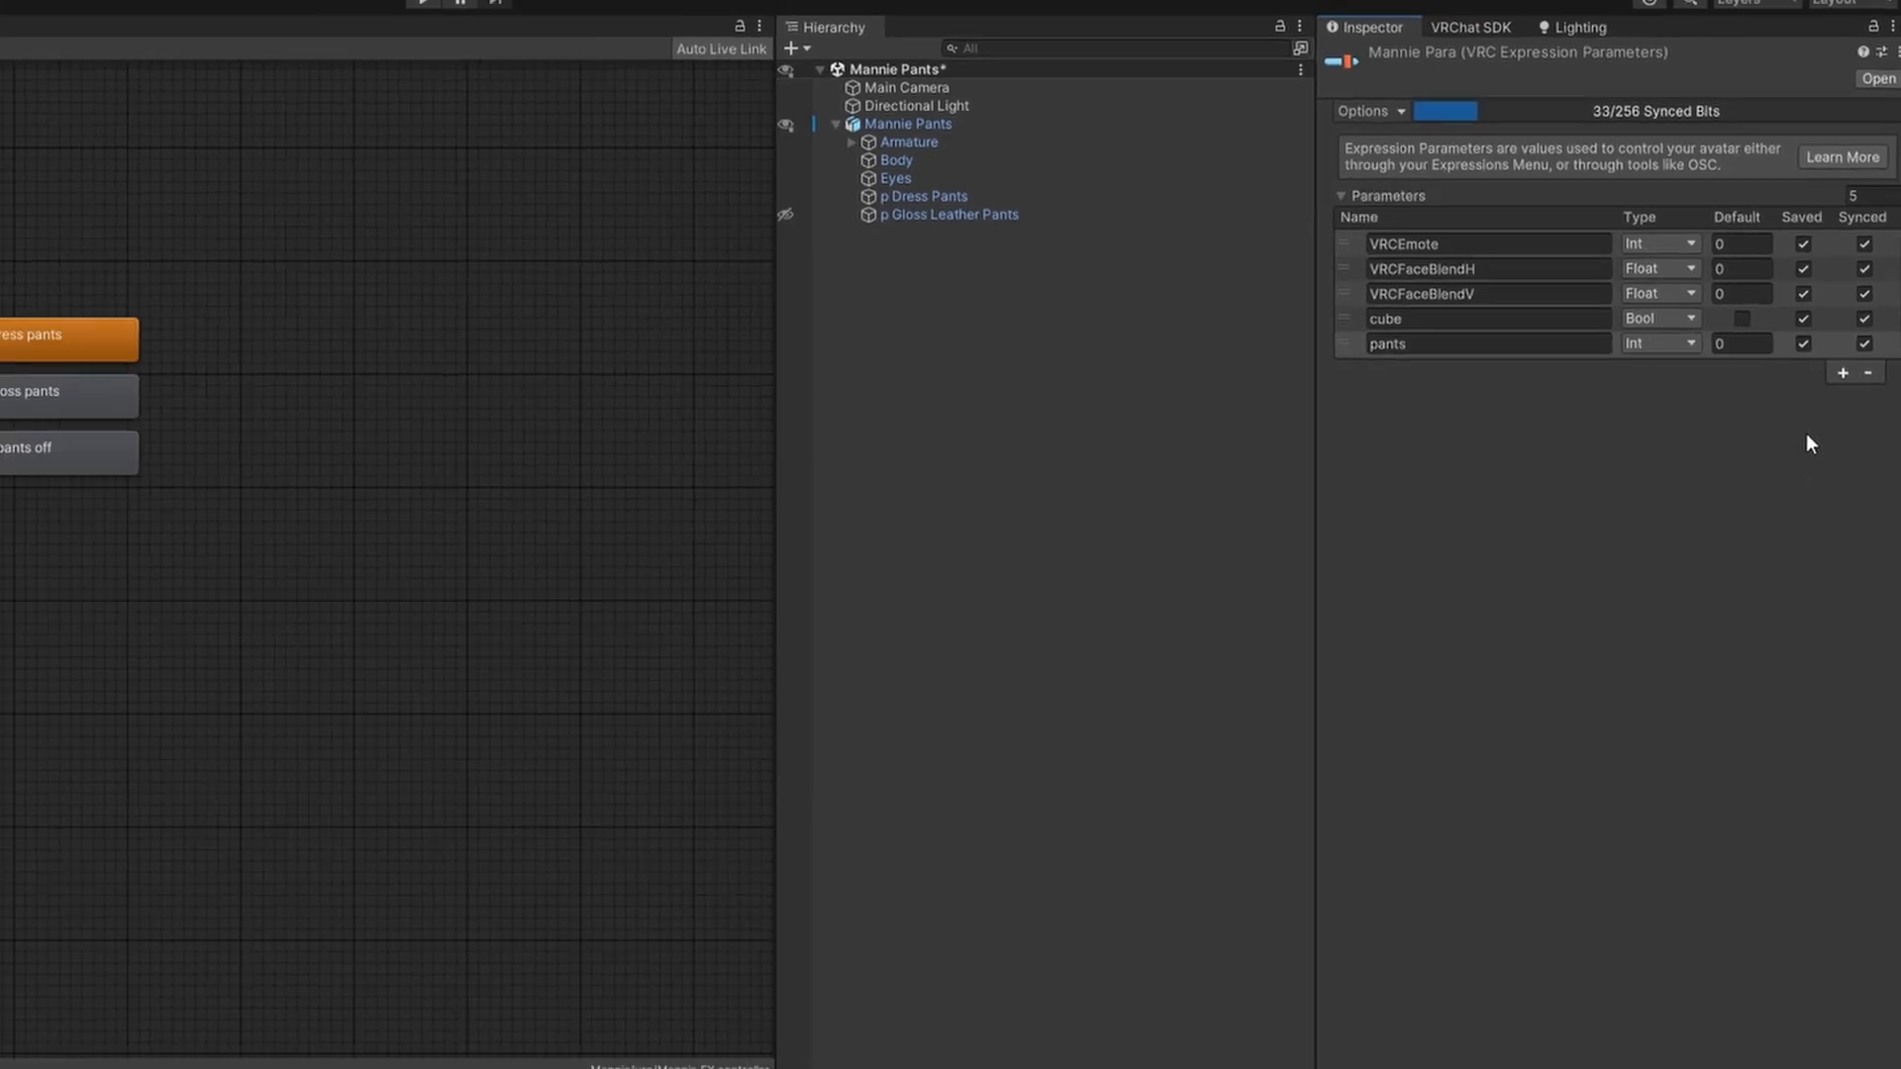
- Add a new Toggle control to the Mannie Menu expressions menu
{"action": "left_click", "coordinate": [550, 900]}
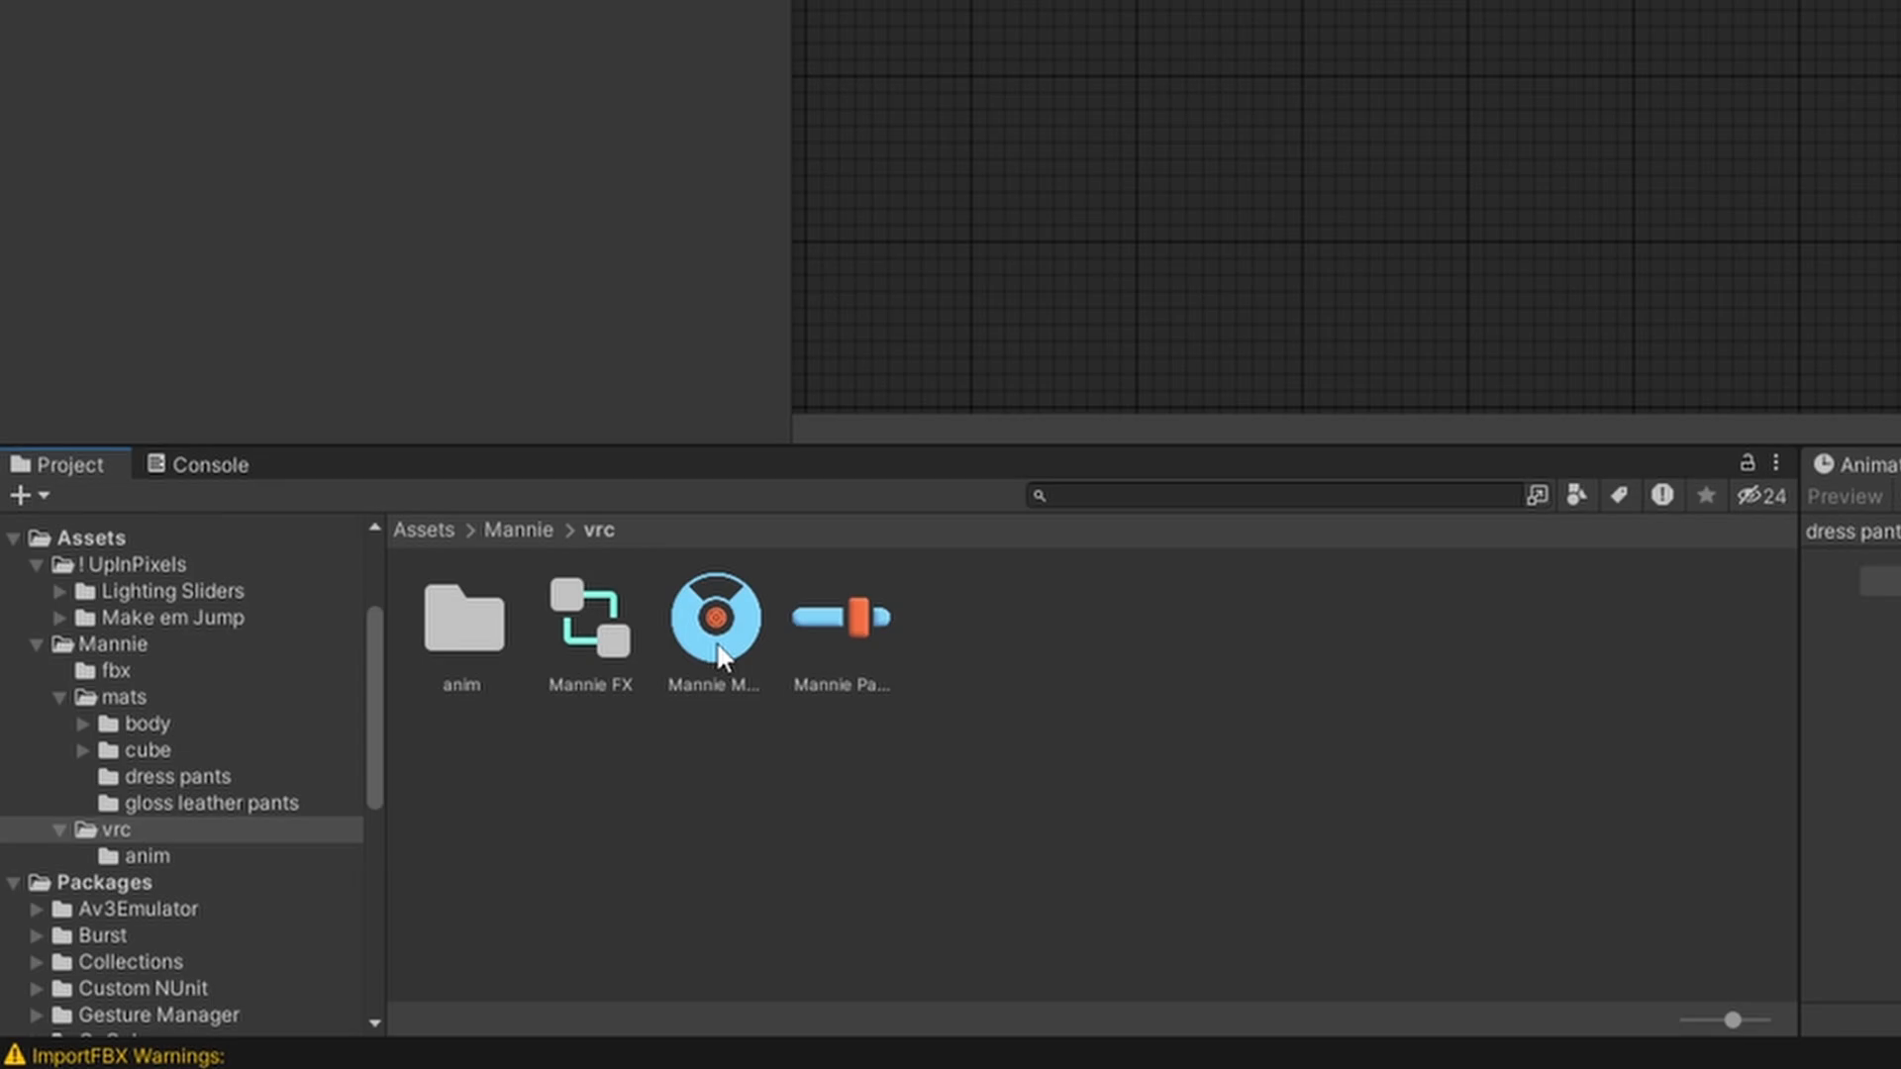
{"action": "left_click", "coordinate": [719, 655]}
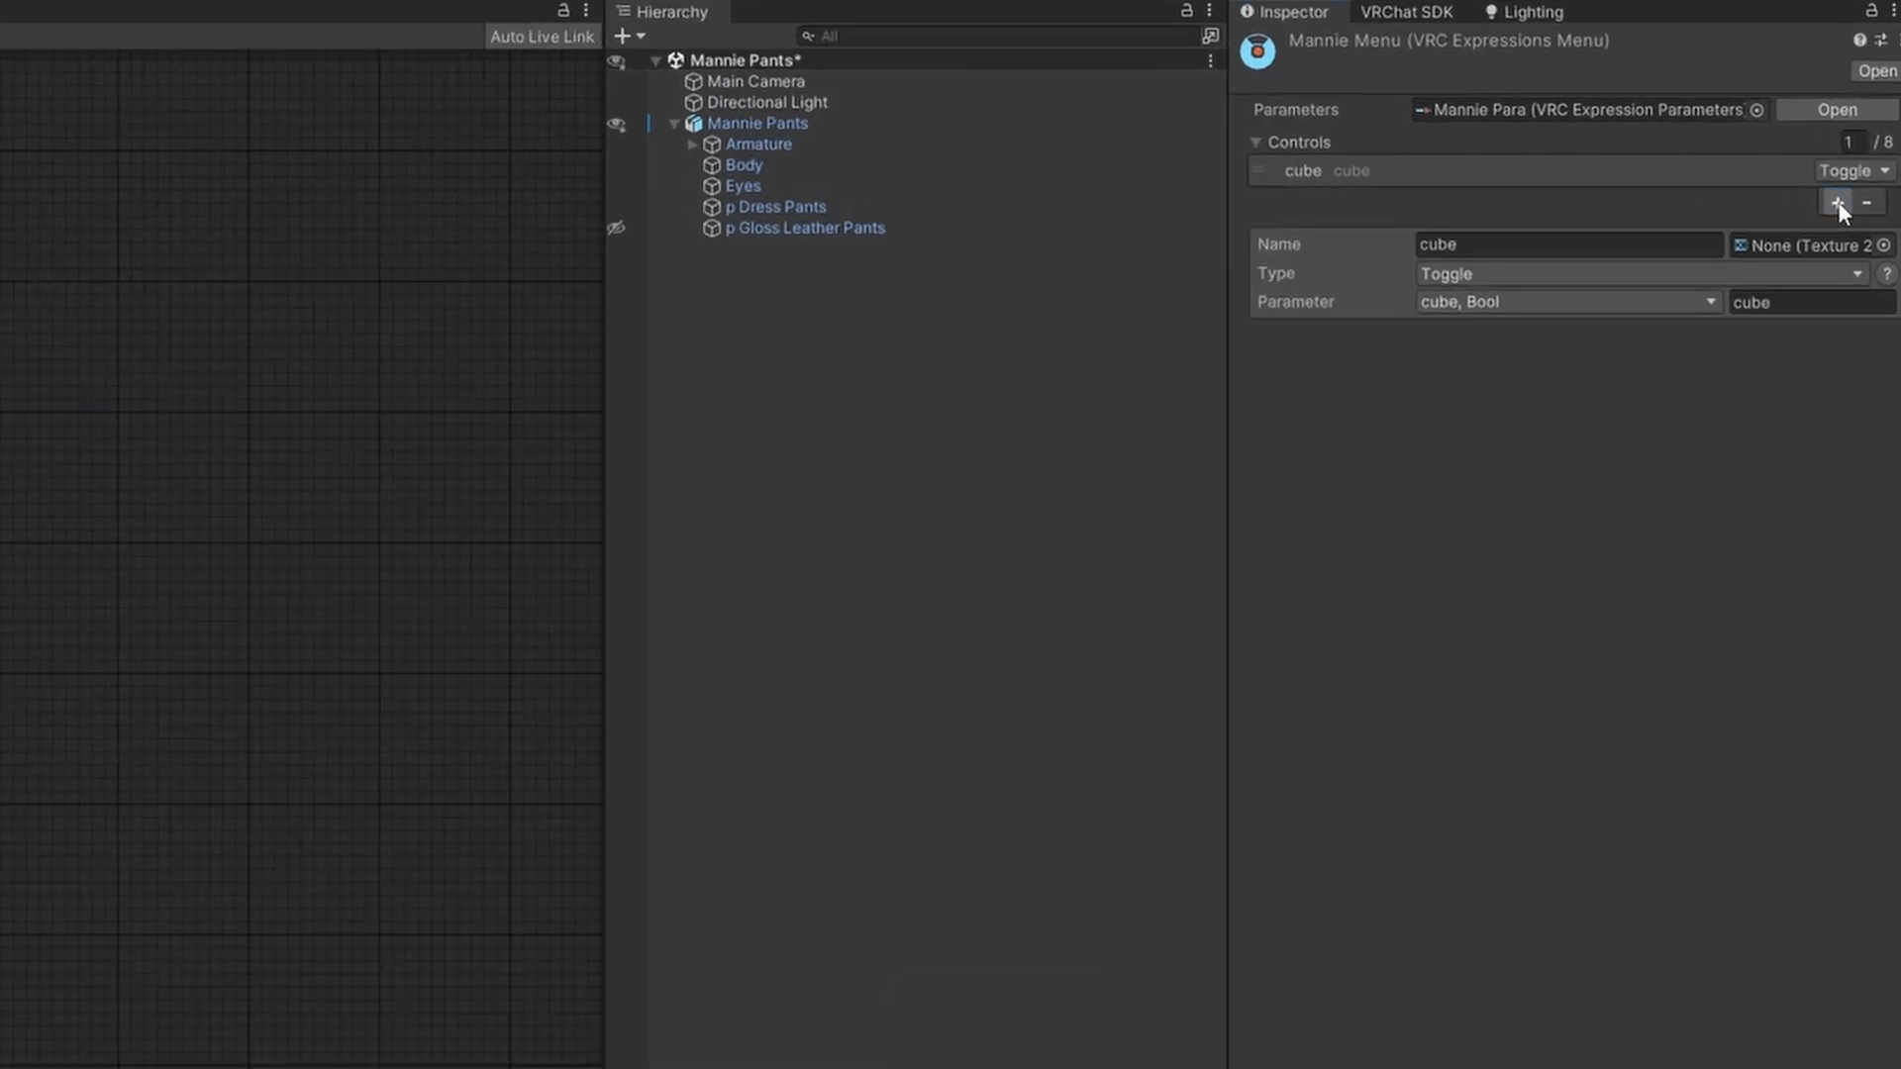
{"action": "left_click", "coordinate": [1838, 204]}
{"action": "left_click", "coordinate": [1545, 302]}
{"action": "left_click", "coordinate": [1493, 361]}
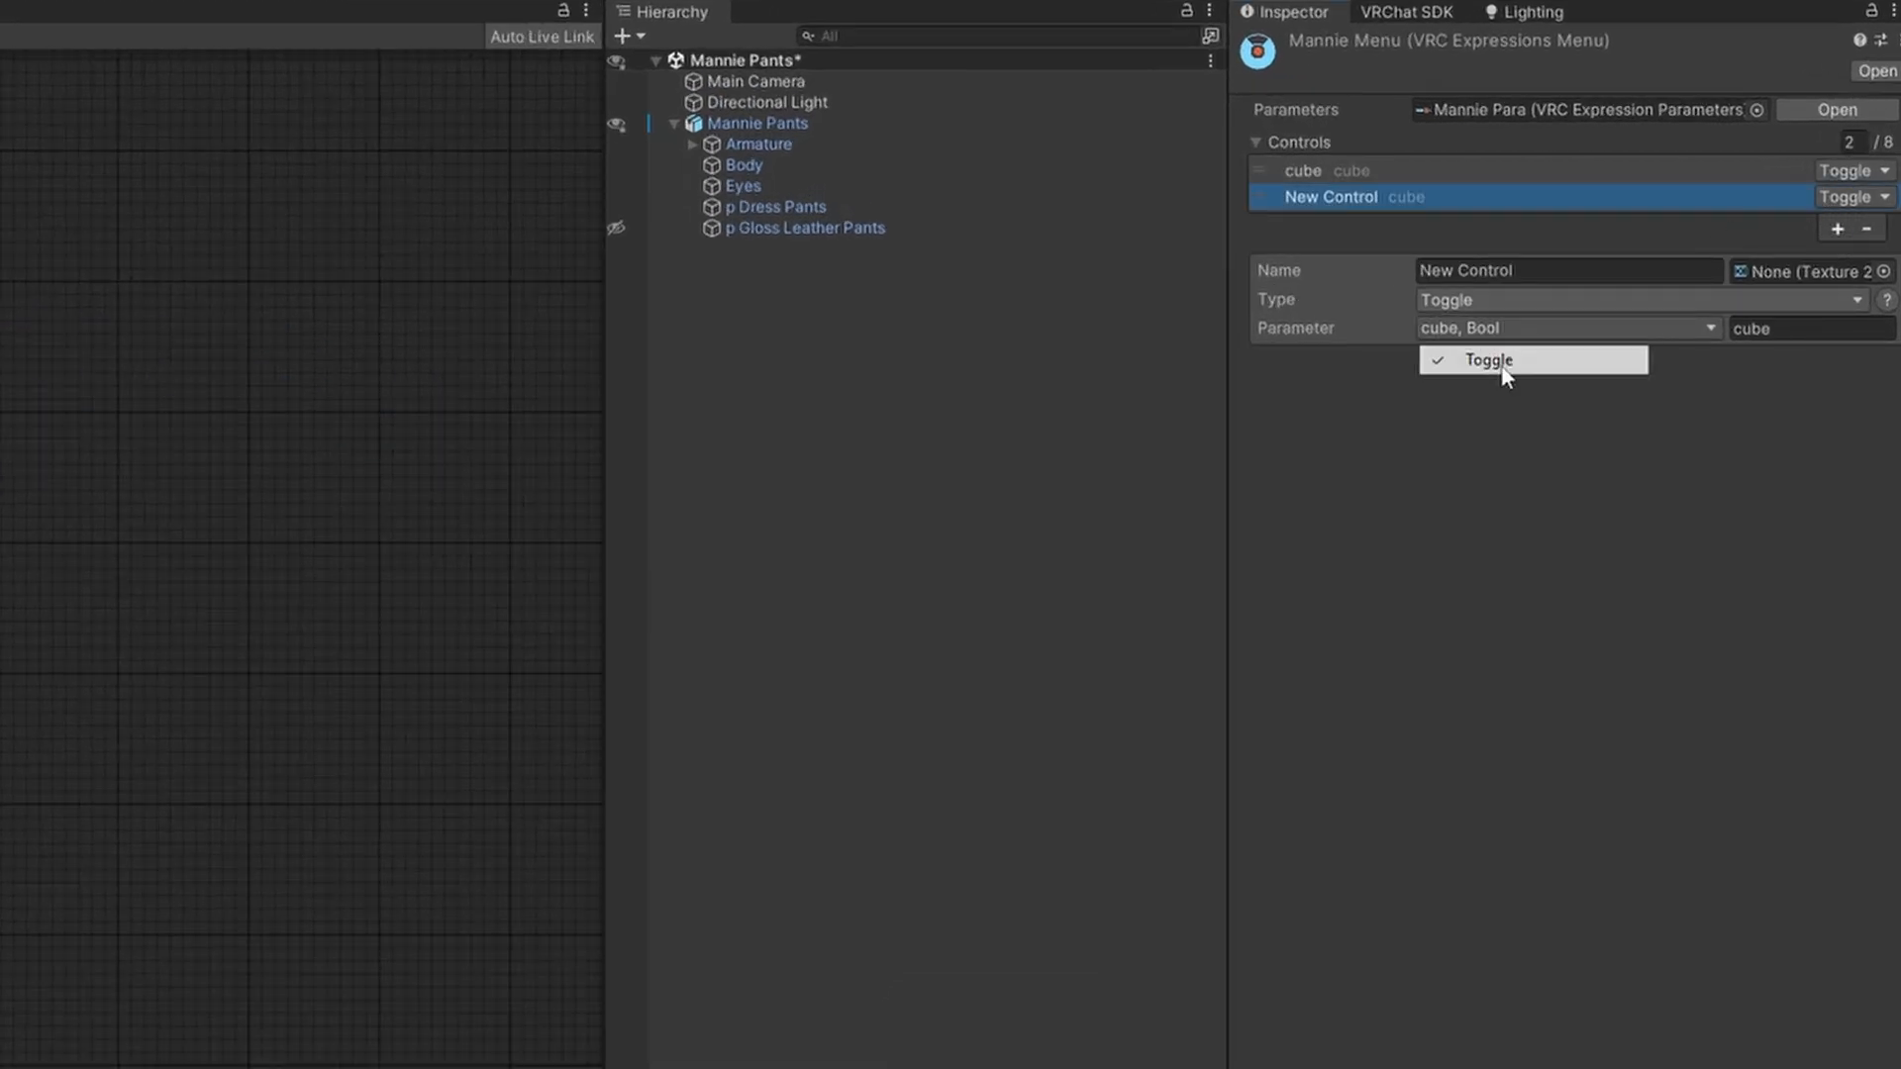
- Name the new menu control dress pants and assign it the pants, Int parameter
{"action": "left_click", "coordinate": [1564, 269]}
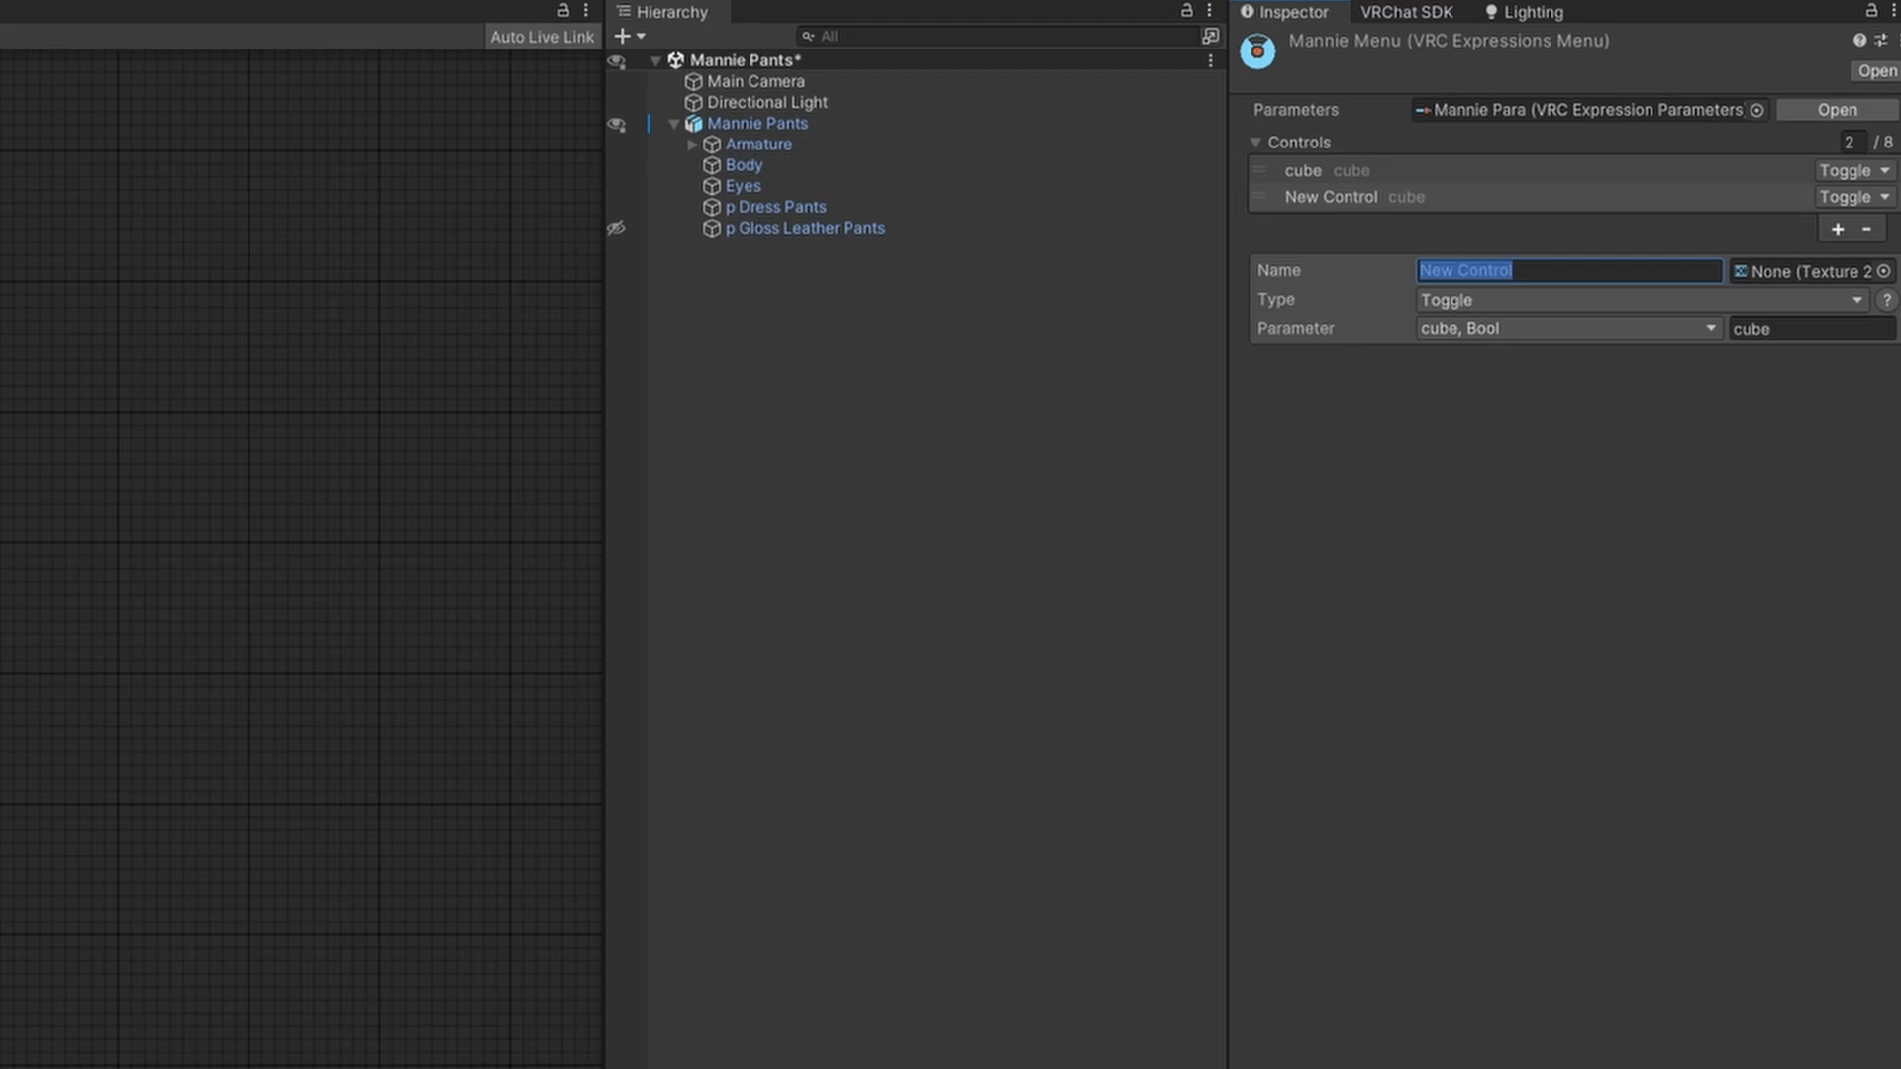
{"action": "type", "text": "d"}
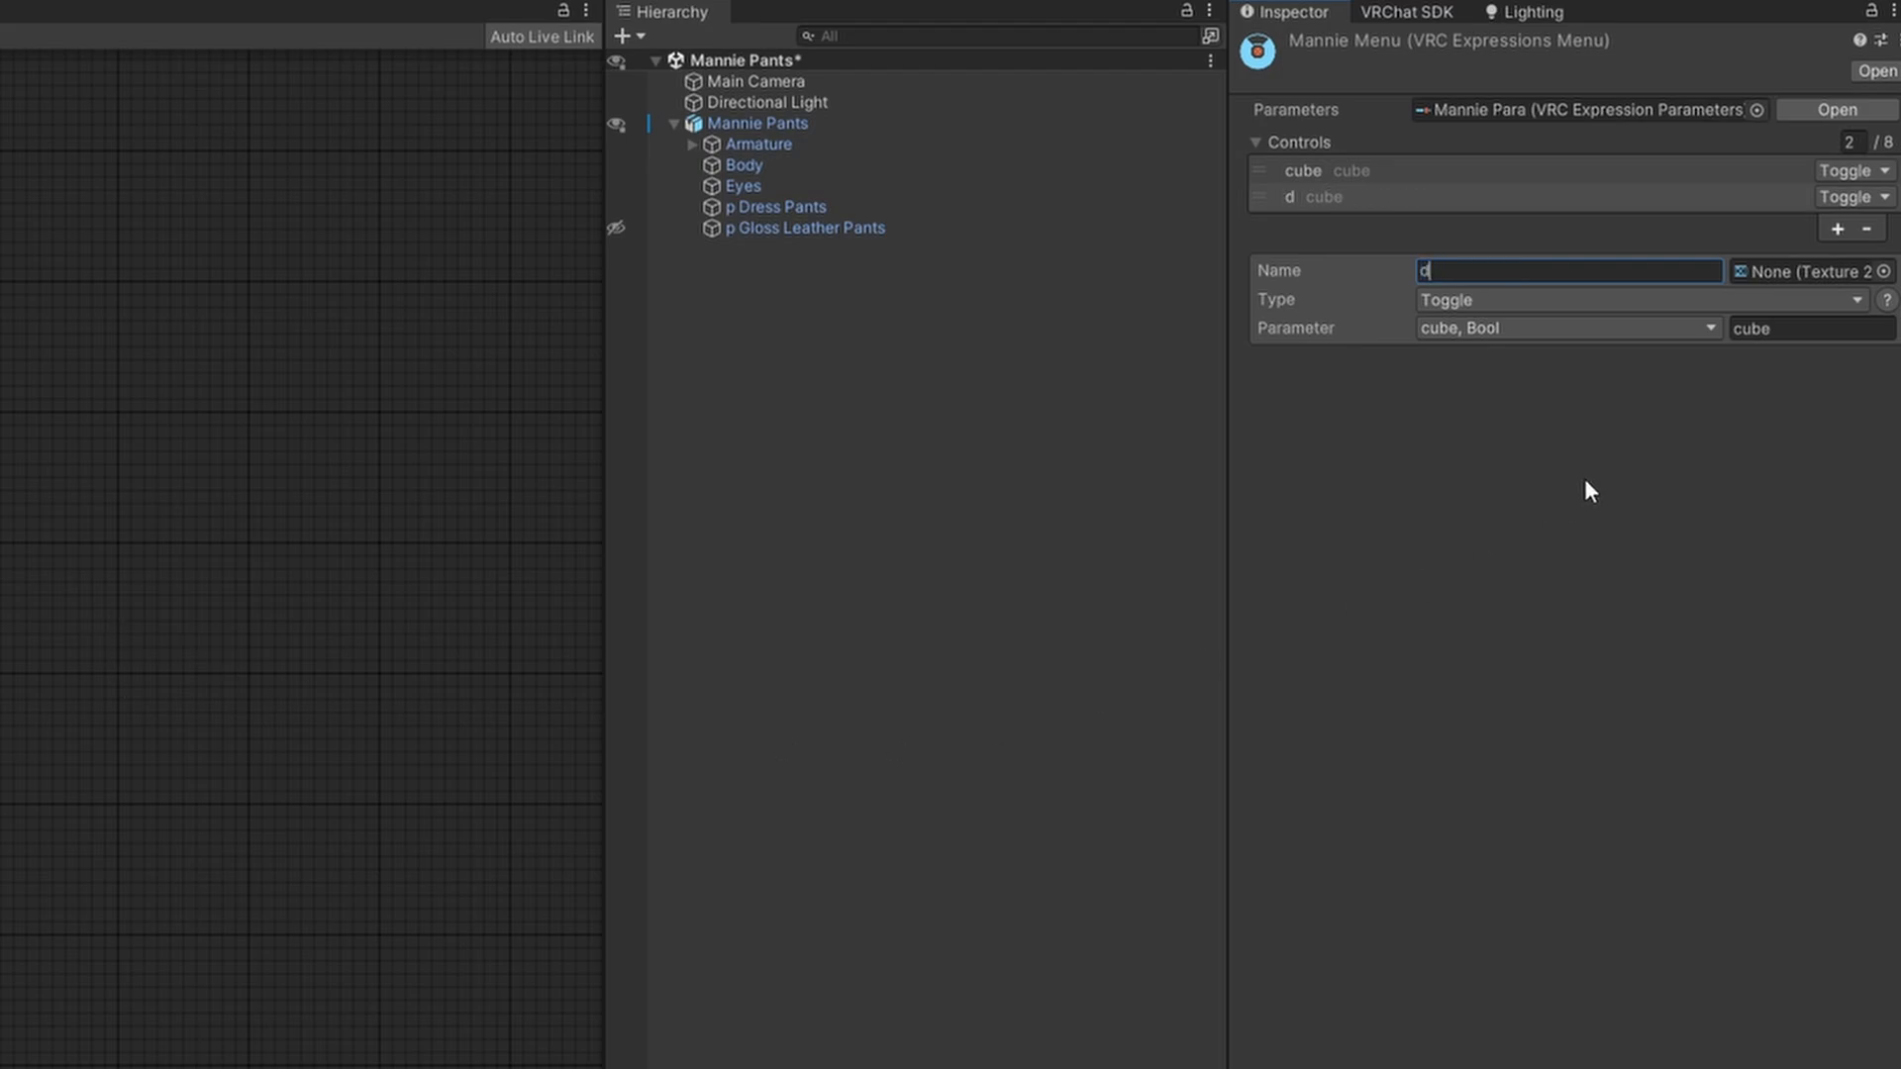
{"action": "type", "text": "ress pants"}
{"action": "key", "text": "Return"}
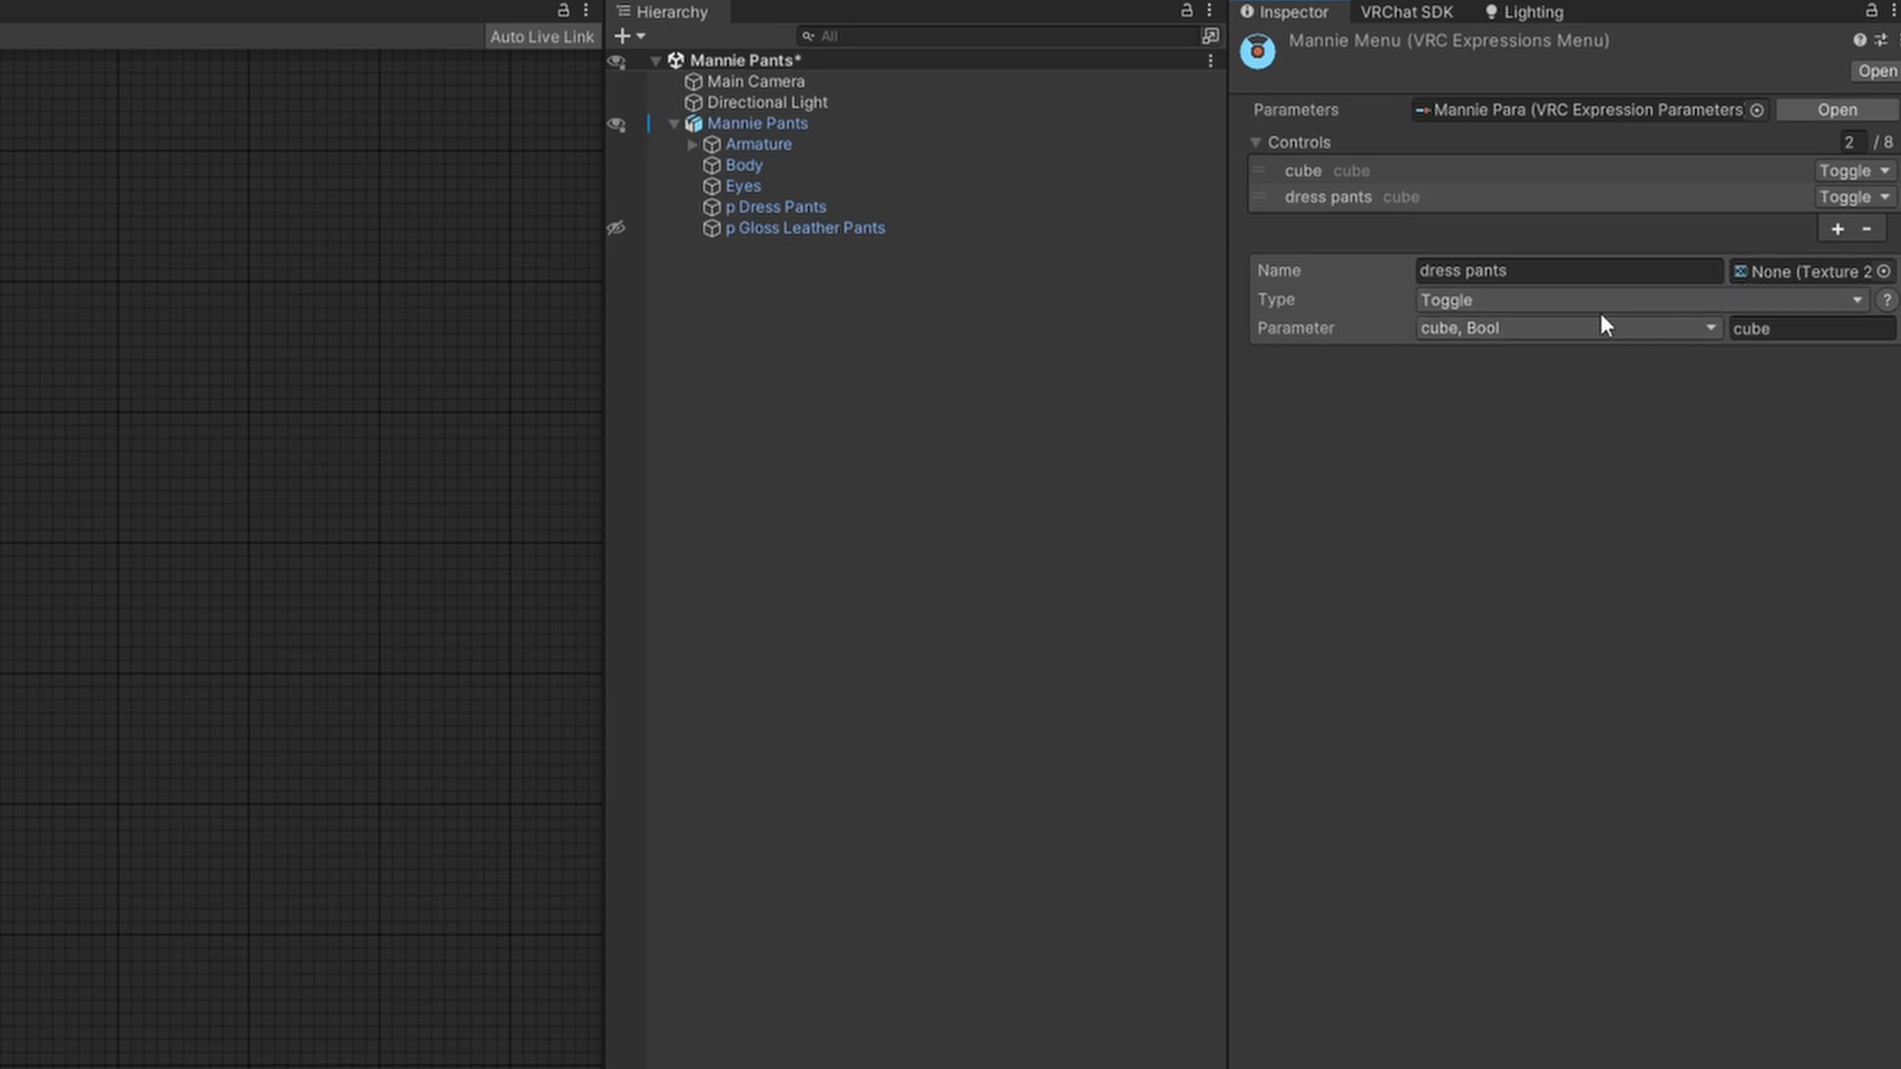
{"action": "left_click", "coordinate": [1511, 326]}
{"action": "left_click", "coordinate": [1539, 497]}
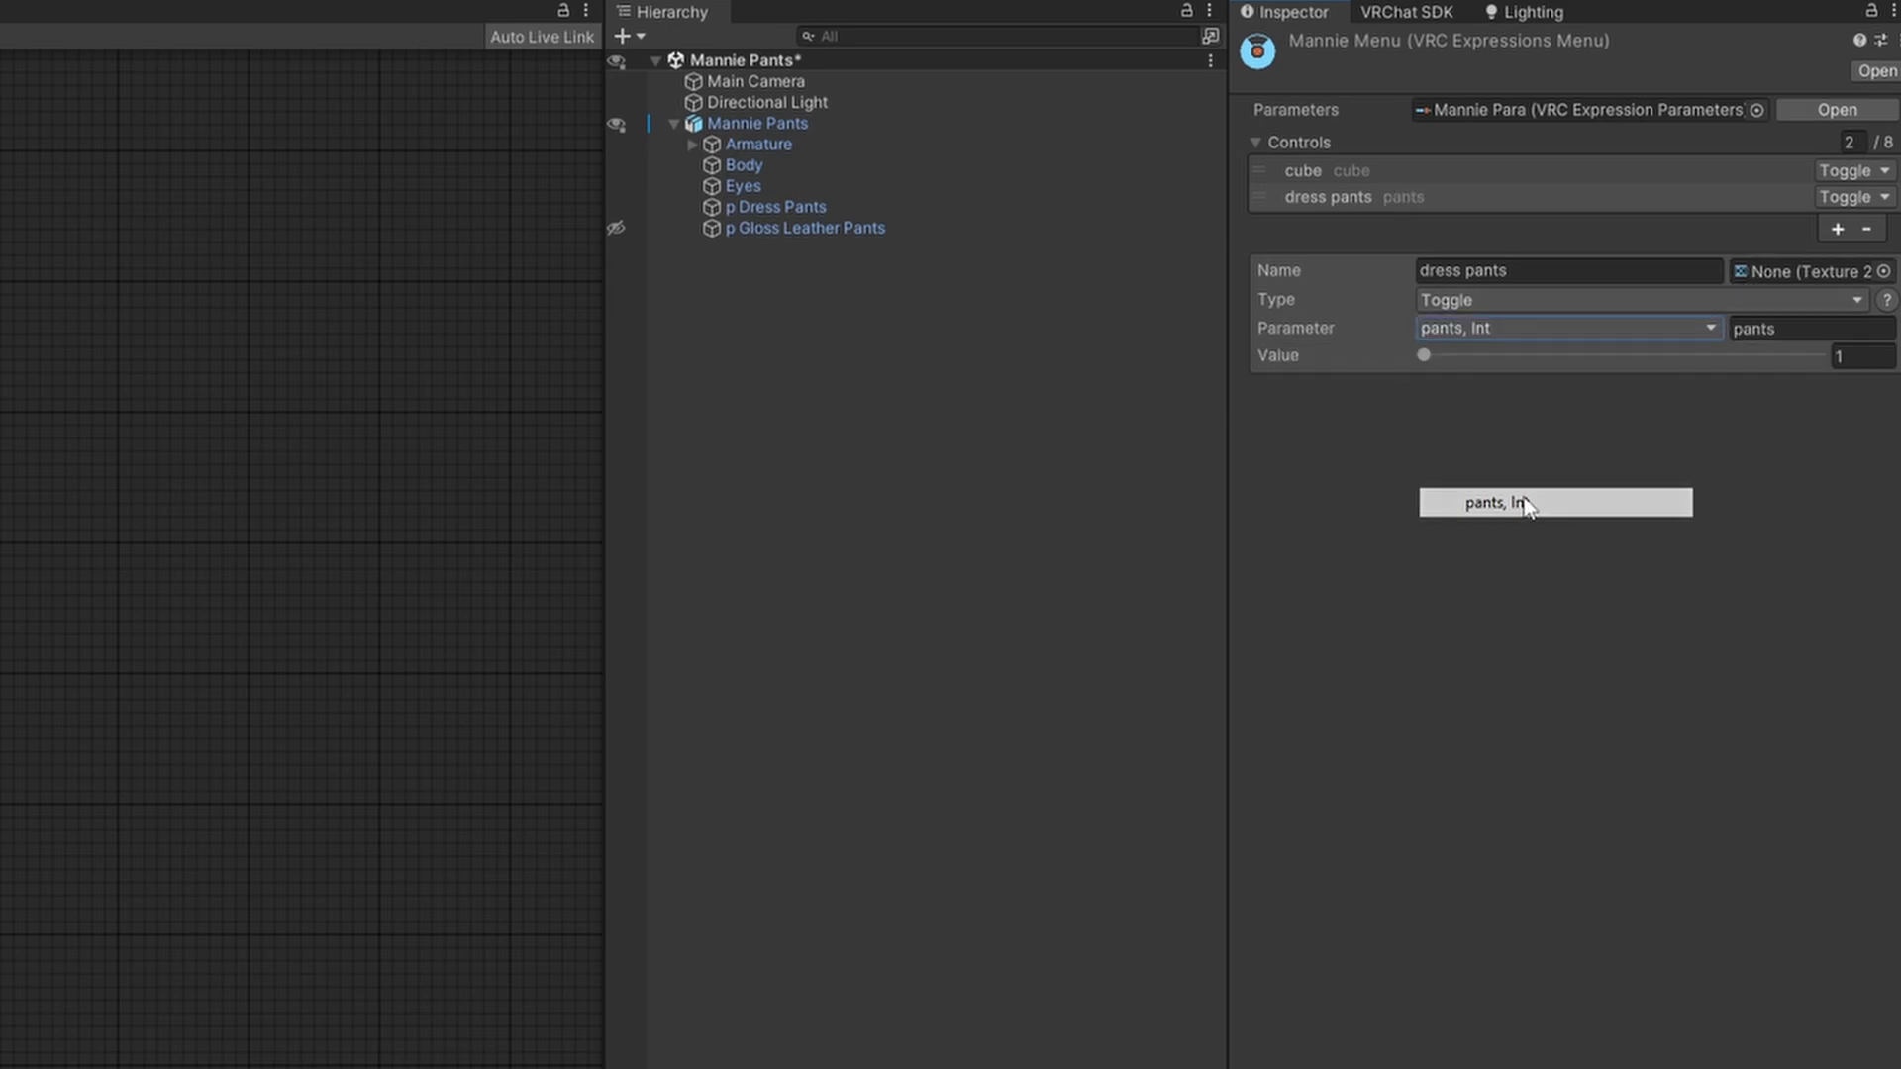
- Set the dress pants control's value to 0 and add a Gloss leather Pants toggle using the pants, Int parameter with value 1
{"action": "left_click_drag", "start_coordinate": [1426, 357], "coordinate": [988, 365]}
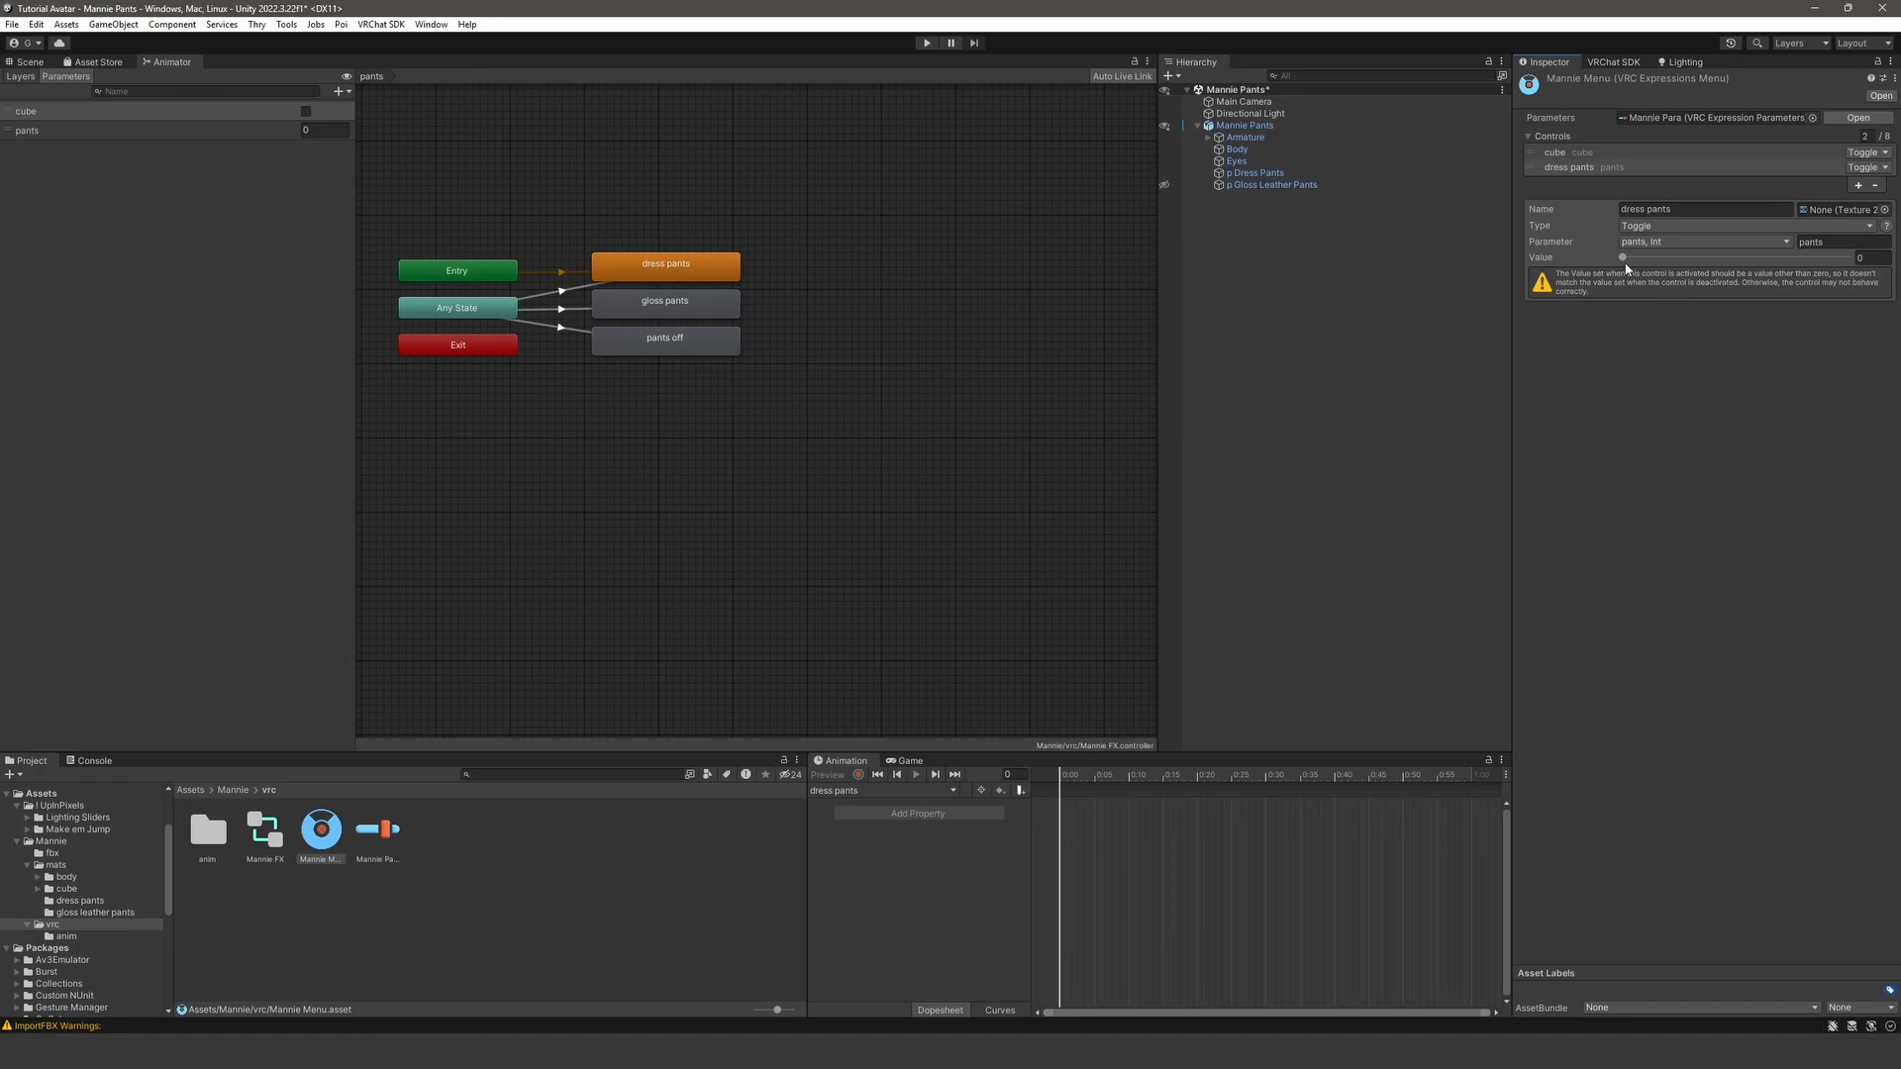
{"action": "left_click", "coordinate": [1858, 186]}
{"action": "left_click", "coordinate": [1713, 225]}
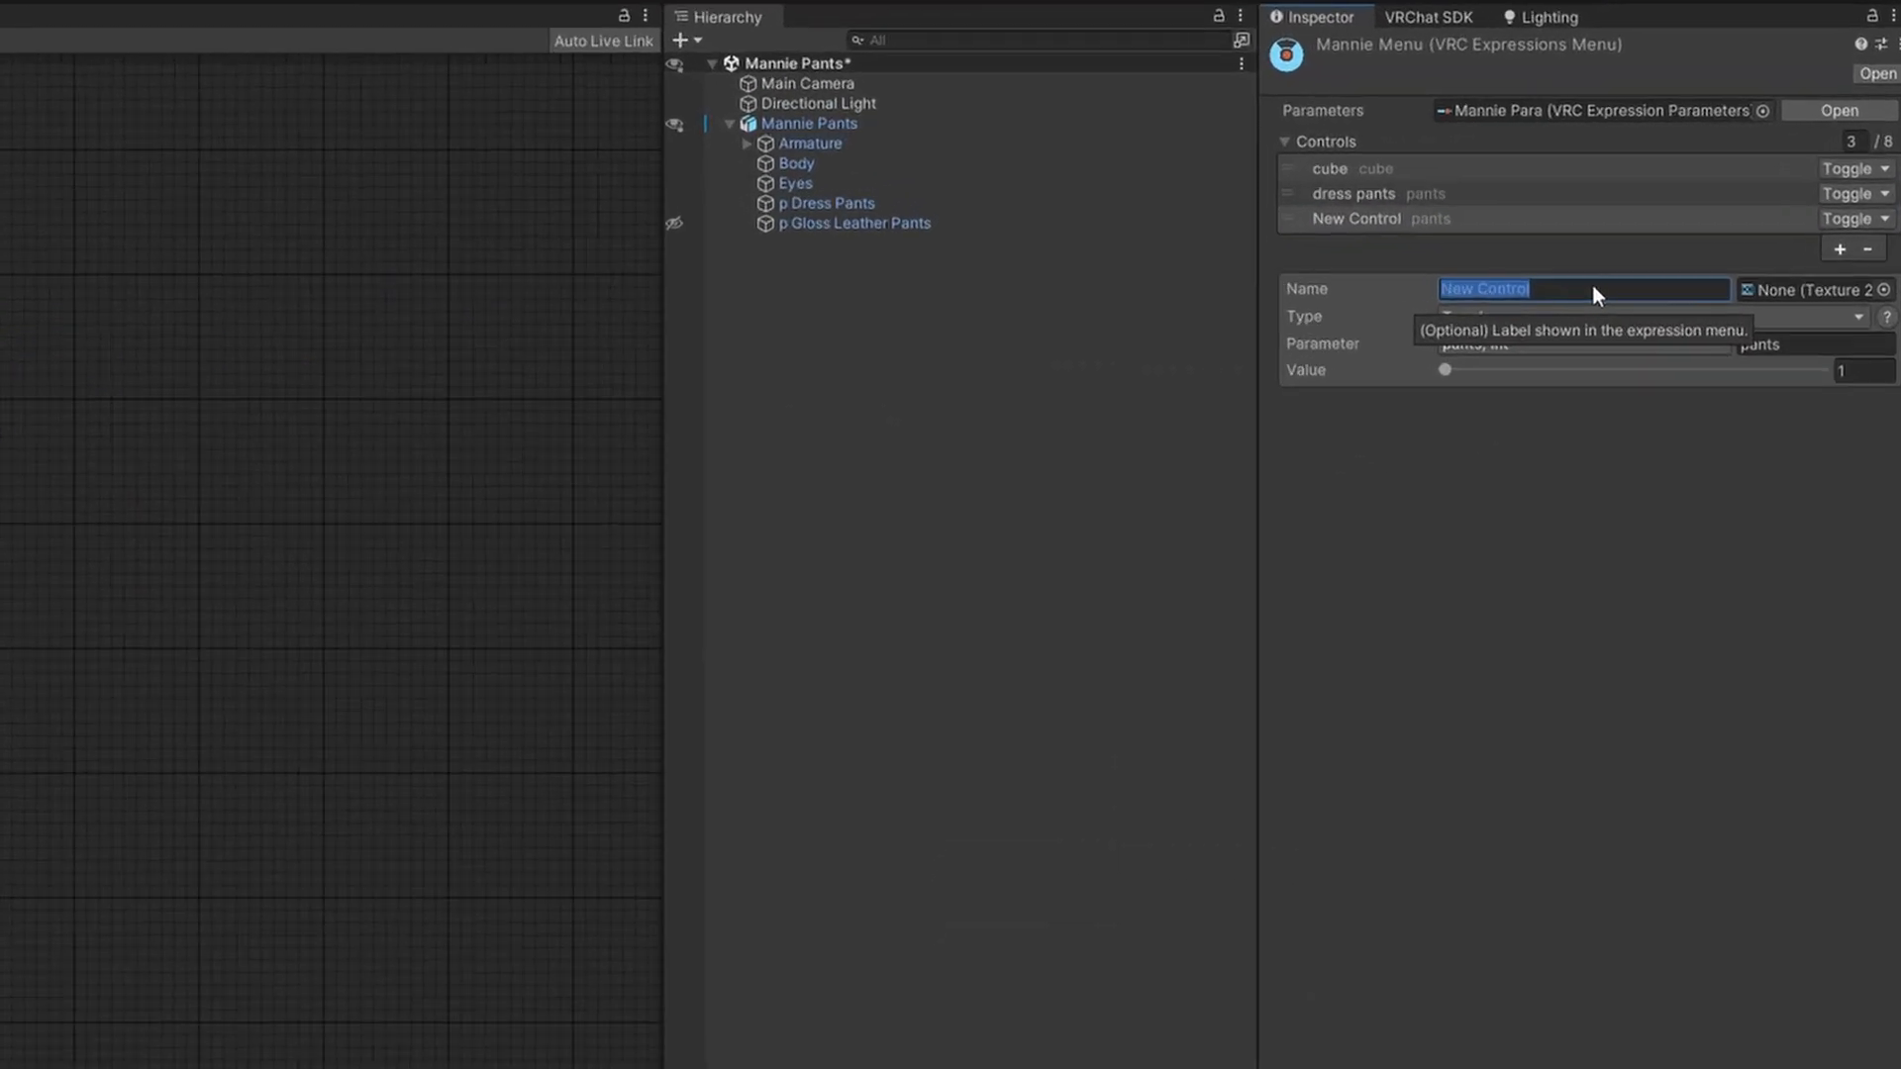
{"action": "type", "text": "Gloss"}
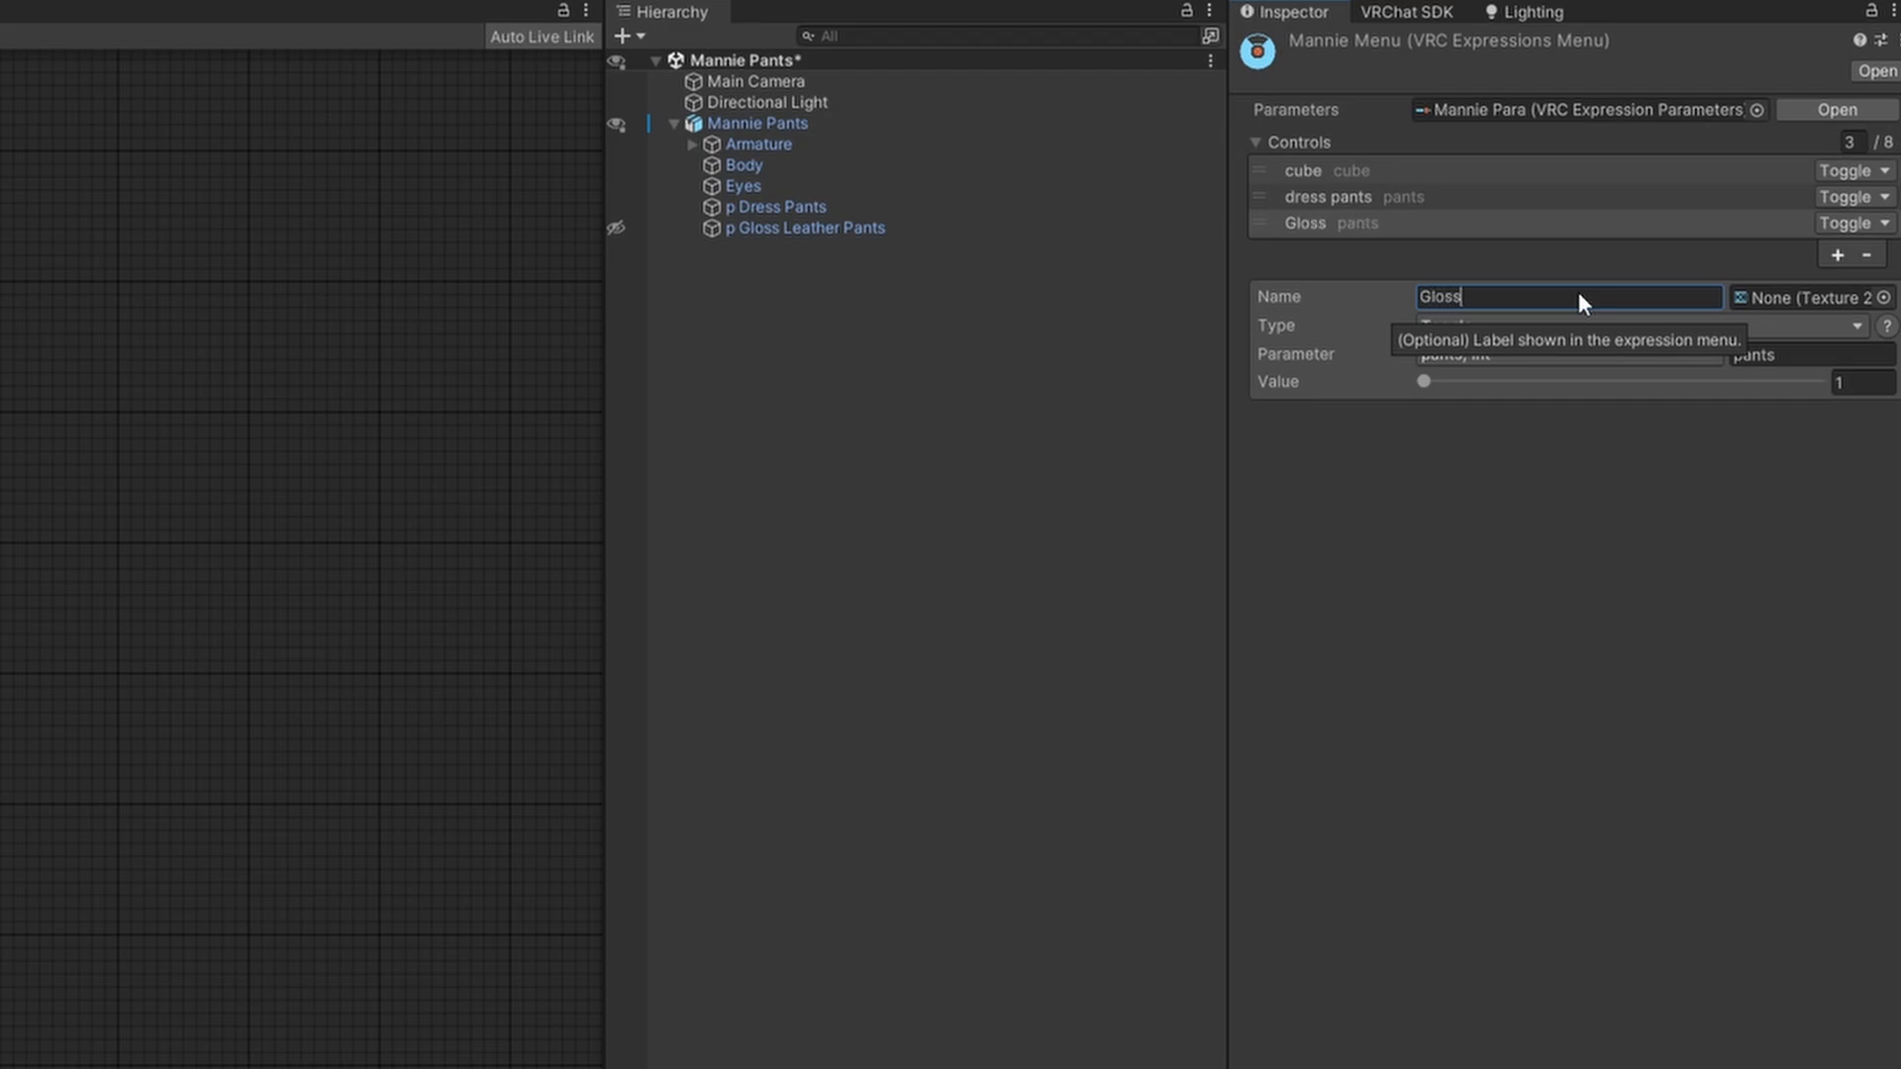
{"action": "type", "text": " leather Pants"}
{"action": "left_click", "coordinate": [1553, 398]}
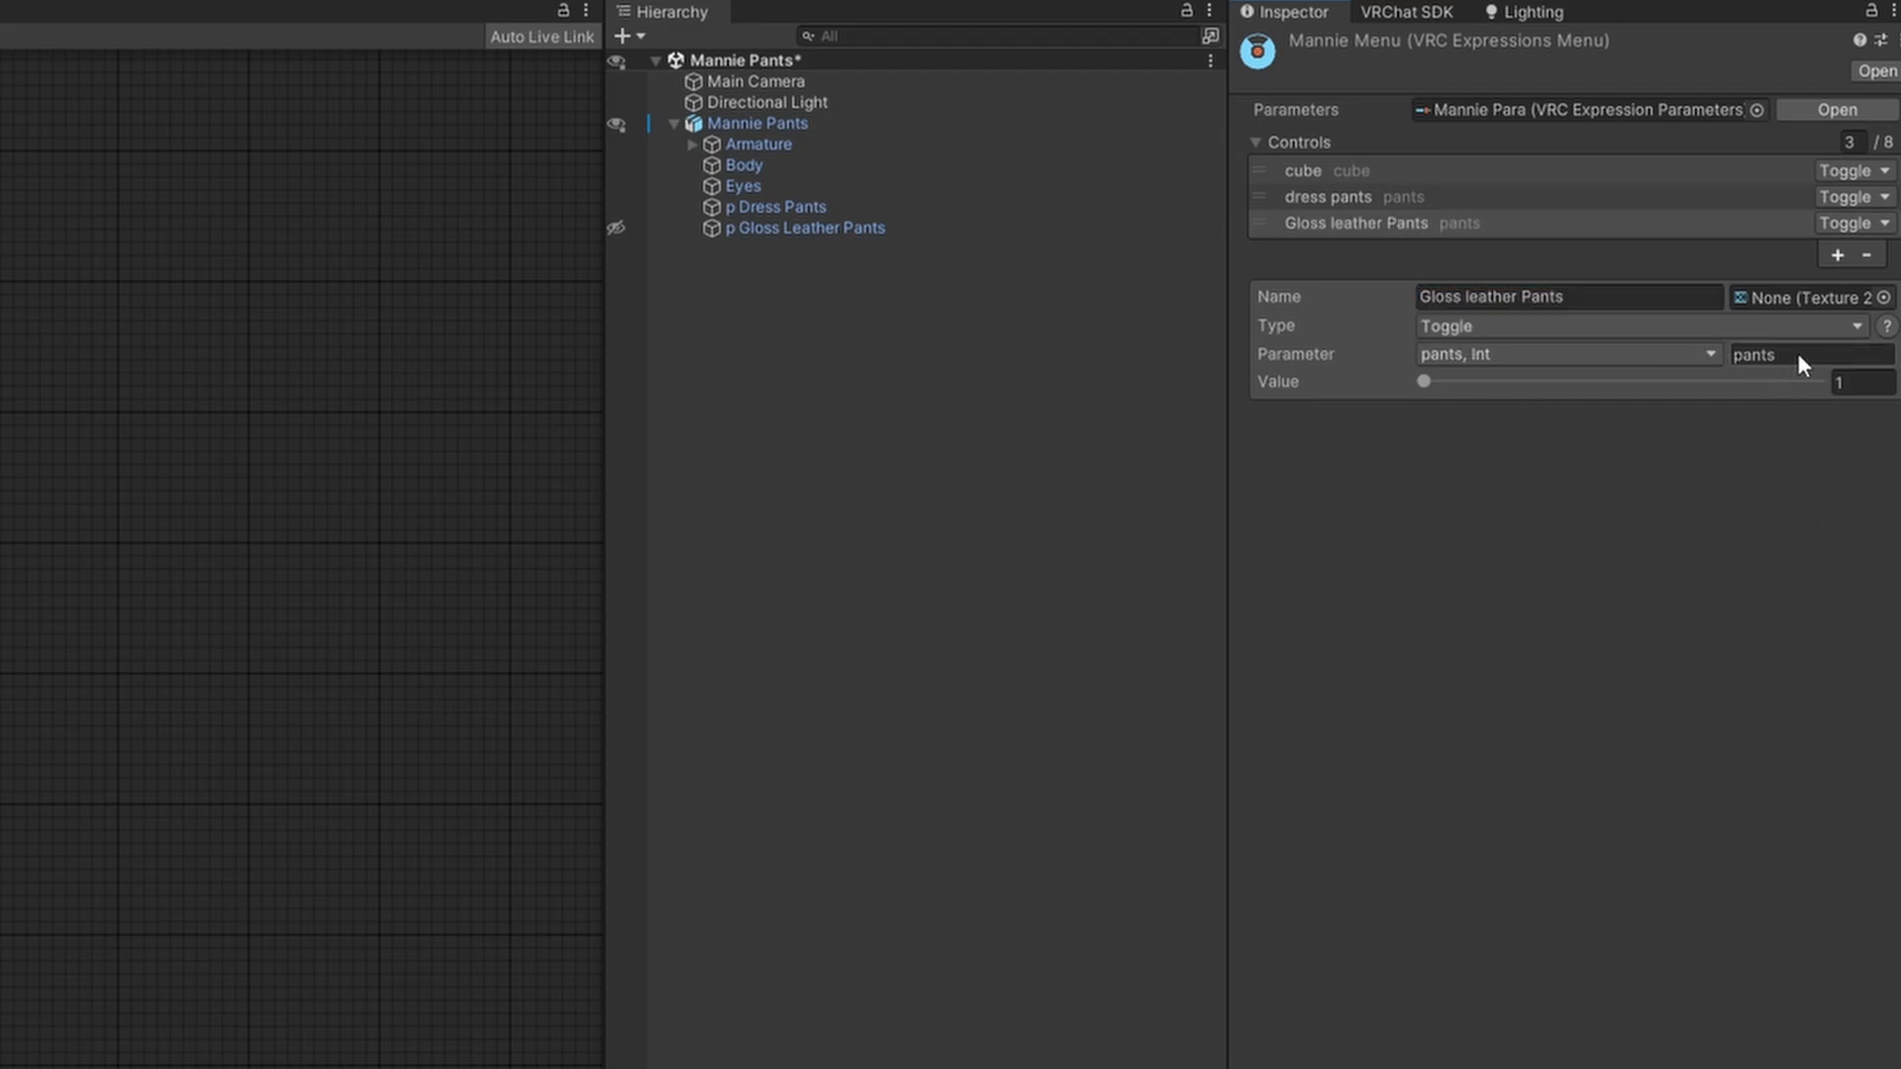
{"action": "left_click", "coordinate": [1403, 387]}
- Add another toggle control named pants off using the pants, Int parameter and set its value to 2
{"action": "left_click", "coordinate": [1837, 254]}
{"action": "left_click", "coordinate": [1541, 323]}
{"action": "type", "text": "pants off"}
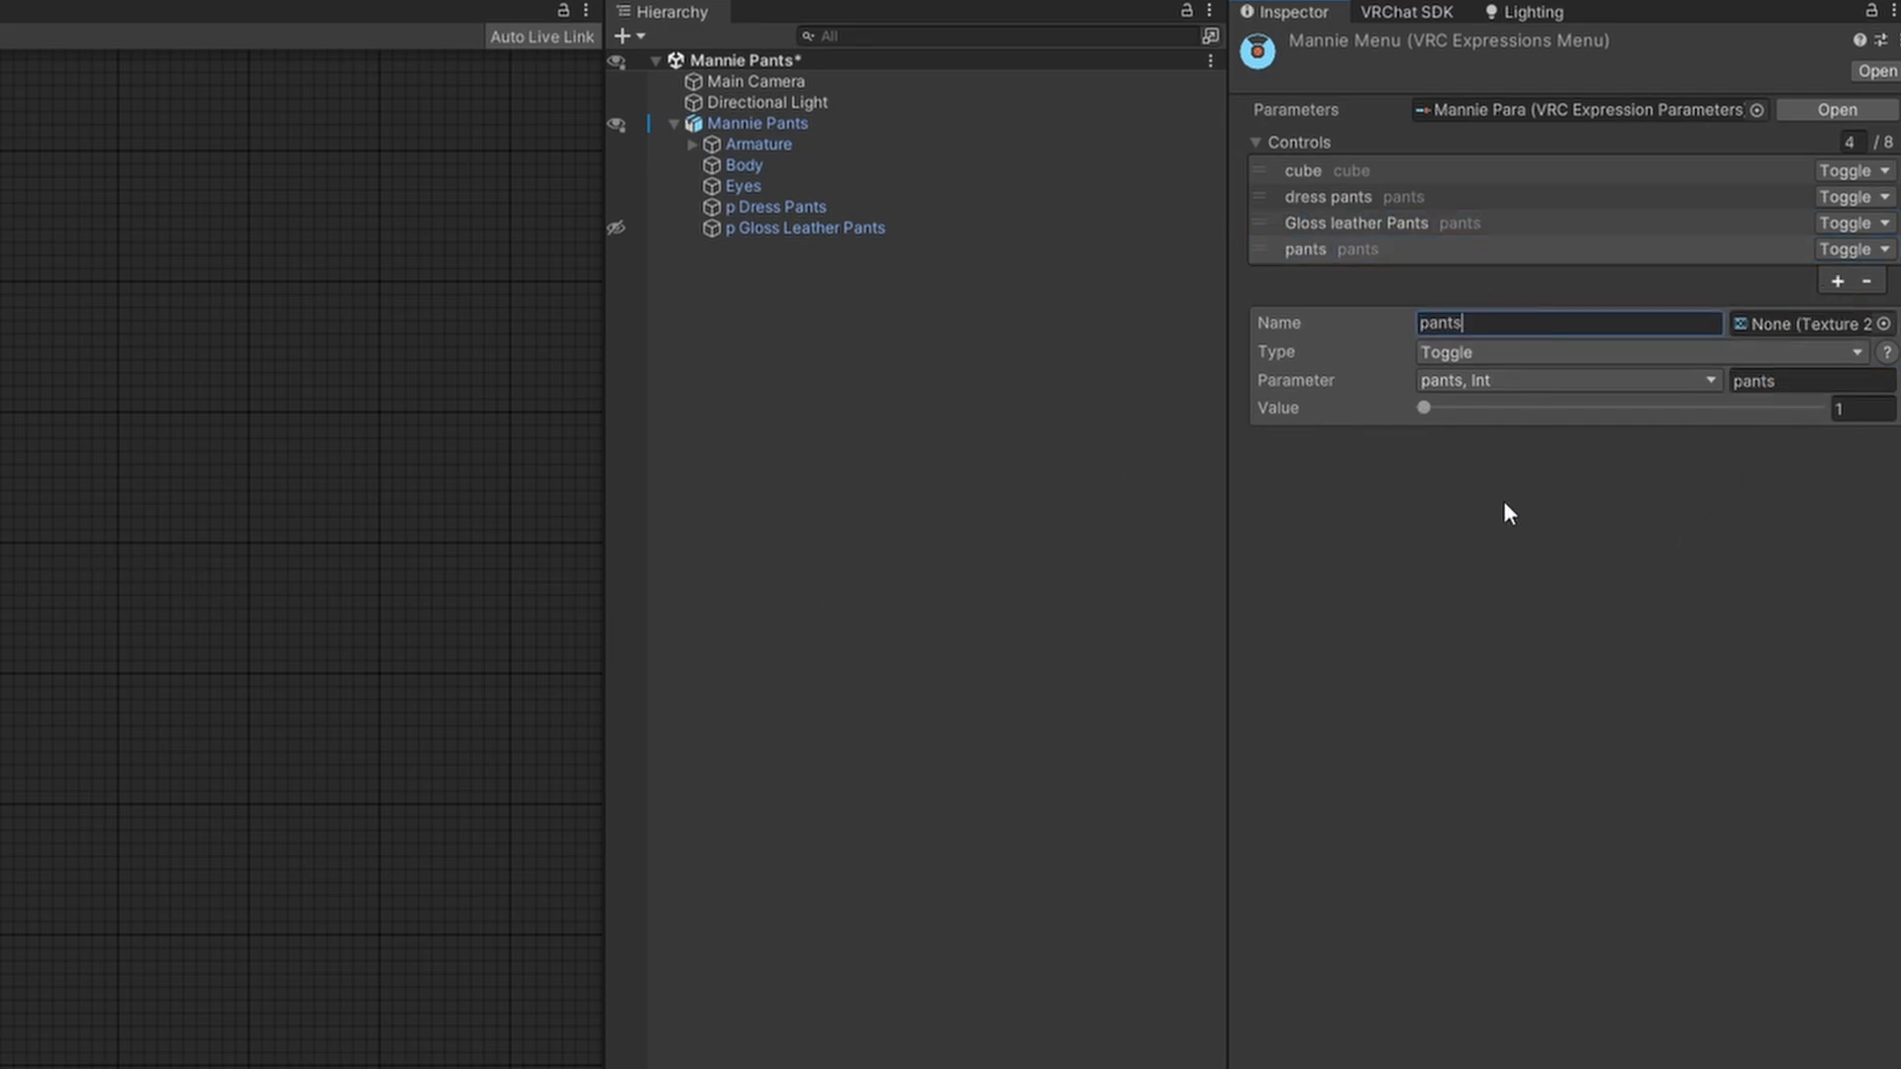
{"action": "left_click", "coordinate": [1846, 415]}
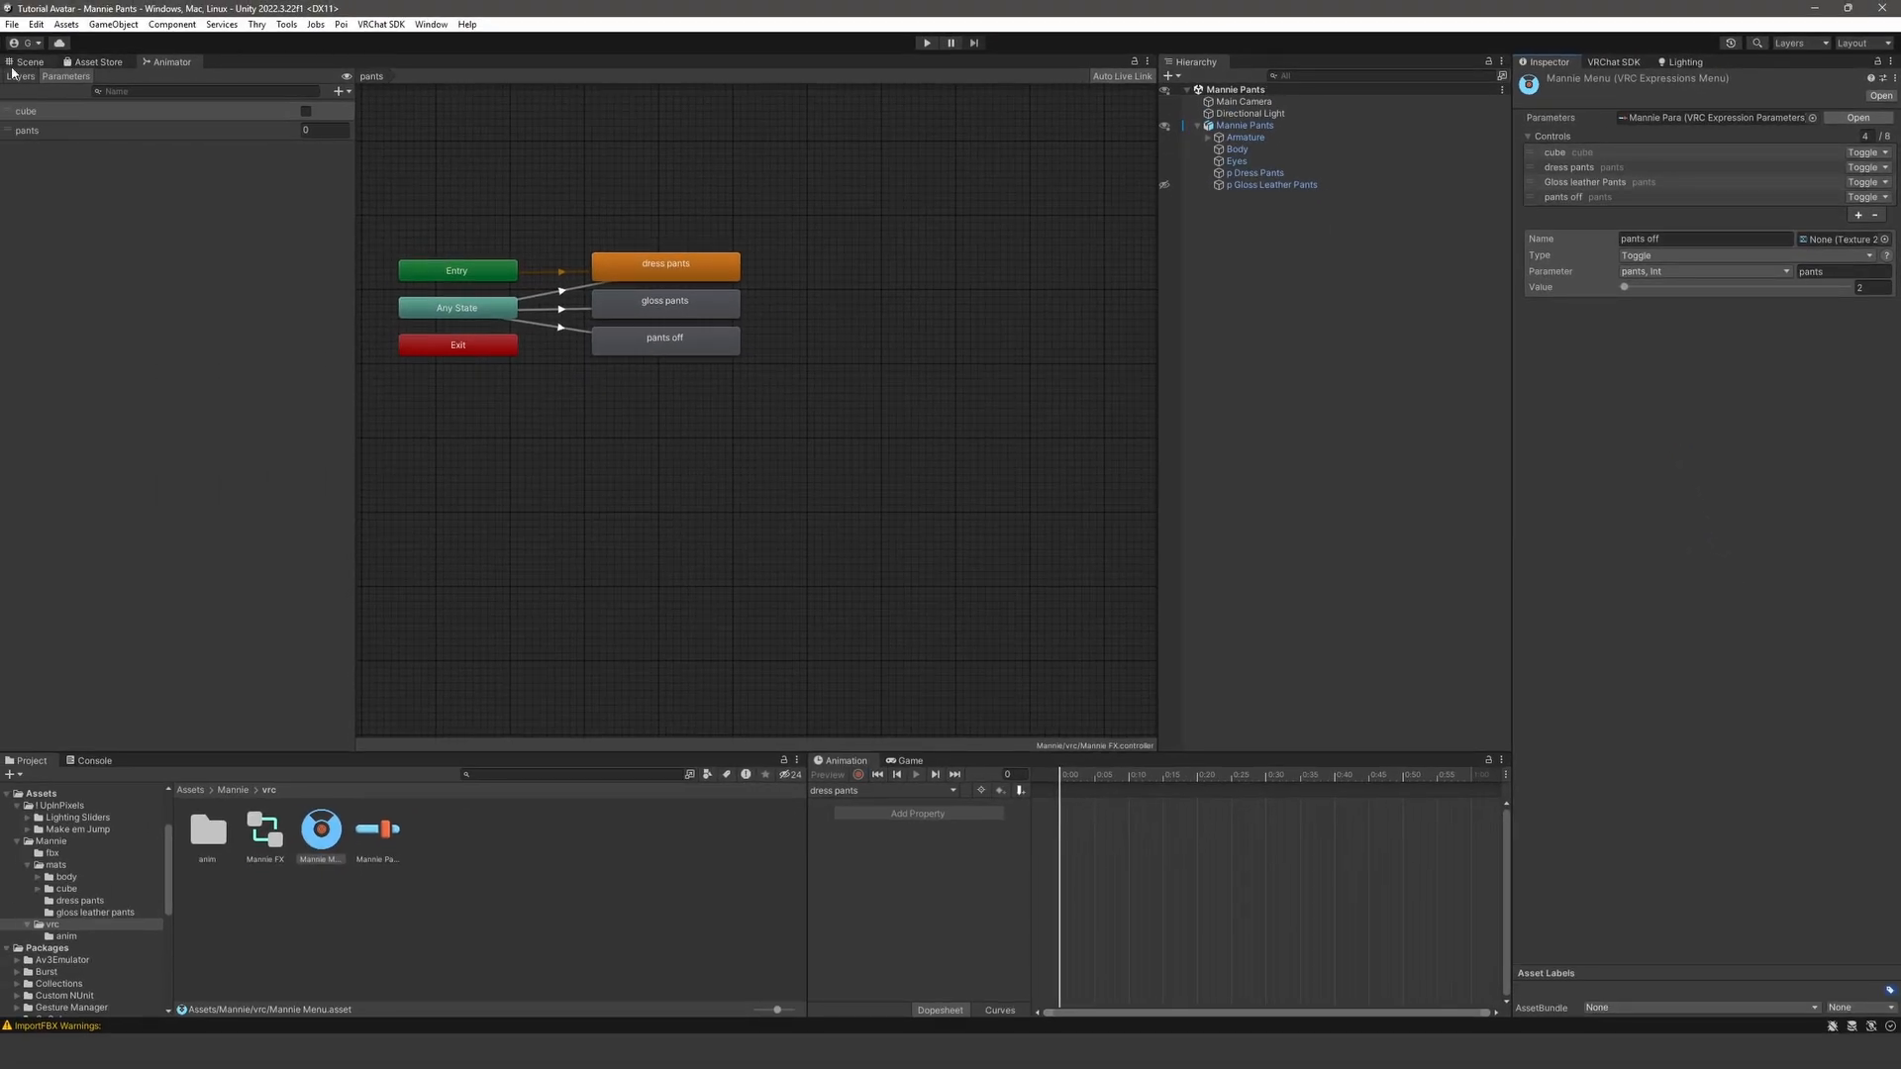
- In the Scene view, select the Mannie Pants avatar and assign Mannie FX as its Animator controller
{"action": "left_click", "coordinate": [28, 62]}
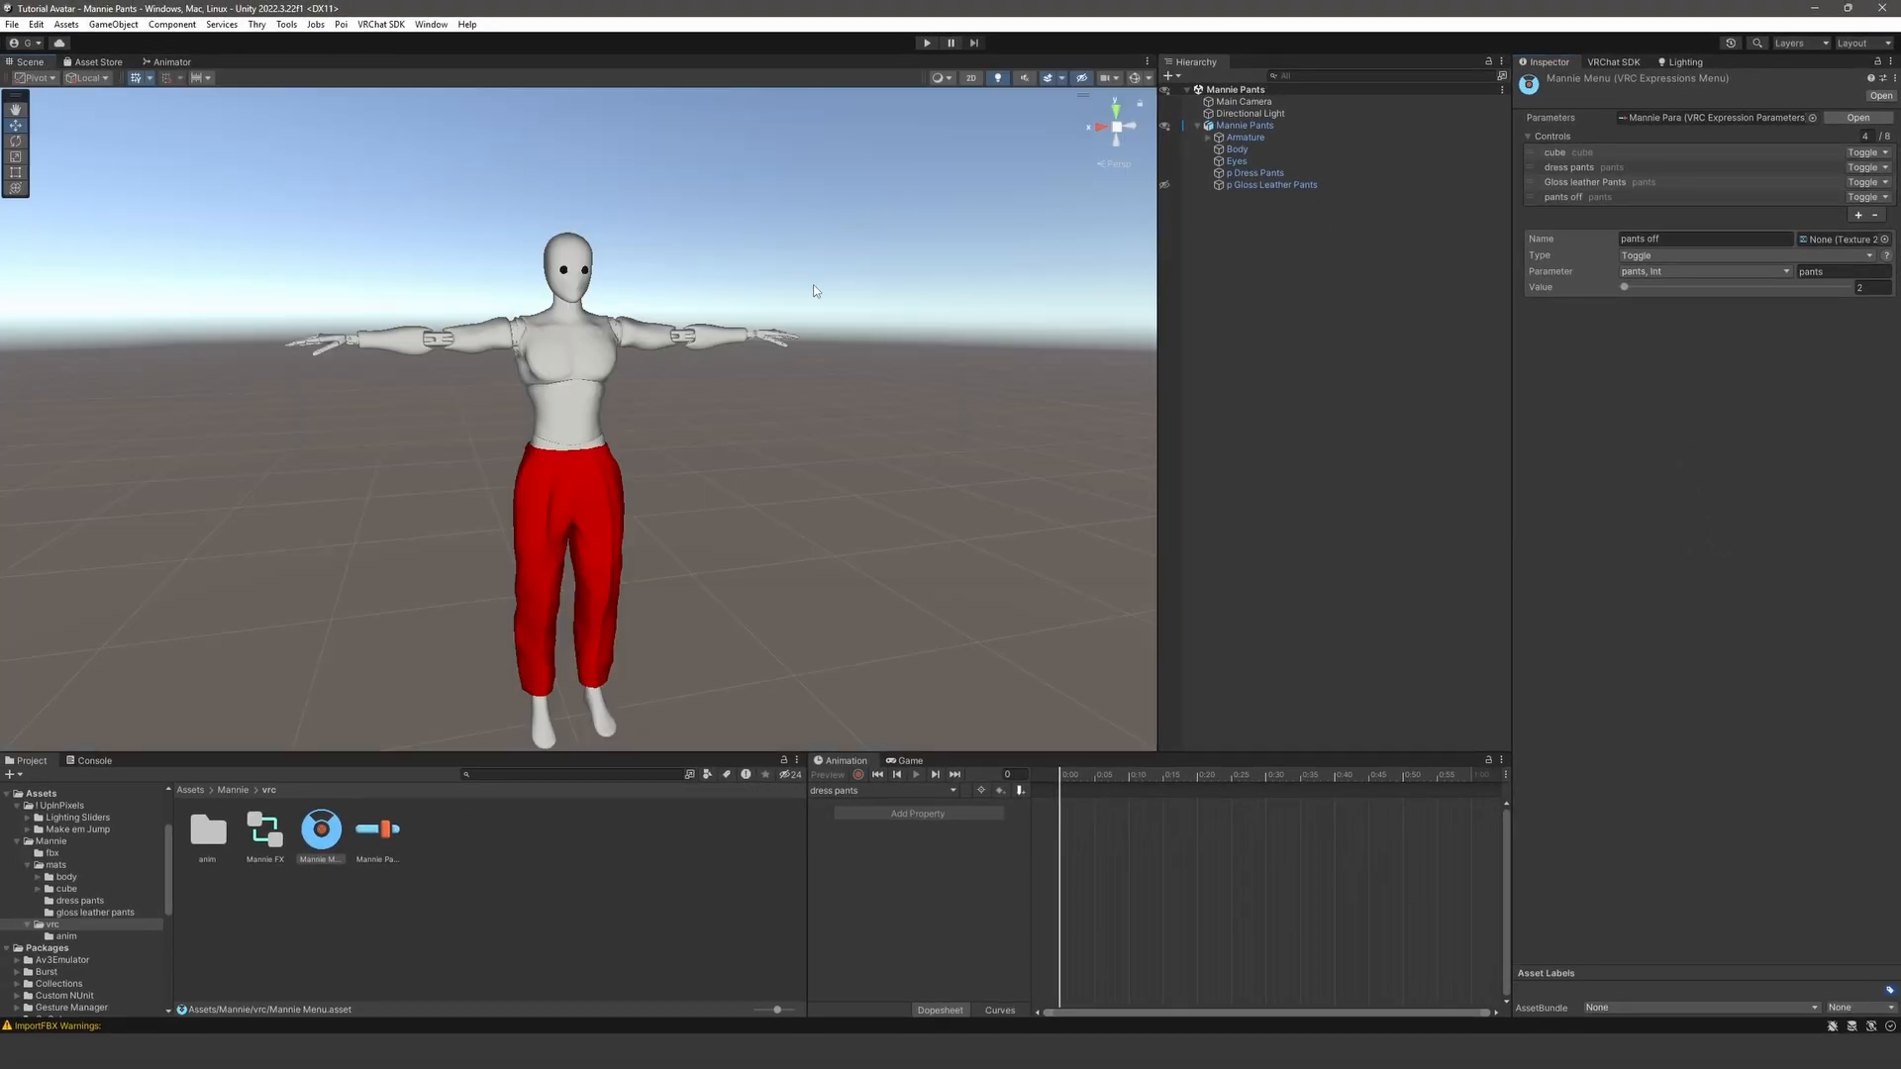
{"action": "left_click", "coordinate": [1255, 126]}
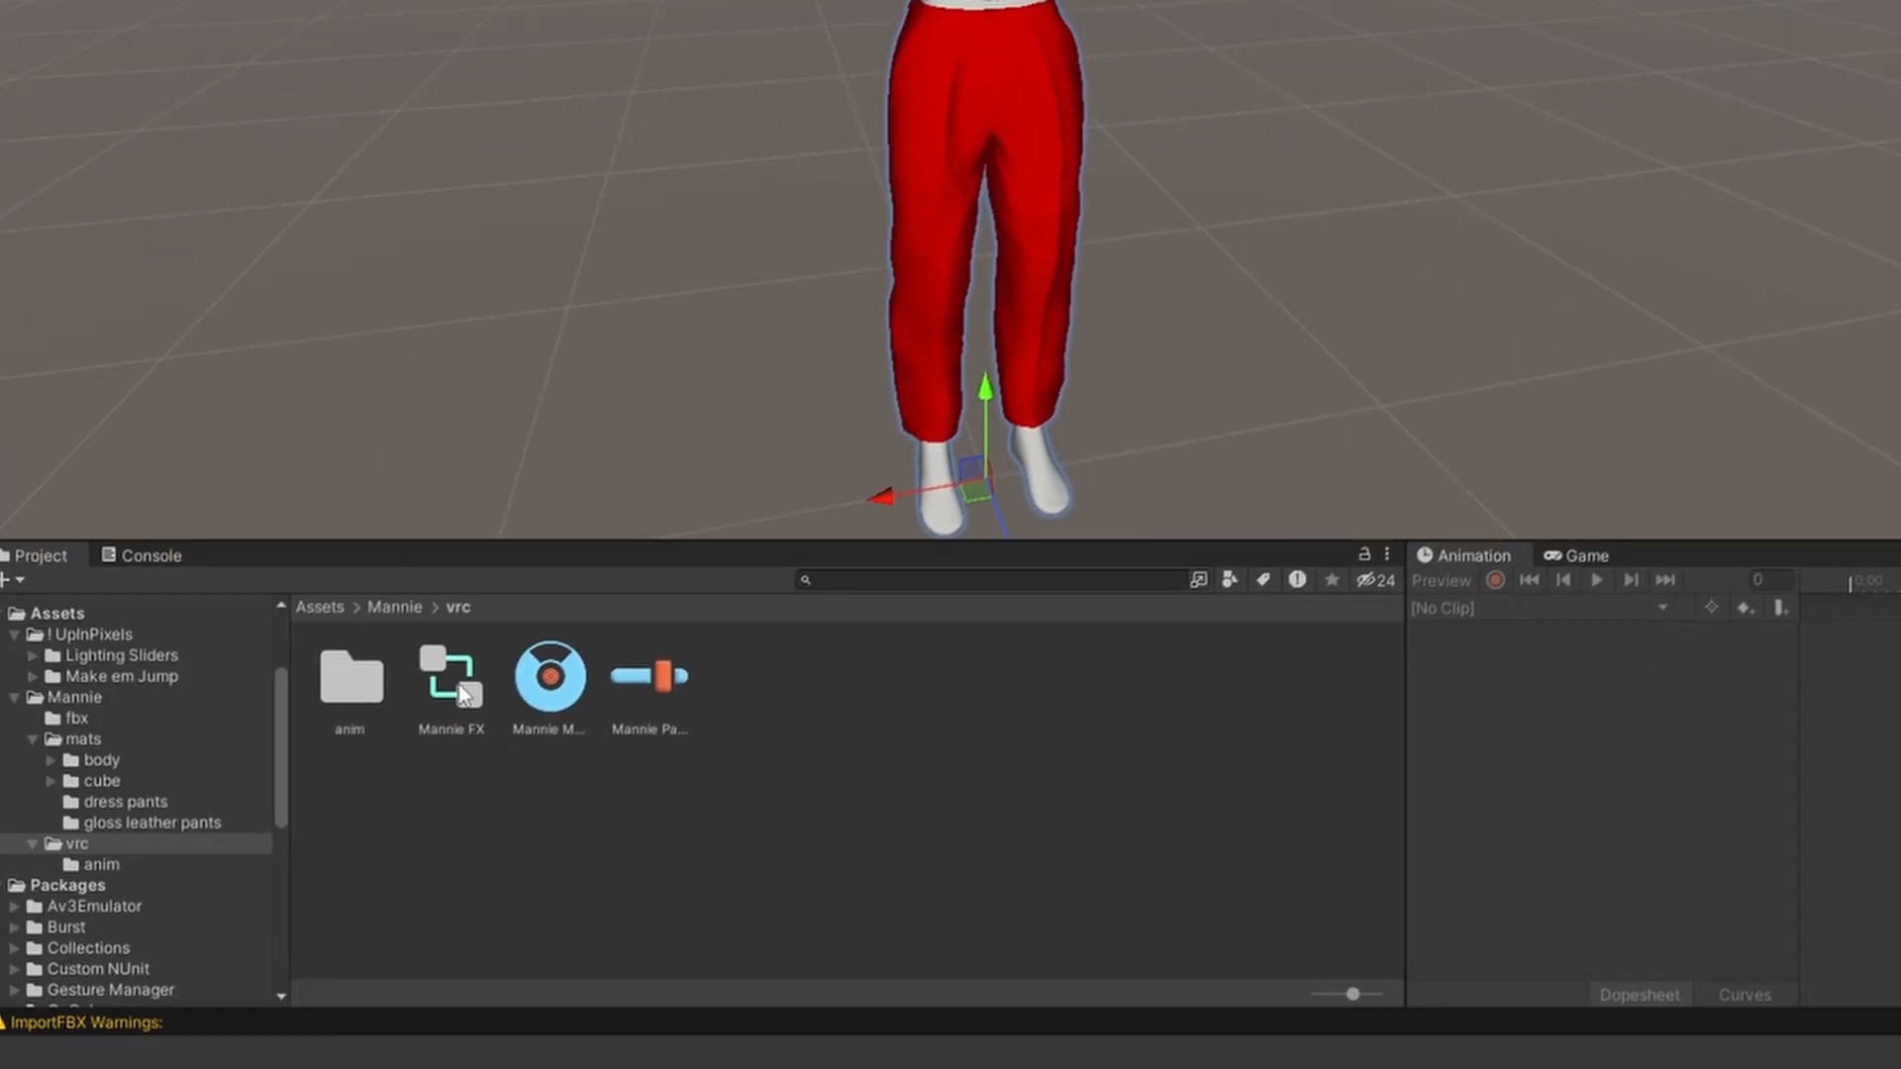
{"action": "left_click_drag", "start_coordinate": [459, 686], "coordinate": [1595, 340]}
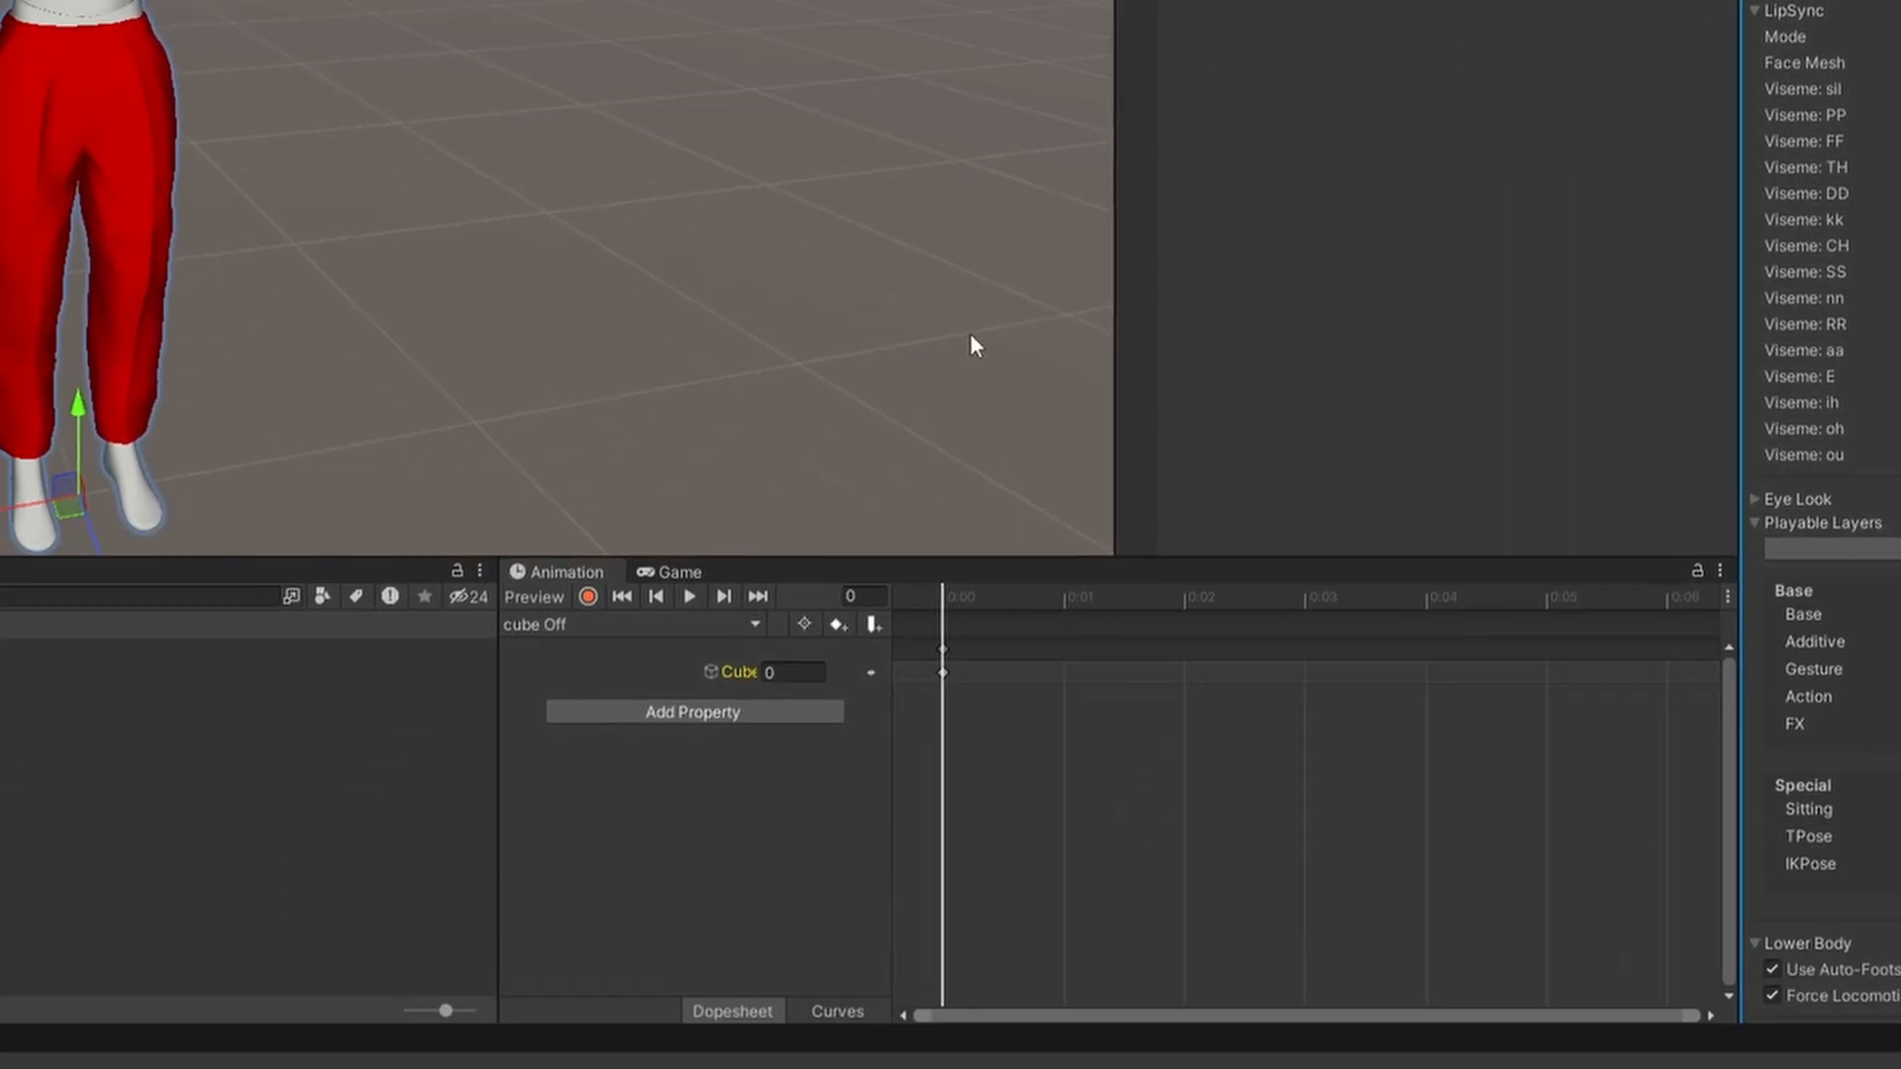
- Record the dress pants animation clip with p Dress Pants enabled and p Gloss Leather Pants disabled
{"action": "left_click", "coordinate": [622, 624]}
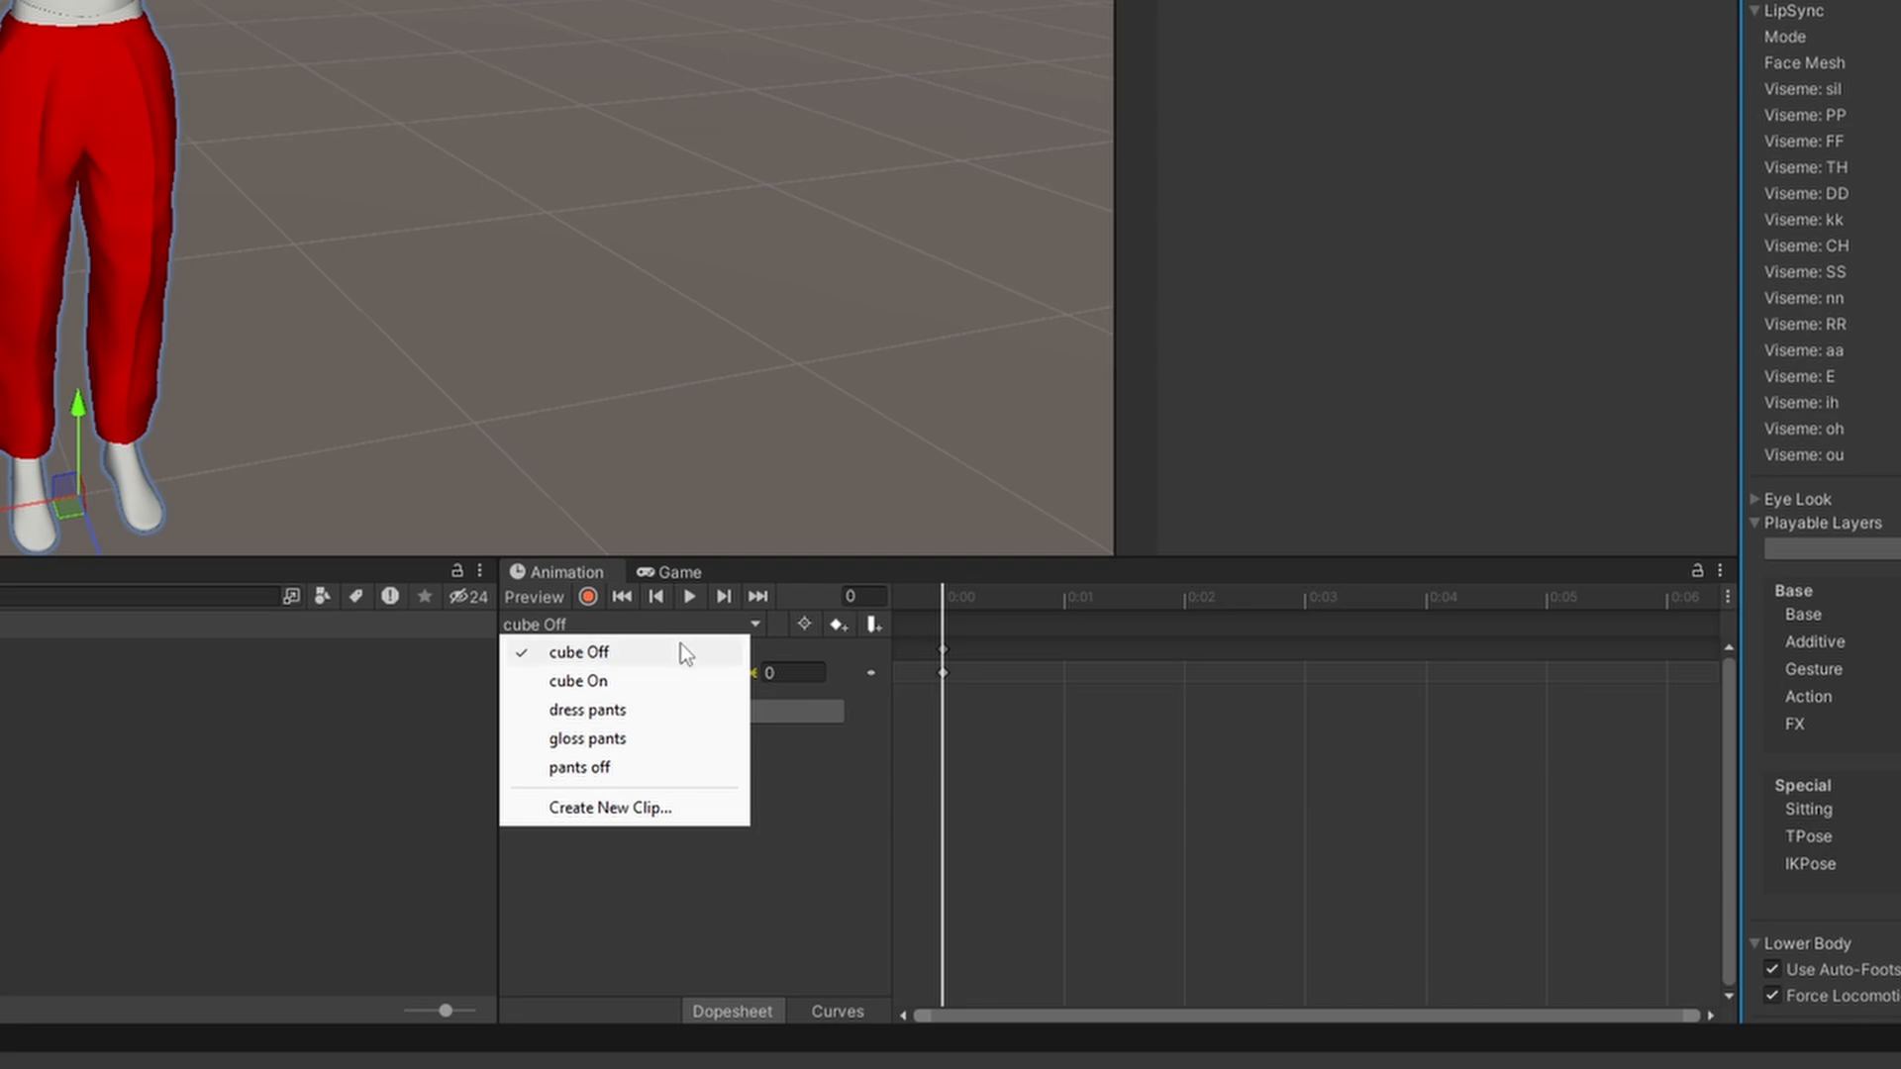
{"action": "left_click", "coordinate": [667, 707]}
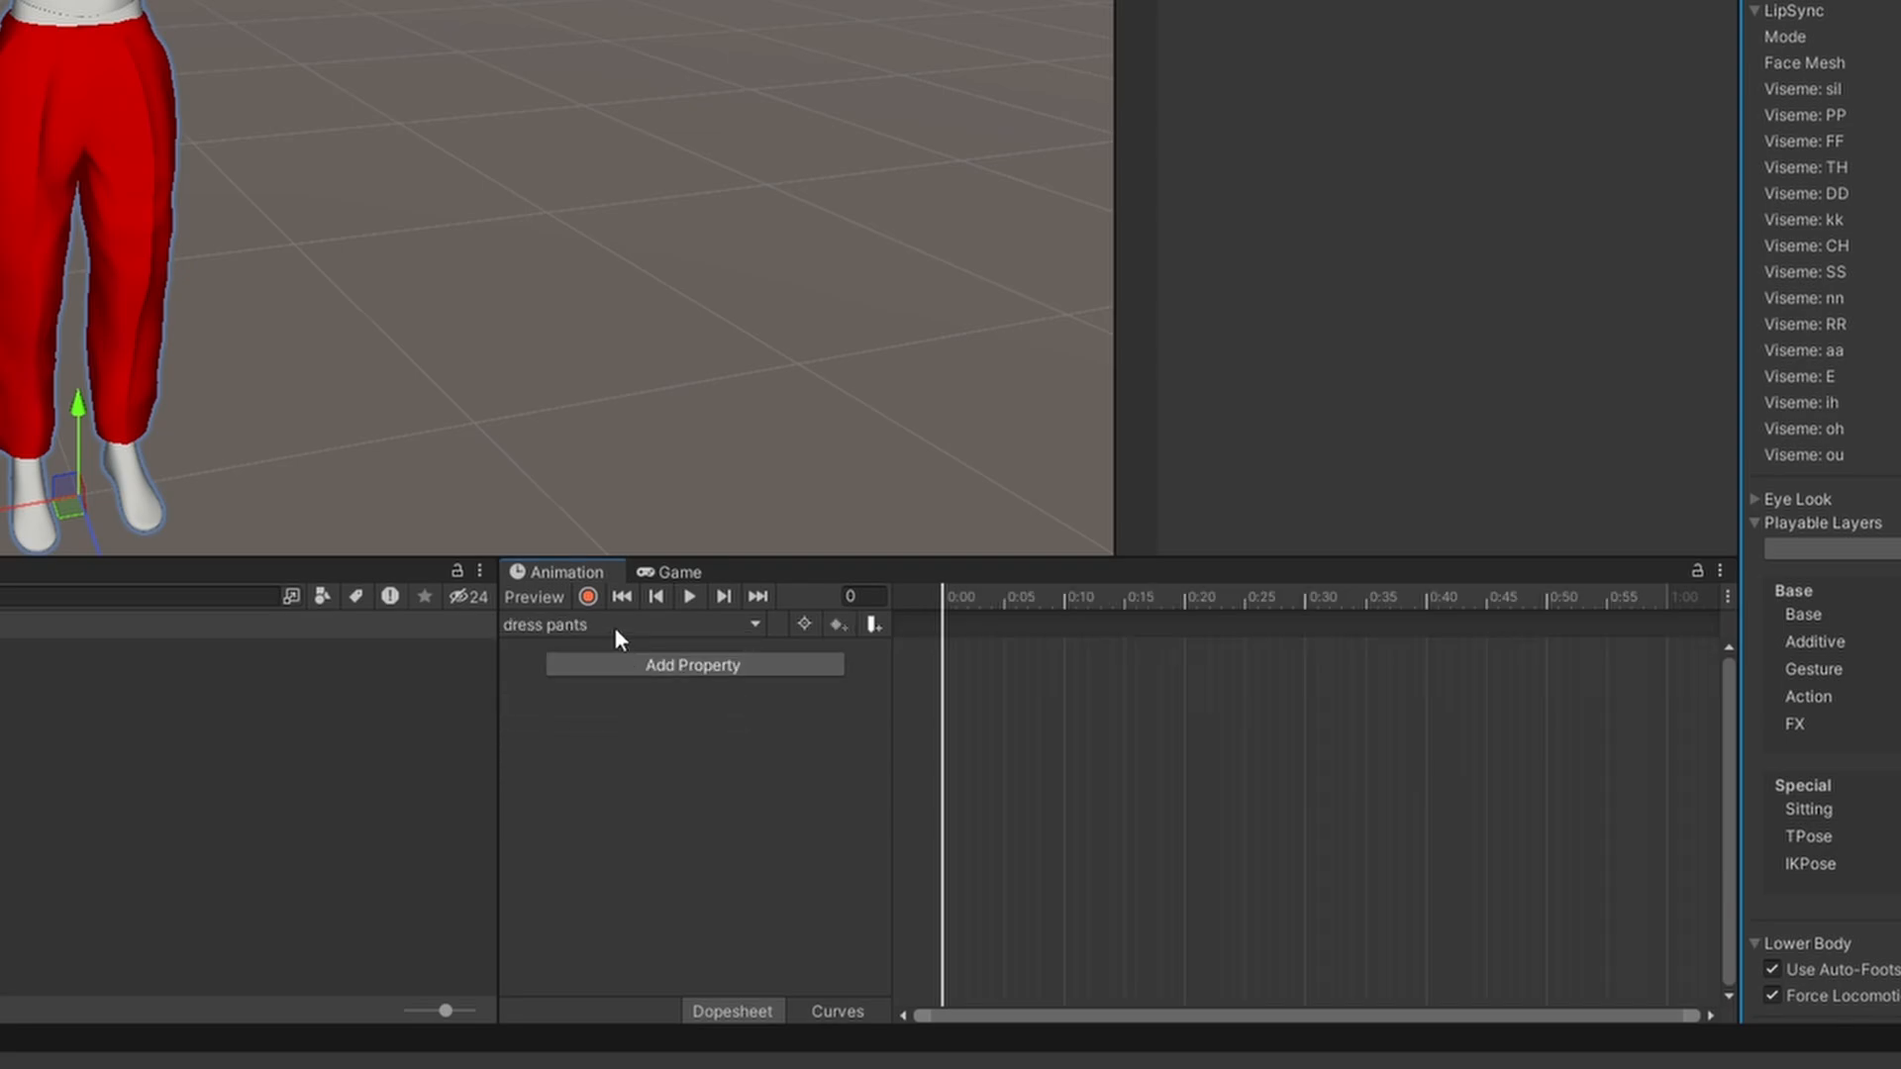
{"action": "left_click", "coordinate": [588, 596]}
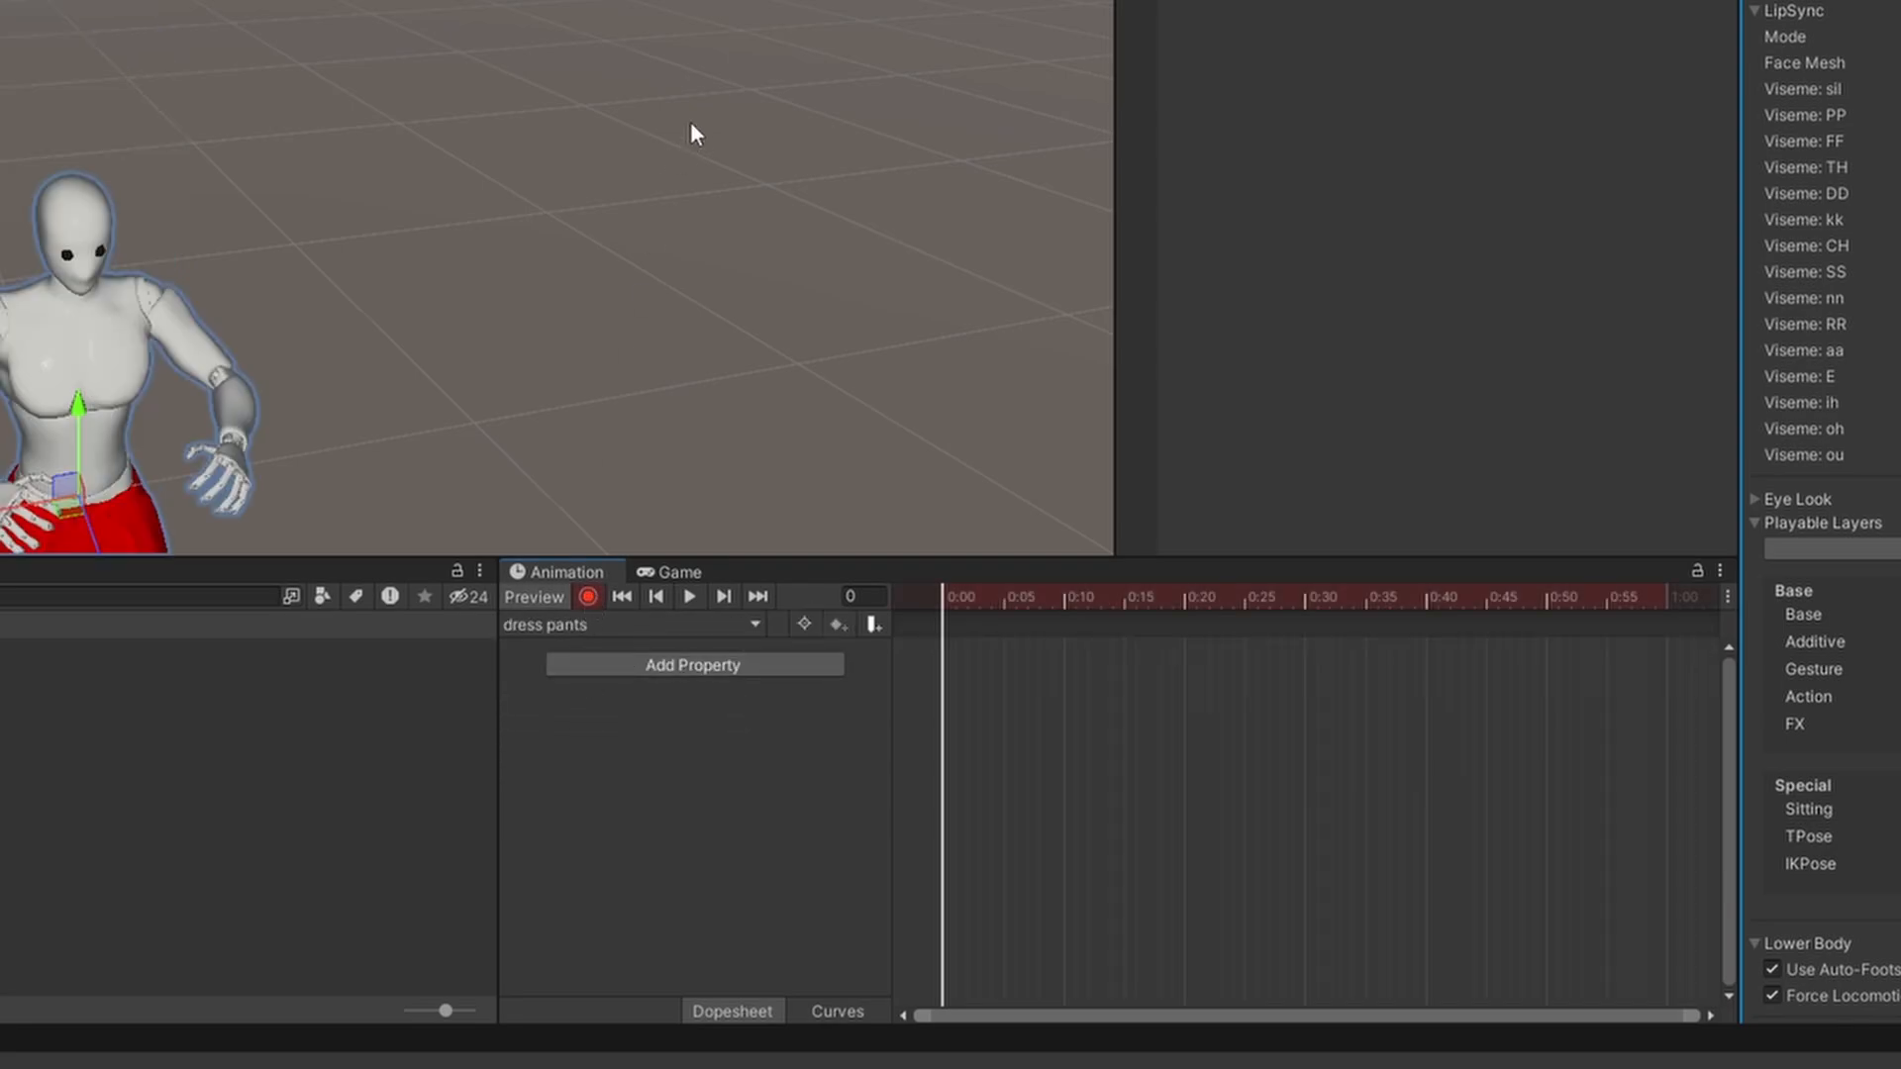
{"action": "left_click", "coordinate": [800, 208]}
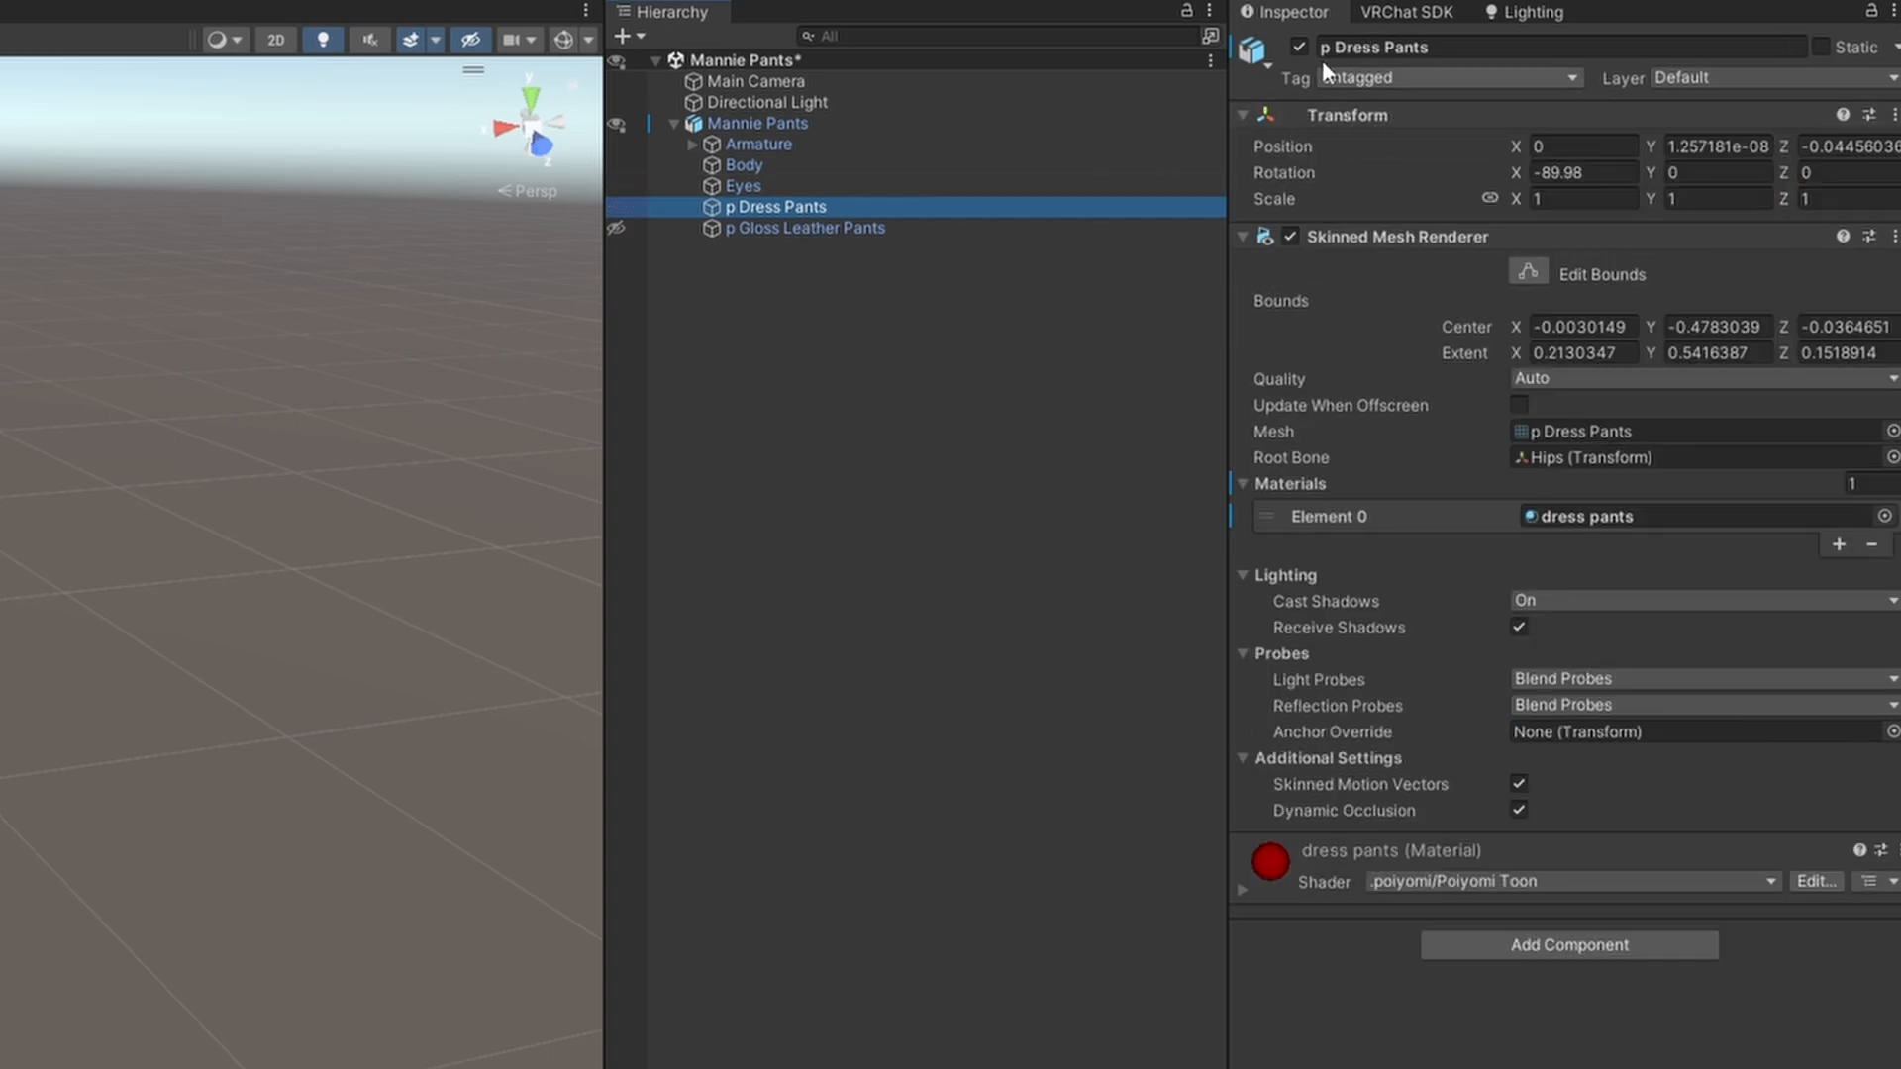
{"action": "left_click", "coordinate": [1298, 41]}
{"action": "left_click", "coordinate": [1298, 41]}
{"action": "left_click", "coordinate": [889, 229]}
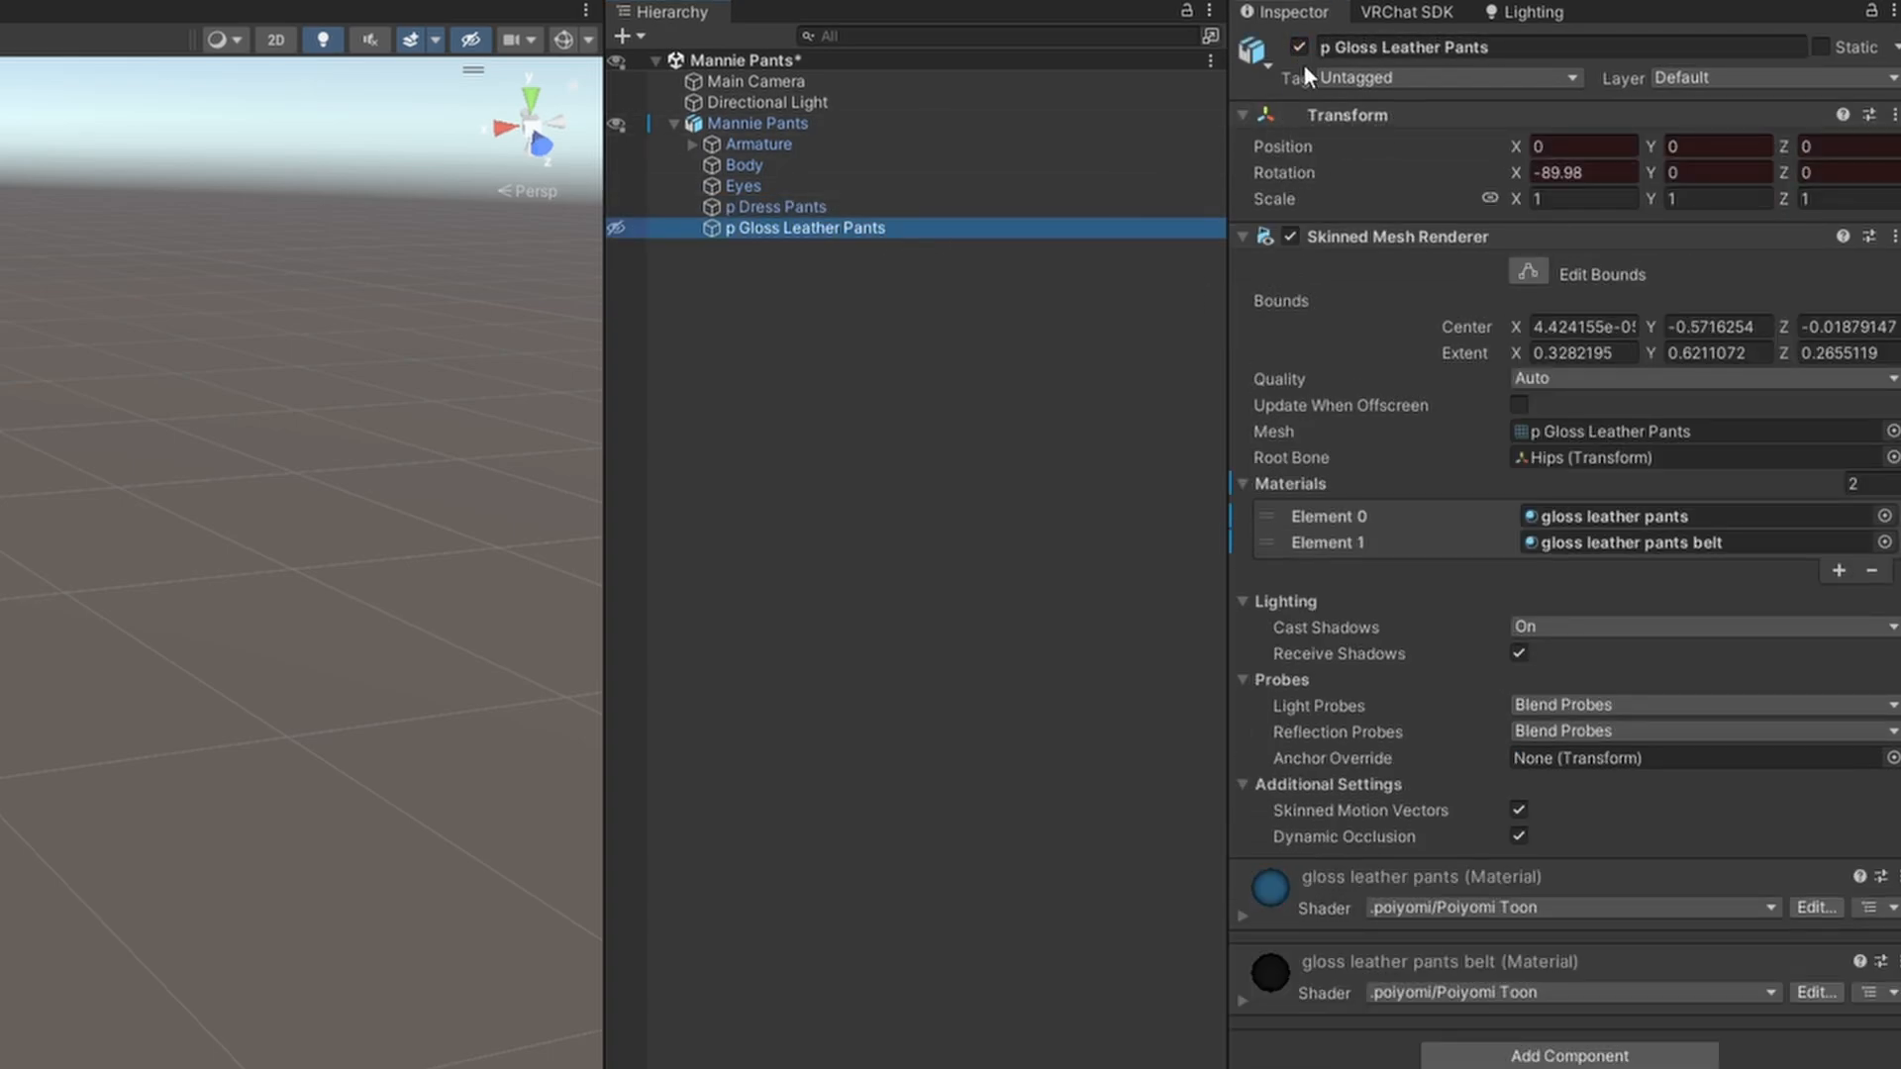
{"action": "left_click", "coordinate": [1298, 44]}
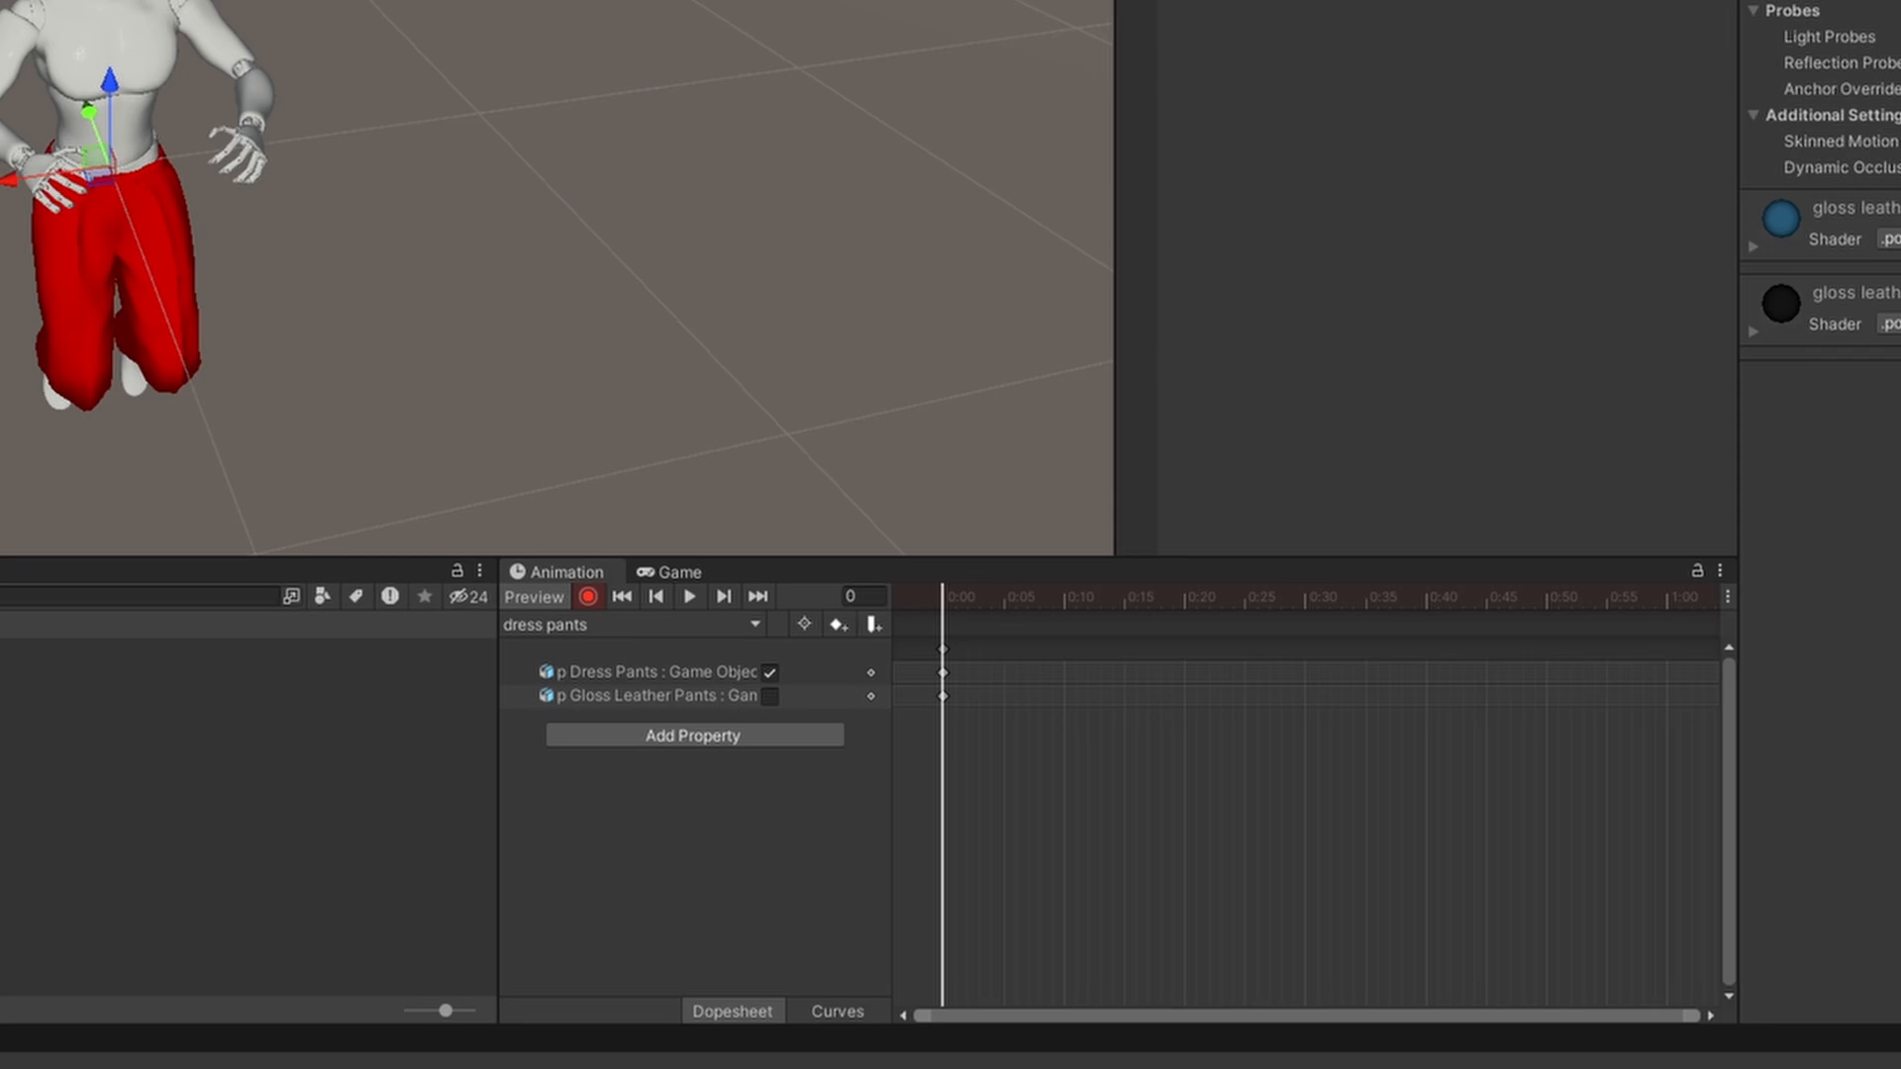
- Record the gloss pants clip with p Gloss Leather Pants enabled and p Dress Pants disabled, and stop recording
{"action": "left_click", "coordinate": [594, 625]}
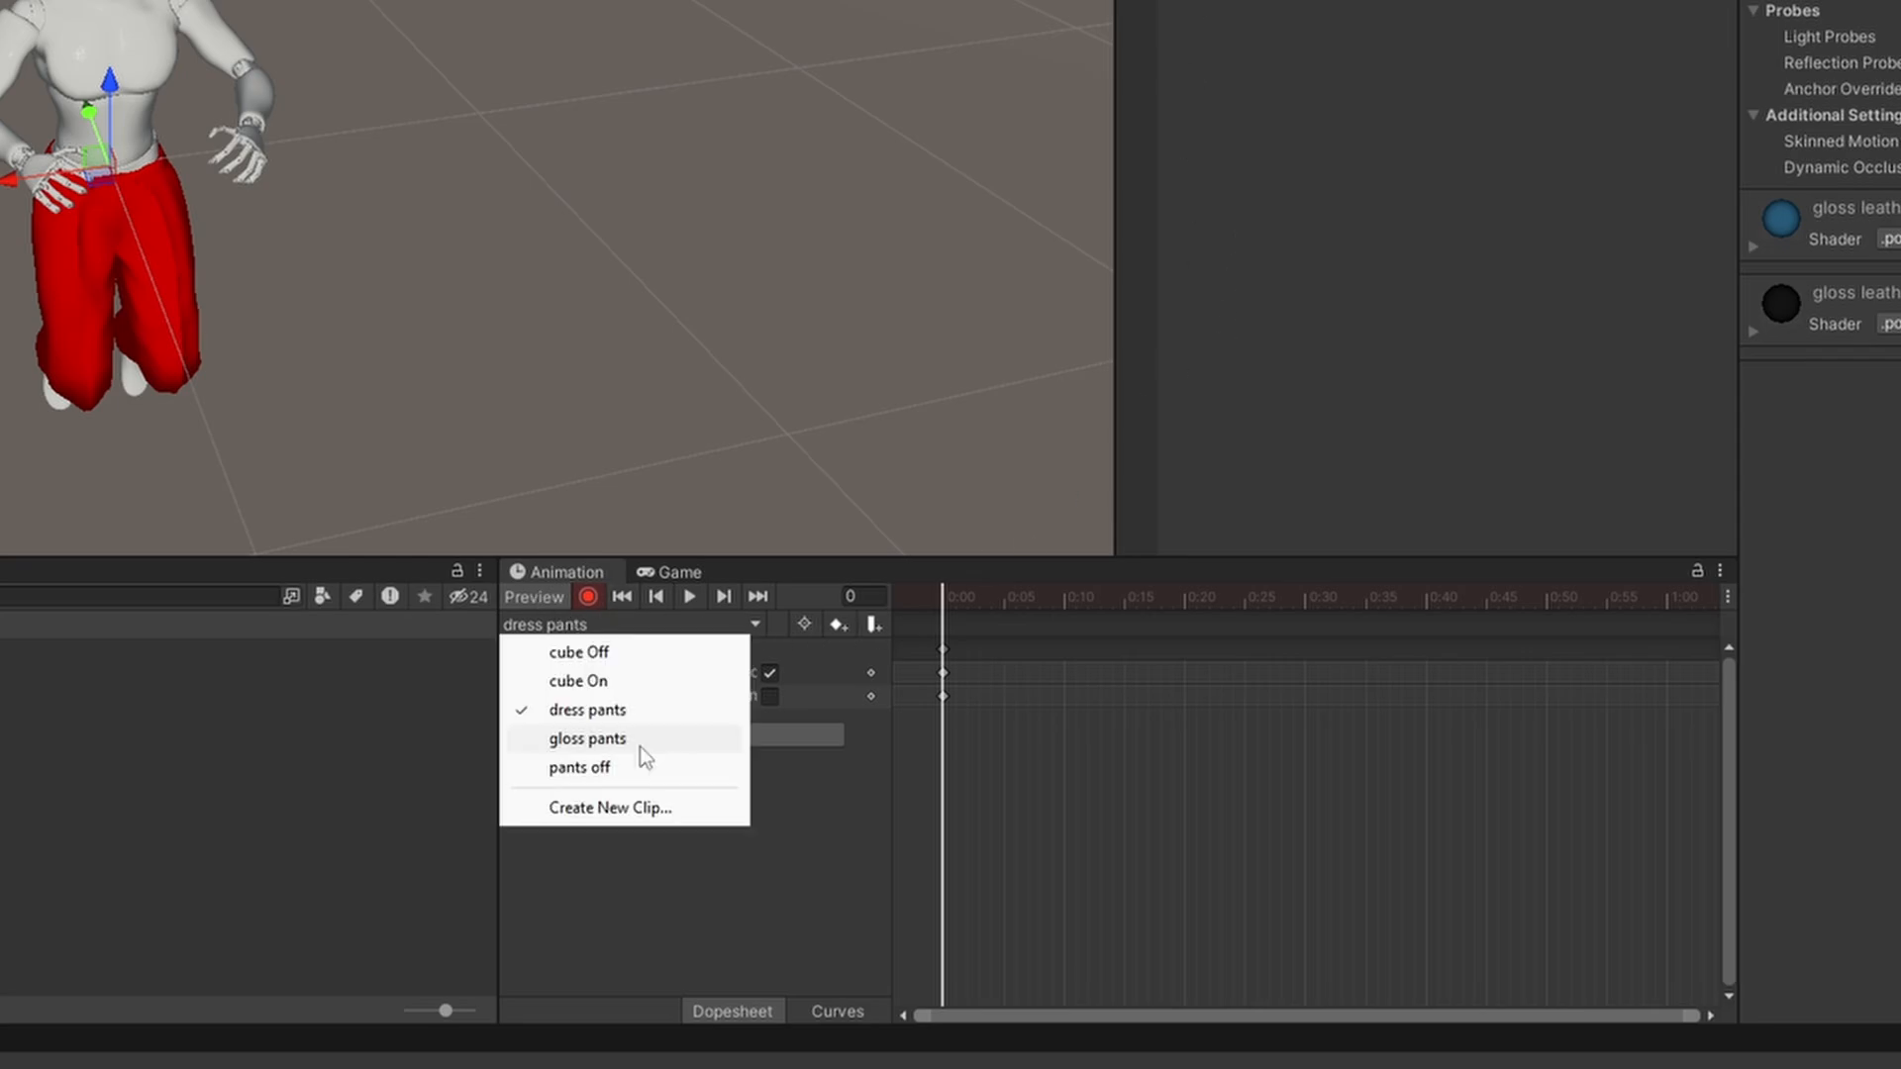
{"action": "left_click", "coordinate": [638, 745]}
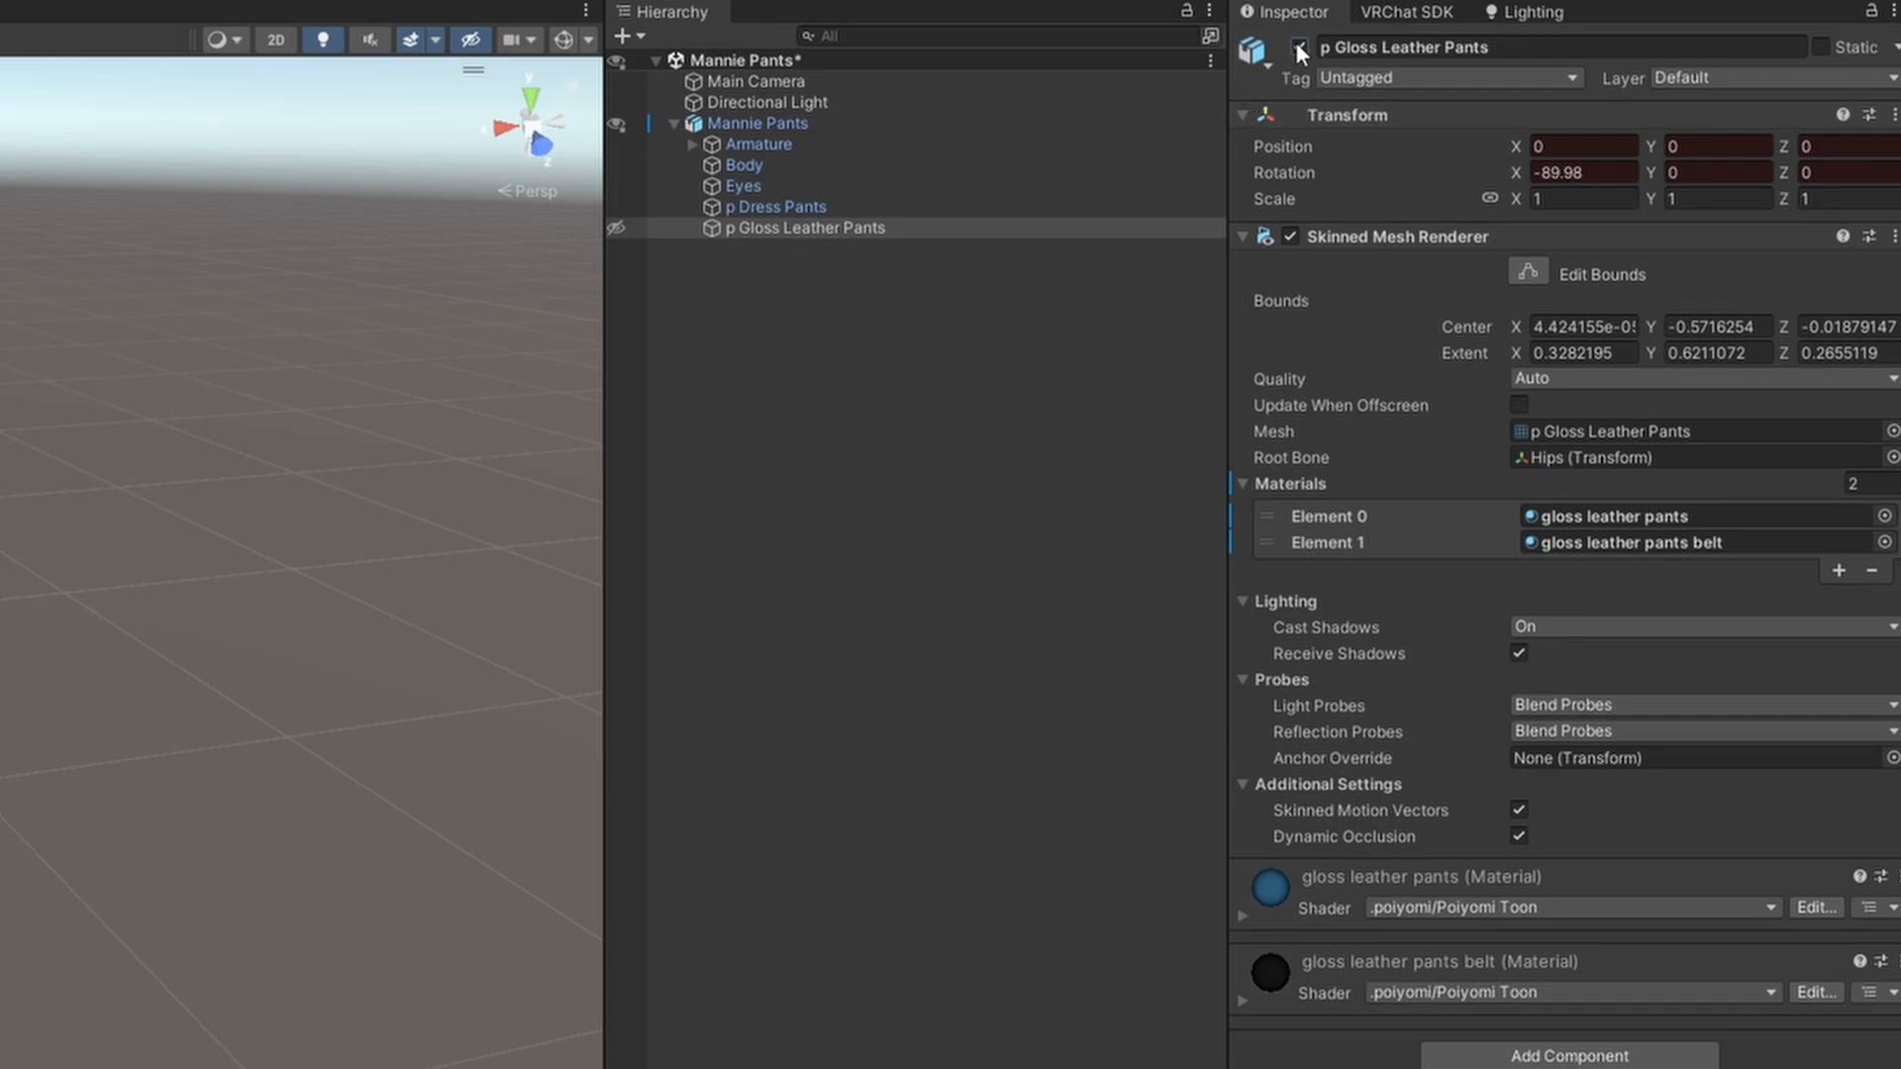
{"action": "left_click", "coordinate": [844, 208]}
{"action": "left_click", "coordinate": [1299, 48]}
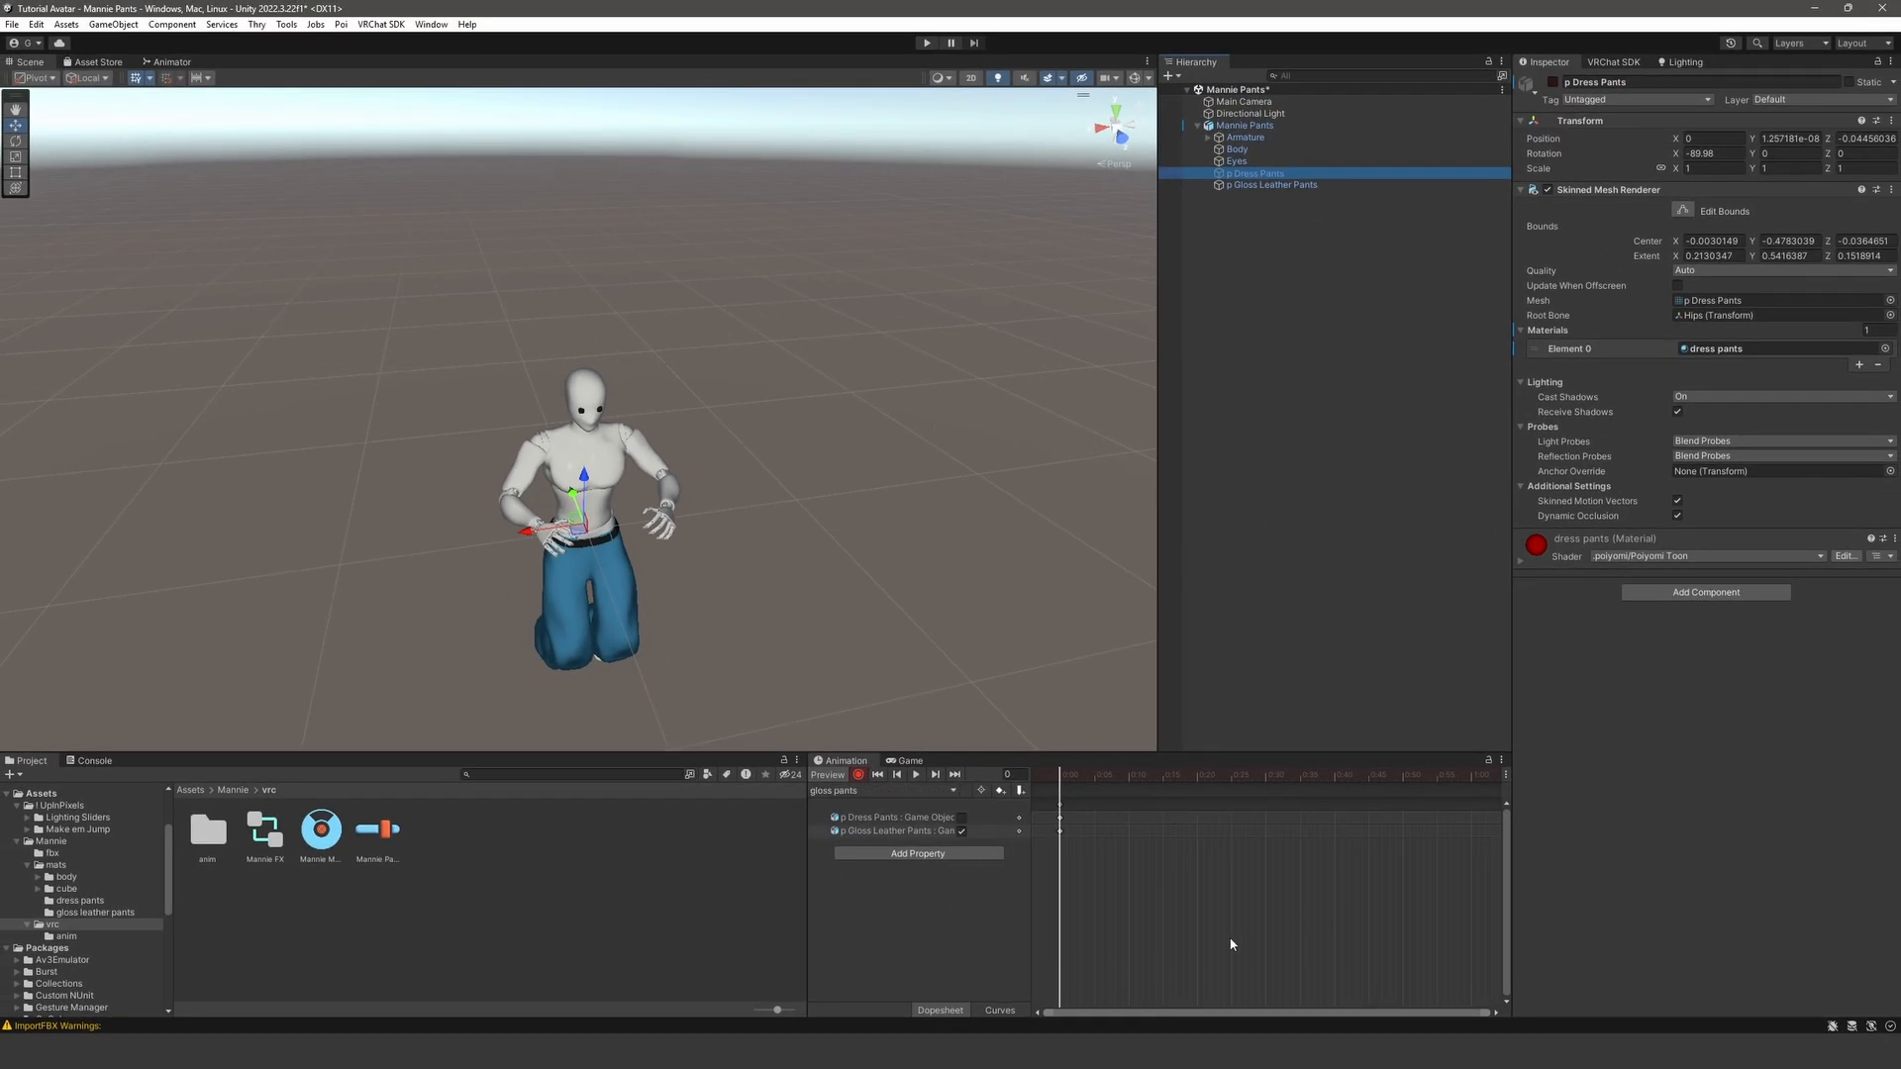
{"action": "left_click", "coordinate": [858, 775]}
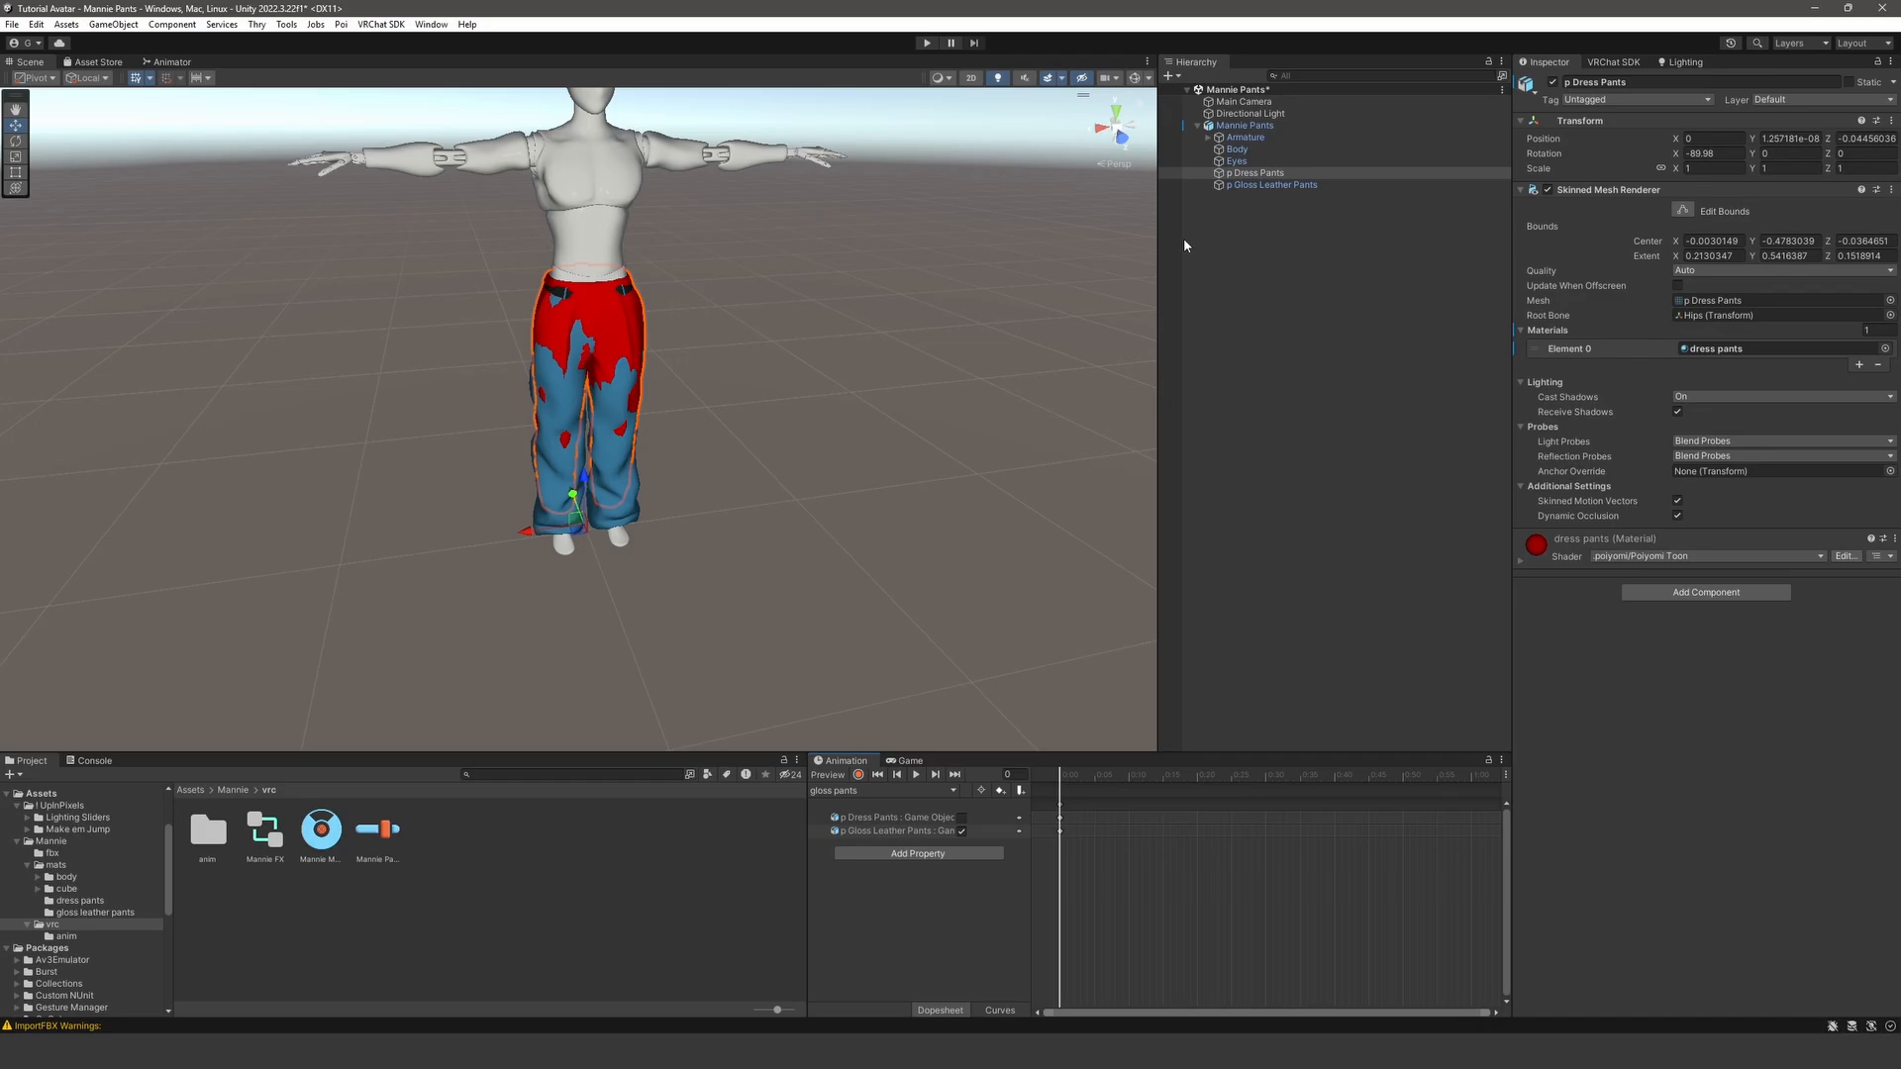
- Record the pants off clip with both p Dress Pants and p Gloss Leather Pants disabled
{"action": "left_click", "coordinate": [843, 792]}
{"action": "left_click", "coordinate": [871, 874]}
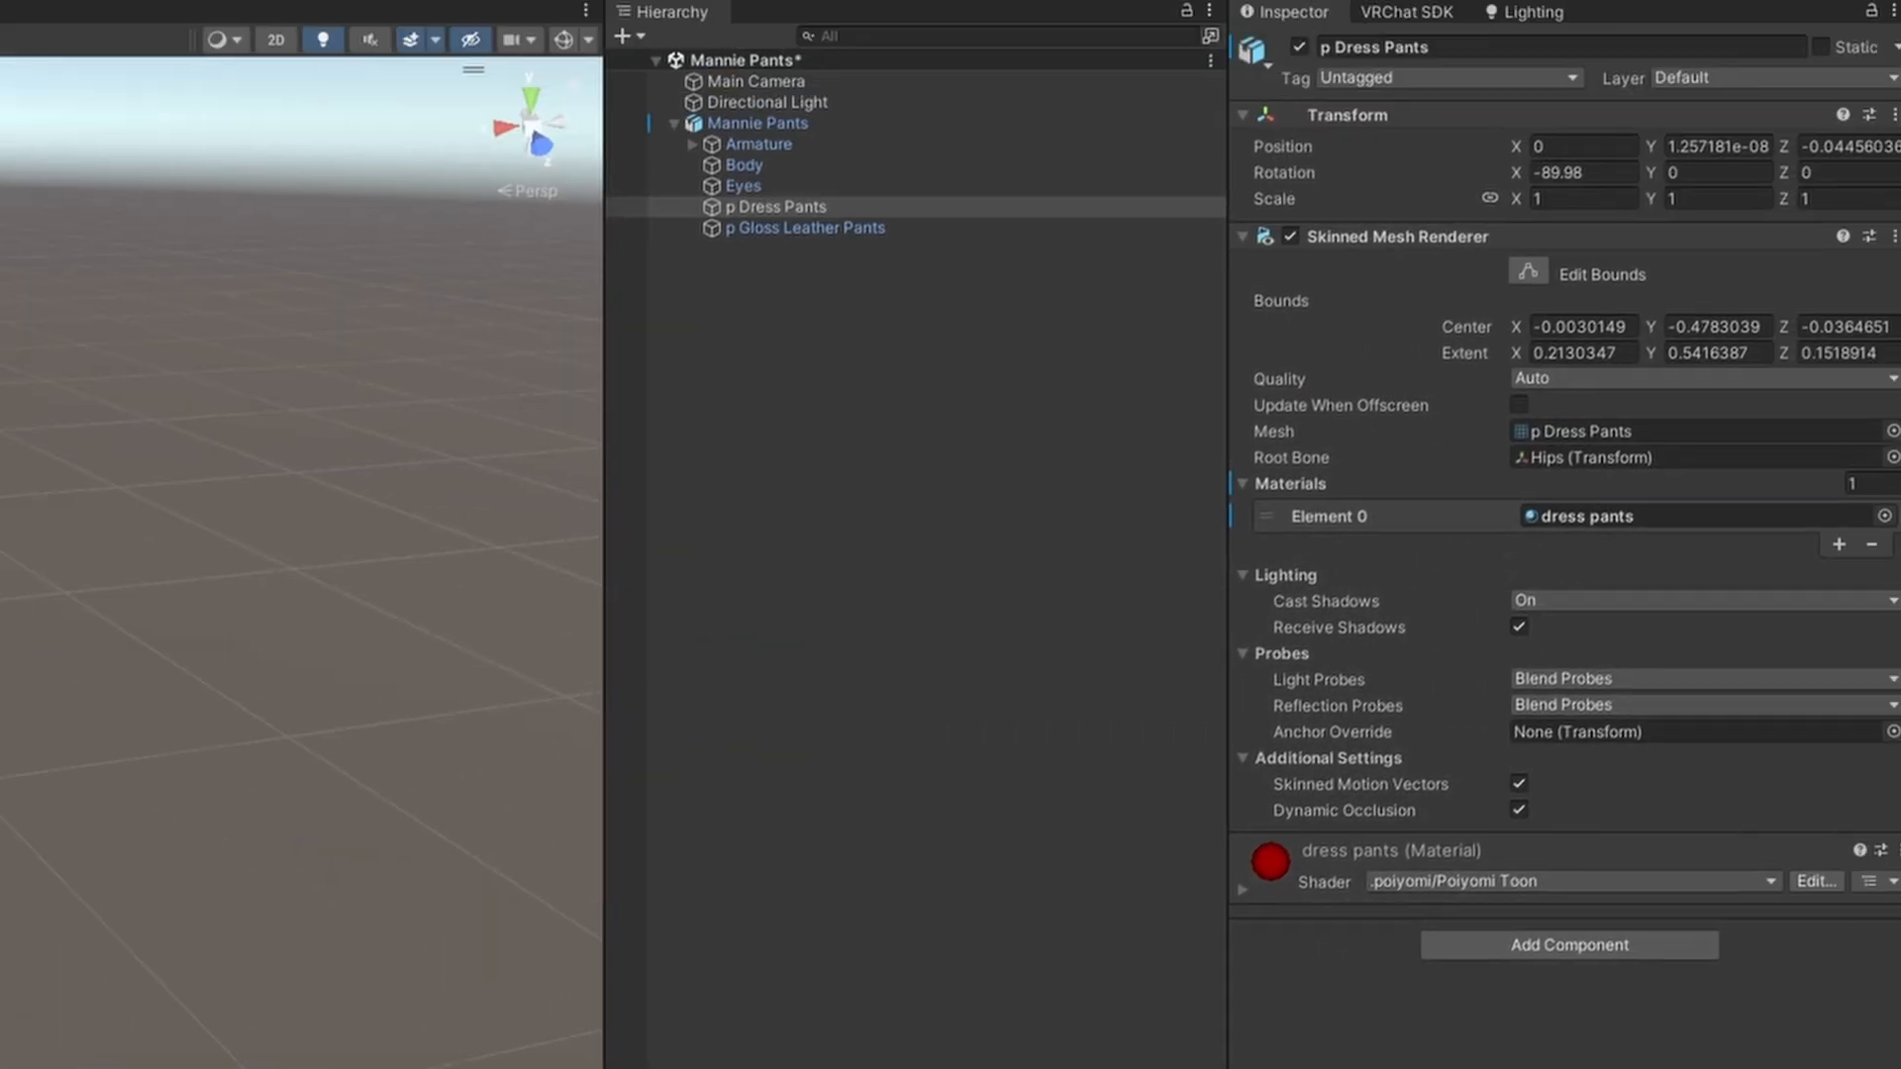
{"action": "left_click", "coordinate": [1299, 46]}
{"action": "left_click", "coordinate": [905, 228]}
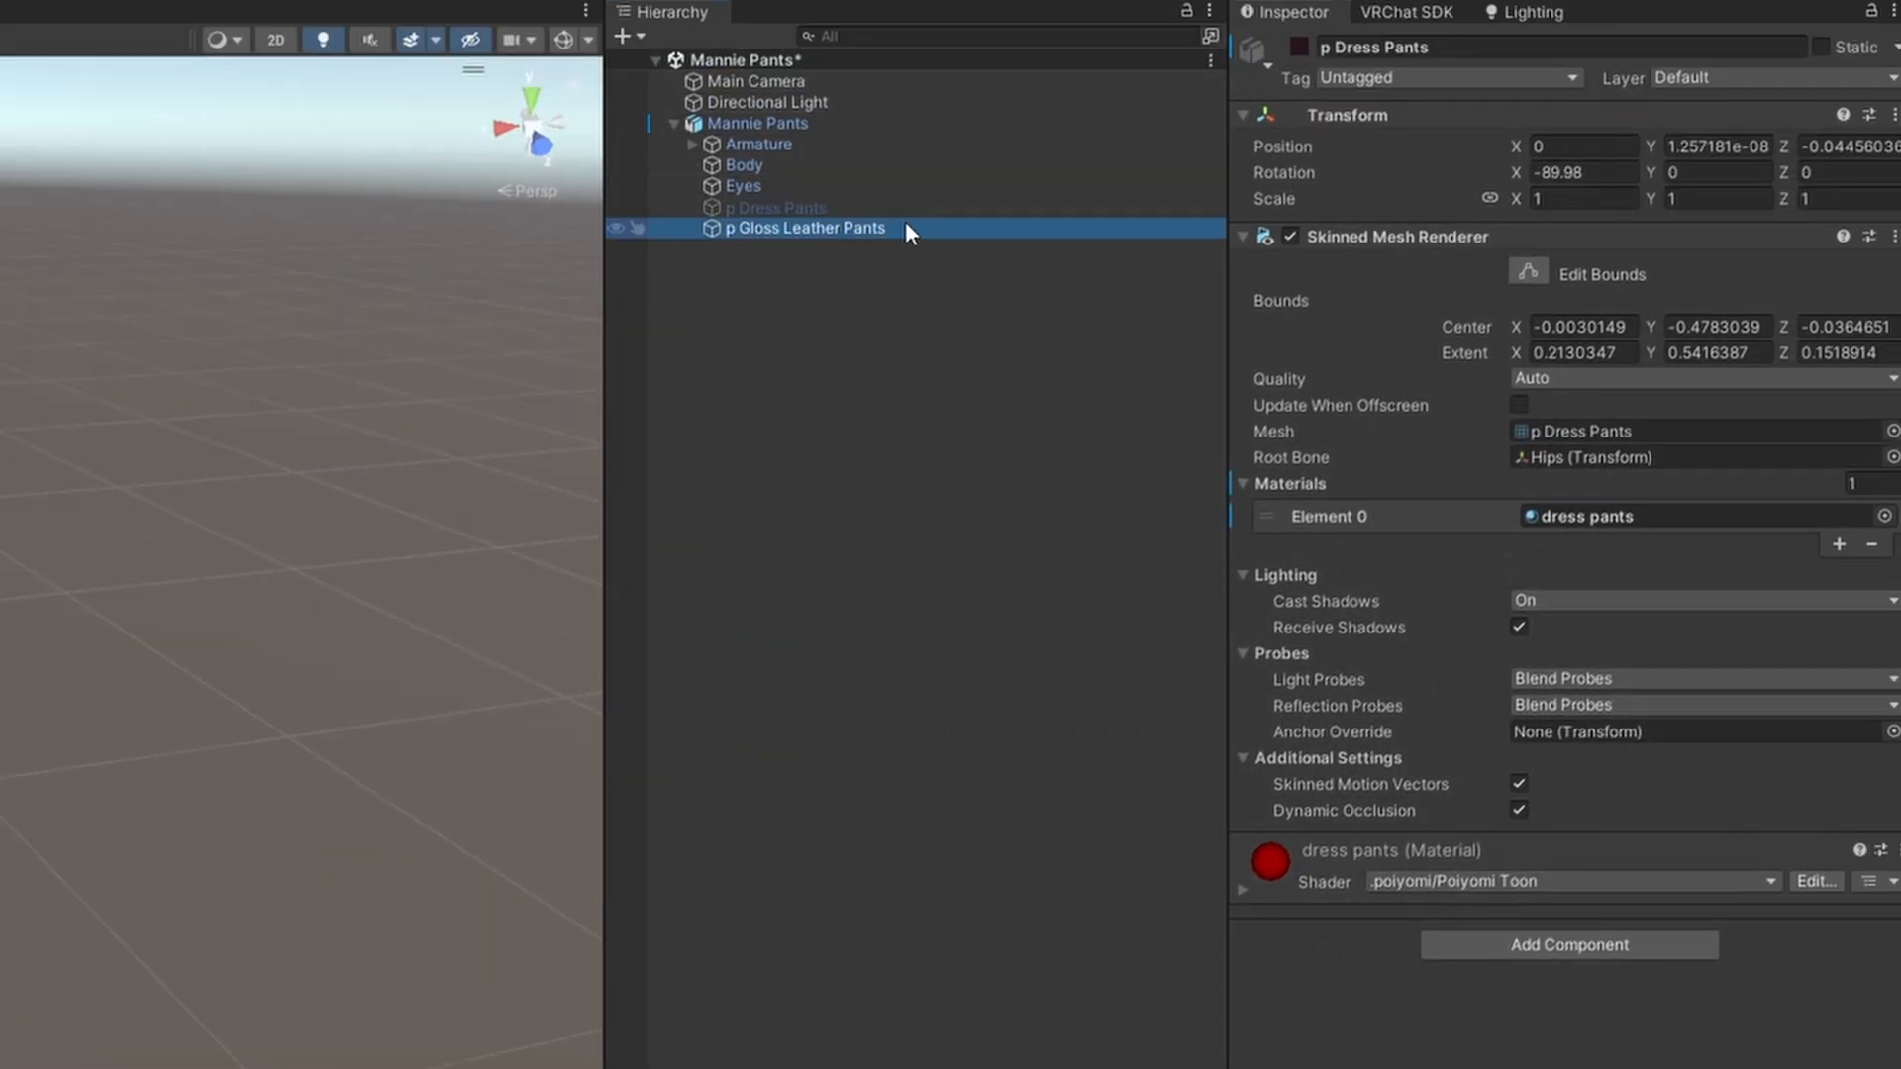
{"action": "left_click", "coordinate": [1299, 46]}
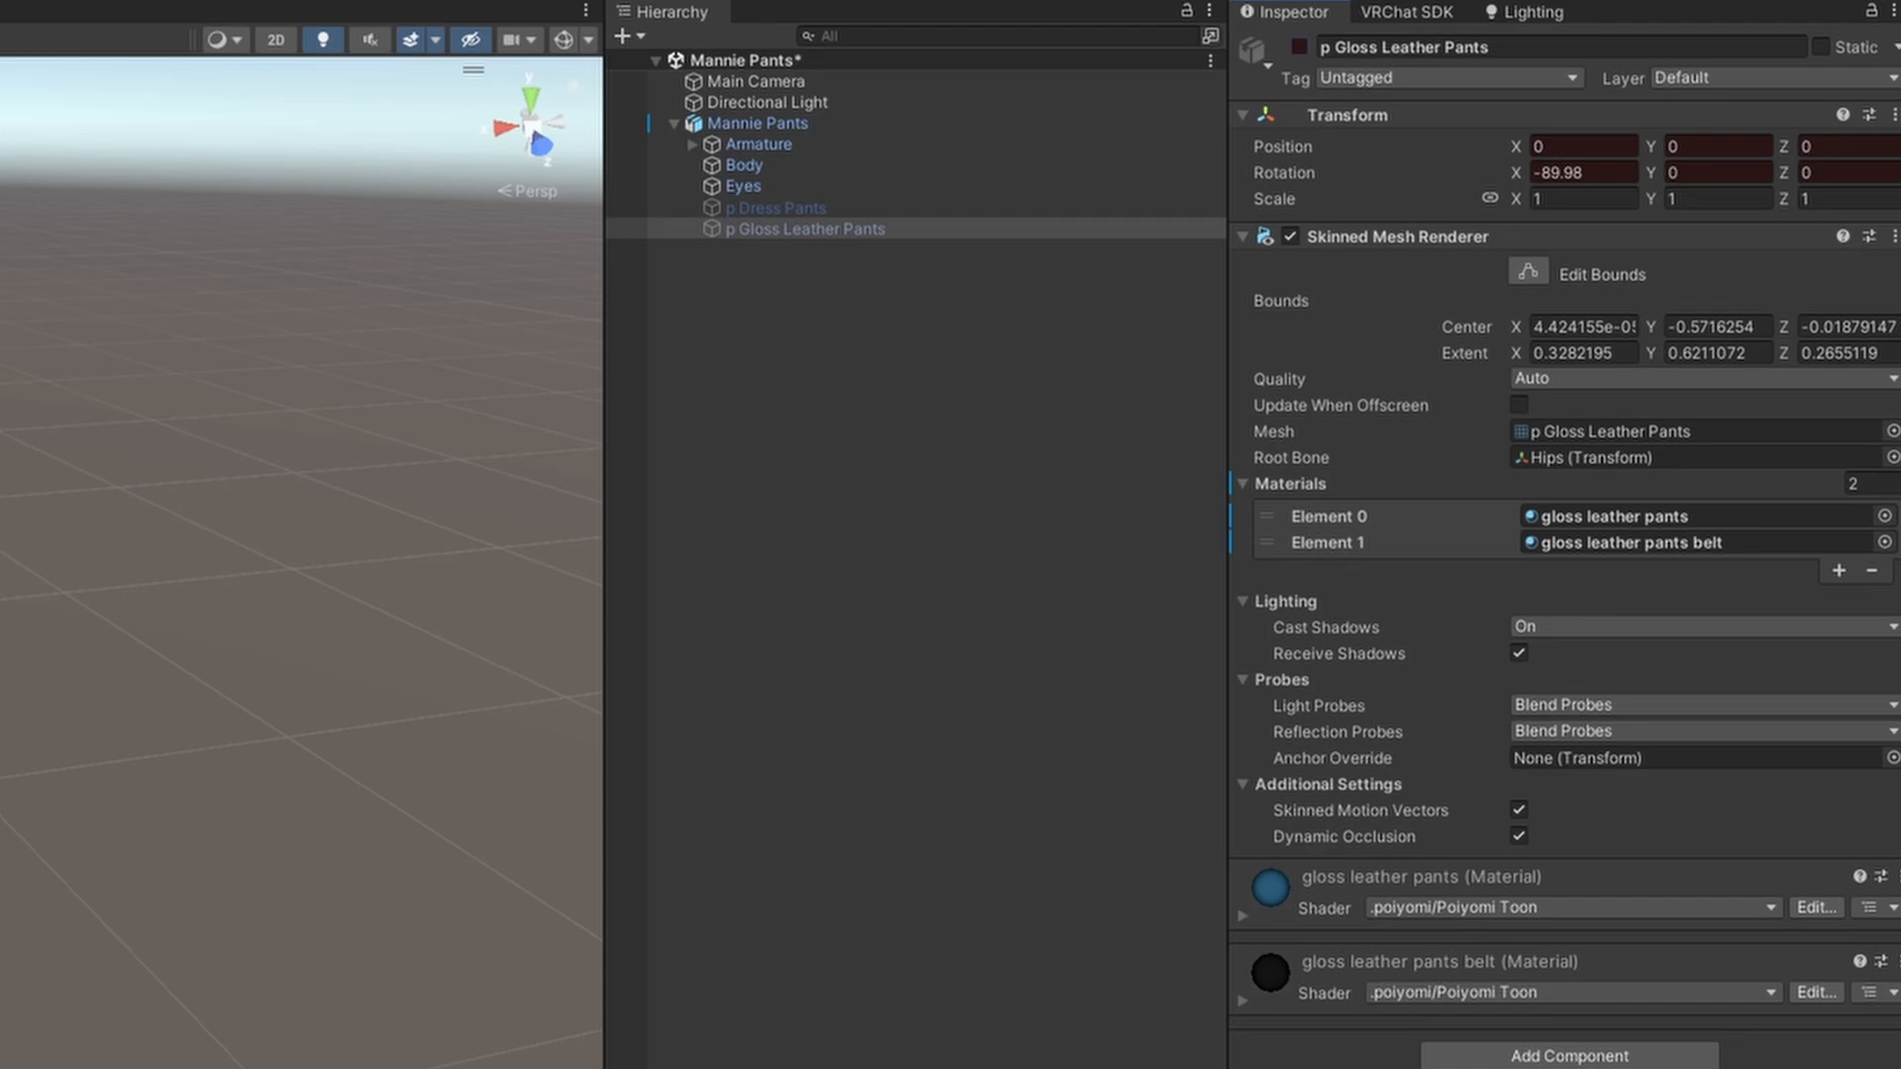
- Remove the Mannie FX controller from the Mannie Pants avatar's Animator component
{"action": "left_click", "coordinate": [847, 123]}
{"action": "left_click", "coordinate": [1340, 339]}
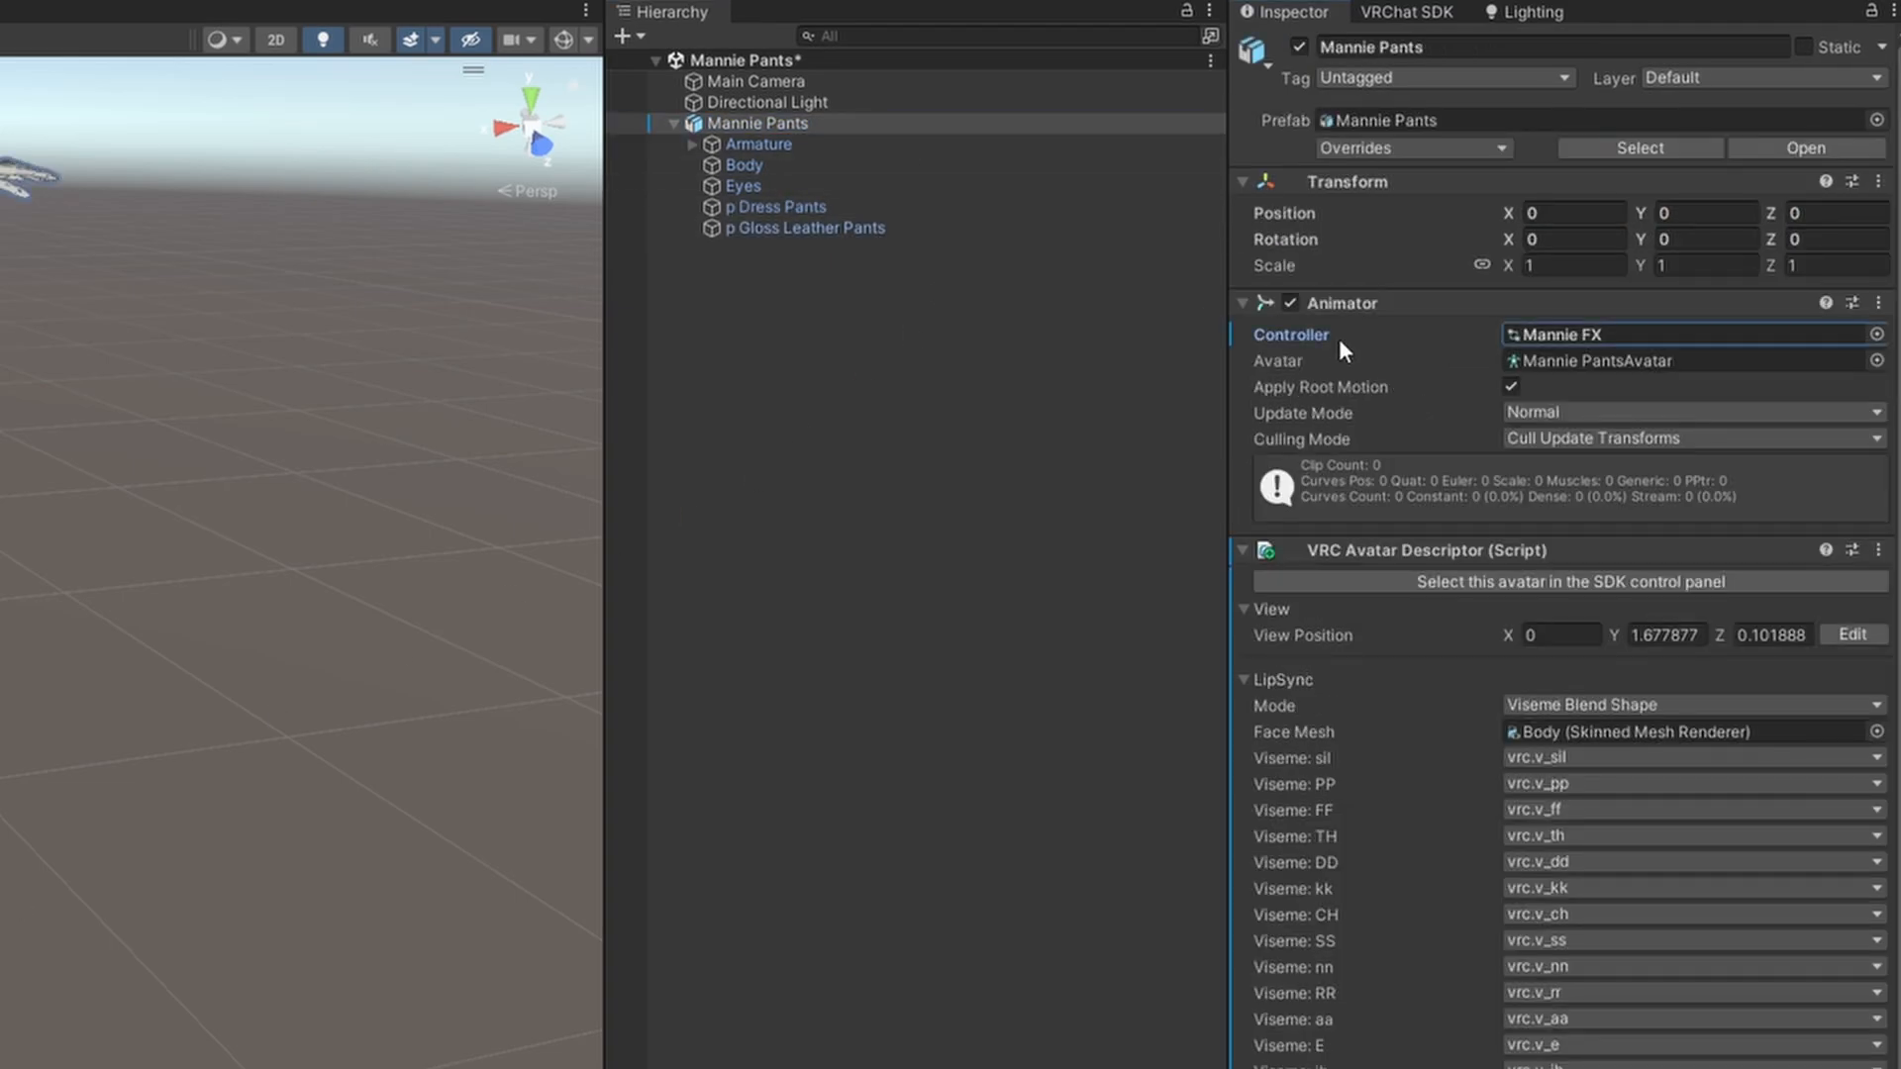
{"action": "key", "text": "Delete"}
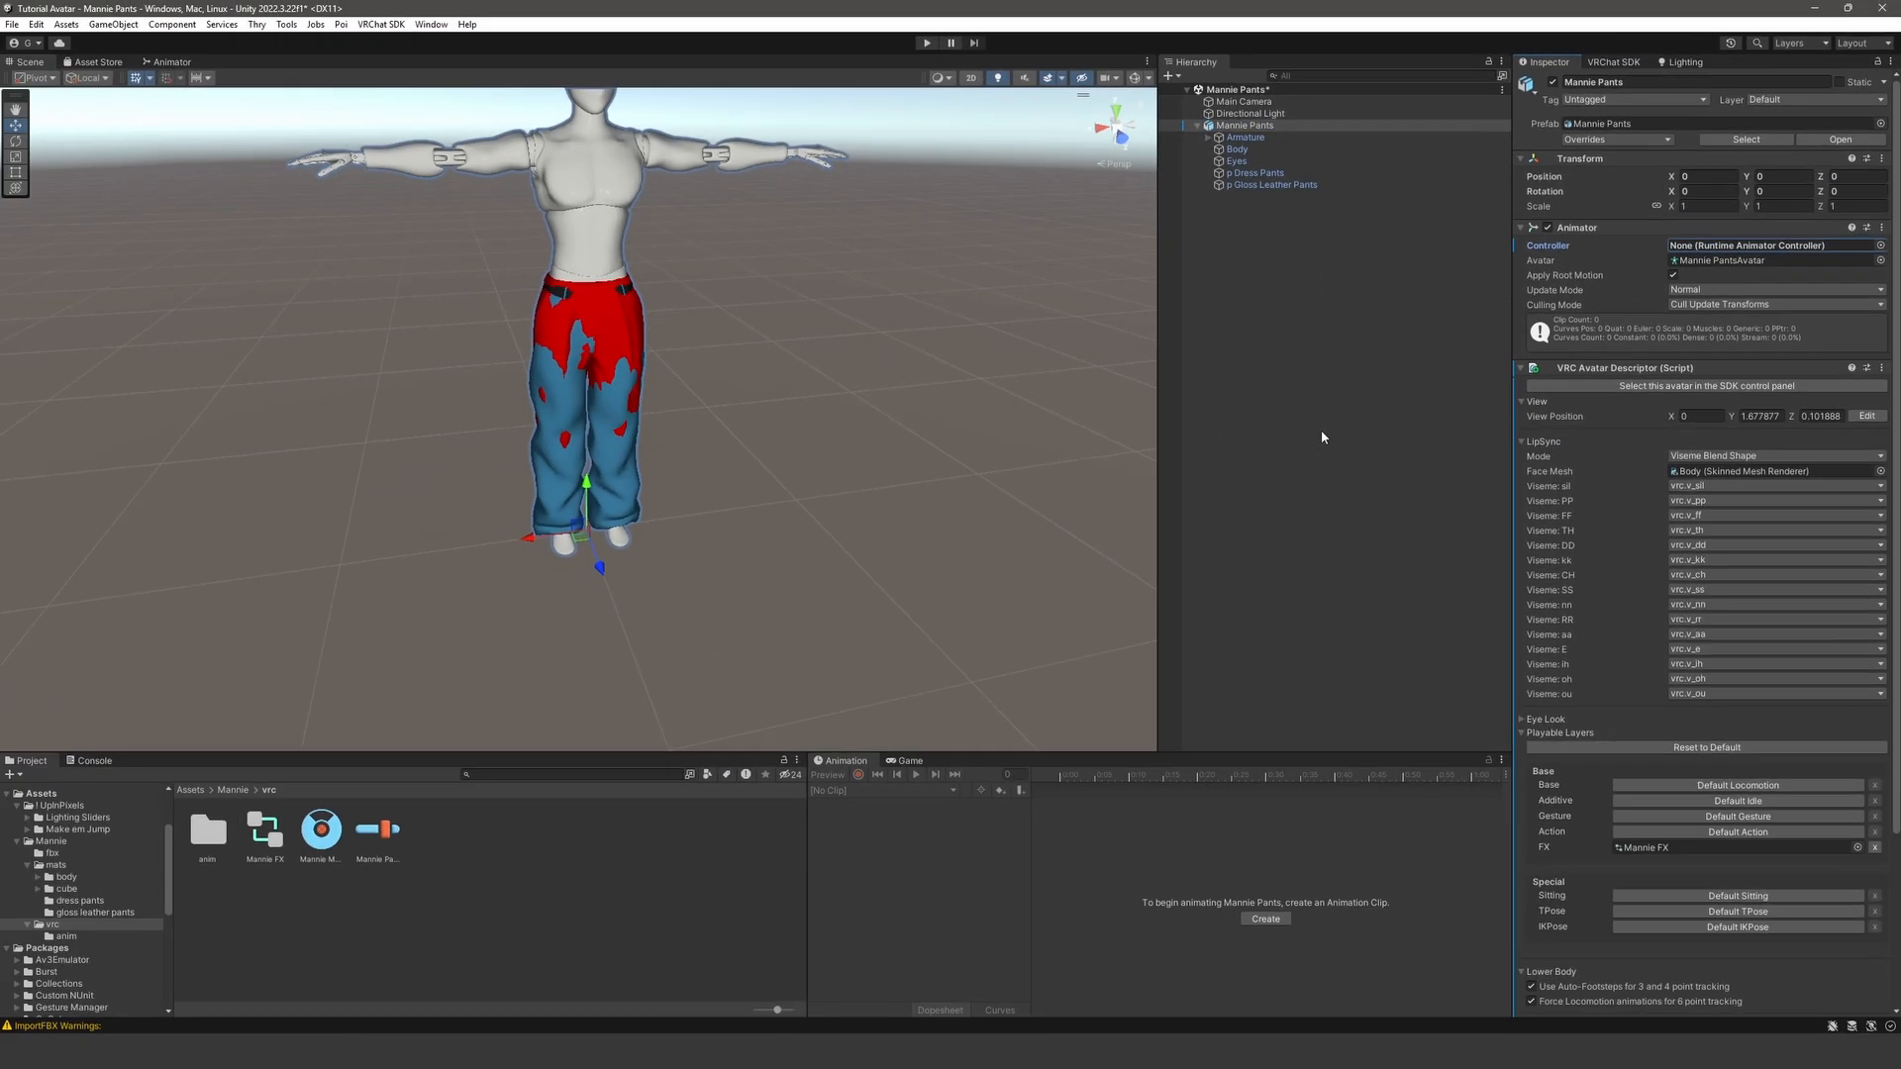
- Disable the p Gloss Leather Pants object on the avatar by default and save the scene
{"action": "left_click", "coordinate": [1262, 126]}
{"action": "left_click", "coordinate": [1246, 185]}
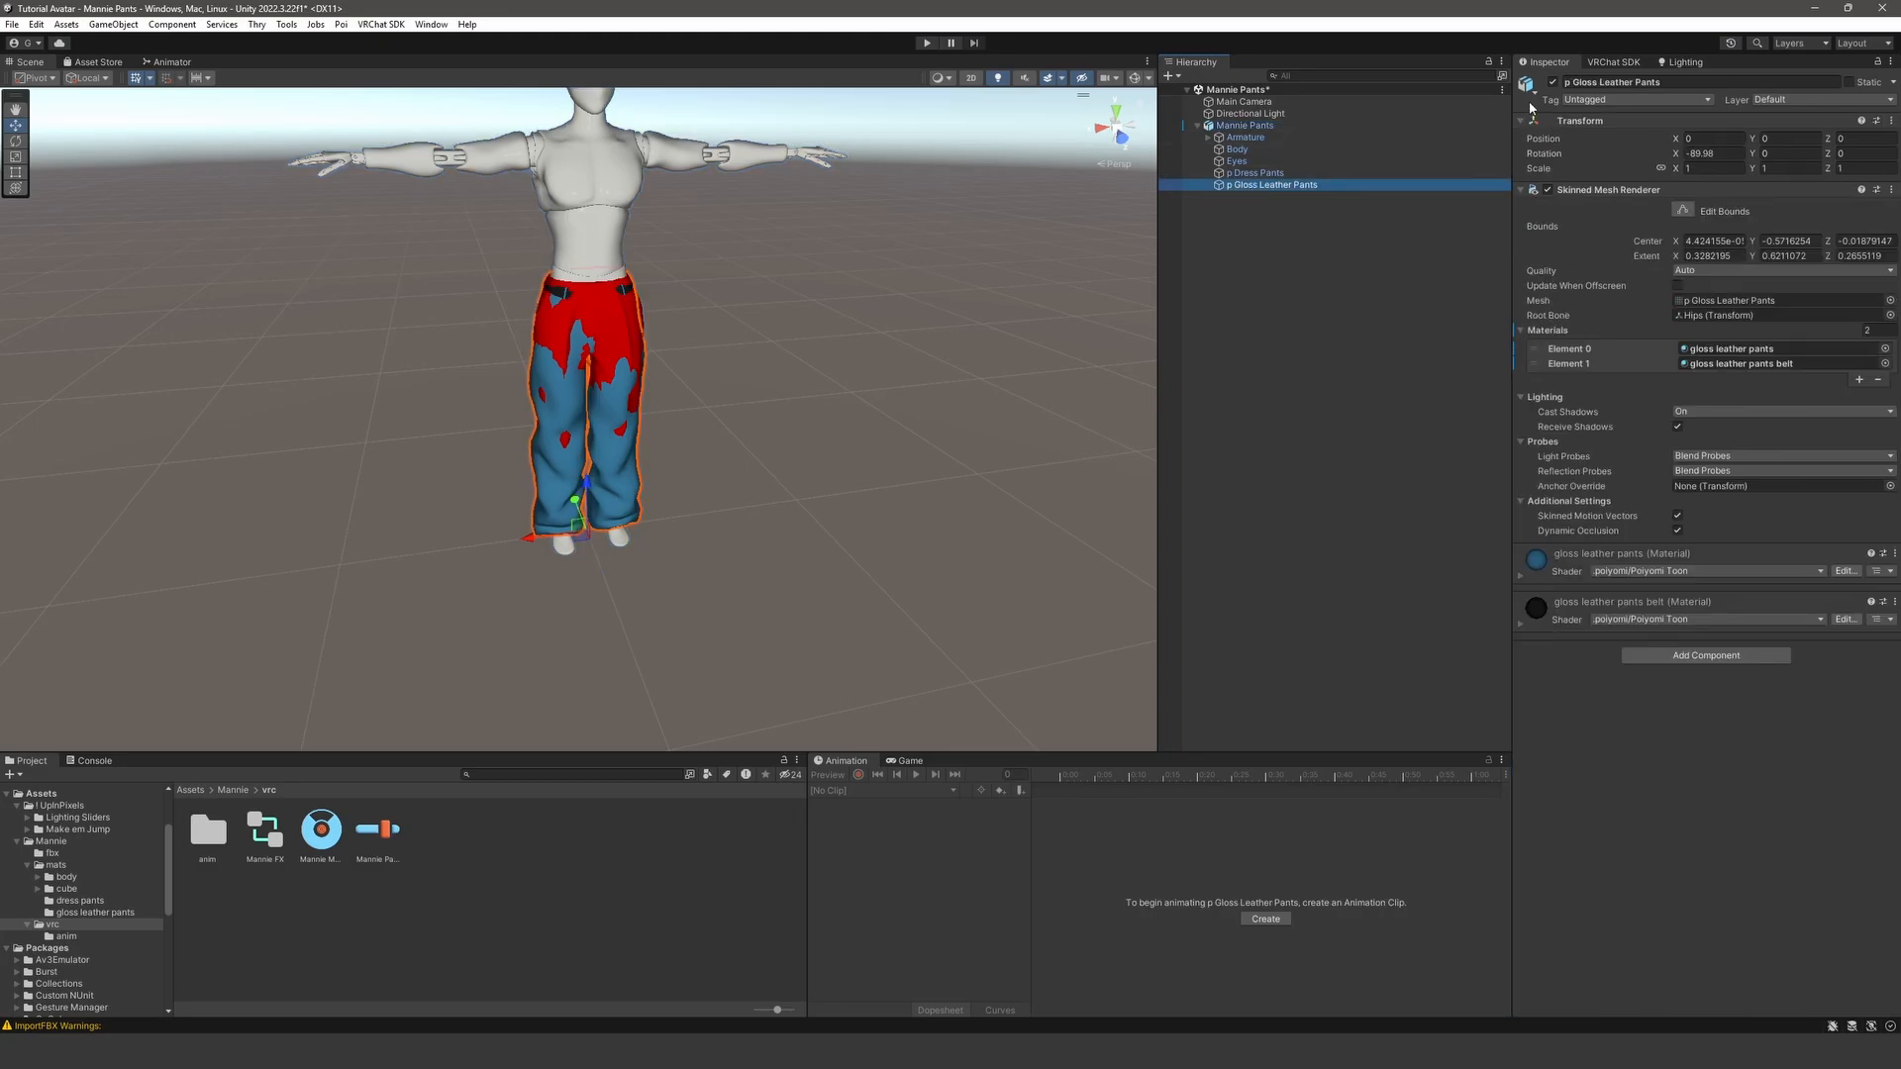
{"action": "left_click", "coordinate": [1552, 82]}
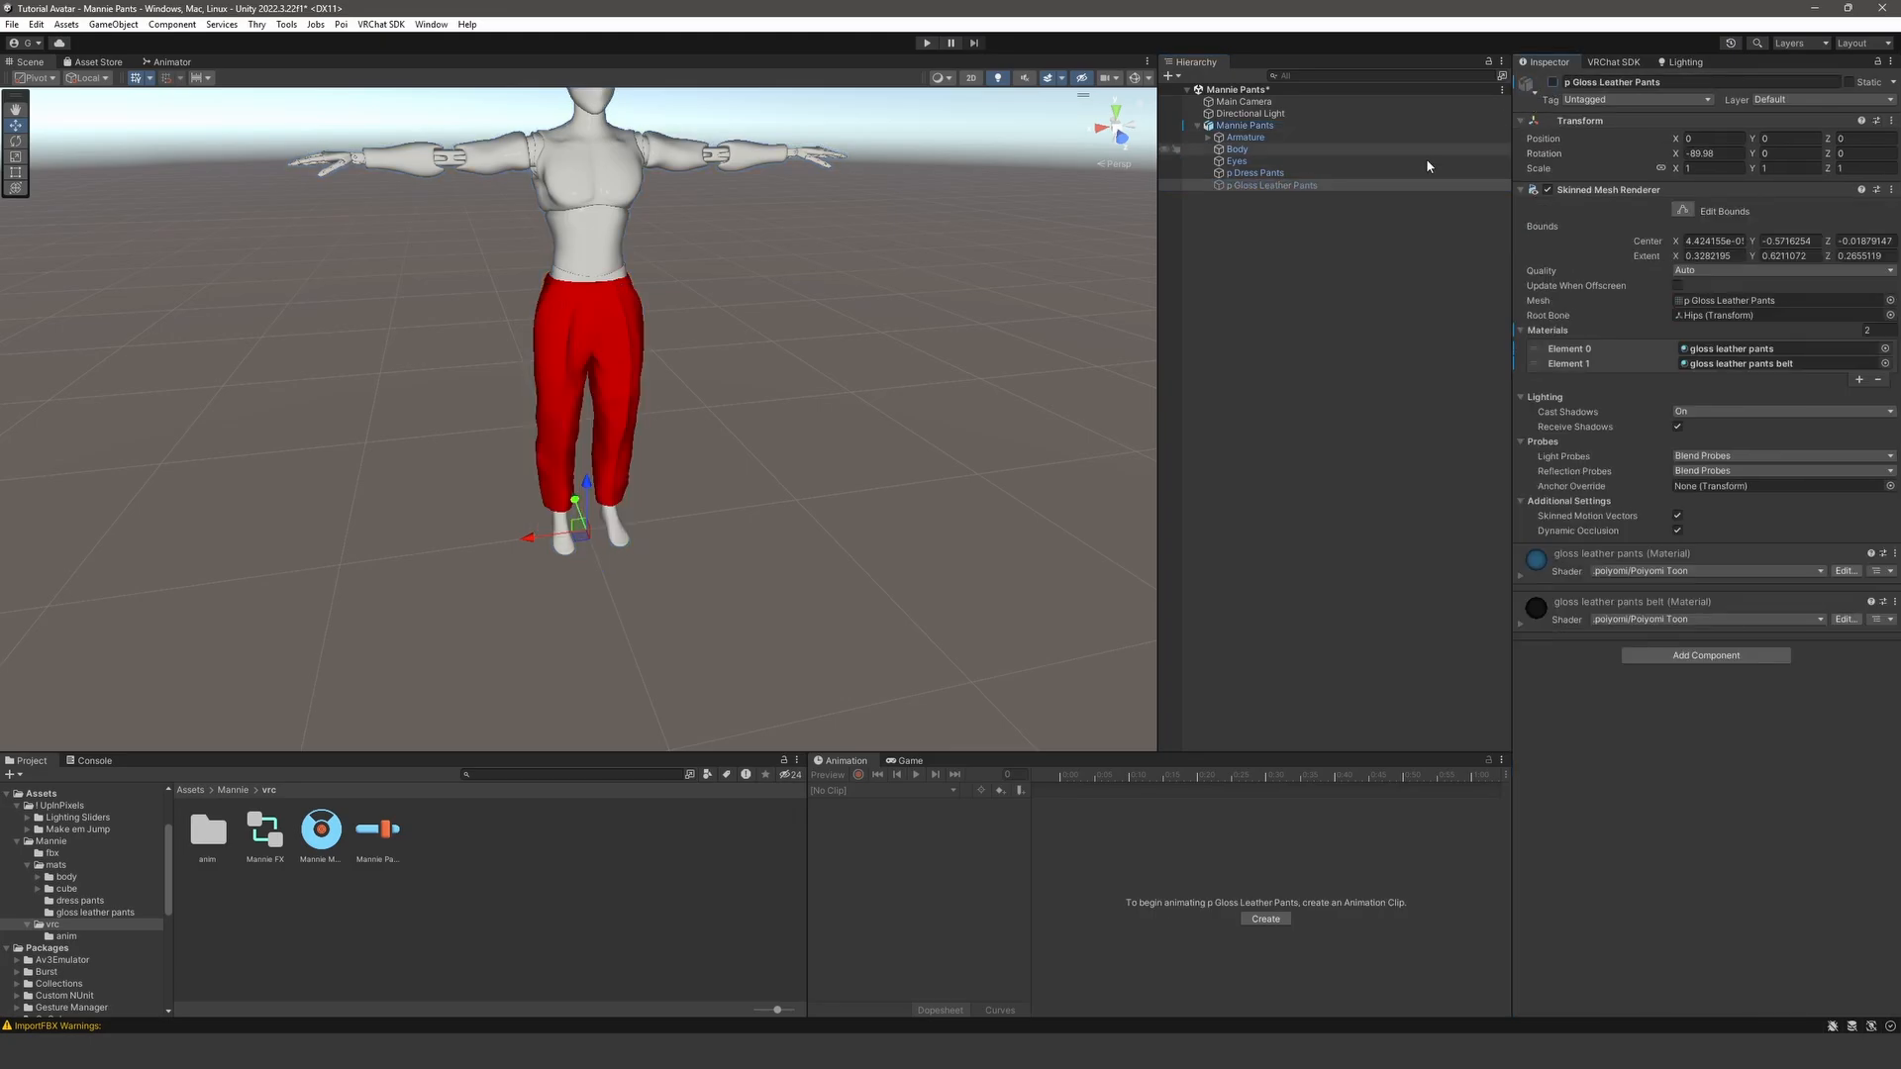
{"action": "left_click", "coordinate": [1287, 307]}
{"action": "right_click_drag", "start_coordinate": [725, 509], "coordinate": [734, 432]}
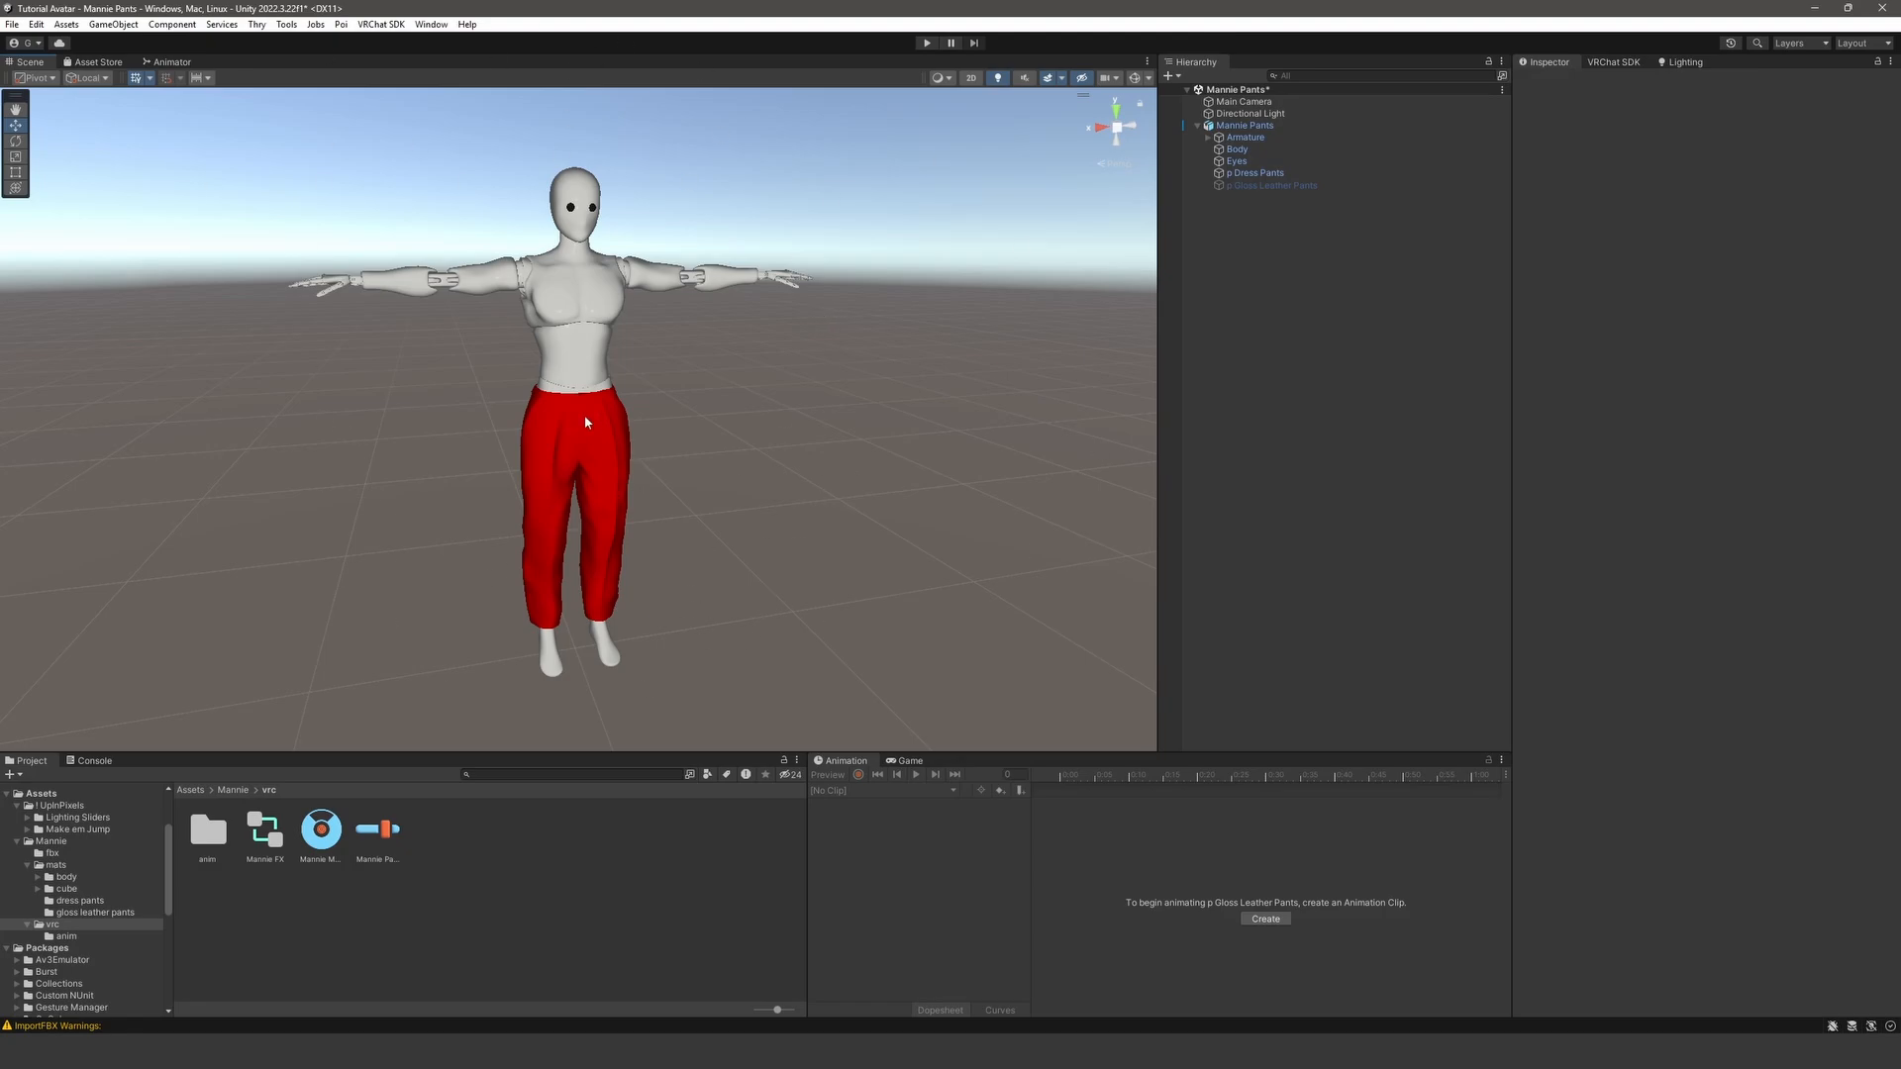
{"action": "key", "text": "ctrl+s"}
- Enter Play mode and test the Gloss leather Pants and pants off toggles in the Gesture Manager radial menu
{"action": "left_click", "coordinate": [927, 43]}
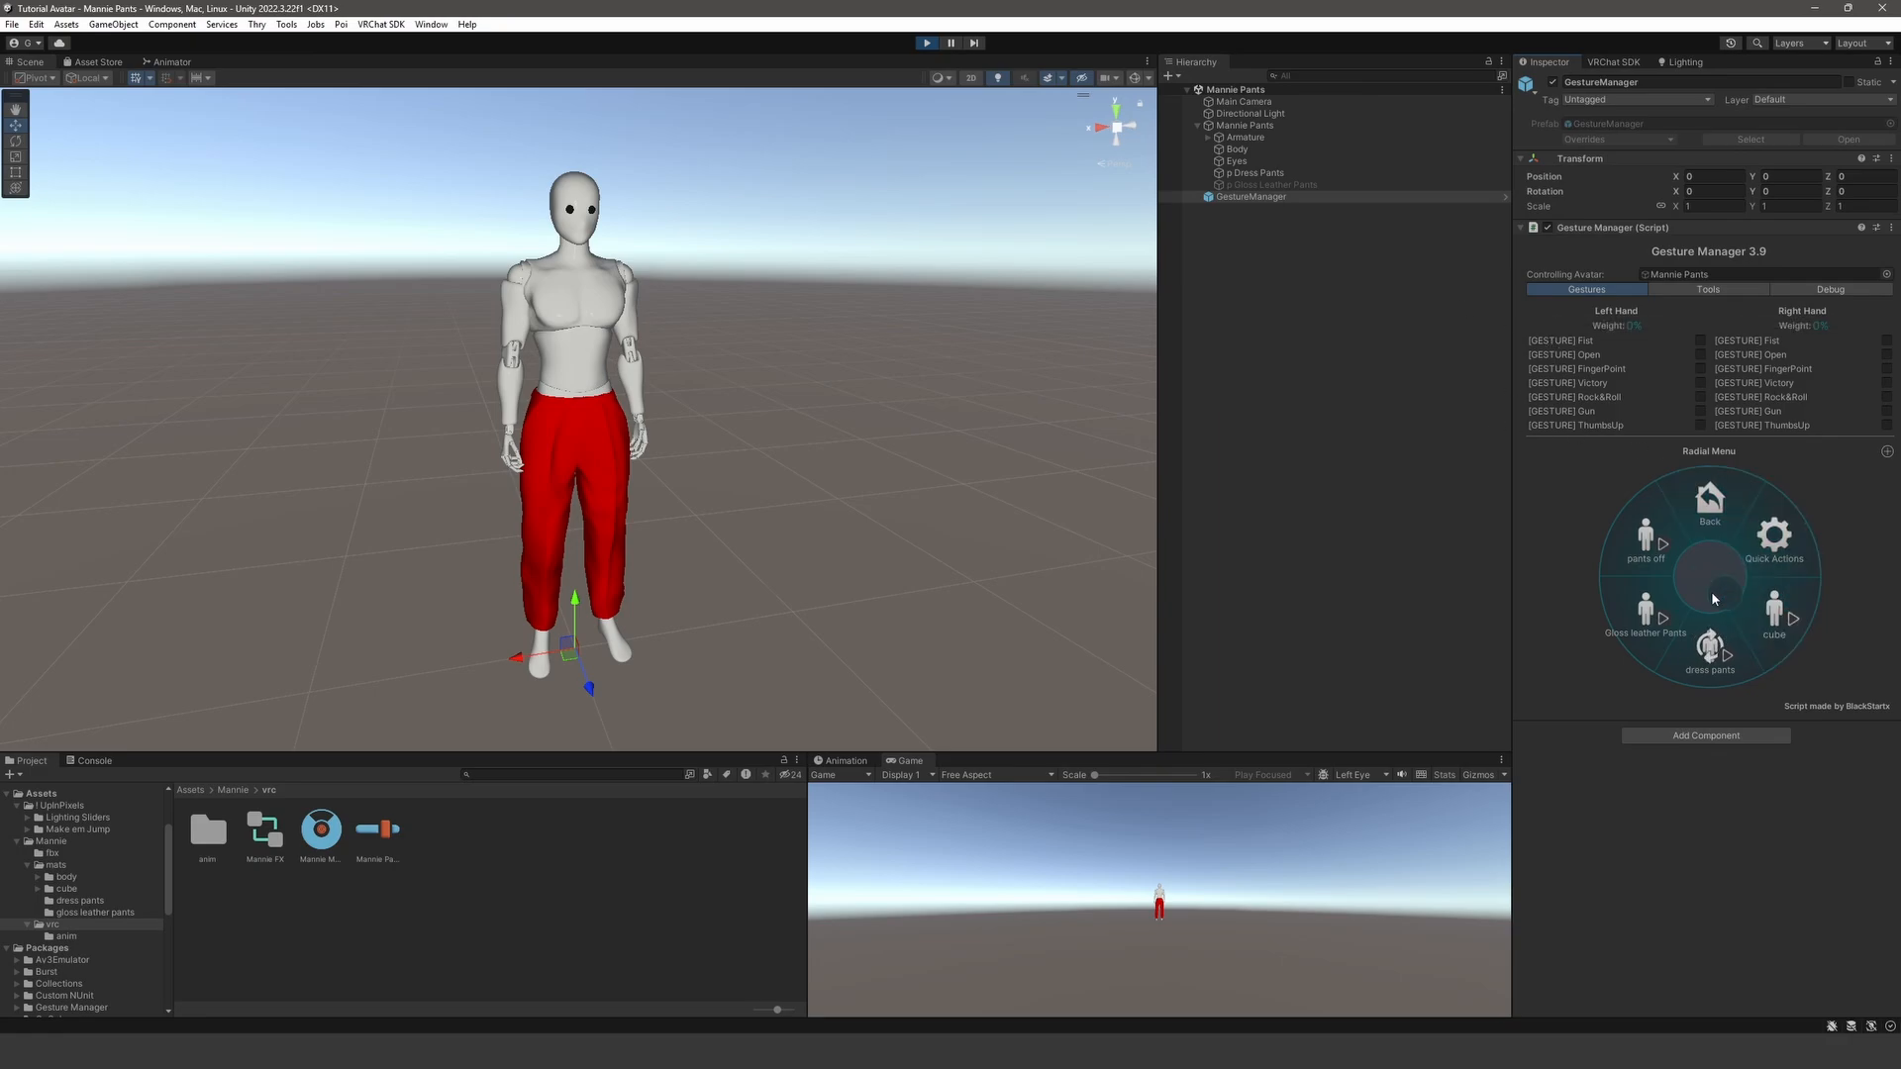
{"action": "left_click", "coordinate": [1654, 600]}
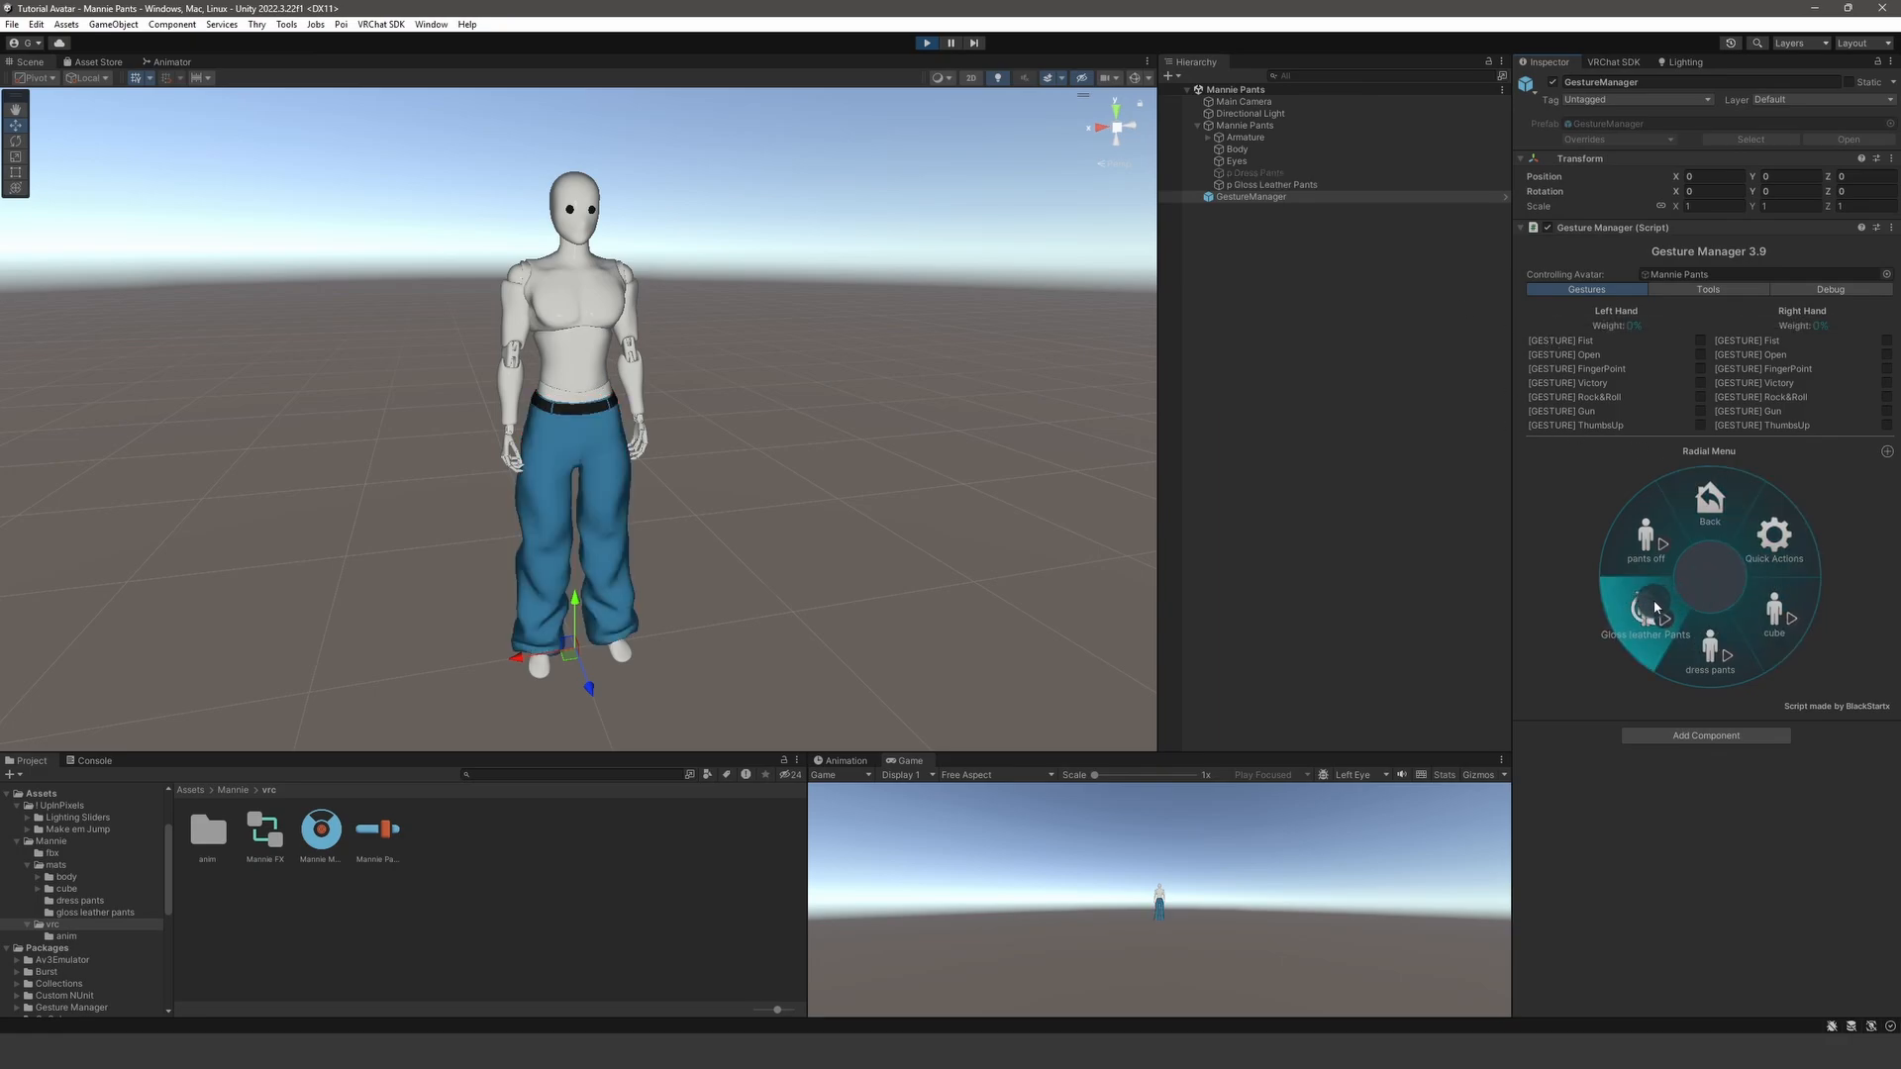
{"action": "left_click", "coordinate": [1646, 542]}
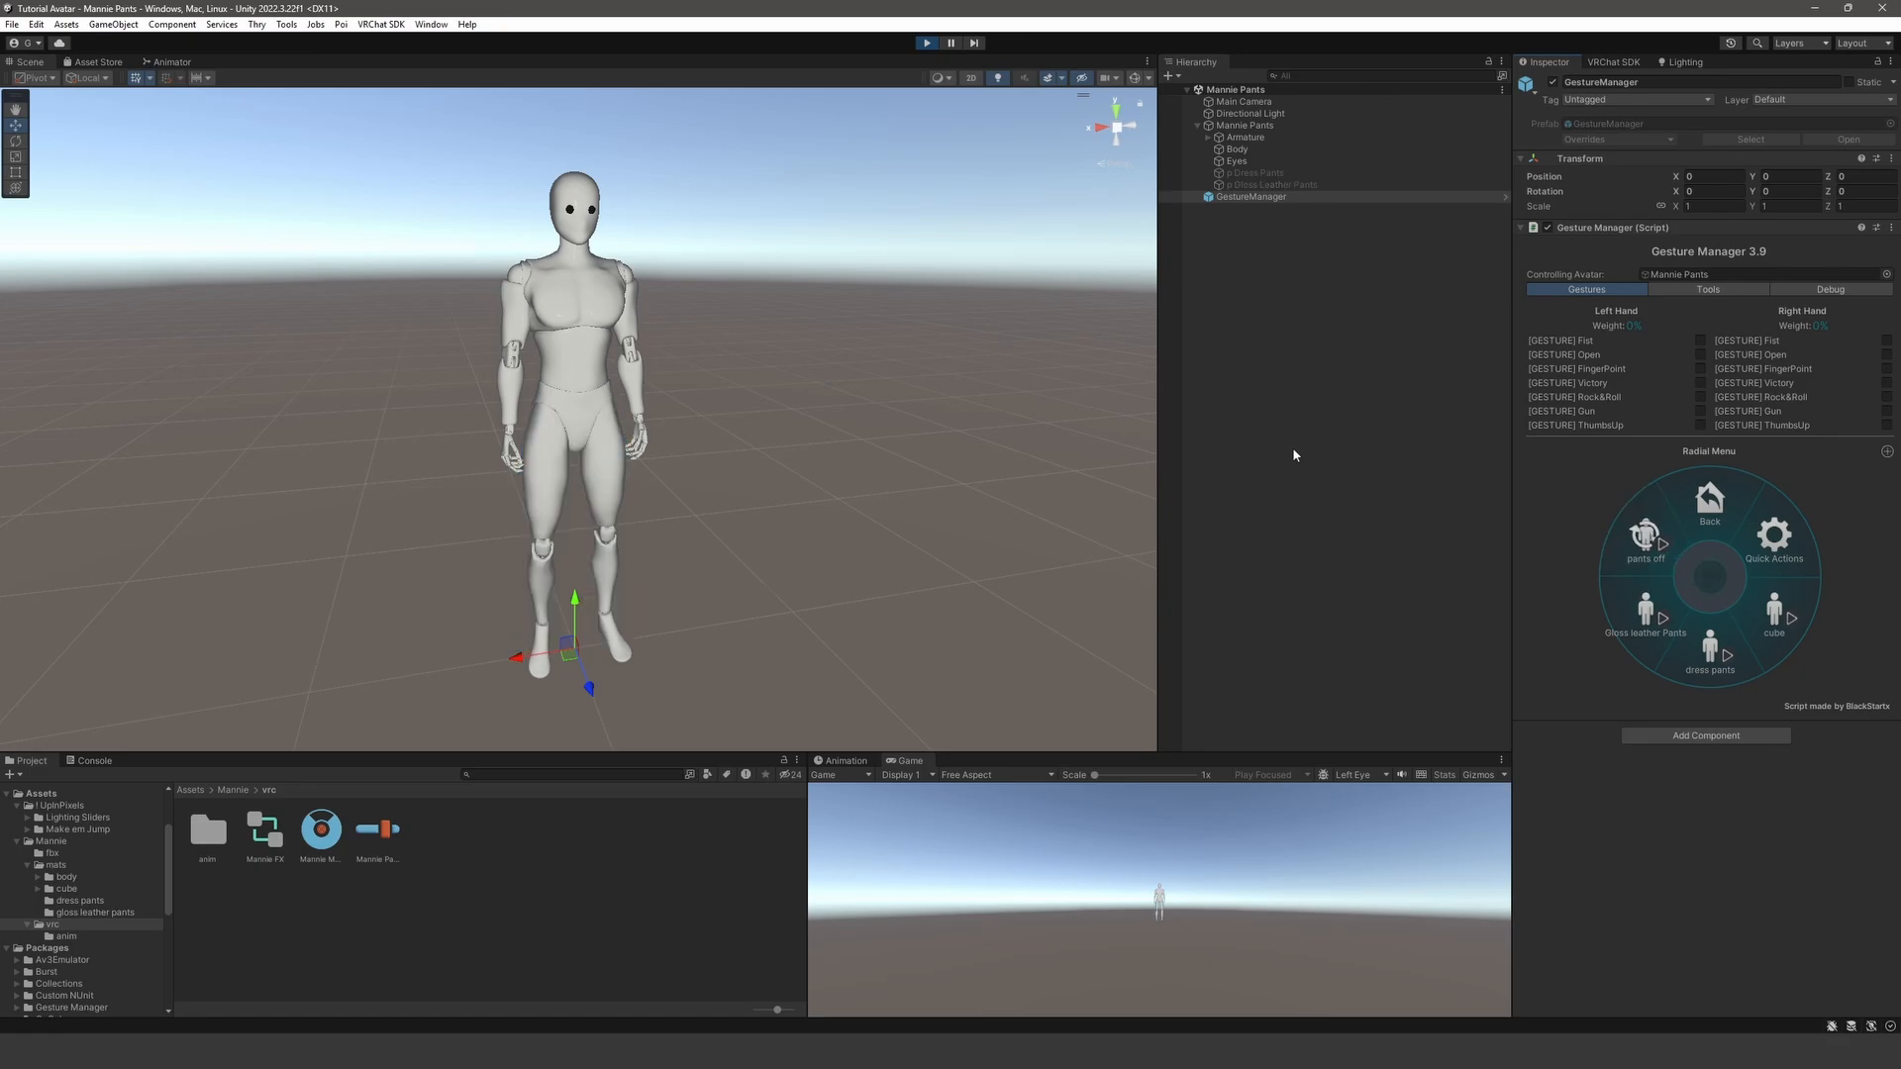
{"action": "left_click", "coordinate": [1660, 542]}
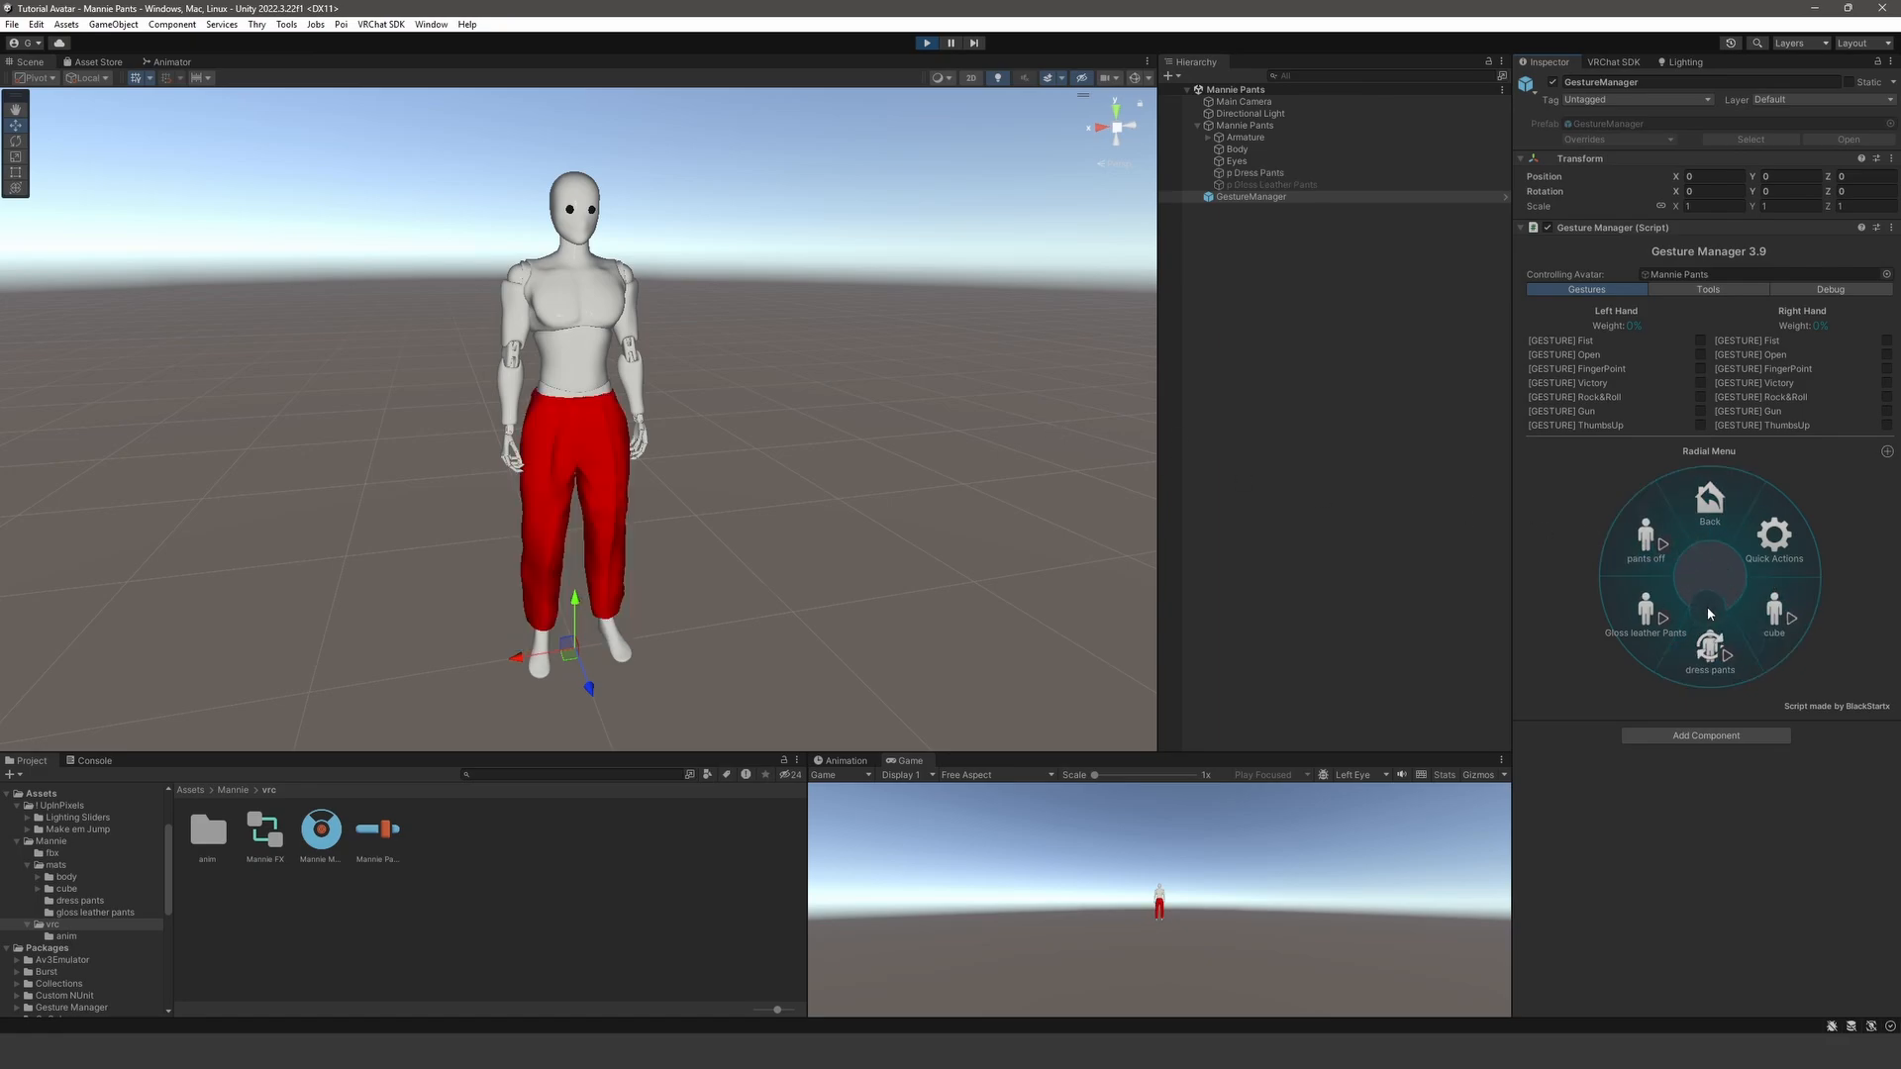